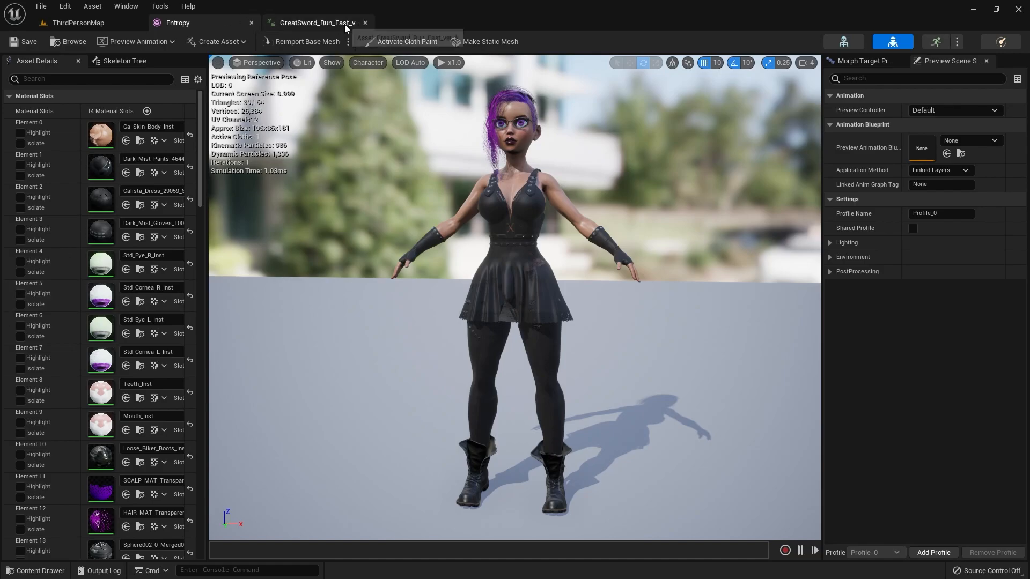
# Step: Preview the GreatSword_Run_Fast_ver_A animation on the mannequin from several angles
pyautogui.click(316, 24)
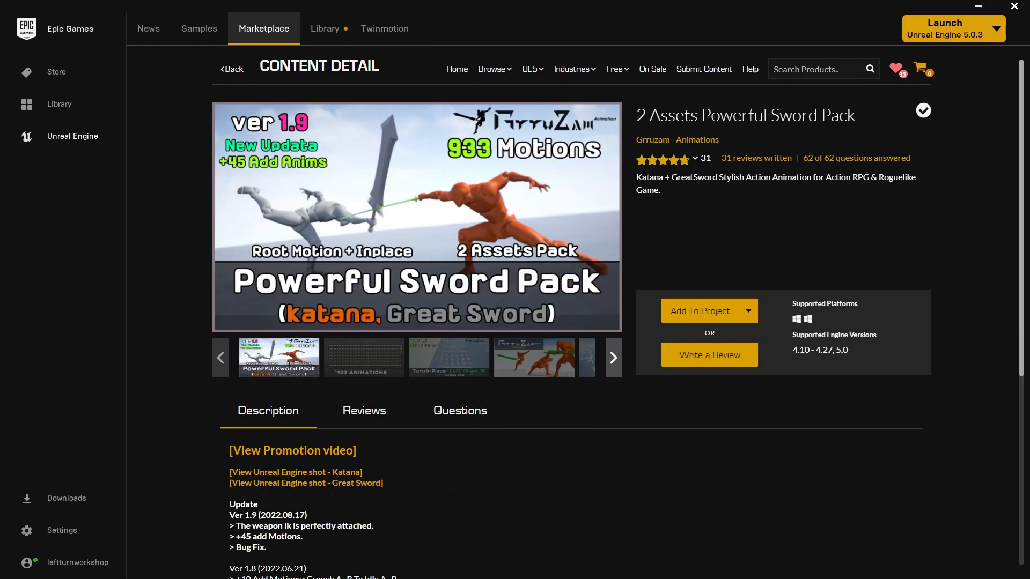
pyautogui.click(977, 6)
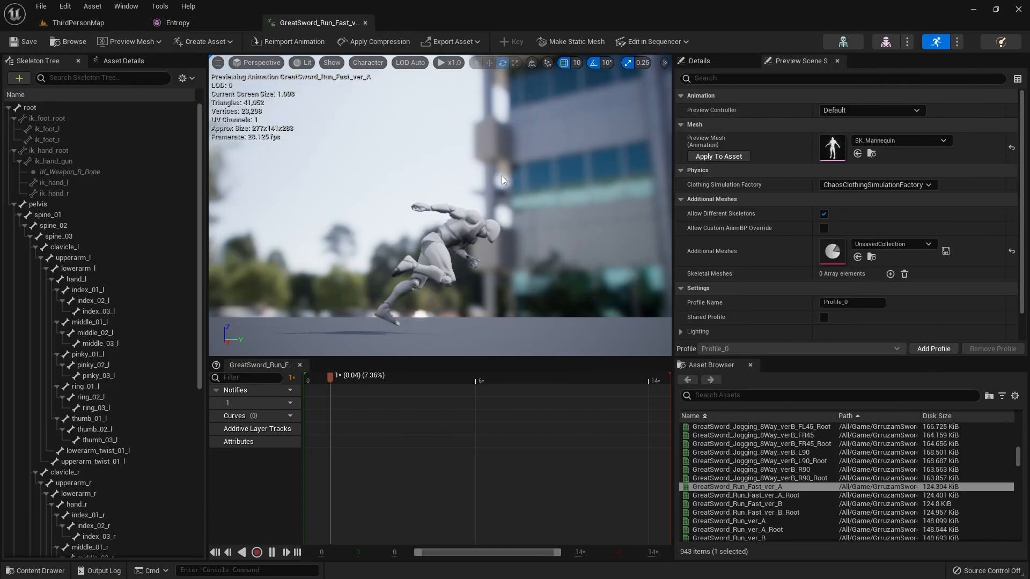
pyautogui.keyDown('alt'); pyautogui.moveTo(443, 155); pyautogui.dragTo(412, 178); pyautogui.keyUp('alt')
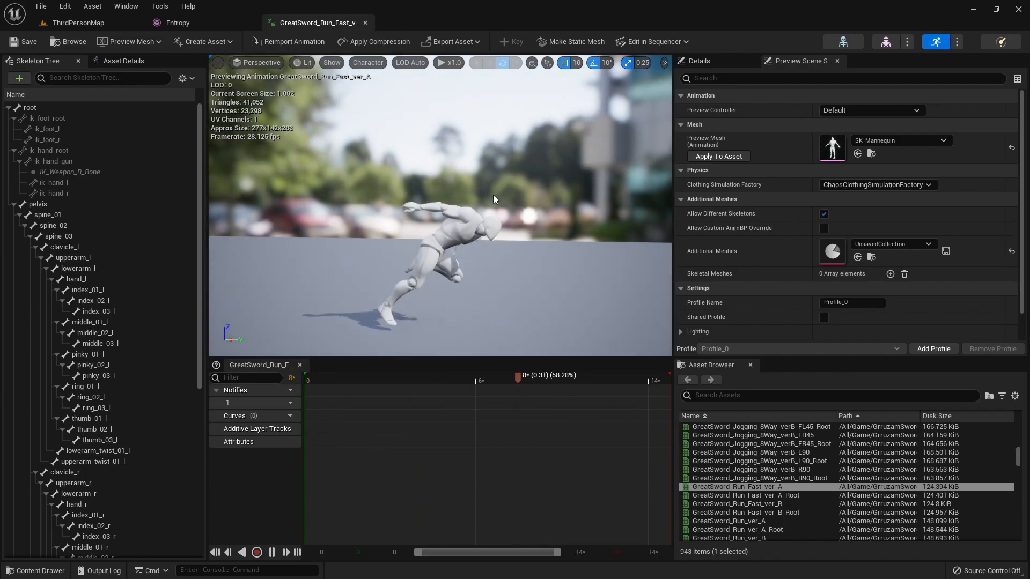
pyautogui.moveTo(544, 227)
pyautogui.keyDown('alt'); pyautogui.mouseDown()
pyautogui.moveTo(426, 215)
pyautogui.moveTo(539, 218)
pyautogui.moveTo(577, 233)
pyautogui.moveTo(555, 236)
pyautogui.mouseUp(); pyautogui.keyUp('alt')
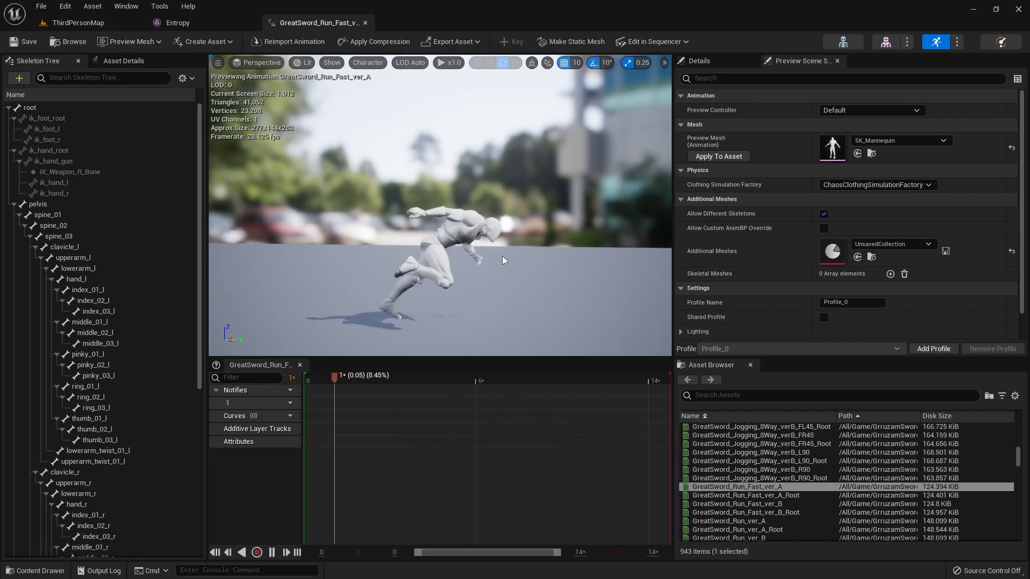
pyautogui.keyDown('alt'); pyautogui.moveTo(549, 267); pyautogui.dragTo(397, 230); pyautogui.keyUp('alt')
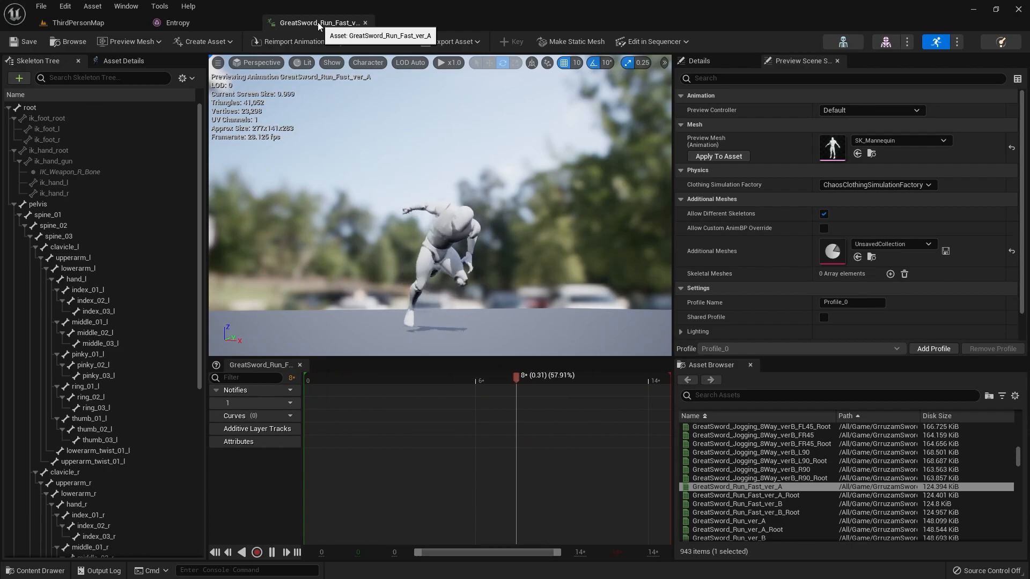
# Step: Bulk export GreatSword_Run_Fast_ver_A and GreatSword_Run_ver_A from the 4__Run folder to the Desktop's GreatSword folder as FBX 2013
pyautogui.click(86, 23)
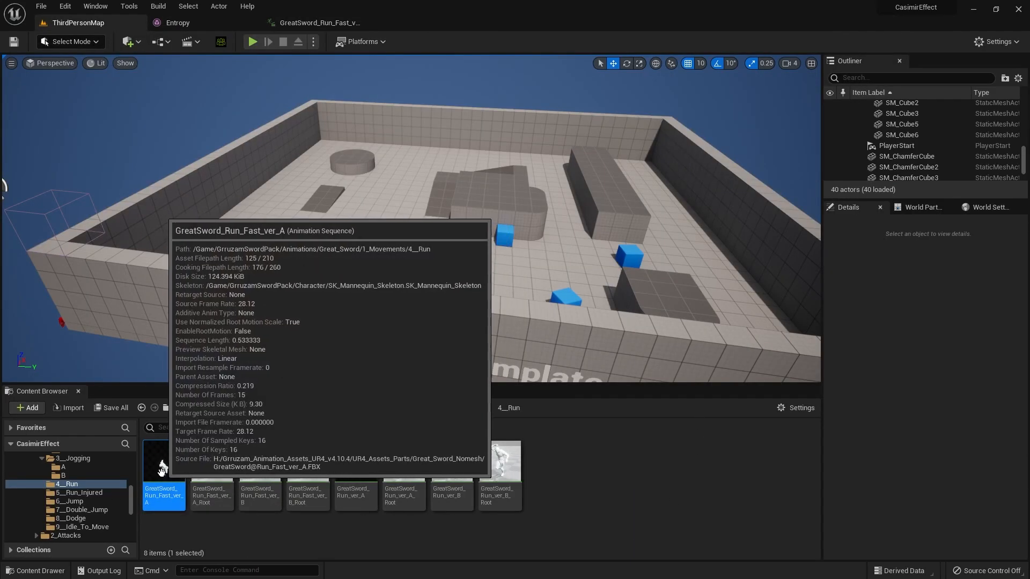
pyautogui.scroll(5, 81, 480)
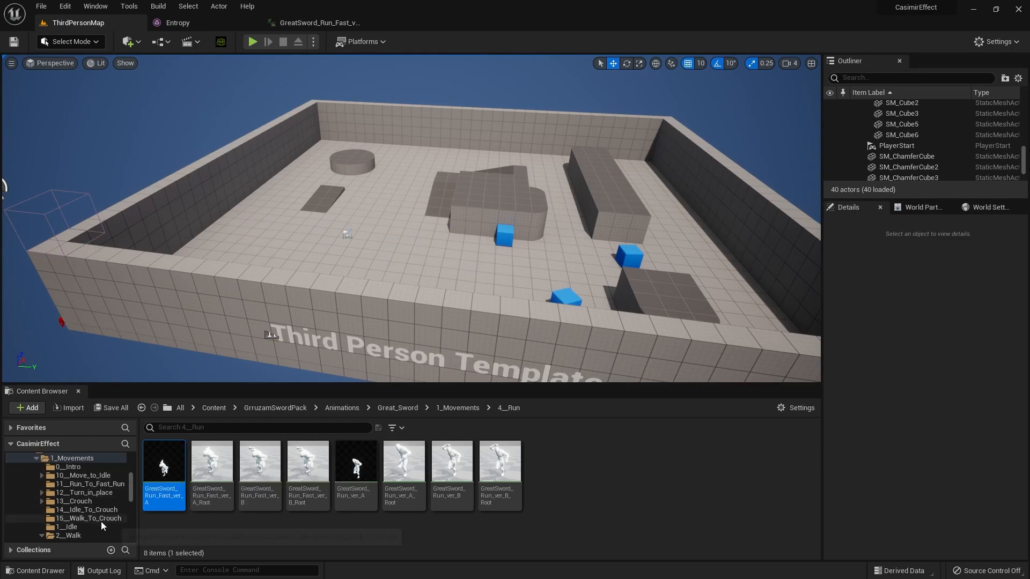
pyautogui.scroll(-3, 100, 521)
pyautogui.scroll(-2, 99, 519)
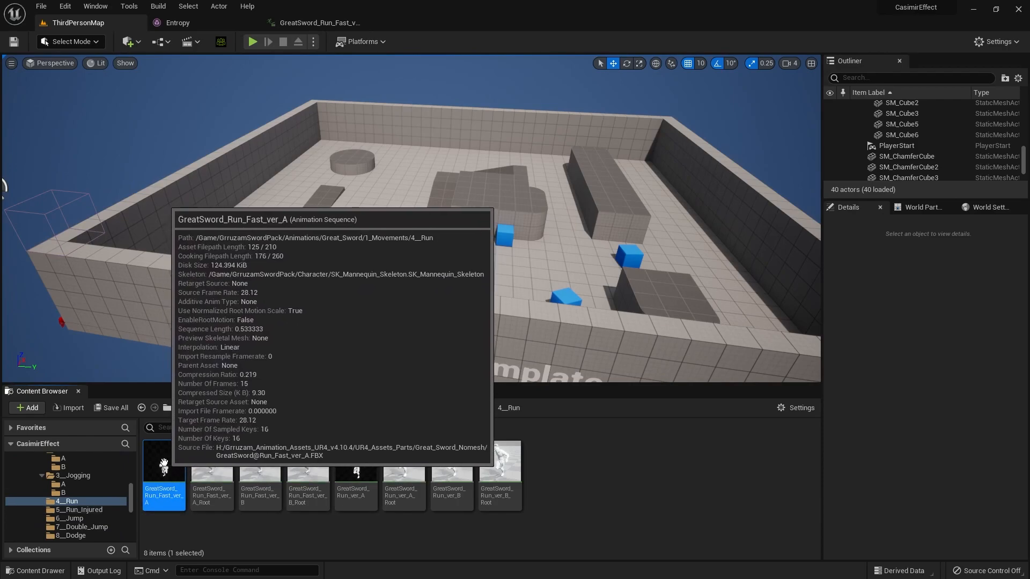
pyautogui.keyDown('ctrl'); pyautogui.click(354, 490); pyautogui.keyUp('ctrl')
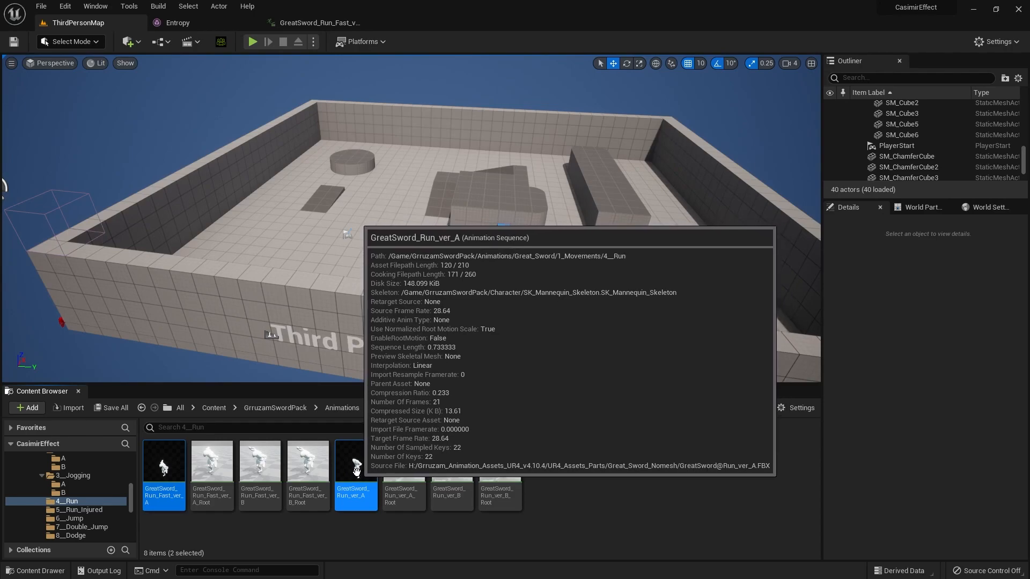
pyautogui.rightClick(356, 471)
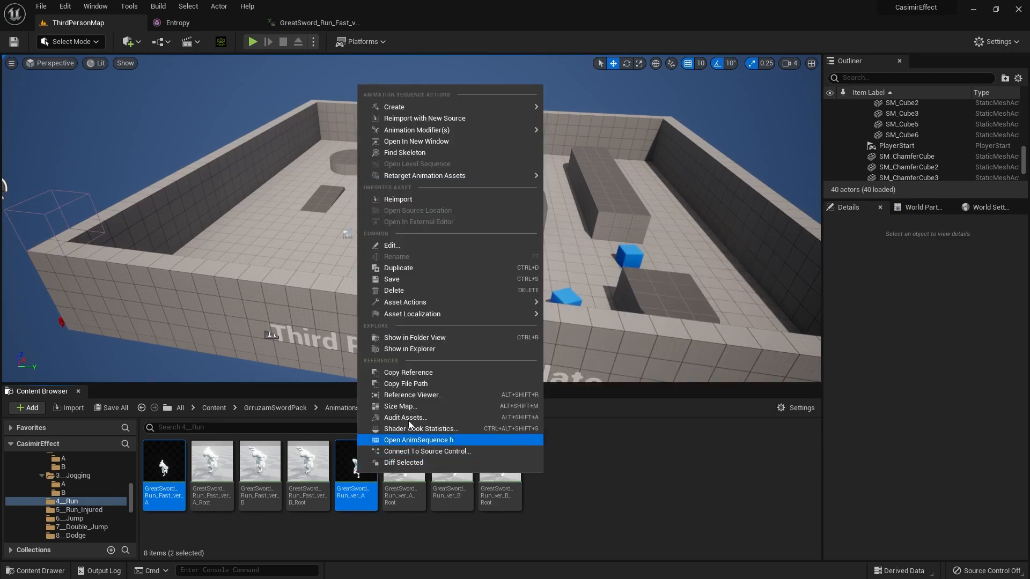
pyautogui.moveTo(471, 304)
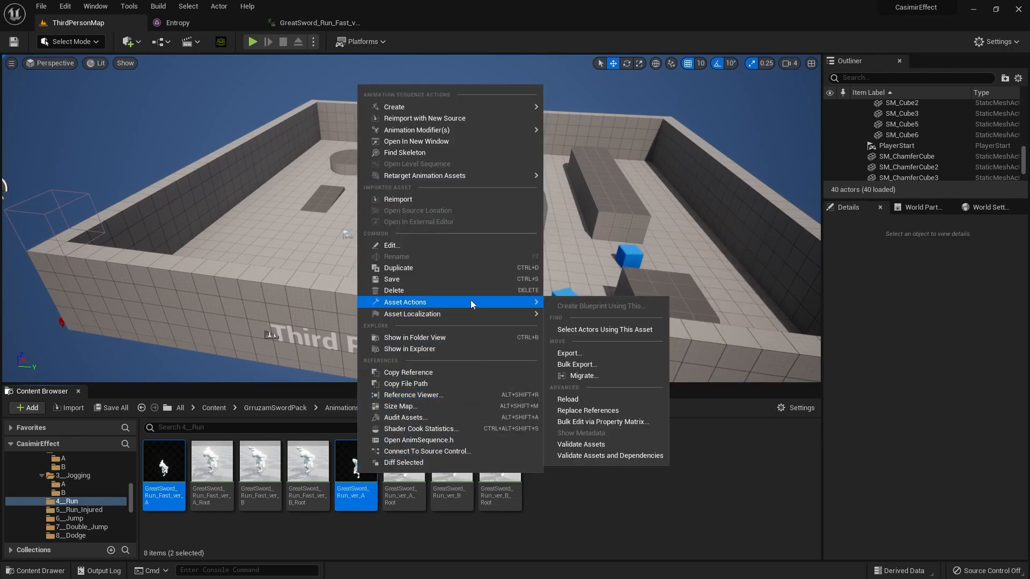
pyautogui.click(587, 365)
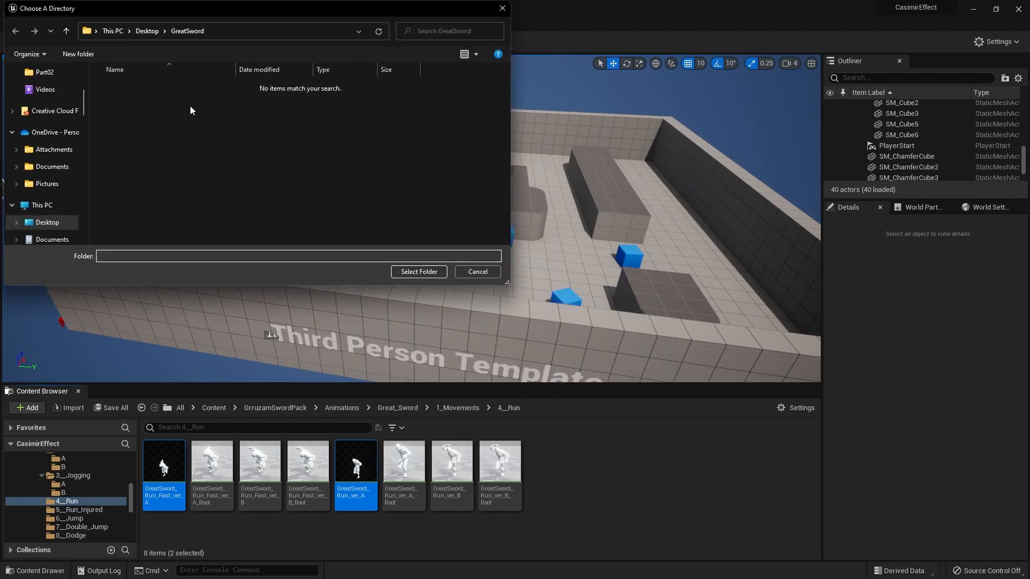
pyautogui.click(410, 272)
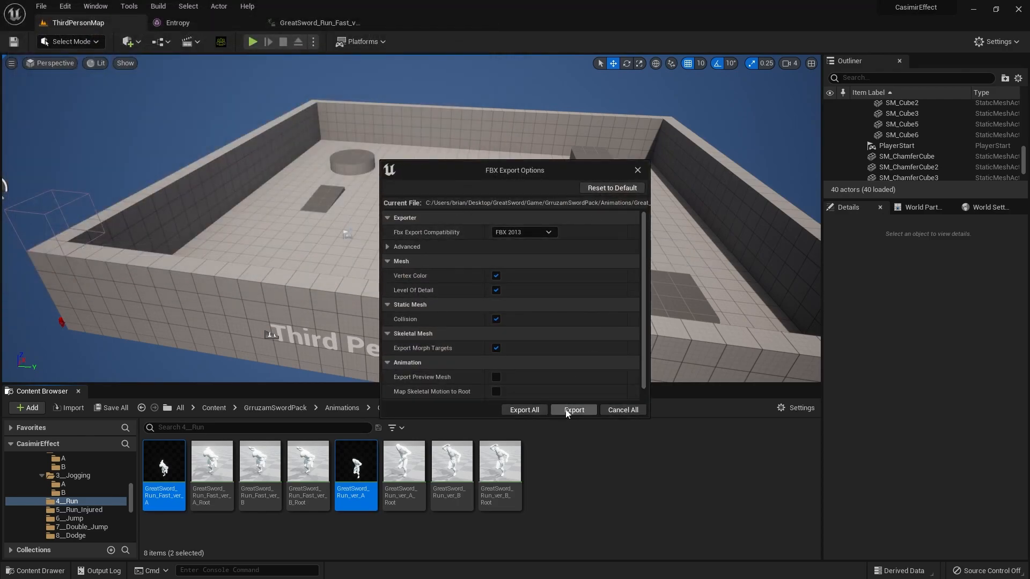
pyautogui.click(522, 410)
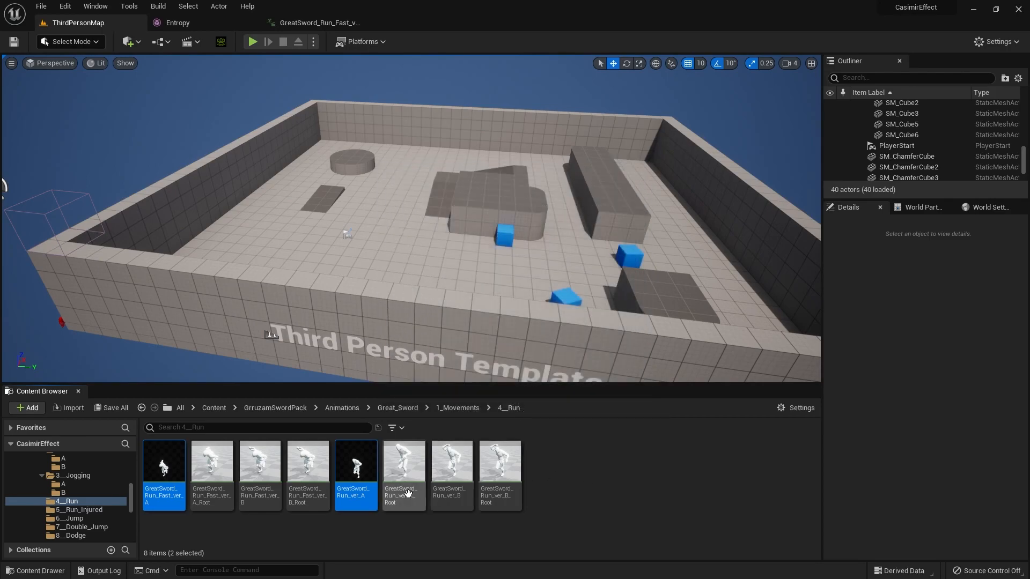
# Step: Clear the animation selection and save all unsaved levels and assets of the project
pyautogui.click(580, 494)
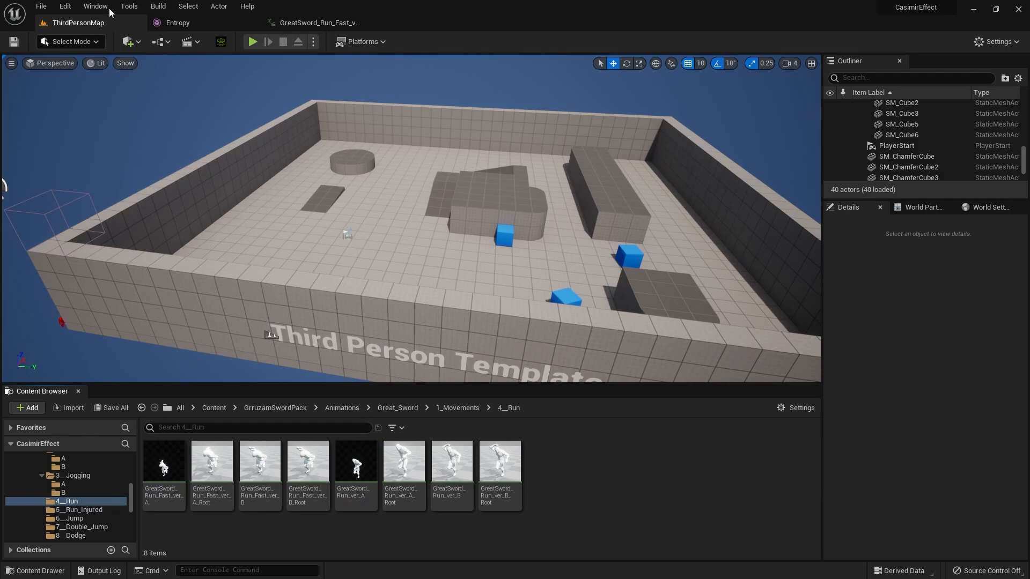
pyautogui.click(41, 5)
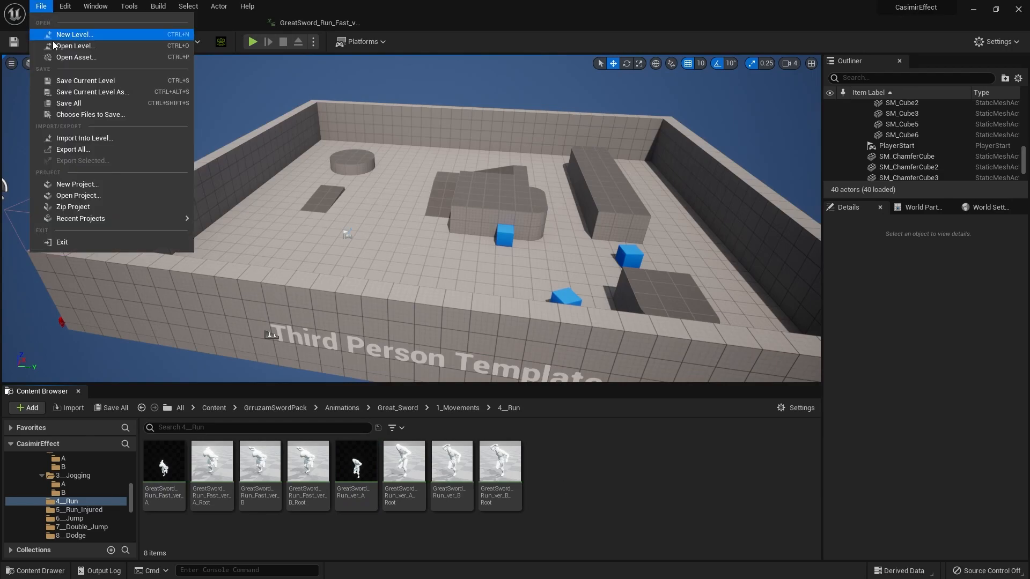
pyautogui.click(77, 106)
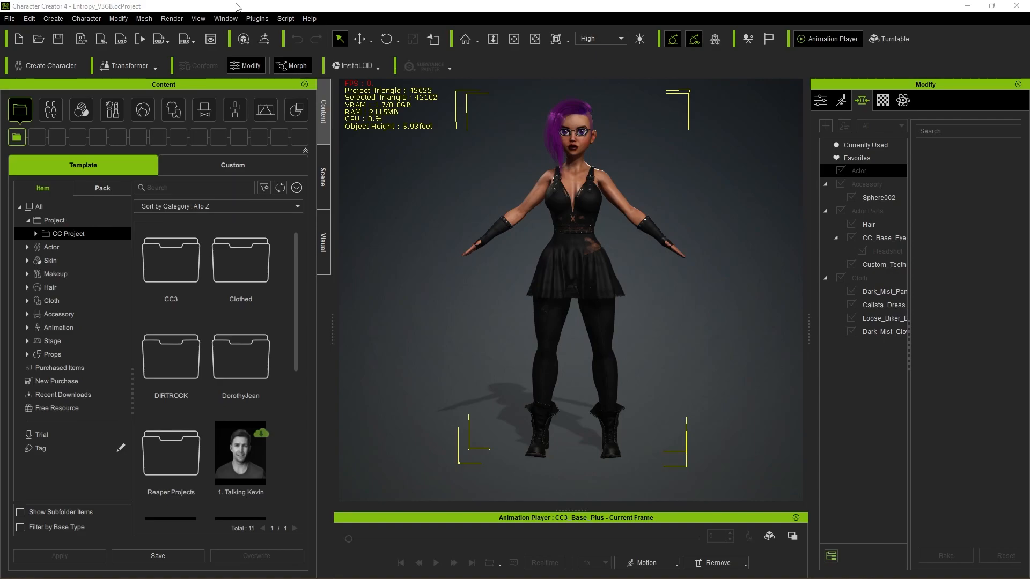
# Step: Send the purple-haired character from Character Creator 4 to iClone and switch to iClone 8
pyautogui.click(105, 43)
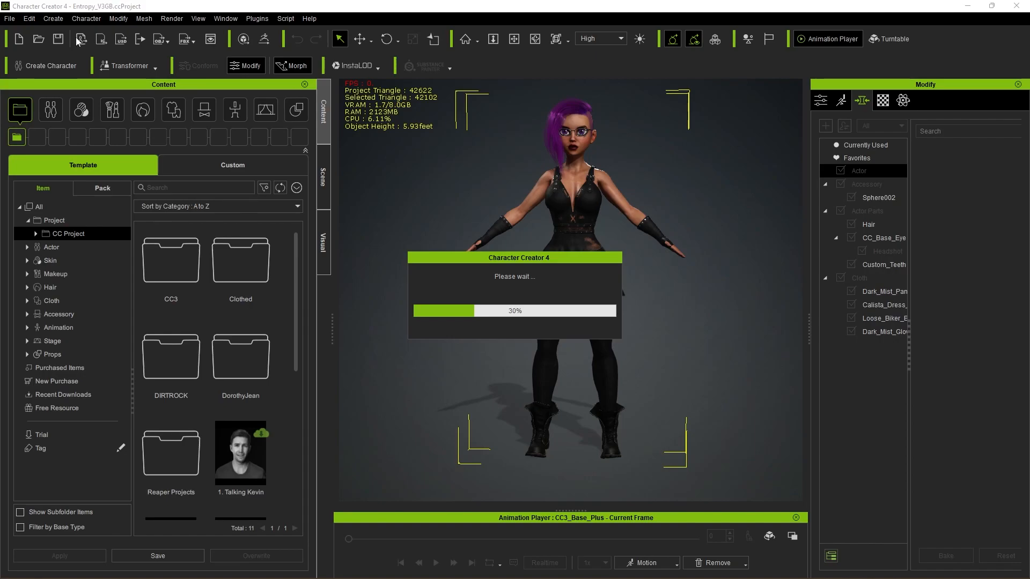
pyautogui.moveTo(224, 559)
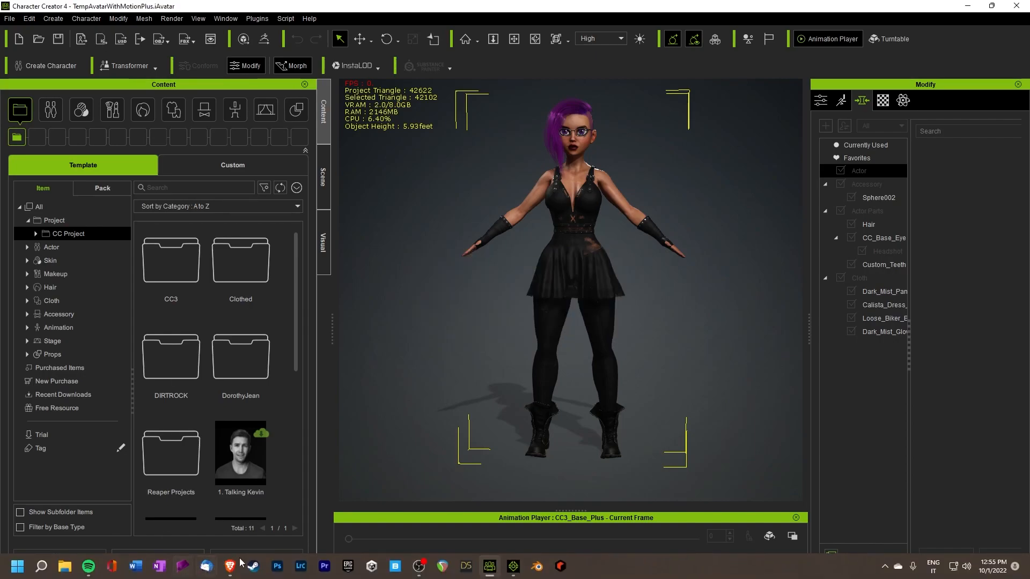
pyautogui.click(512, 567)
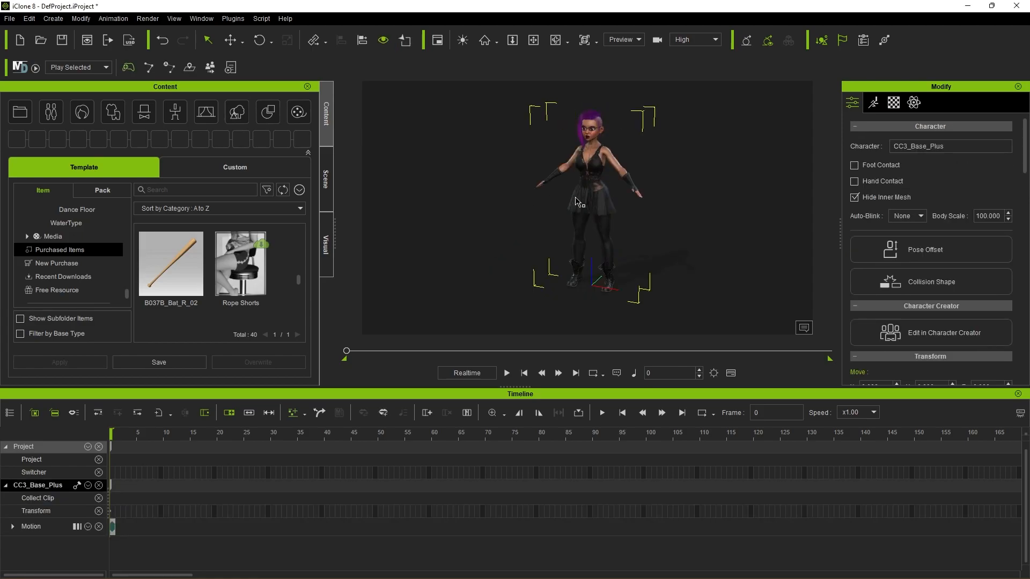
# Step: Equip the character with the B037B_Bat_R_02 accessory and activate the Move tool on the bat
pyautogui.scroll(2, 689, 207)
pyautogui.keyDown('alt'); pyautogui.moveTo(683, 221); pyautogui.dragTo(650, 181); pyautogui.keyUp('alt')
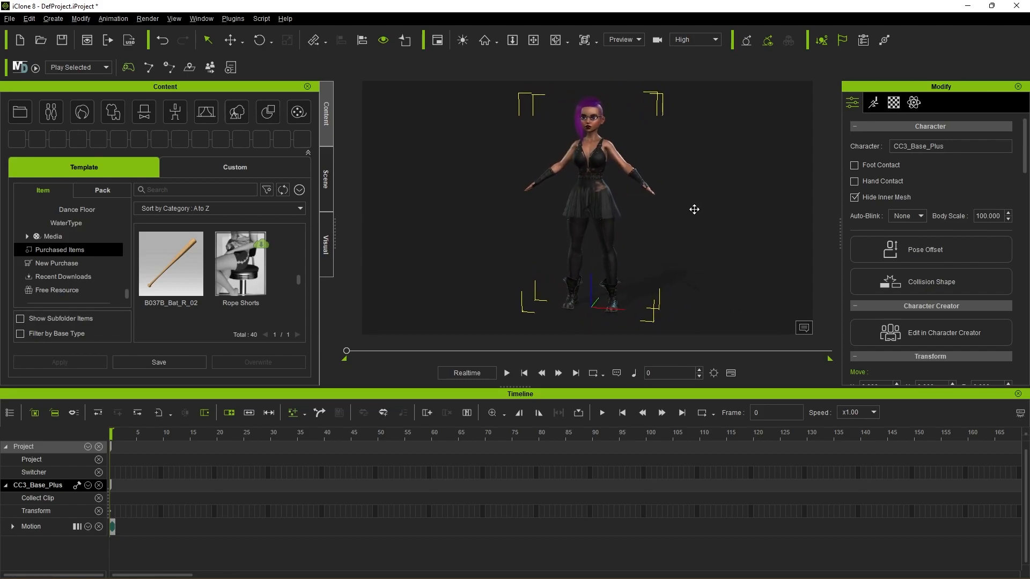
pyautogui.keyDown('alt'); pyautogui.moveTo(698, 210); pyautogui.dragTo(690, 223, button='middle'); pyautogui.keyUp('alt')
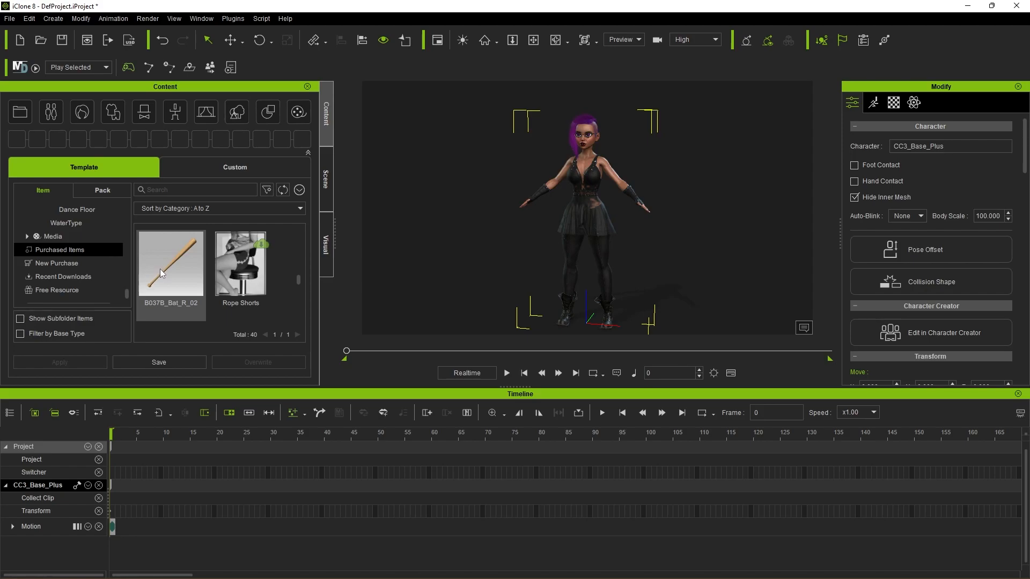
pyautogui.doubleClick(160, 268)
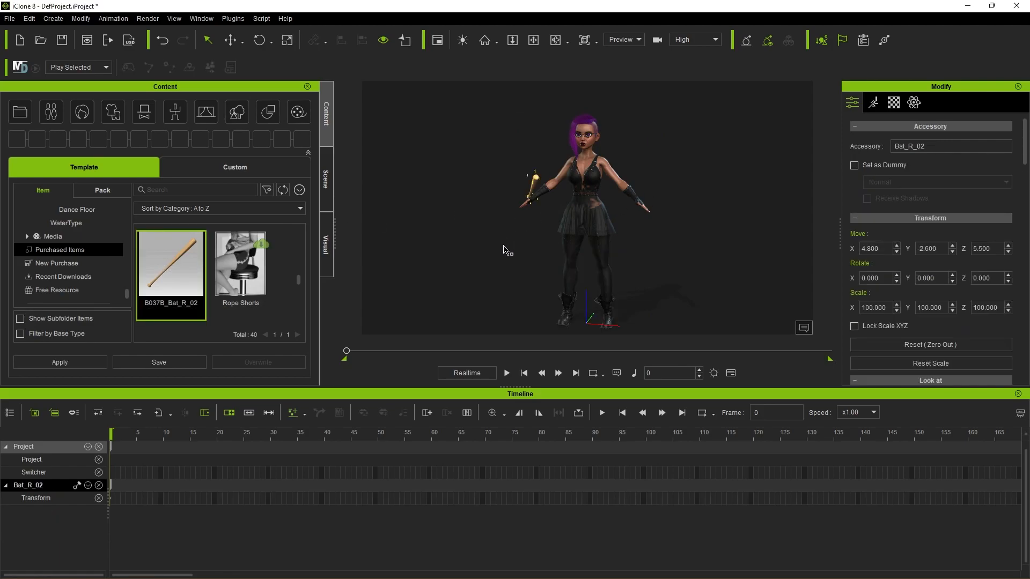
pyautogui.moveTo(508, 246); pyautogui.dragTo(818, 276, button='right')
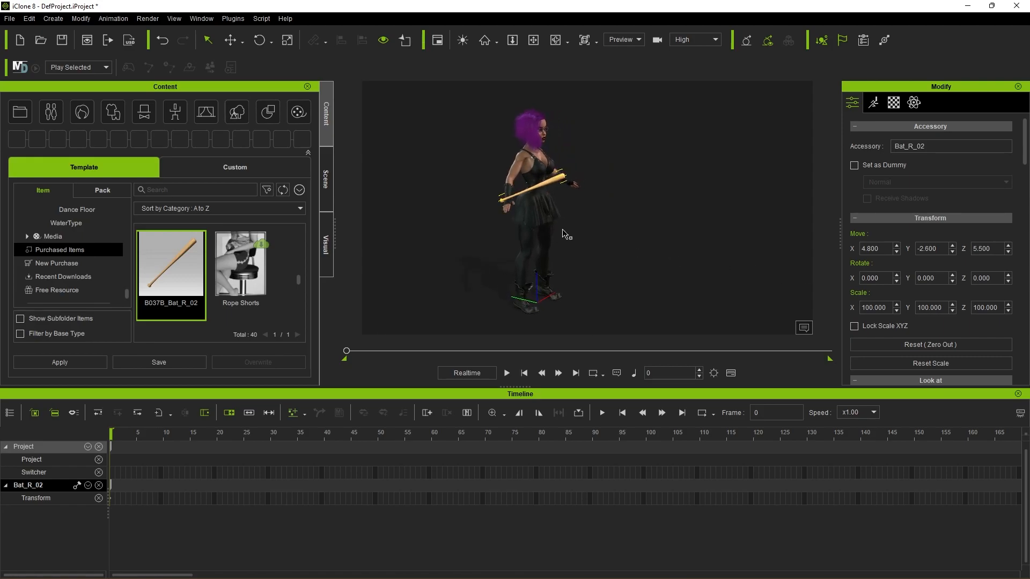
pyautogui.scroll(2, 563, 225)
pyautogui.scroll(2, 564, 226)
pyautogui.moveTo(600, 204); pyautogui.dragTo(726, 209, button='right')
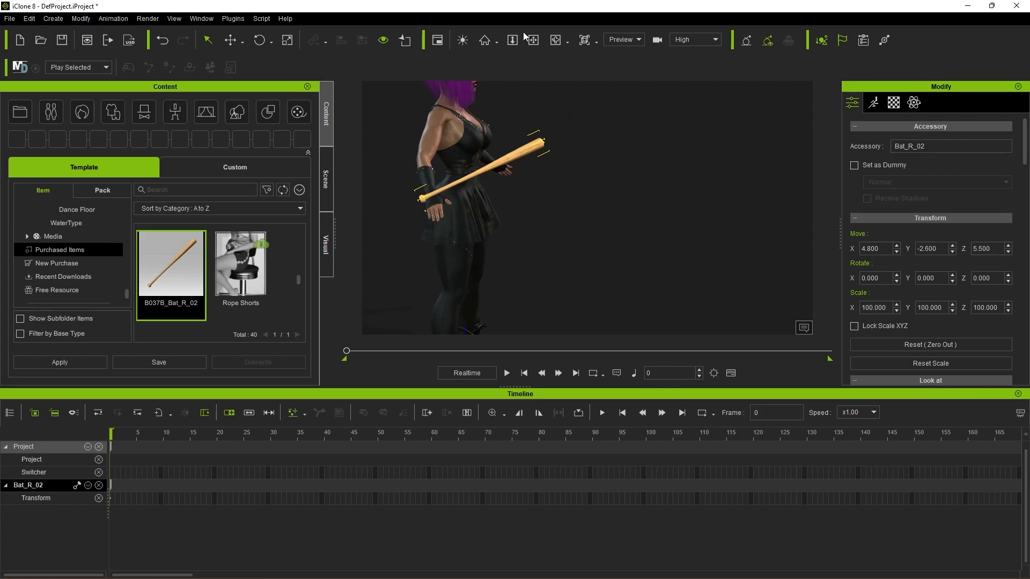
pyautogui.click(230, 42)
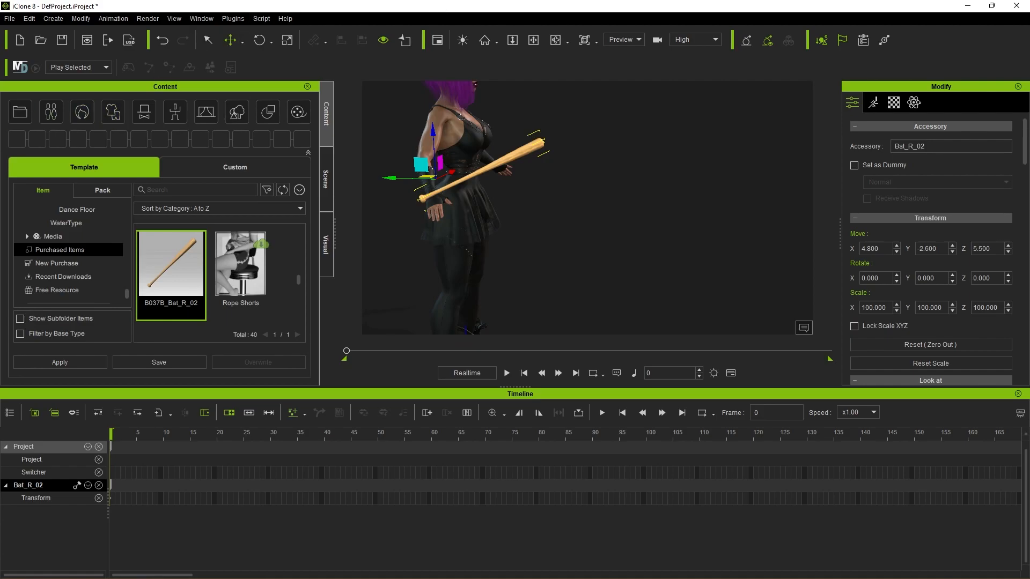
# Step: Create a Floor primitive shape beneath the character
pyautogui.scroll(-3, 585, 294)
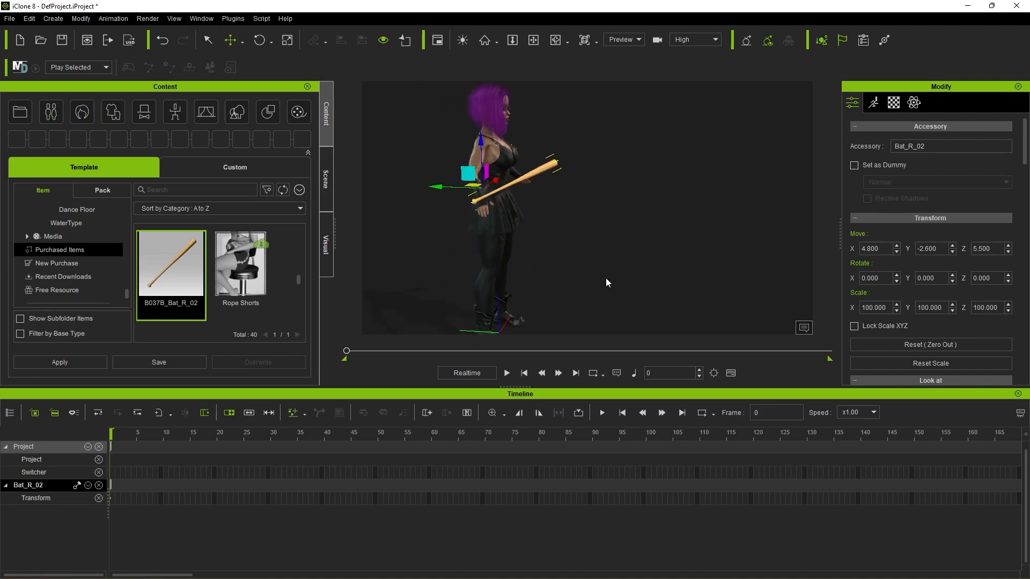
pyautogui.moveTo(645, 275); pyautogui.dragTo(229, 239, button='right')
pyautogui.scroll(-3, 664, 243)
pyautogui.moveTo(682, 253)
pyautogui.mouseDown(button='middle')
pyautogui.moveTo(658, 234)
pyautogui.moveTo(680, 243)
pyautogui.mouseUp(button='middle')
pyautogui.moveTo(680, 244); pyautogui.dragTo(676, 270, button='right')
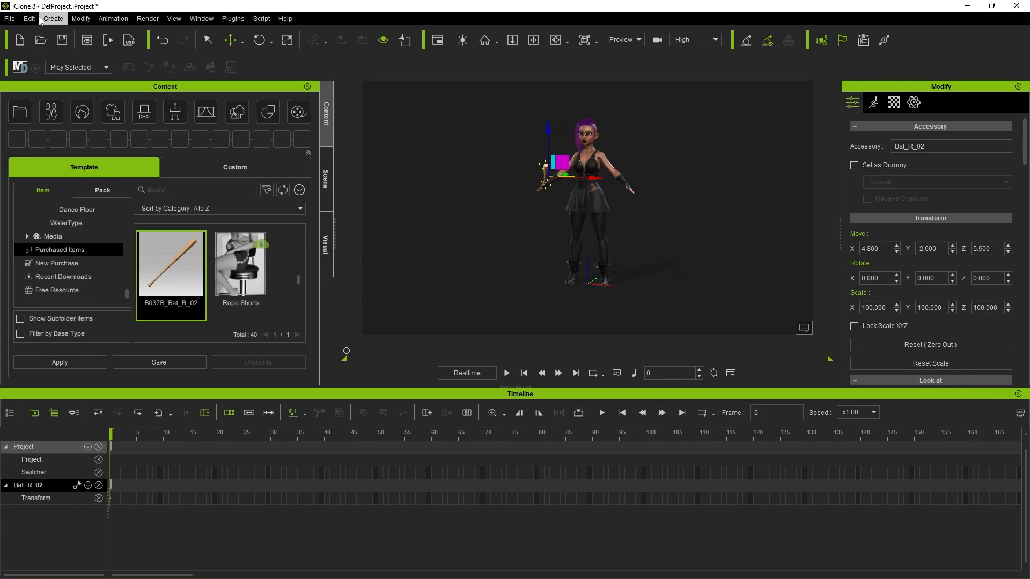
pyautogui.click(58, 22)
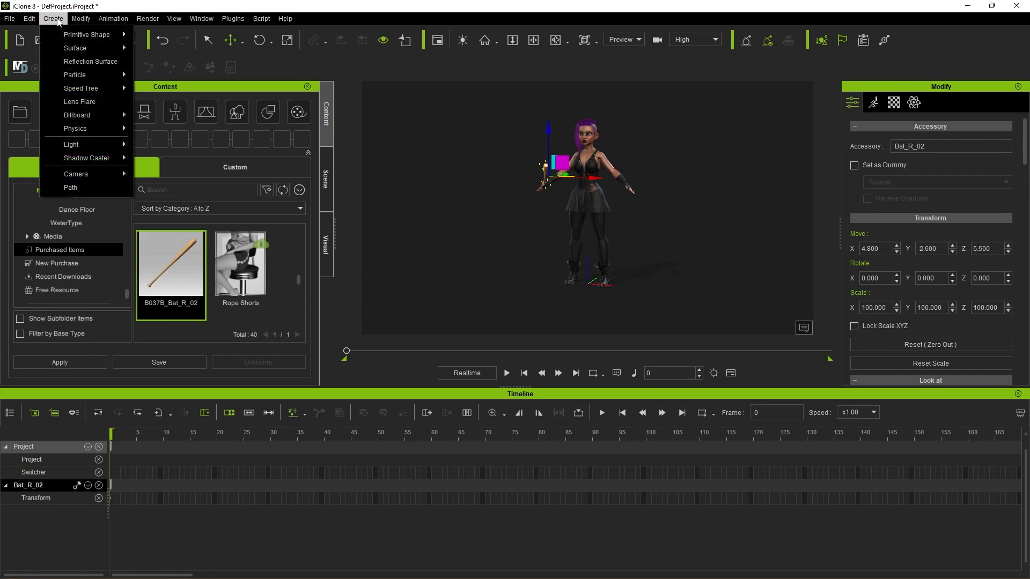
pyautogui.moveTo(64, 34)
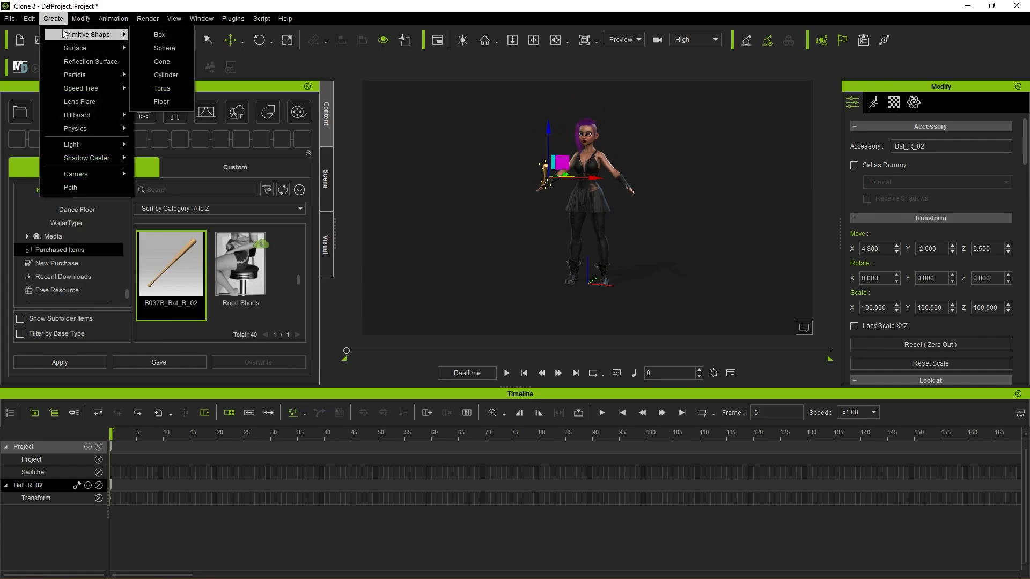
pyautogui.click(161, 101)
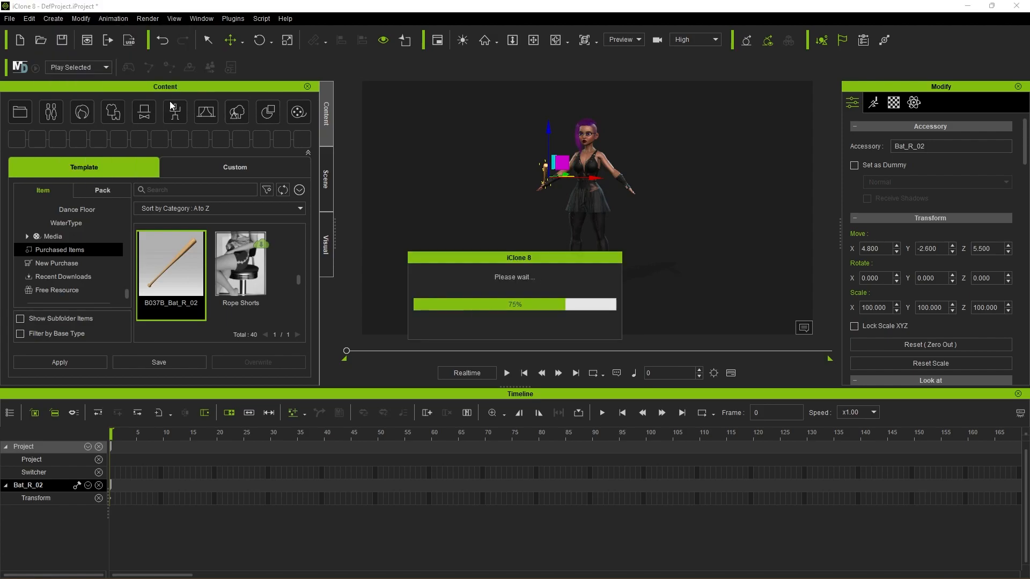
# Step: Examine from the side and up close how the character's boots meet the new floor
pyautogui.scroll(3, 681, 313)
pyautogui.moveTo(694, 298); pyautogui.dragTo(688, 197, button='middle')
pyautogui.keyDown('alt'); pyautogui.moveTo(699, 213); pyautogui.dragTo(441, 196); pyautogui.keyUp('alt')
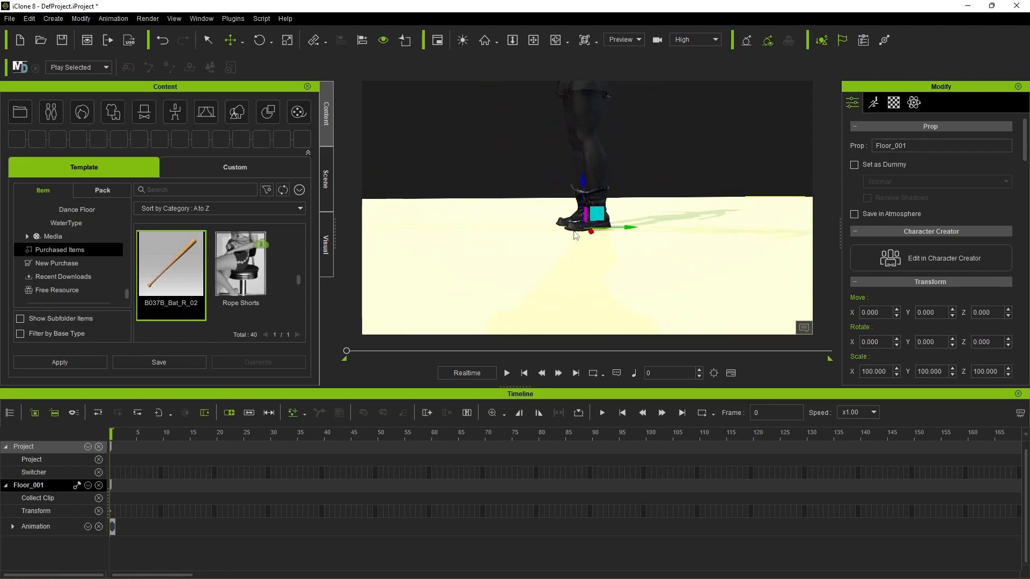
pyautogui.scroll(1, 577, 252)
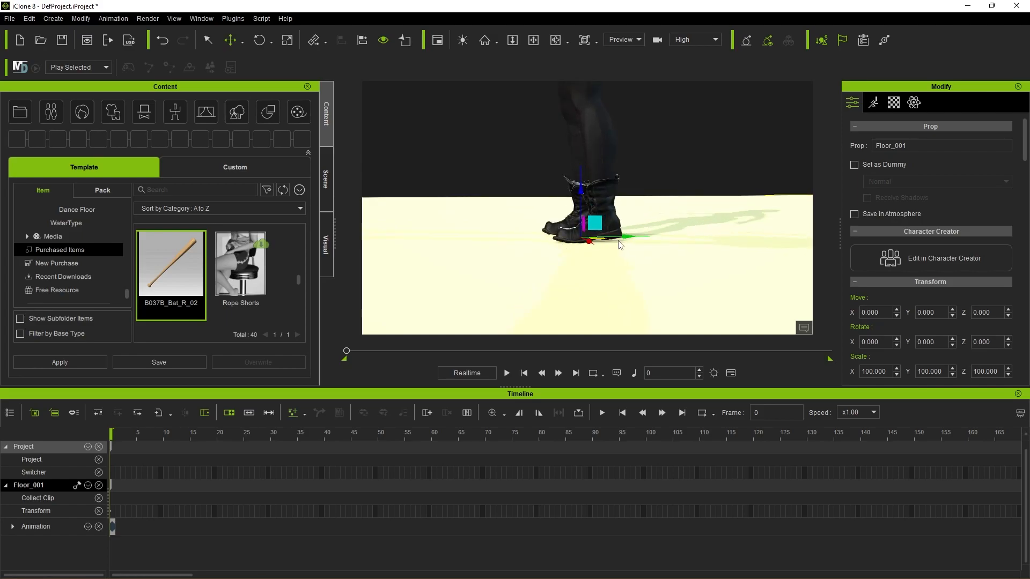
pyautogui.scroll(-3, 520, 261)
pyautogui.moveTo(519, 262); pyautogui.dragTo(664, 252, button='right')
pyautogui.moveTo(664, 253); pyautogui.dragTo(659, 282, button='middle')
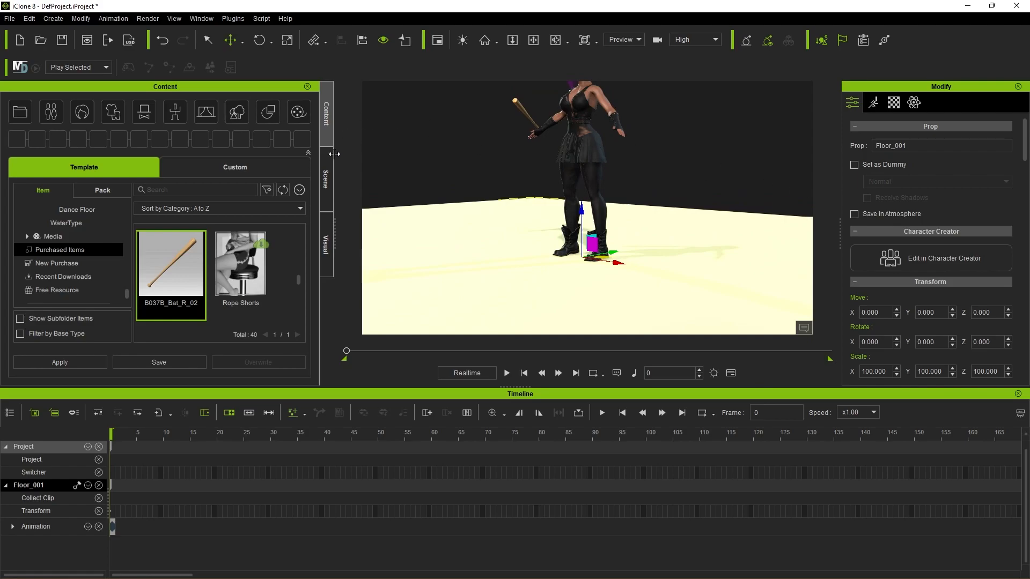
# Step: Select the CC3_Base_Plus character in the scene and enable Foot Contact for it
pyautogui.click(324, 175)
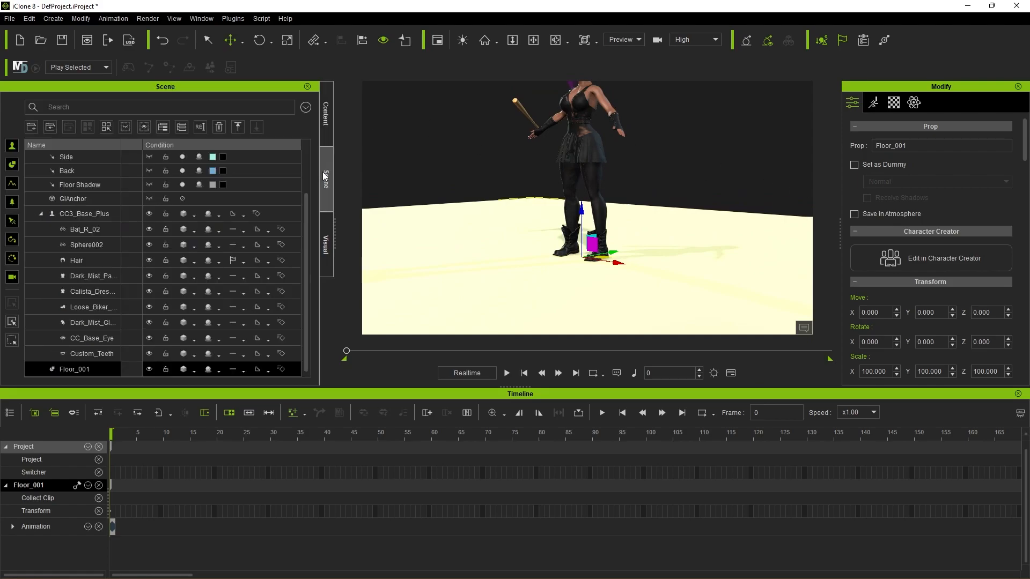
pyautogui.click(40, 213)
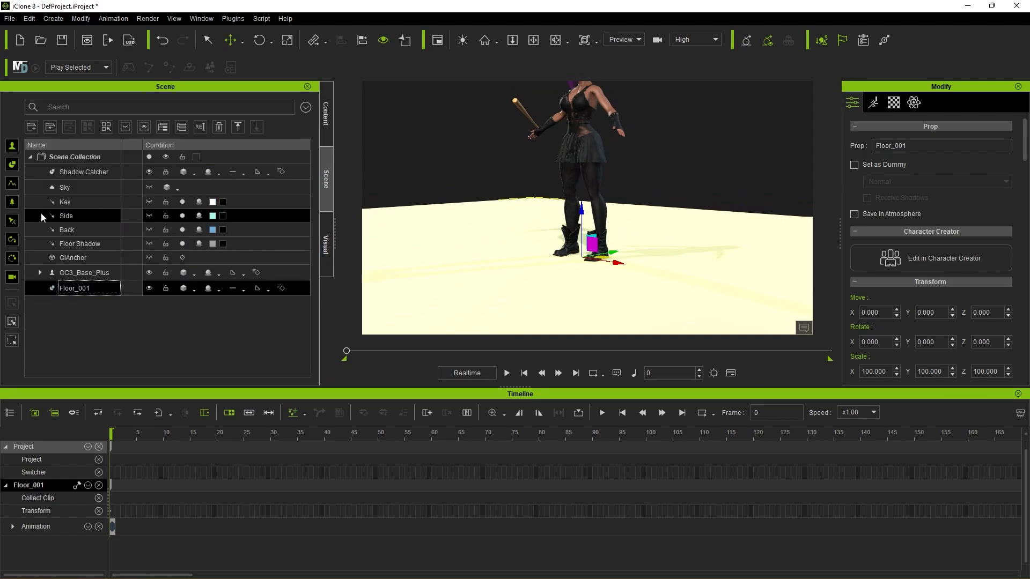
pyautogui.click(95, 274)
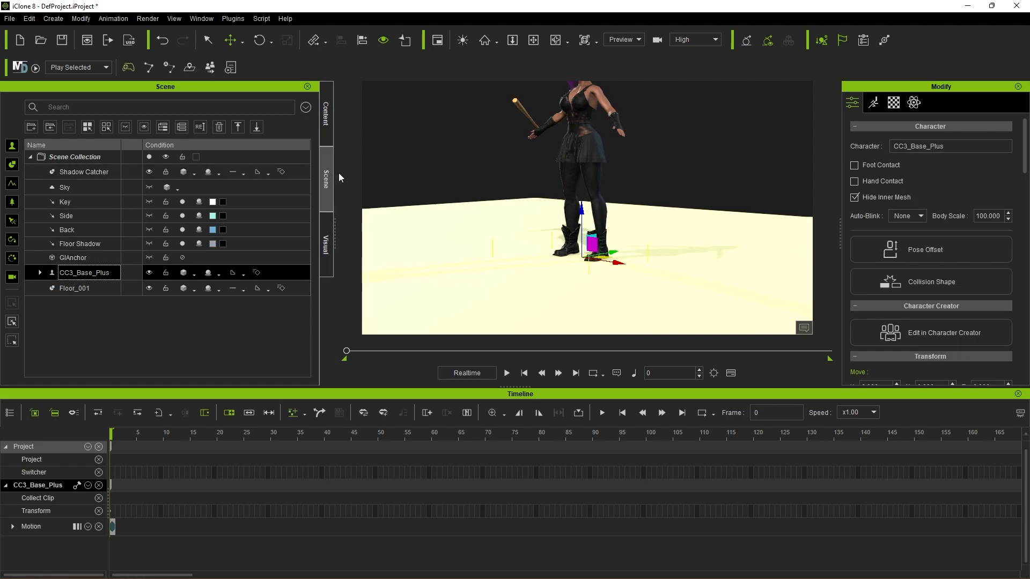
pyautogui.click(855, 165)
# Step: Show the custom animation content and expand its Motion folder
pyautogui.click(325, 115)
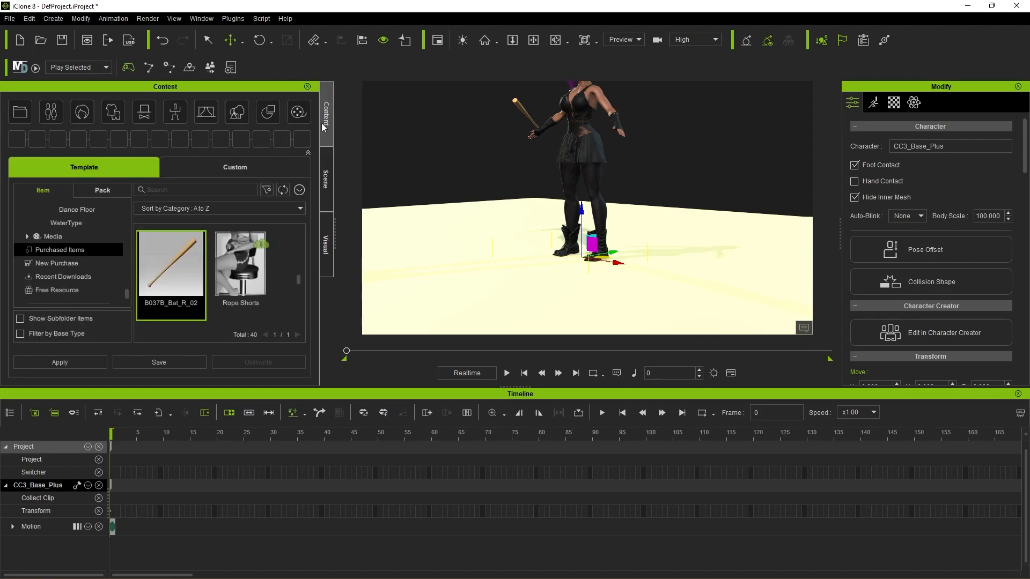
pyautogui.click(175, 109)
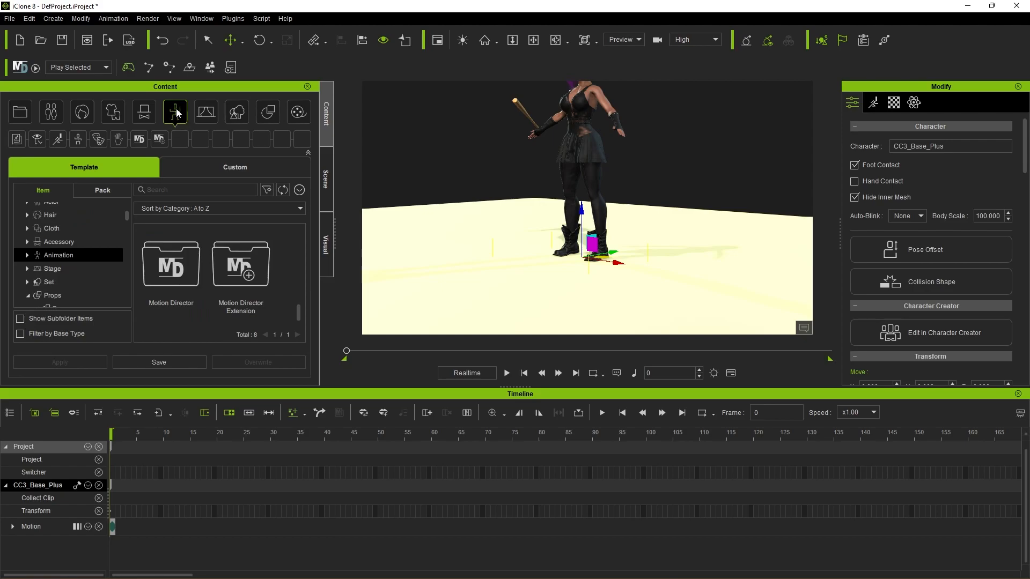
pyautogui.click(230, 168)
pyautogui.click(73, 241)
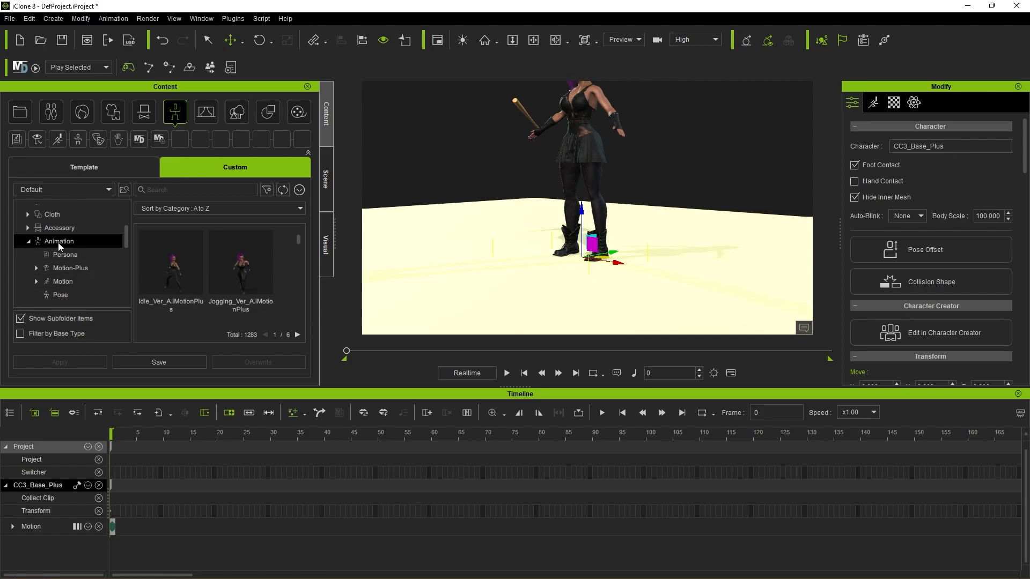
pyautogui.click(59, 281)
pyautogui.click(37, 260)
# Step: Create a subfolder named GreatSword in the custom Motion folder and open it
pyautogui.rightClick(61, 263)
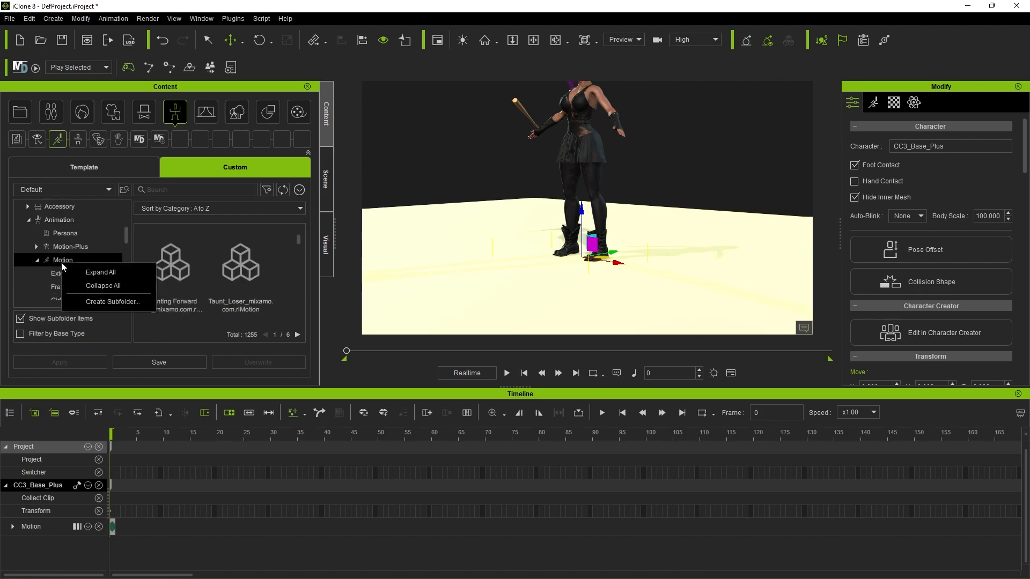
pyautogui.click(95, 300)
pyautogui.write('G')
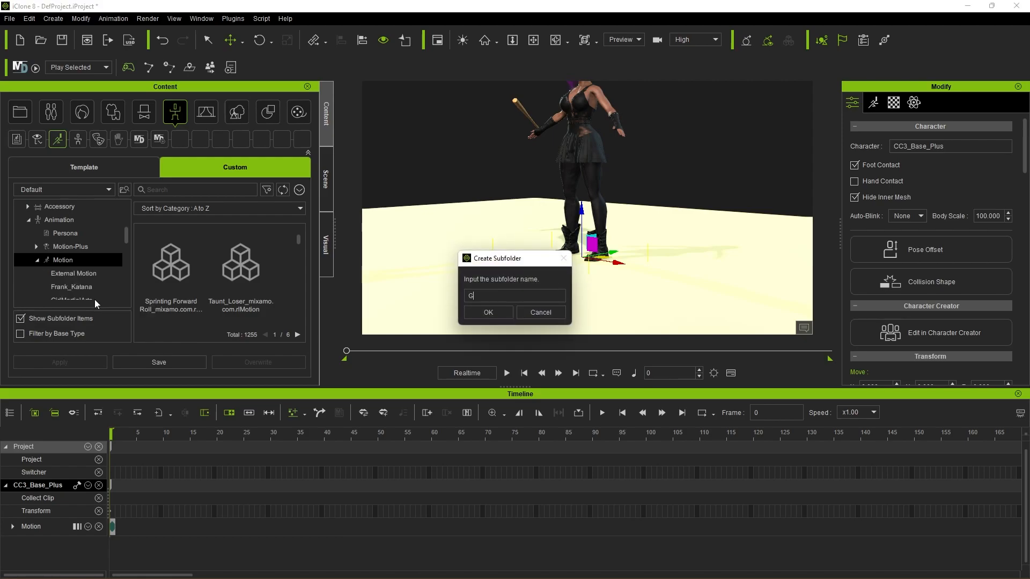
pyautogui.write('reatSword')
pyautogui.click(488, 312)
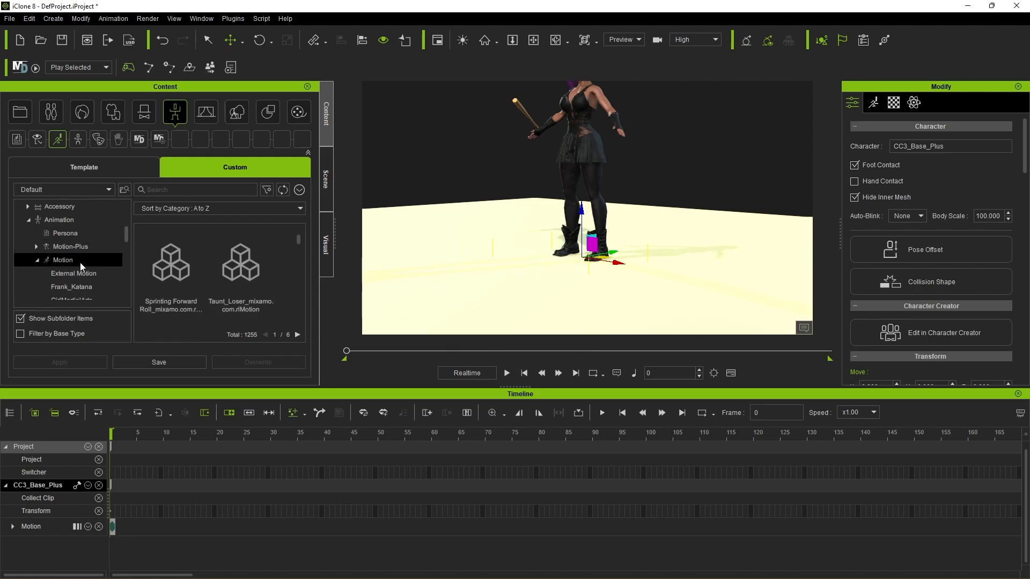
pyautogui.scroll(-2, 78, 268)
pyautogui.click(84, 282)
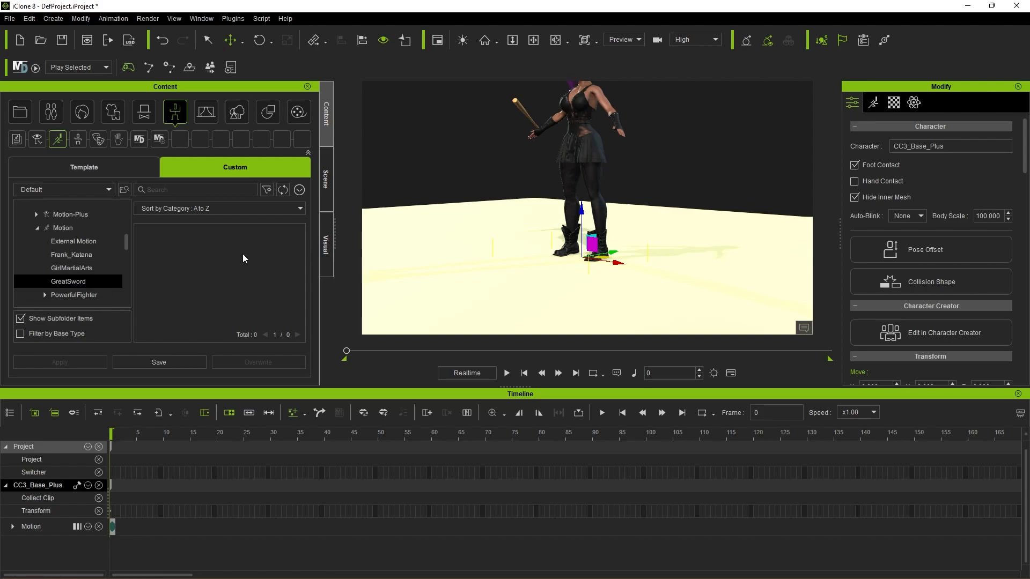
# Step: Start Convert External Motion and browse from the Desktop's GreatSword folder down to 4__Run inside Great_Sword's 1_Movements
pyautogui.click(17, 20)
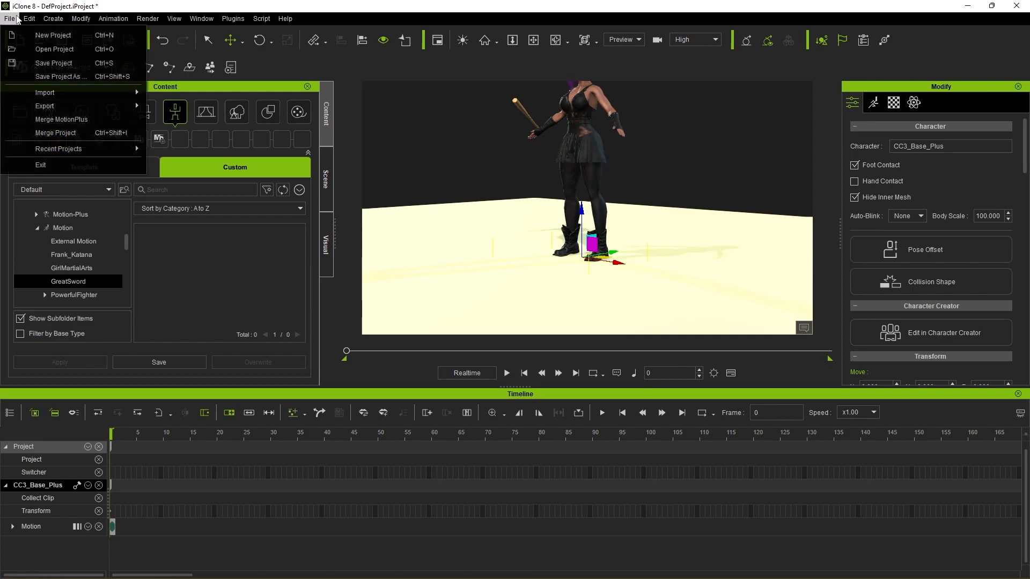
pyautogui.moveTo(59, 95)
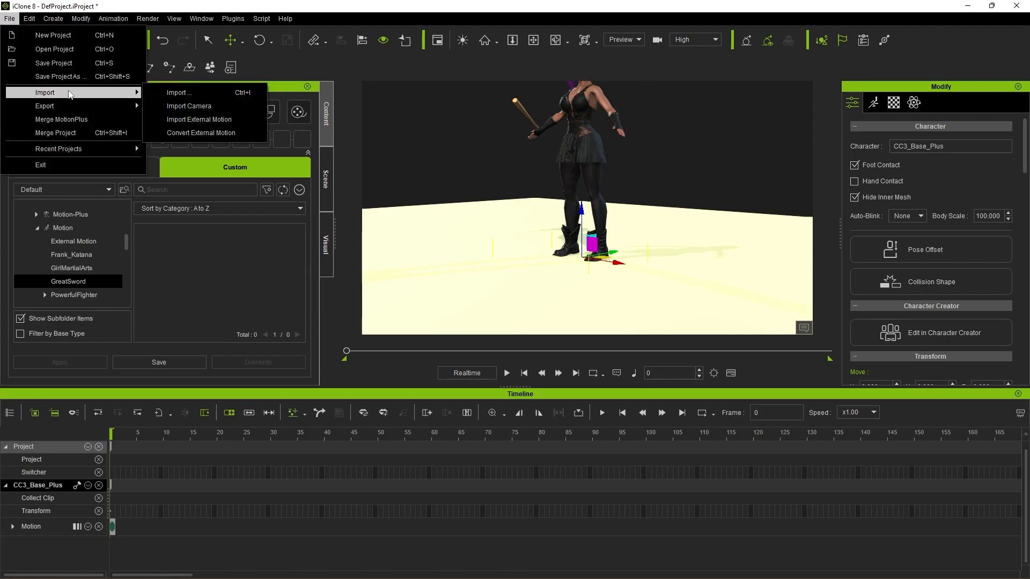
pyautogui.click(224, 134)
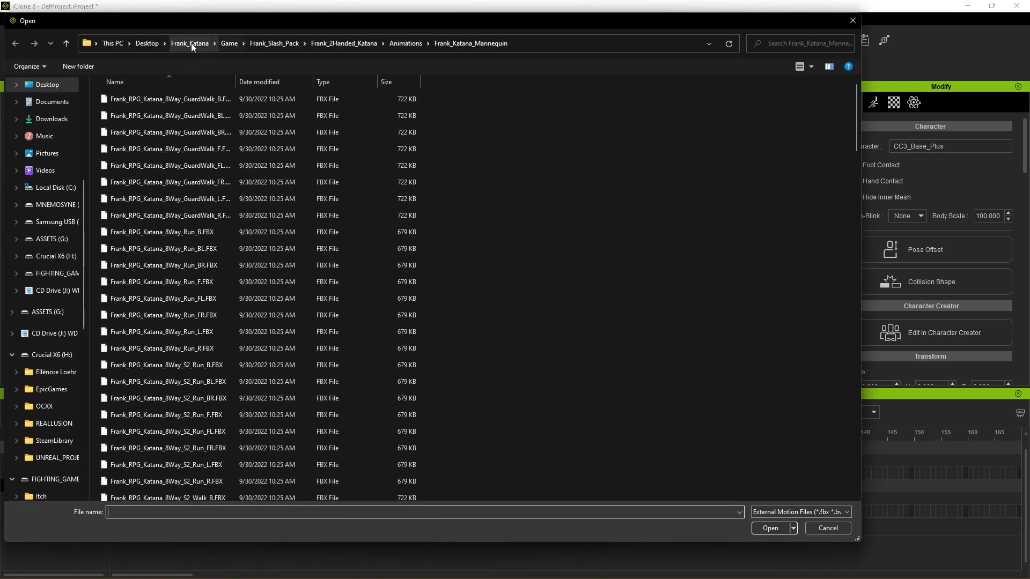
pyautogui.click(143, 46)
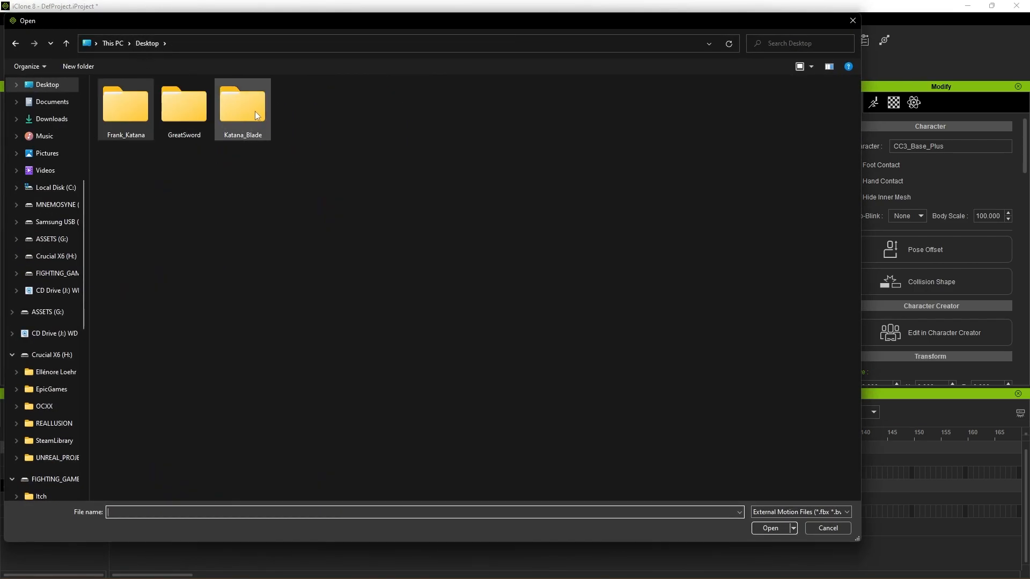
pyautogui.doubleClick(176, 110)
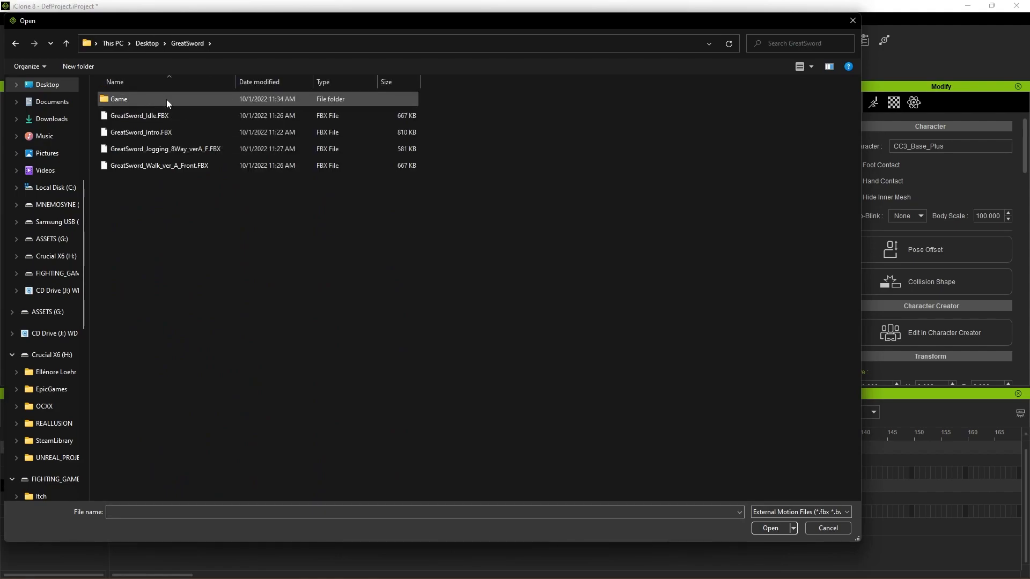
pyautogui.doubleClick(123, 101)
pyautogui.doubleClick(123, 100)
pyautogui.doubleClick(124, 101)
pyautogui.doubleClick(123, 101)
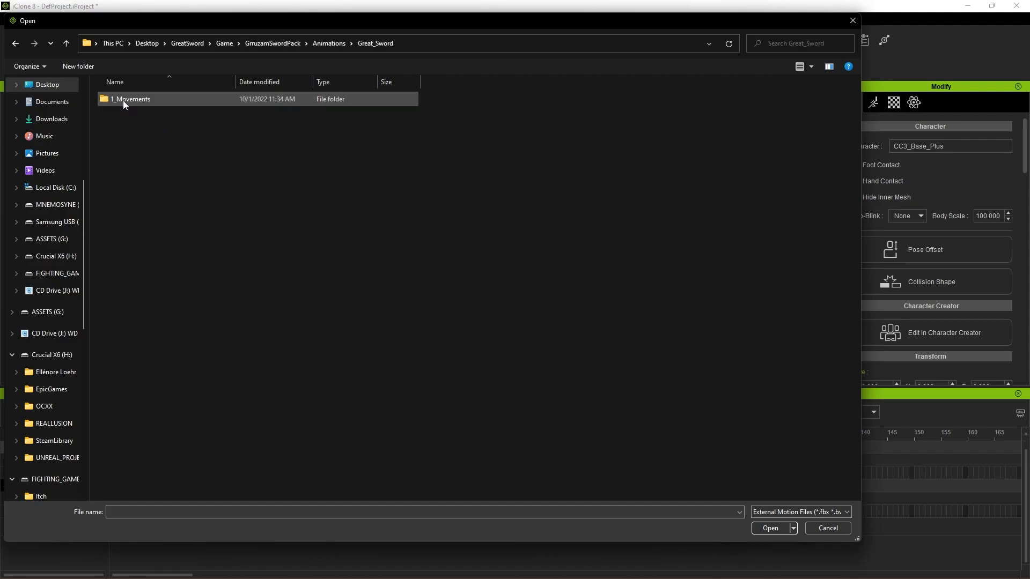
pyautogui.doubleClick(124, 101)
pyautogui.doubleClick(124, 102)
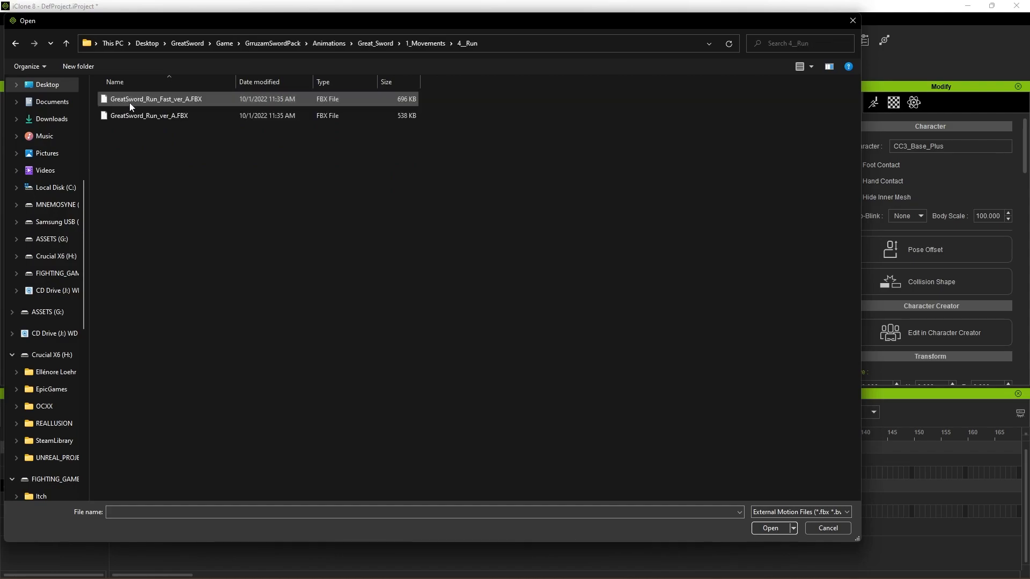
# Step: Load both GreatSword_Run_Fast_ver_A.FBX and GreatSword_Run_ver_A.FBX for motion conversion
pyautogui.click(172, 101)
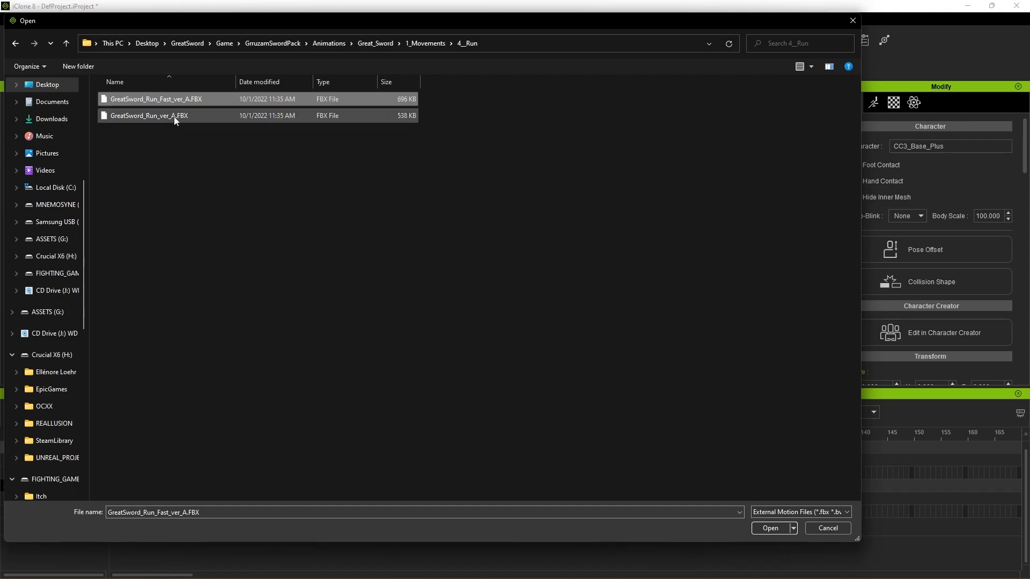
pyautogui.keyDown('shift'); pyautogui.click(175, 117); pyautogui.keyUp('shift')
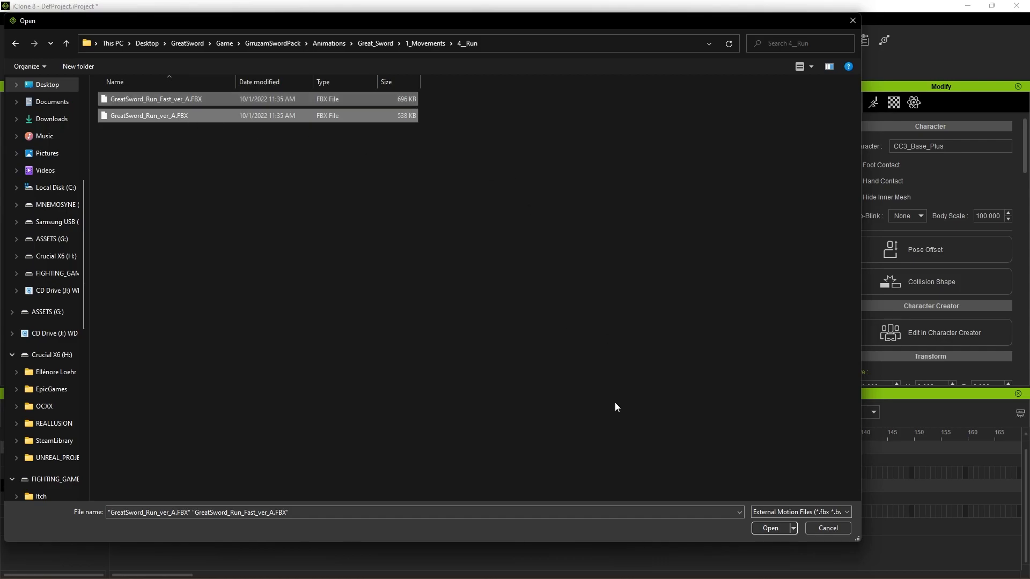
pyautogui.click(770, 528)
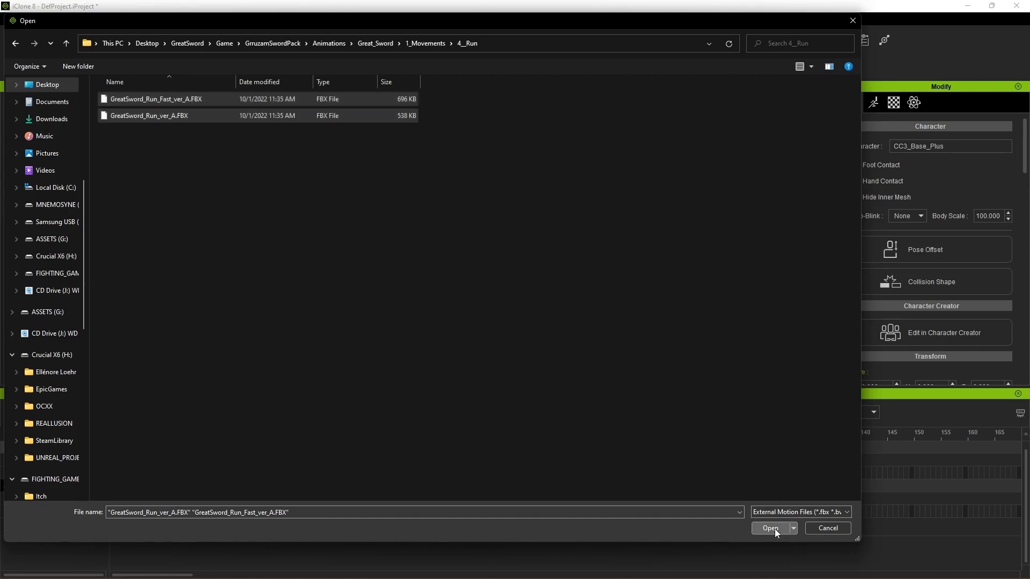
# Step: Convert all loaded motions with the Unreal_BaseCharacter profile, changing the last part of the motion folder path to GreatSword
pyautogui.click(466, 247)
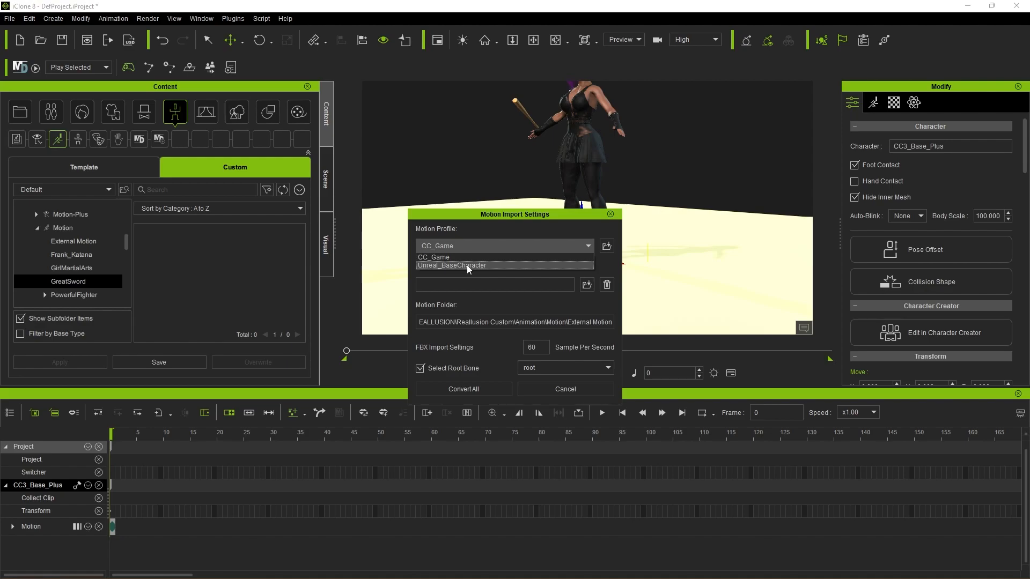
pyautogui.click(467, 264)
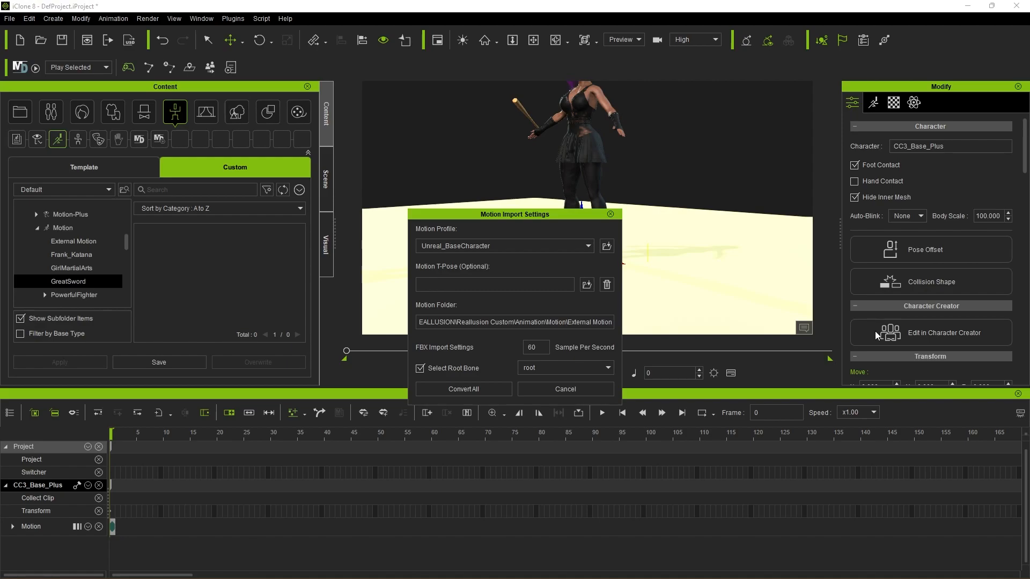
pyautogui.hotkey('shift', 'Left')
pyautogui.hotkey('shift', 'Left')
pyautogui.hotkey('shift', 'Left')
pyautogui.hotkey('shift', 'Left')
pyautogui.hotkey('shift', 'Left')
pyautogui.hotkey('shift', 'Left')
pyautogui.hotkey('shift', 'Left')
pyautogui.hotkey('shift', 'Left')
pyautogui.hotkey('shift', 'Left')
pyautogui.hotkey('shift', 'Left')
pyautogui.hotkey('shift', 'Left')
pyautogui.hotkey('shift', 'Left')
pyautogui.hotkey('shift', 'Left')
pyautogui.hotkey('shift', 'Left')
pyautogui.hotkey('shift', 'Left')
pyautogui.write('GreatSword')
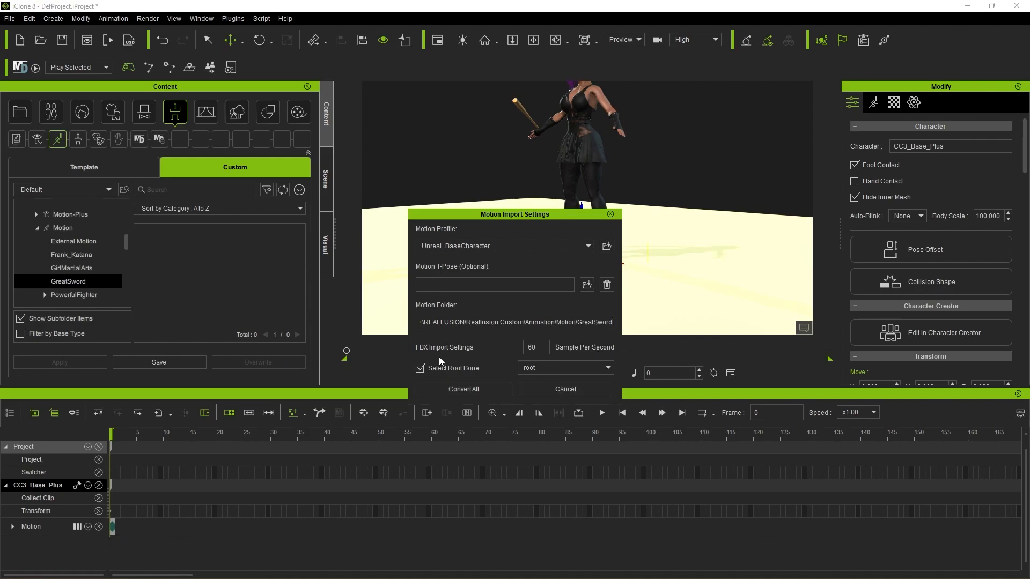
pyautogui.click(487, 390)
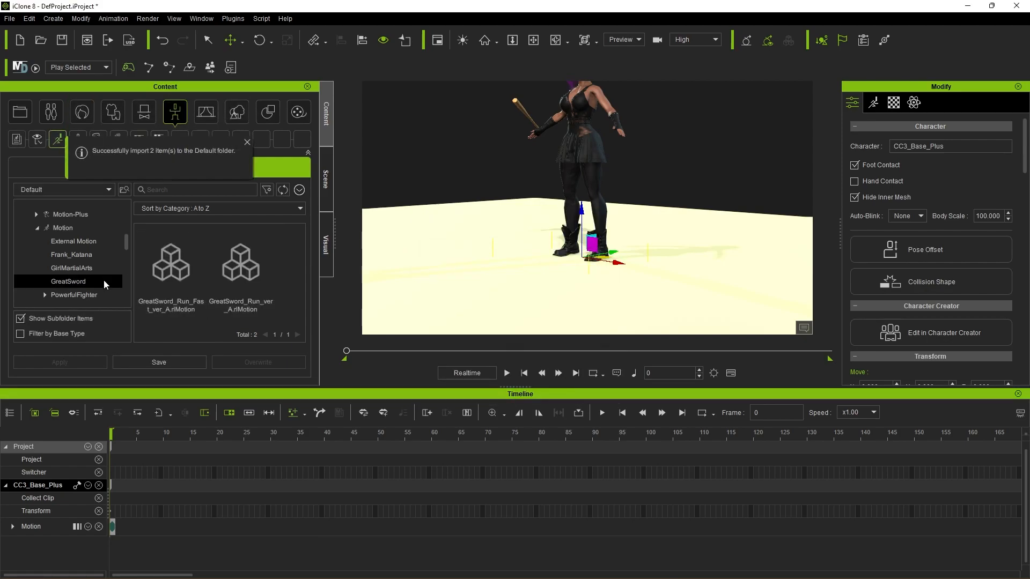
# Step: Apply the GreatSword_Run_Fast_ver_A motion to the character and preview it
pyautogui.doubleClick(169, 270)
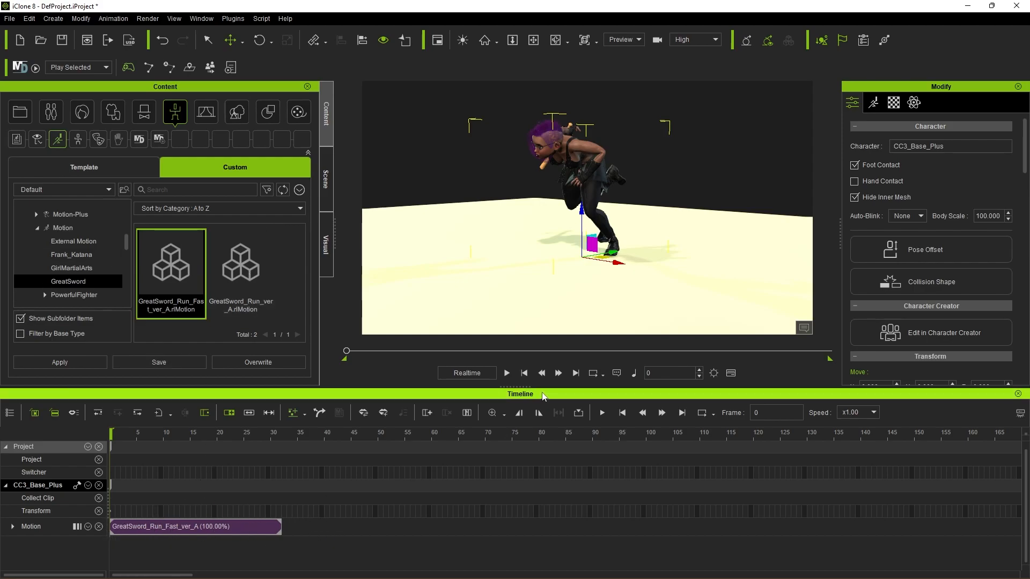
pyautogui.click(507, 374)
pyautogui.click(507, 373)
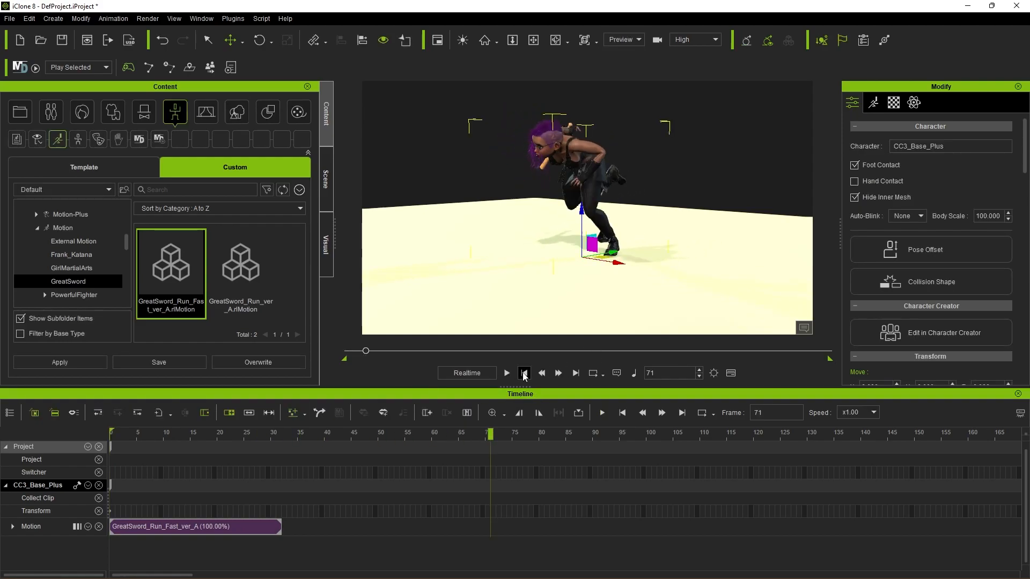
# Step: Set the playback range to end at frame 32, where the run clip ends, and turn on looping
pyautogui.click(267, 434)
pyautogui.moveTo(267, 436); pyautogui.dragTo(281, 436)
pyautogui.moveTo(281, 437); pyautogui.dragTo(282, 439)
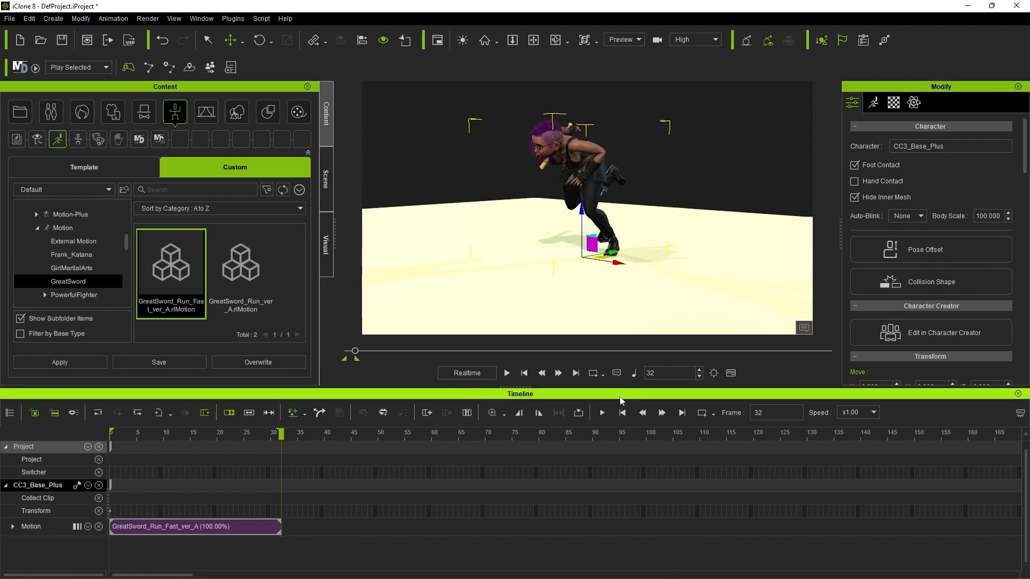
pyautogui.click(593, 373)
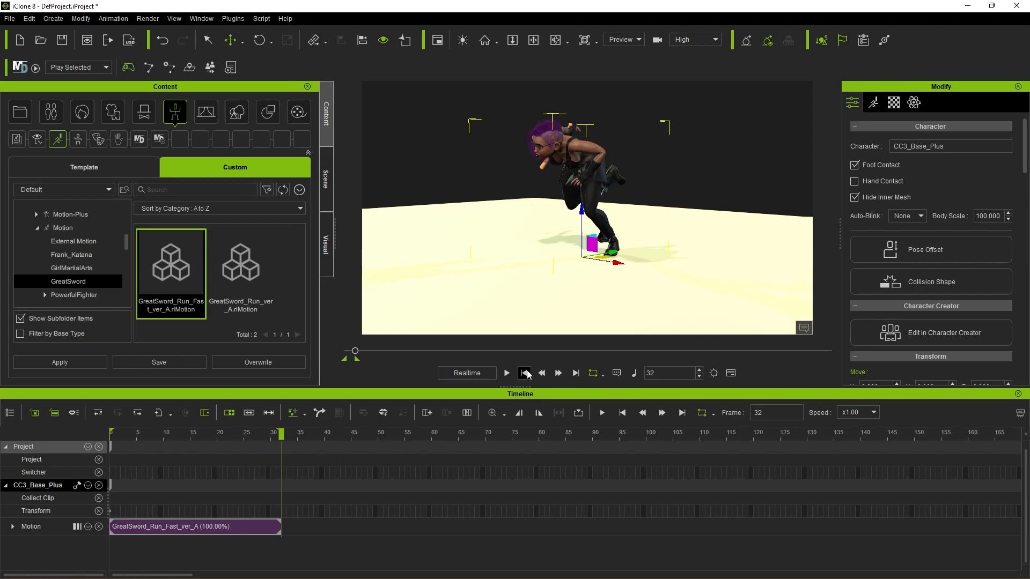
# Step: Watch the looping fast run from several angles, then stop it and return to the first frame
pyautogui.click(506, 373)
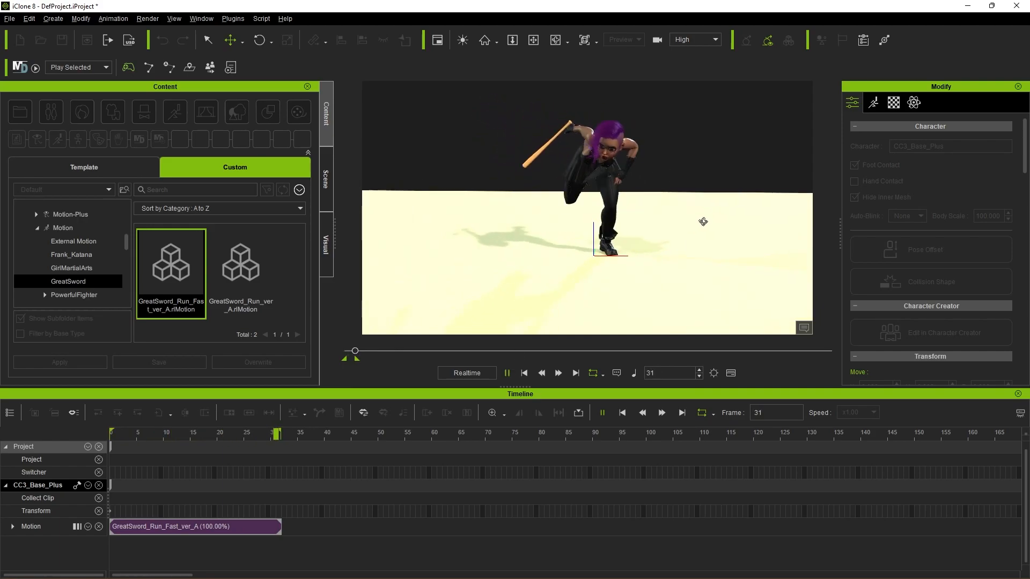
pyautogui.moveTo(456, 198); pyautogui.dragTo(671, 220, button='right')
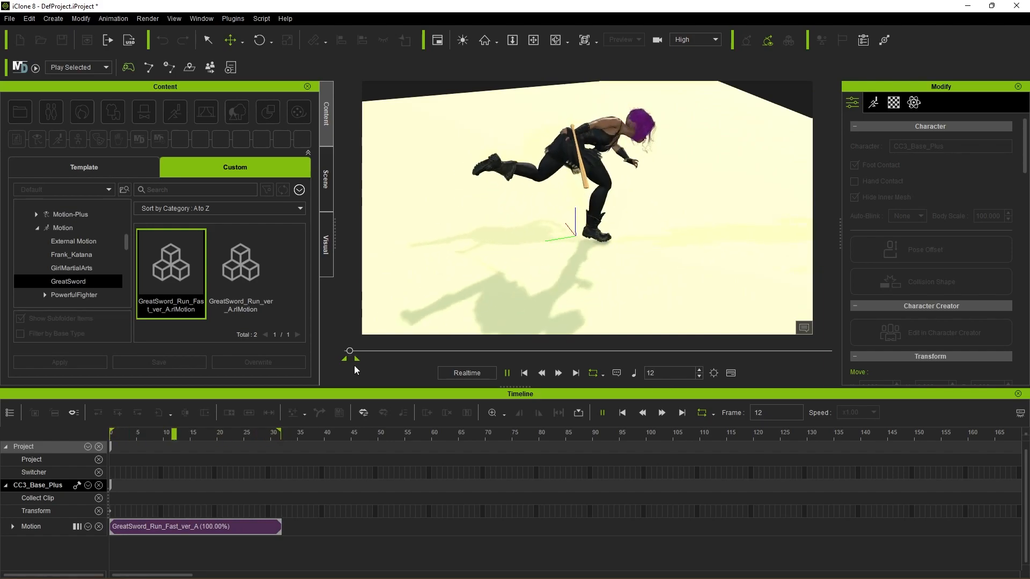
pyautogui.click(507, 374)
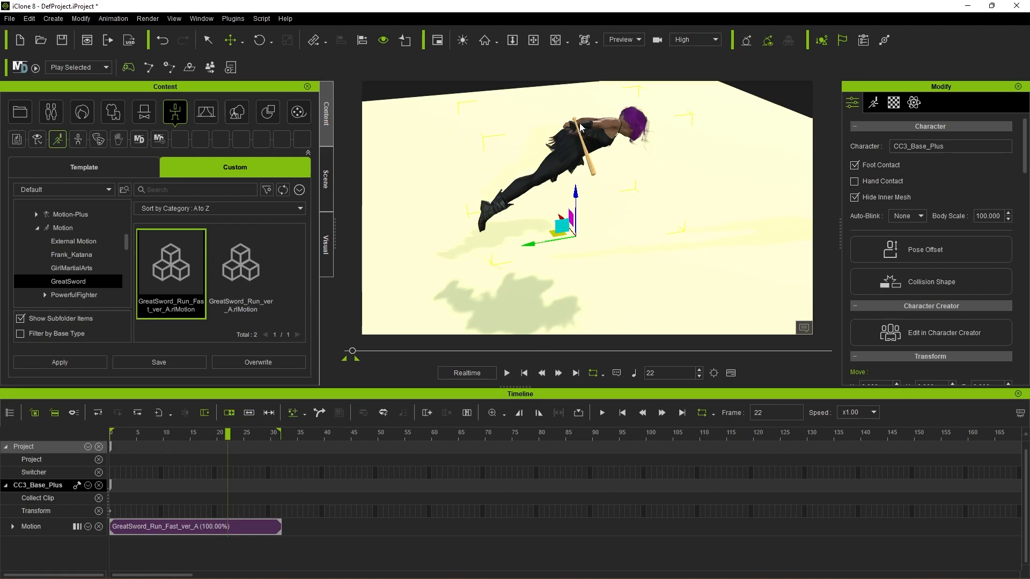
pyautogui.click(523, 373)
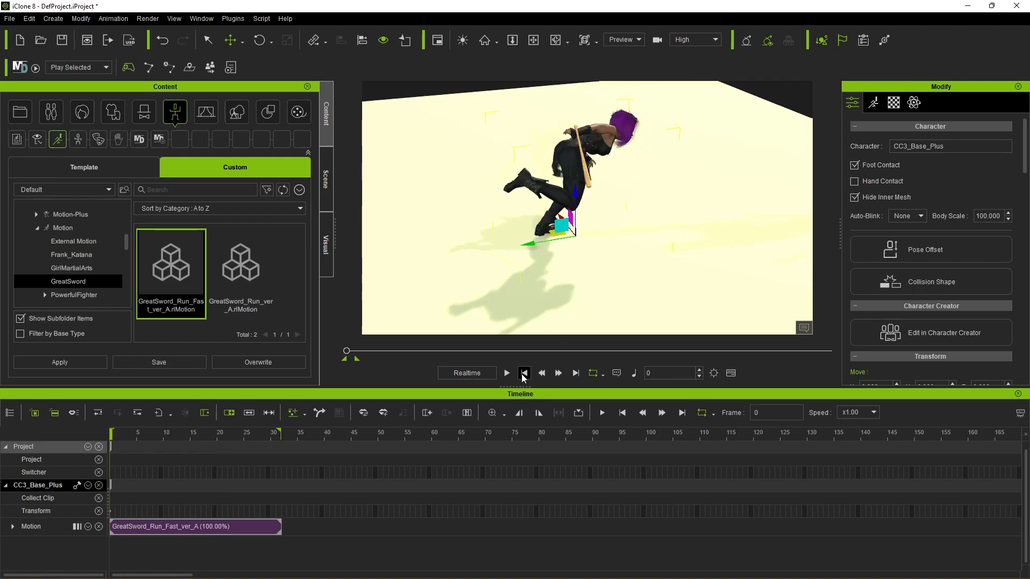
# Step: Examine up close how the character's boots meet the floor while the fast run plays
pyautogui.moveTo(660, 291); pyautogui.dragTo(375, 219, button='right')
pyautogui.scroll(4, 618, 269)
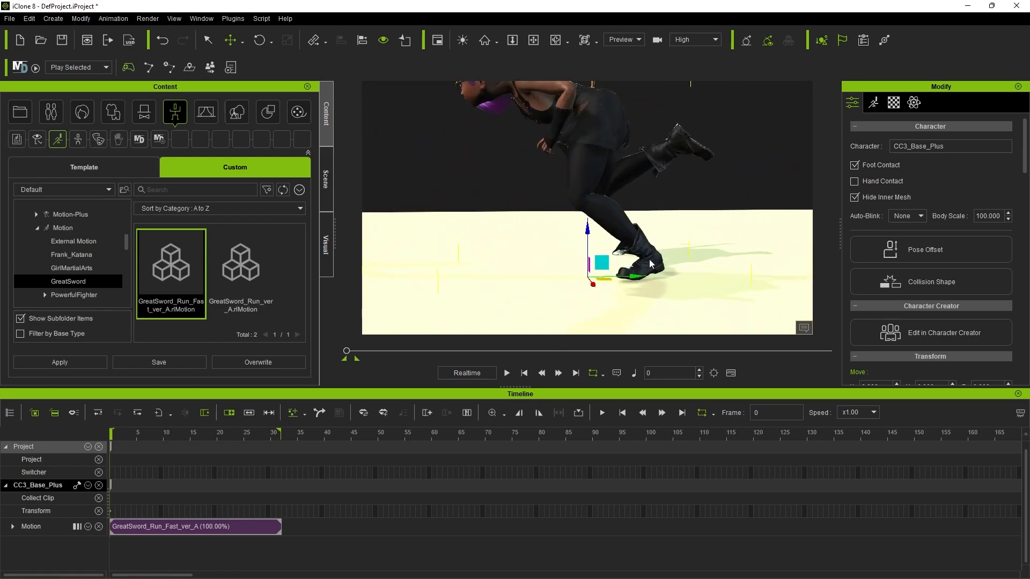
pyautogui.moveTo(733, 265); pyautogui.dragTo(724, 216, button='middle')
pyautogui.moveTo(724, 216); pyautogui.dragTo(651, 214, button='right')
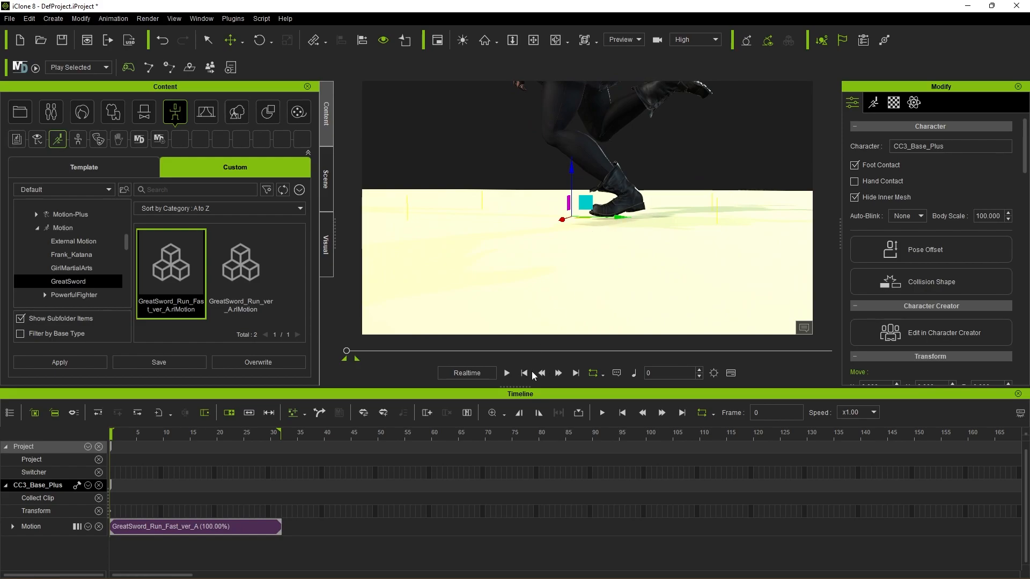
pyautogui.click(505, 374)
pyautogui.click(506, 374)
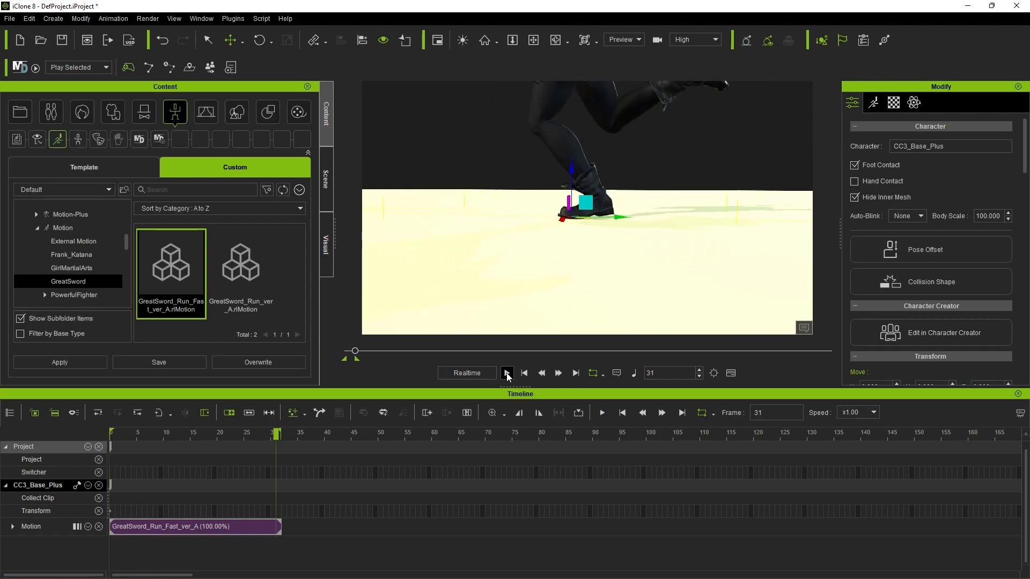
pyautogui.moveTo(640, 252); pyautogui.dragTo(594, 268, button='right')
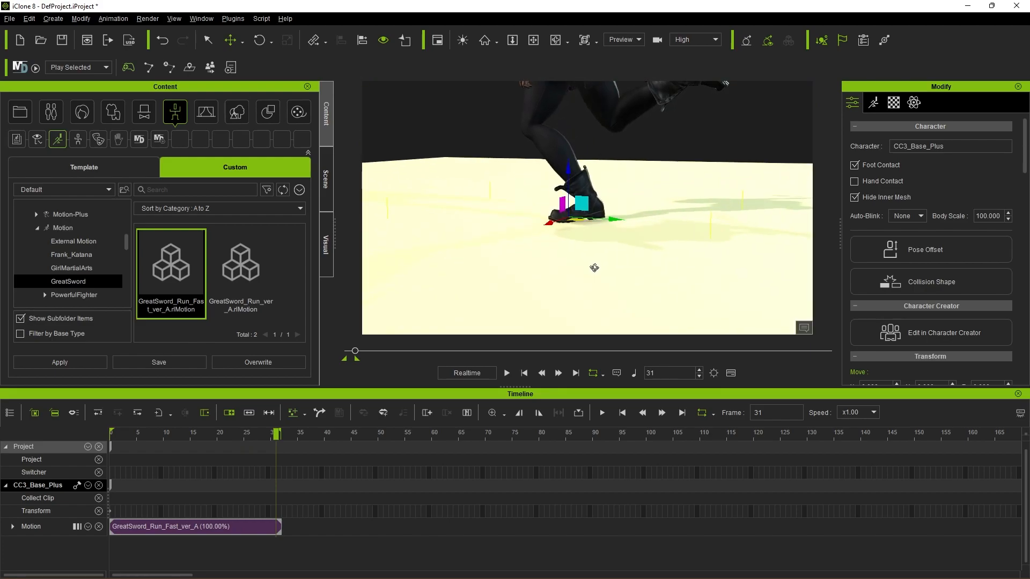
# Step: Return to the first frame and lower the CC3_Base_Plus character to a Z position of -2.000 so the boots meet the floor
pyautogui.click(523, 373)
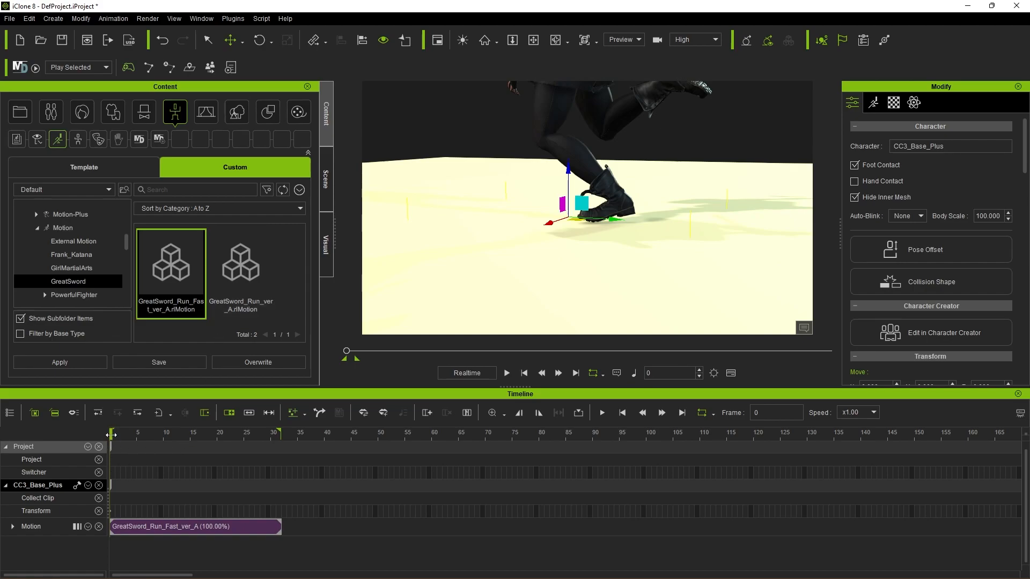
pyautogui.click(324, 181)
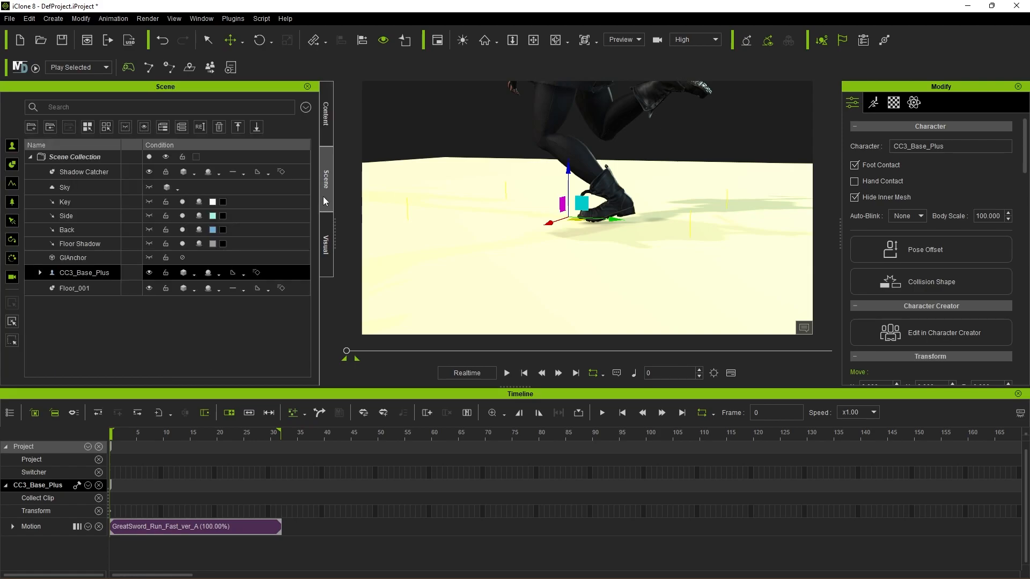
pyautogui.click(98, 273)
pyautogui.scroll(-7, 855, 236)
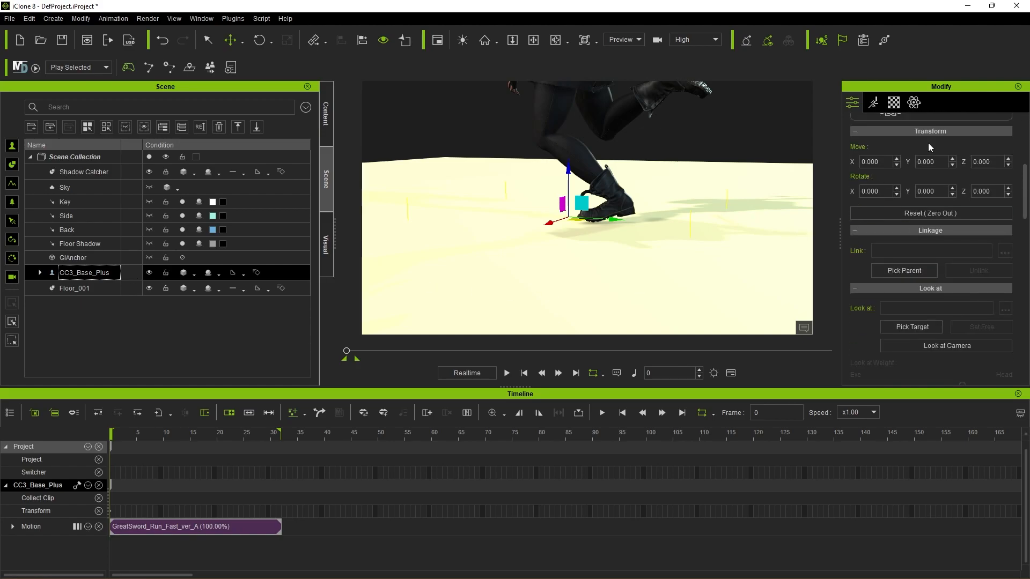
pyautogui.click(1008, 166)
pyautogui.moveTo(1008, 165); pyautogui.dragTo(1008, 168)
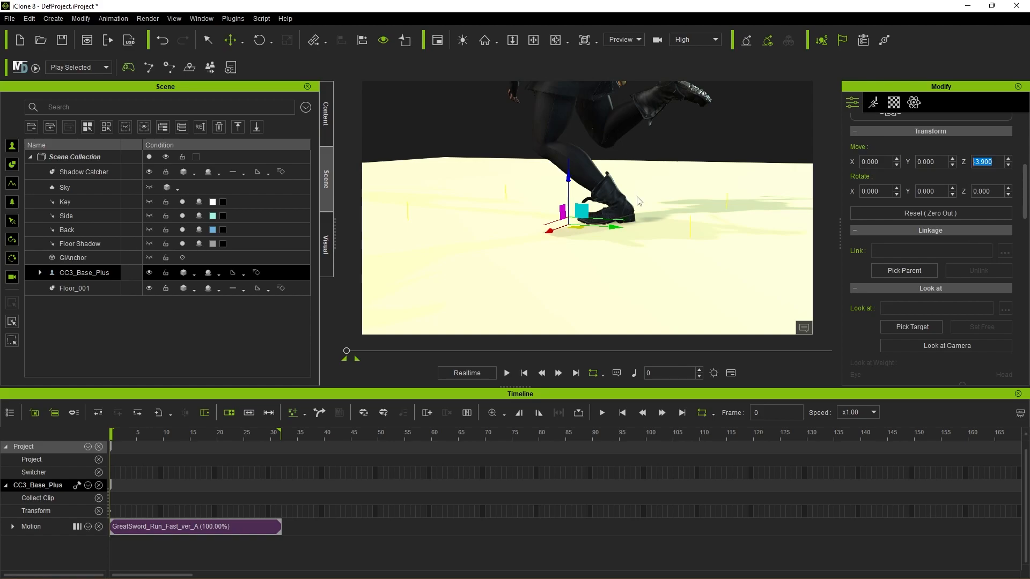
pyautogui.click(1008, 160)
pyautogui.moveTo(1008, 161); pyautogui.dragTo(1009, 167)
pyautogui.click(1008, 165)
pyautogui.click(1008, 166)
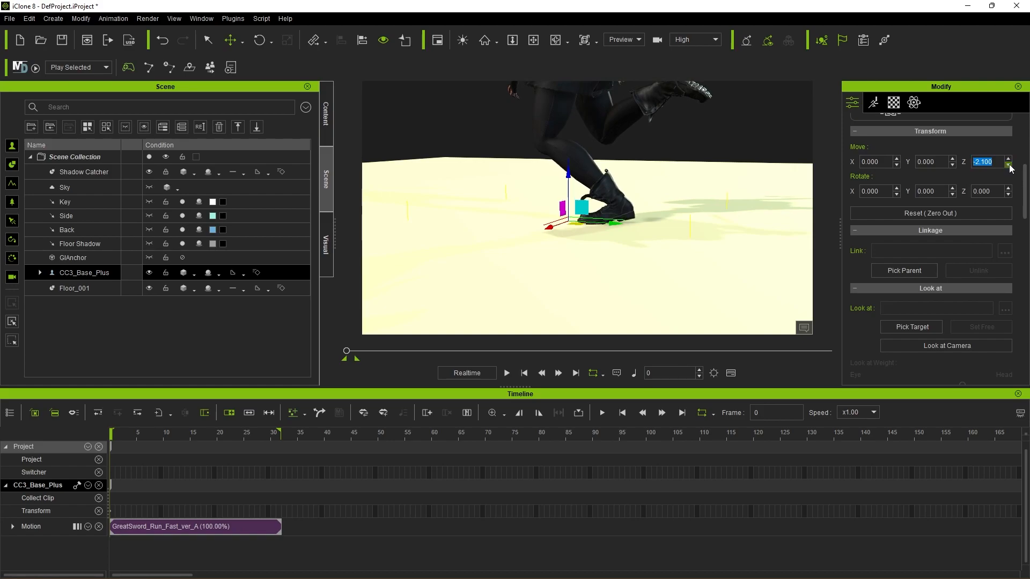
pyautogui.click(1008, 166)
pyautogui.click(1008, 159)
pyautogui.click(1009, 159)
# Step: Replay the fast run up close to check the boots' contact with the floor, and return to the first frame
pyautogui.click(525, 375)
pyautogui.click(510, 374)
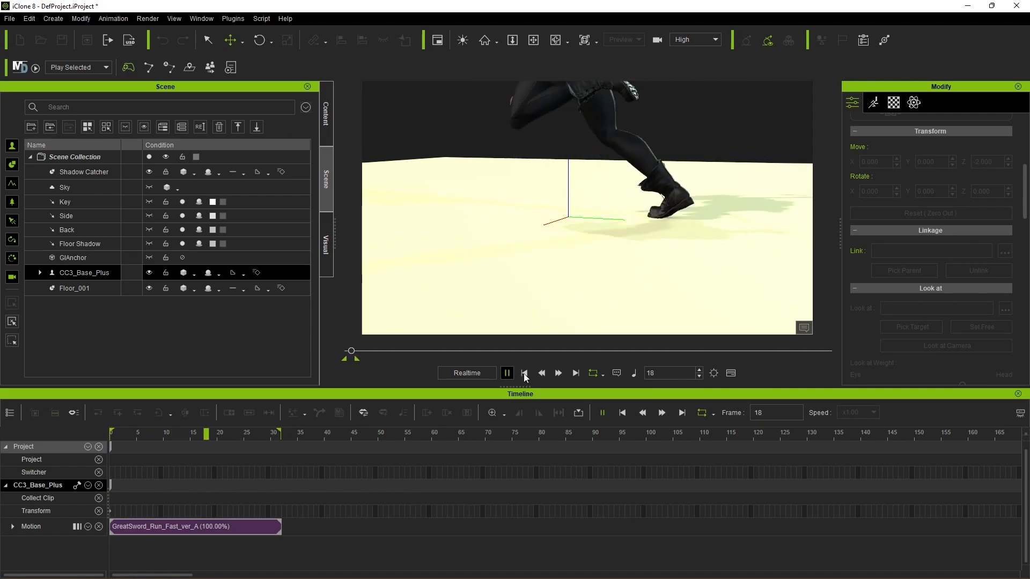
pyautogui.click(525, 374)
pyautogui.click(506, 372)
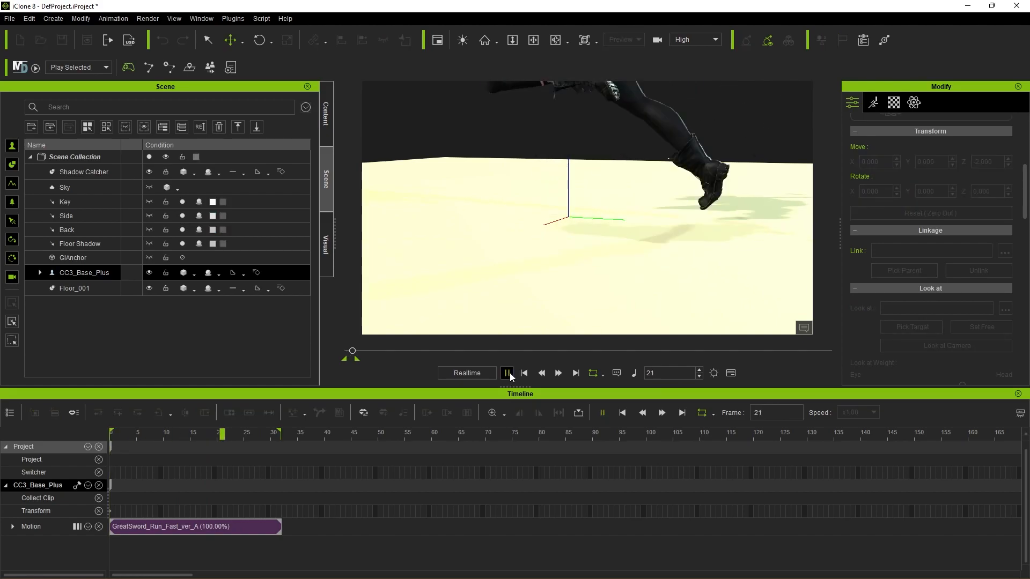
pyautogui.click(524, 374)
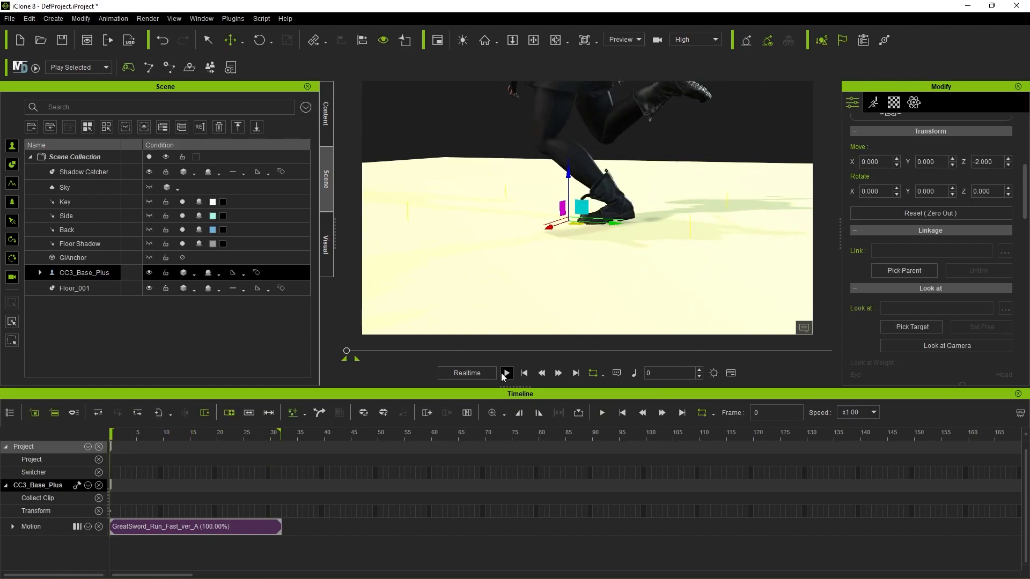
# Step: Preview the fast run from the front with the whole character in view, and return to the first frame
pyautogui.moveTo(513, 279); pyautogui.dragTo(685, 299, button='right')
pyautogui.moveTo(554, 294); pyautogui.dragTo(709, 192, button='right')
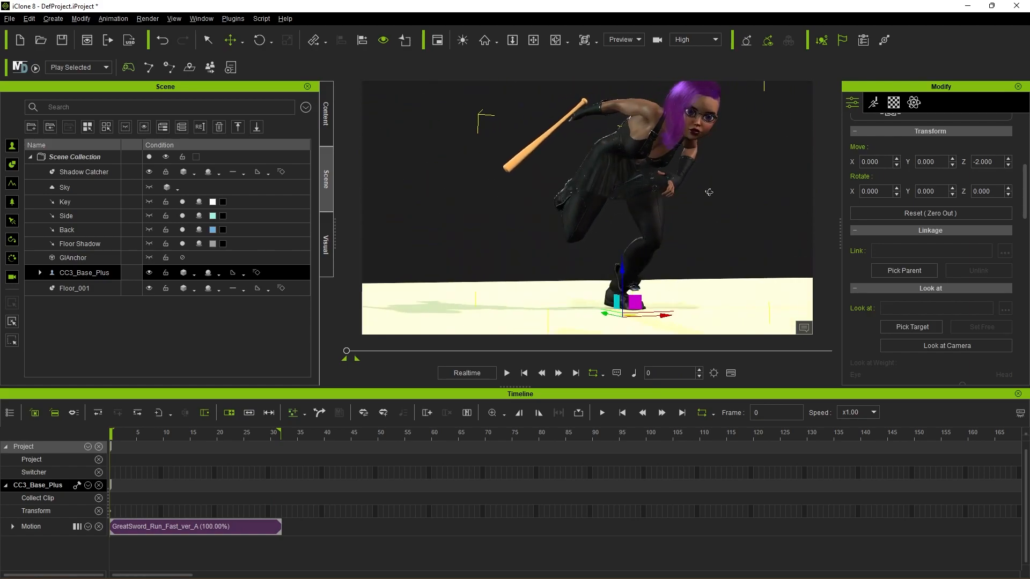
pyautogui.click(506, 373)
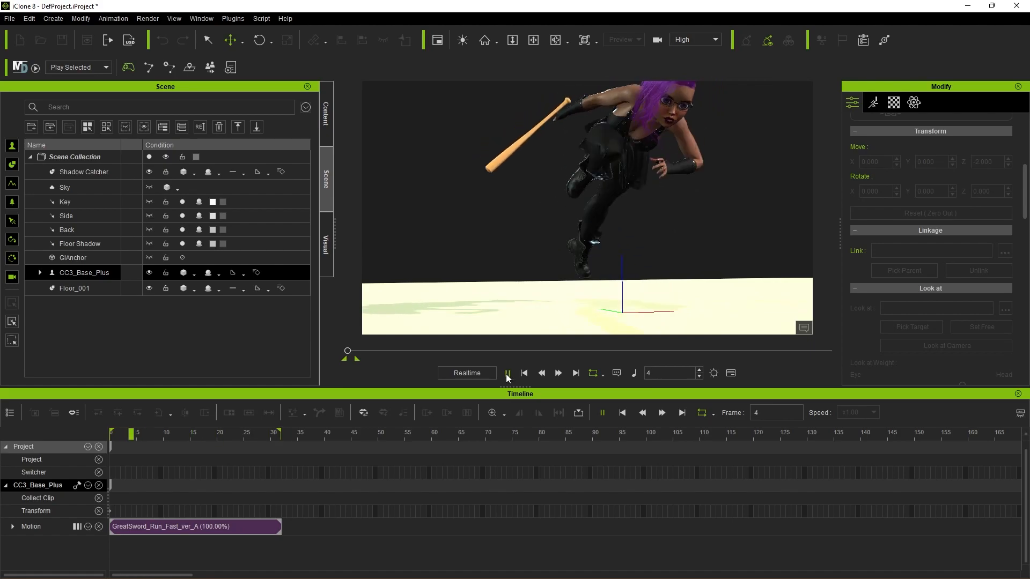
pyautogui.click(506, 374)
pyautogui.click(528, 374)
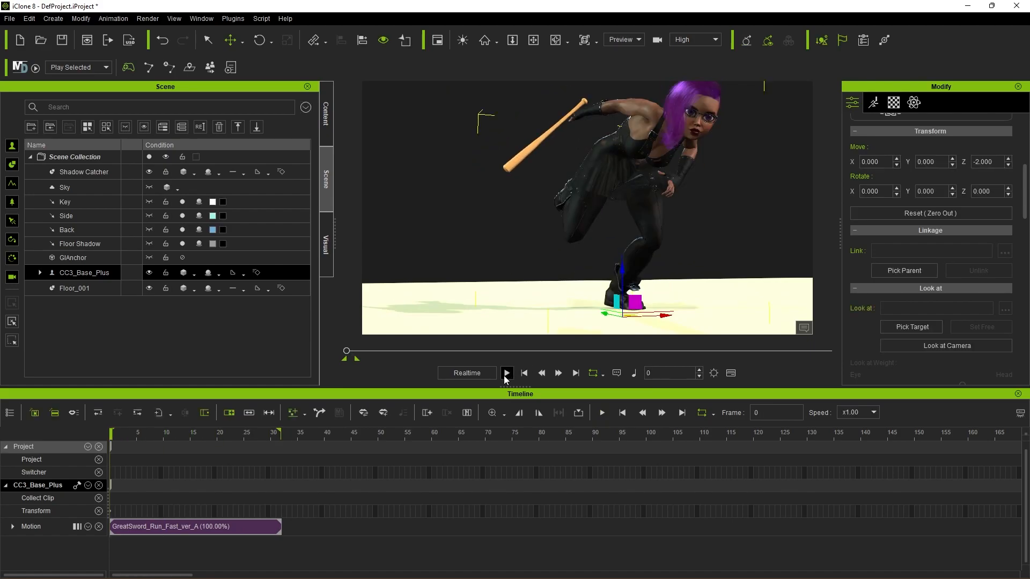
# Step: Frame the character's face, select CC3_Base_Plus and open the Face Key editor for it, clear of the viewport
pyautogui.scroll(3, 730, 157)
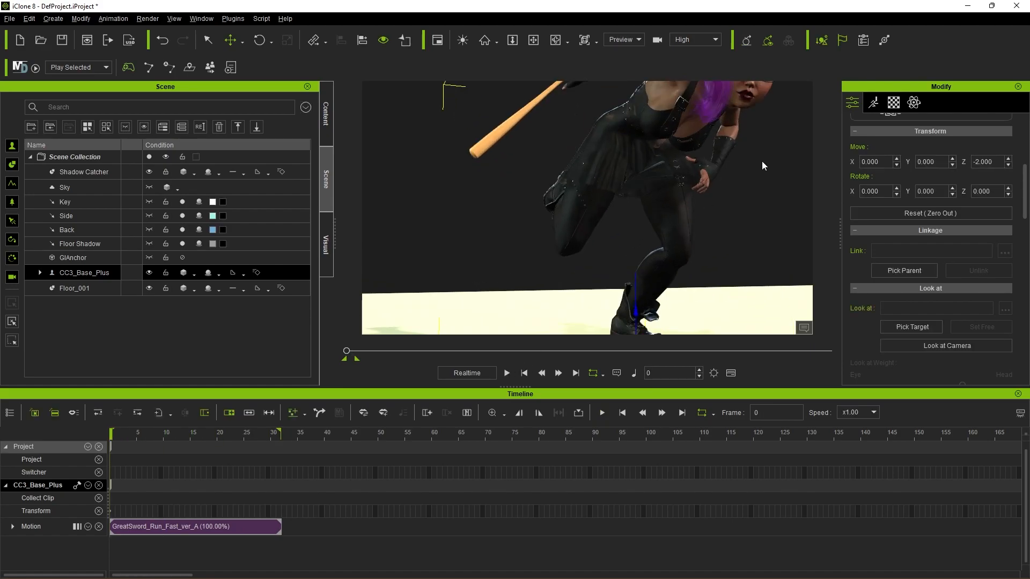
pyautogui.click(762, 161)
pyautogui.moveTo(762, 165); pyautogui.dragTo(686, 232, button='middle')
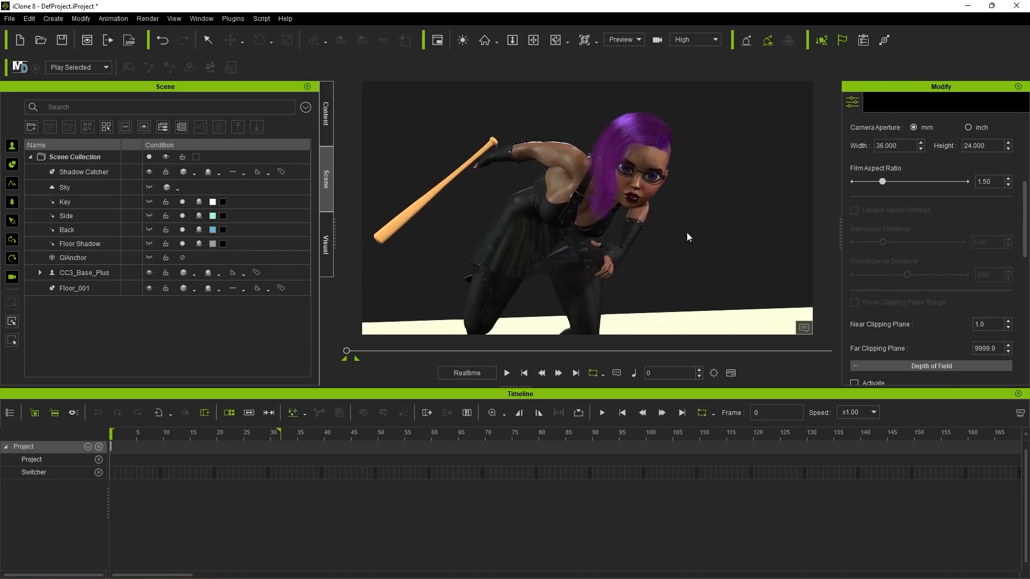
pyautogui.scroll(2, 686, 233)
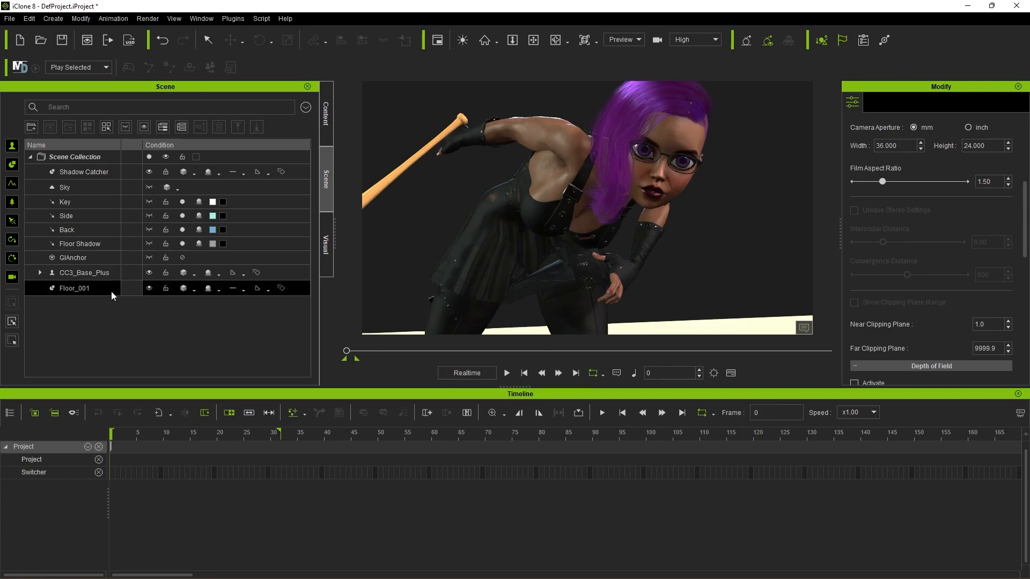
pyautogui.click(96, 274)
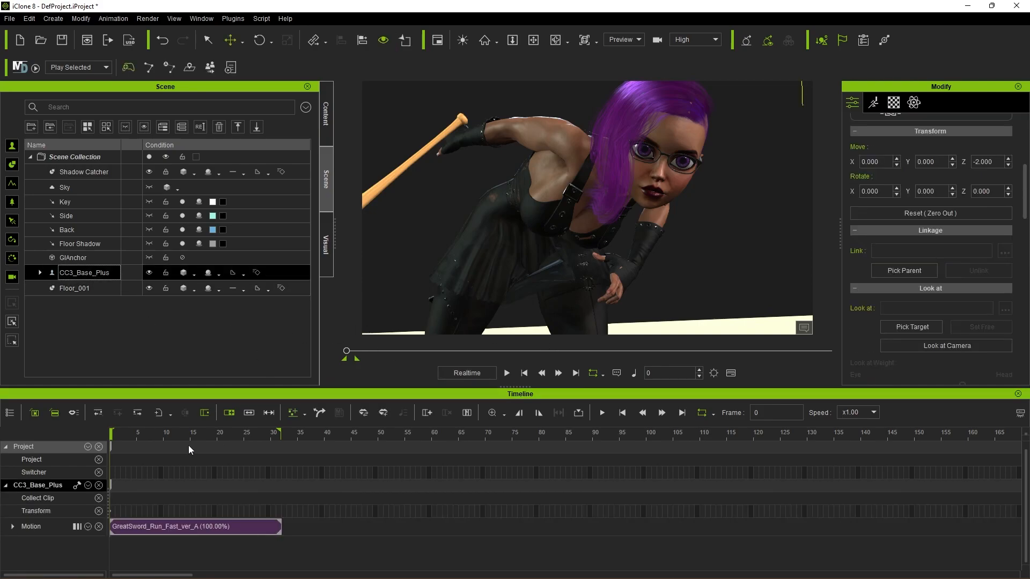
pyautogui.click(873, 104)
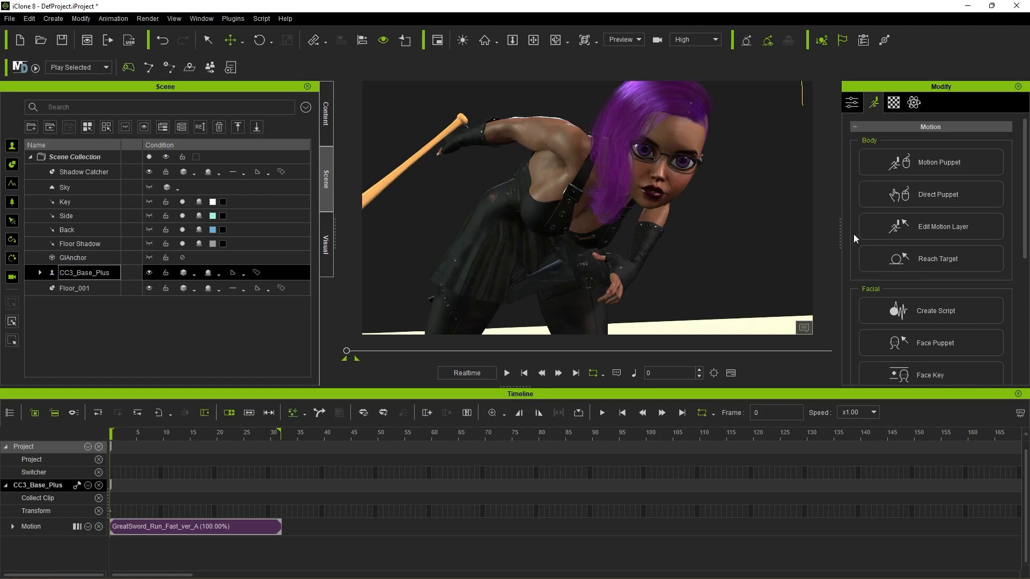
pyautogui.scroll(-4, 848, 244)
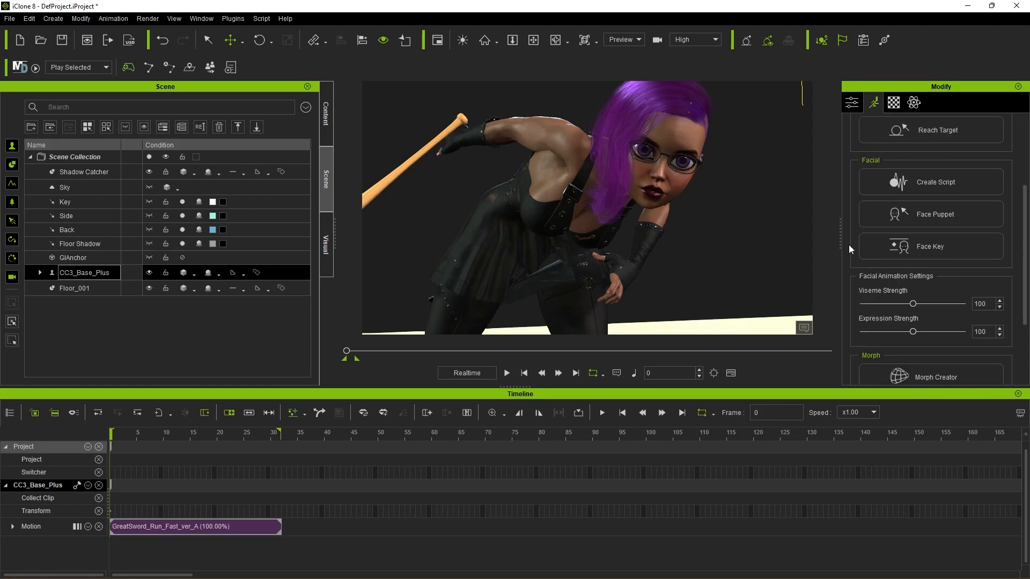
pyautogui.click(927, 244)
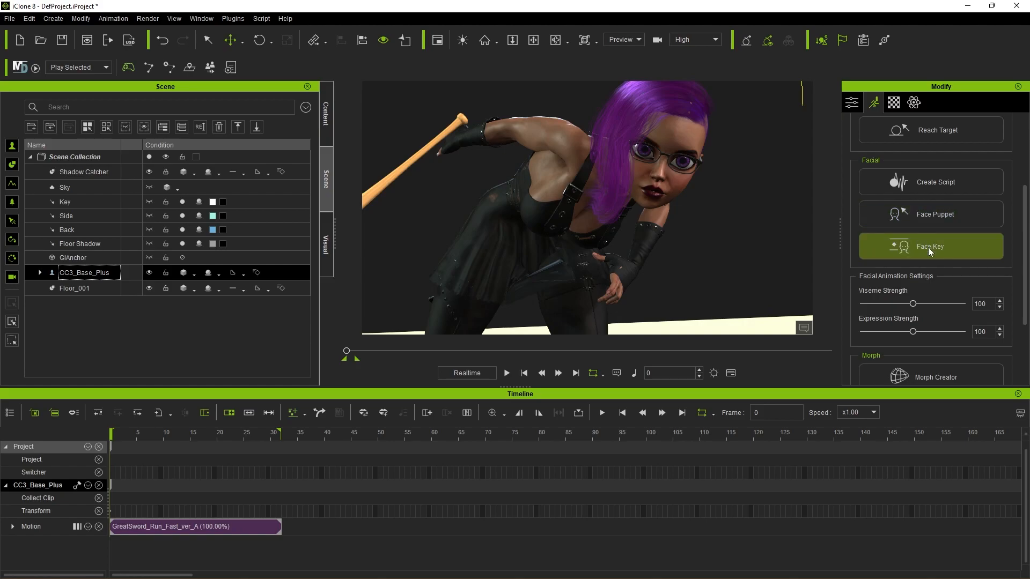
pyautogui.click(928, 248)
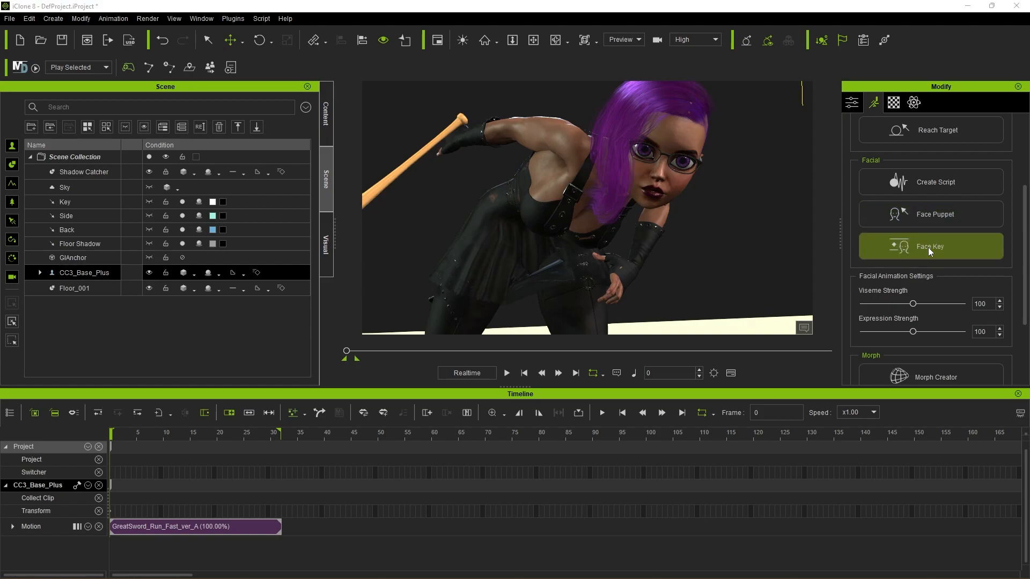
pyautogui.moveTo(885, 139); pyautogui.dragTo(223, 100)
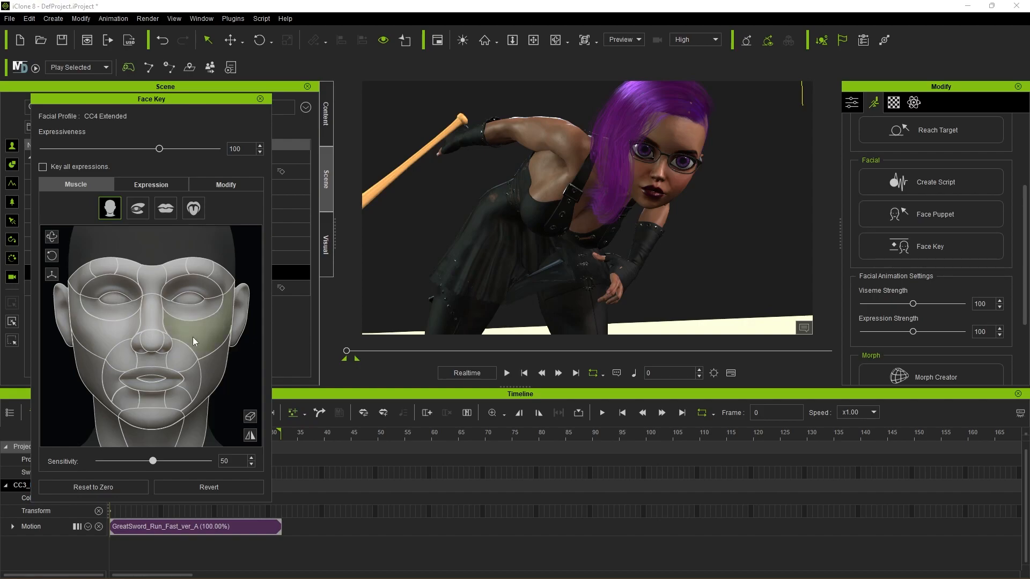
# Step: Apply the A8_Angry expression from the 03-Angry style to the character at the first frame
pyautogui.click(150, 185)
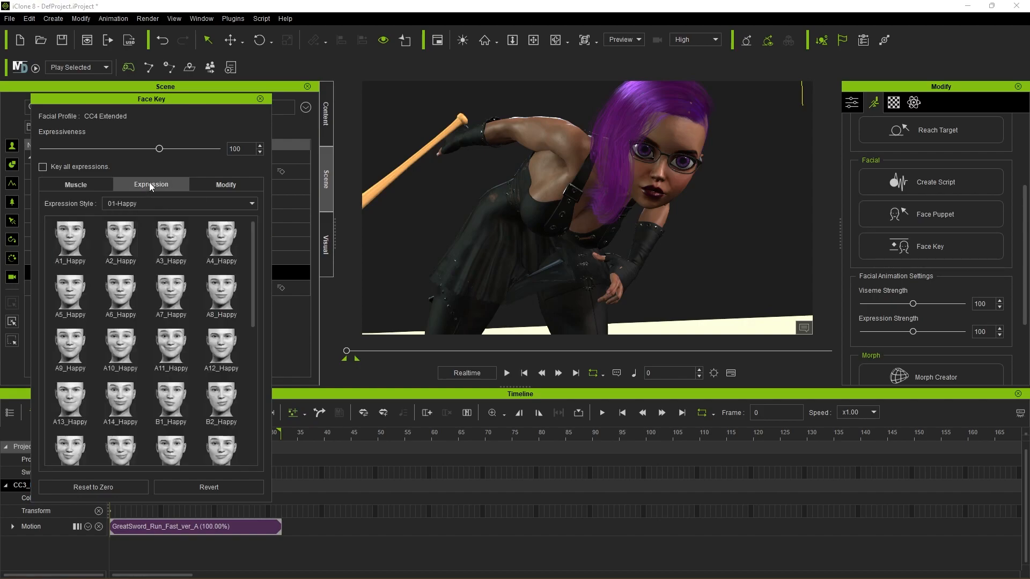
pyautogui.click(187, 206)
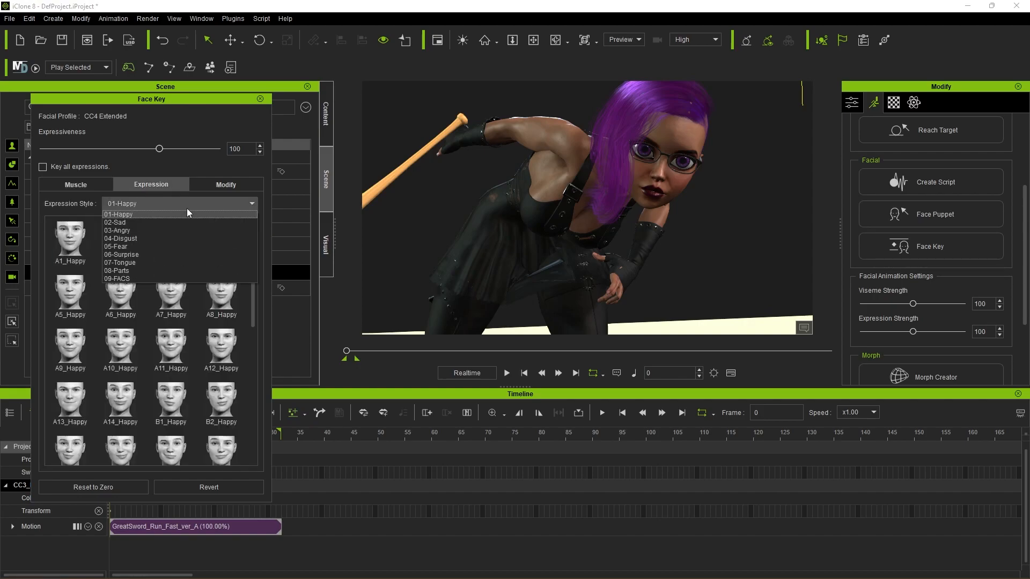
pyautogui.click(178, 231)
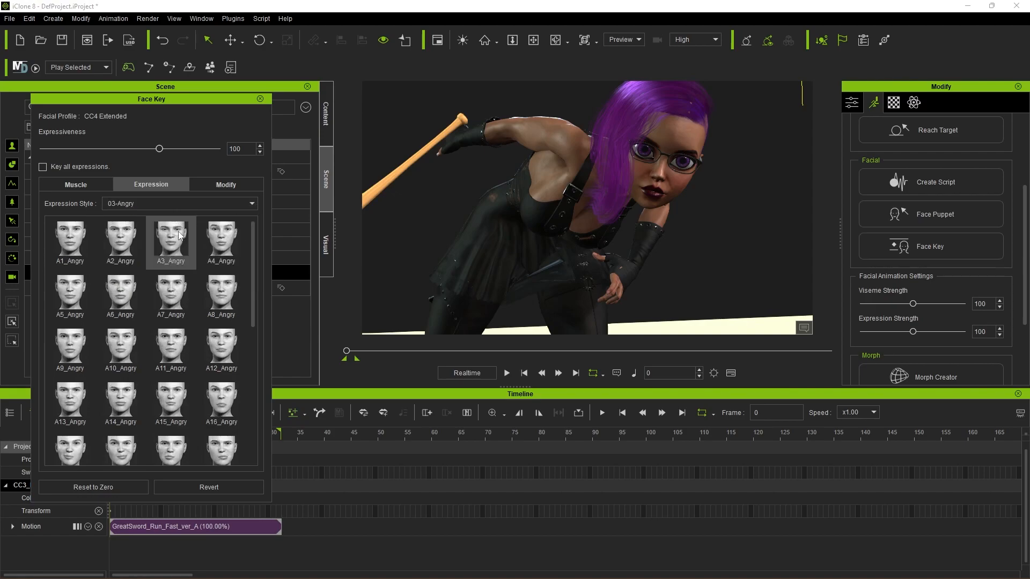
pyautogui.scroll(-2, 144, 341)
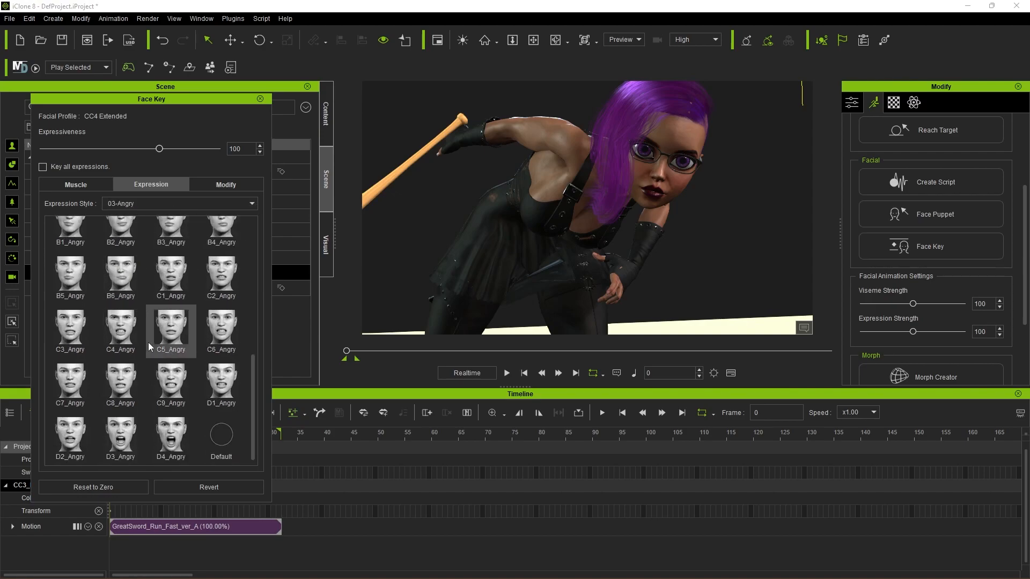
pyautogui.scroll(2, 180, 320)
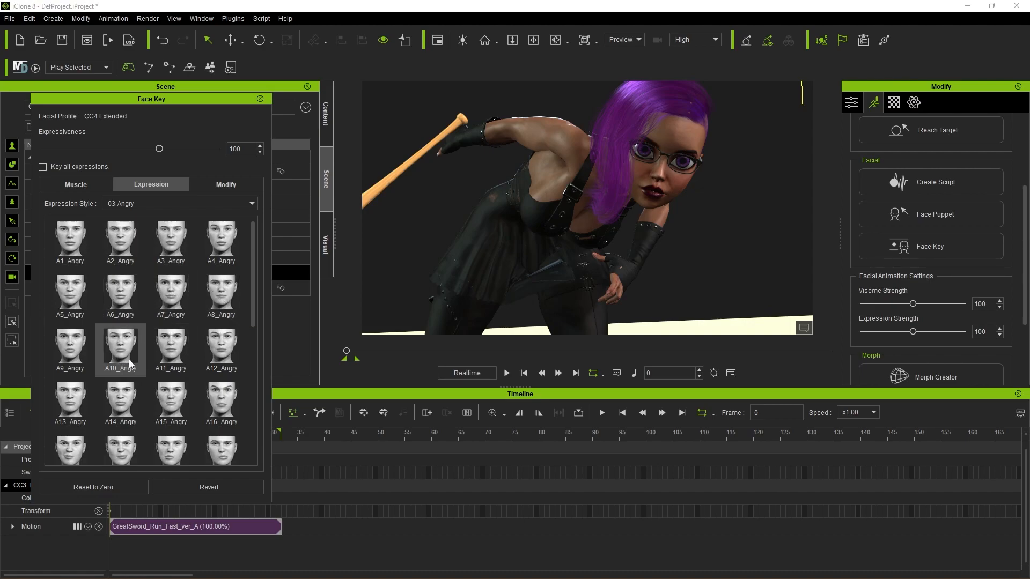
pyautogui.click(227, 299)
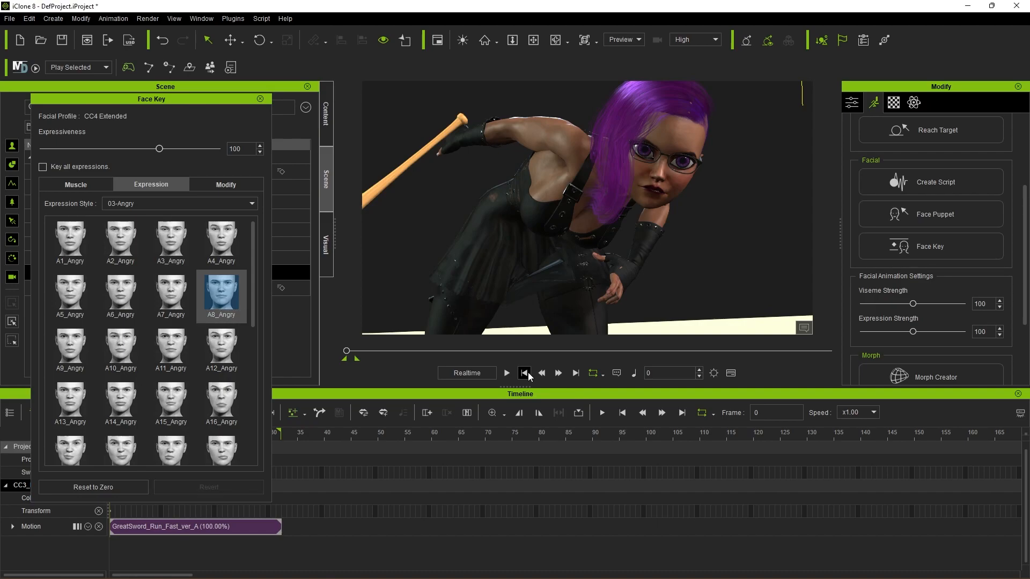
# Step: Play part of the run to check the facial expression in motion, and close the Face Key editor
pyautogui.click(506, 374)
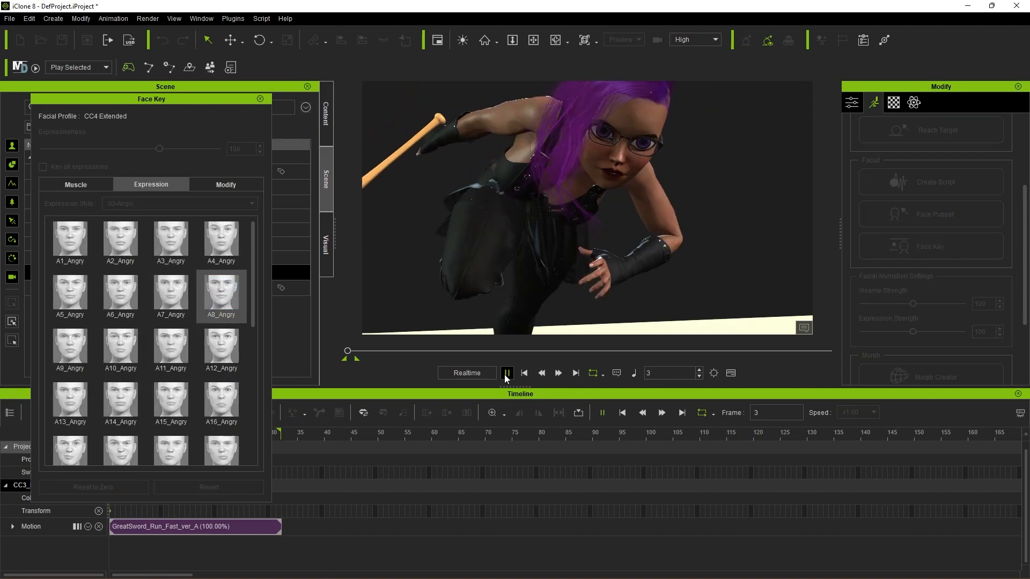
pyautogui.click(506, 375)
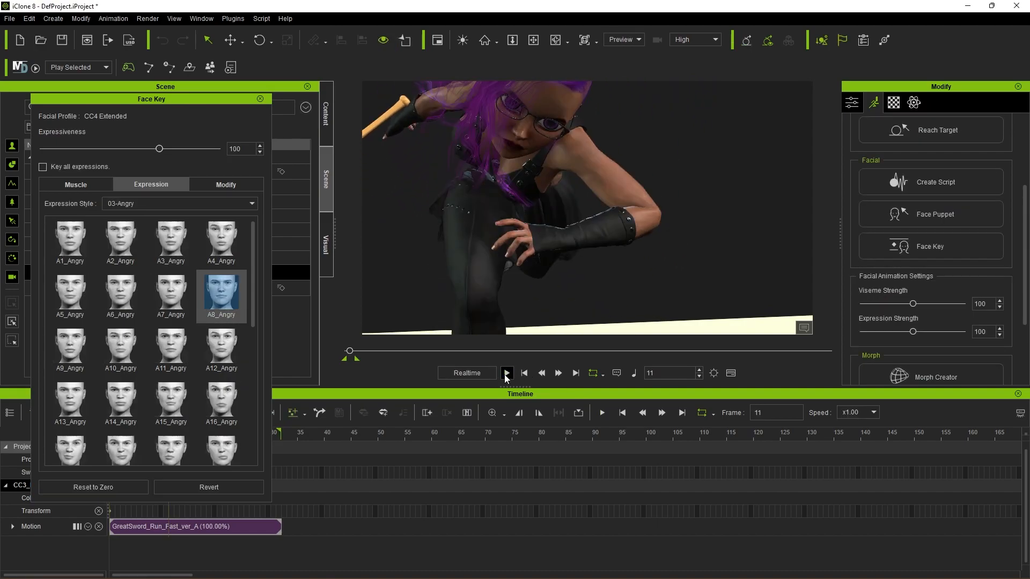
pyautogui.click(260, 98)
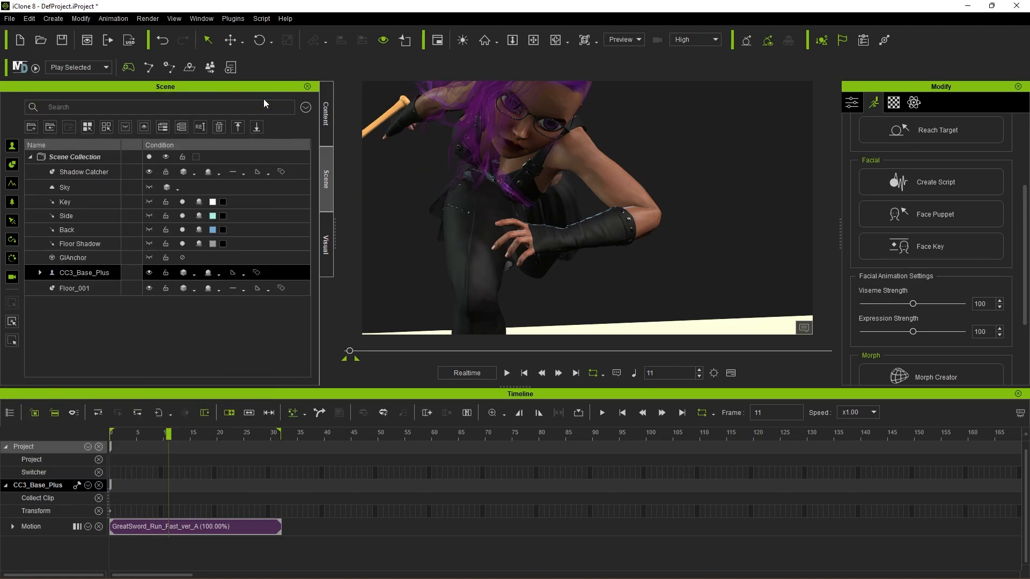
# Step: Show the Expression track of CC3_Base_Plus in the timeline
pyautogui.moveTo(169, 433); pyautogui.dragTo(147, 432)
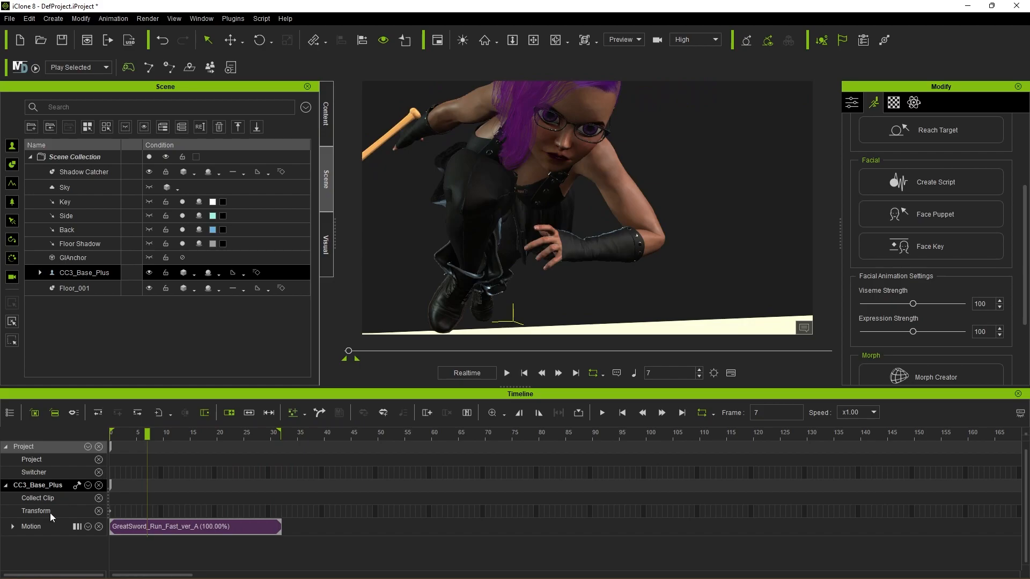
pyautogui.click(88, 485)
pyautogui.click(99, 420)
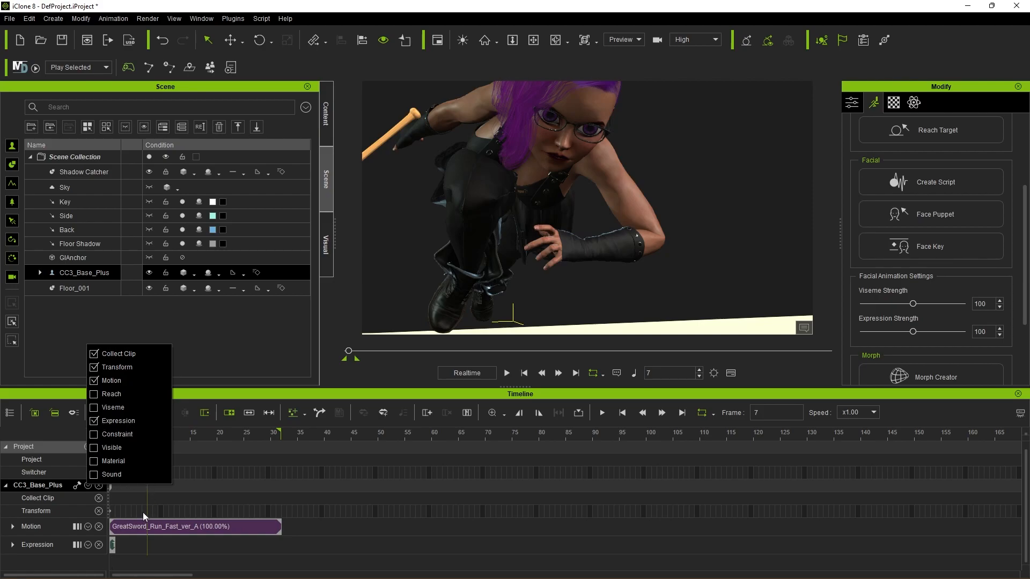
# Step: Key the A8_Angry expression from the 03-Angry style at frame 32, the end of the run, and close the Face Key editor
pyautogui.moveTo(194, 433); pyautogui.dragTo(283, 425)
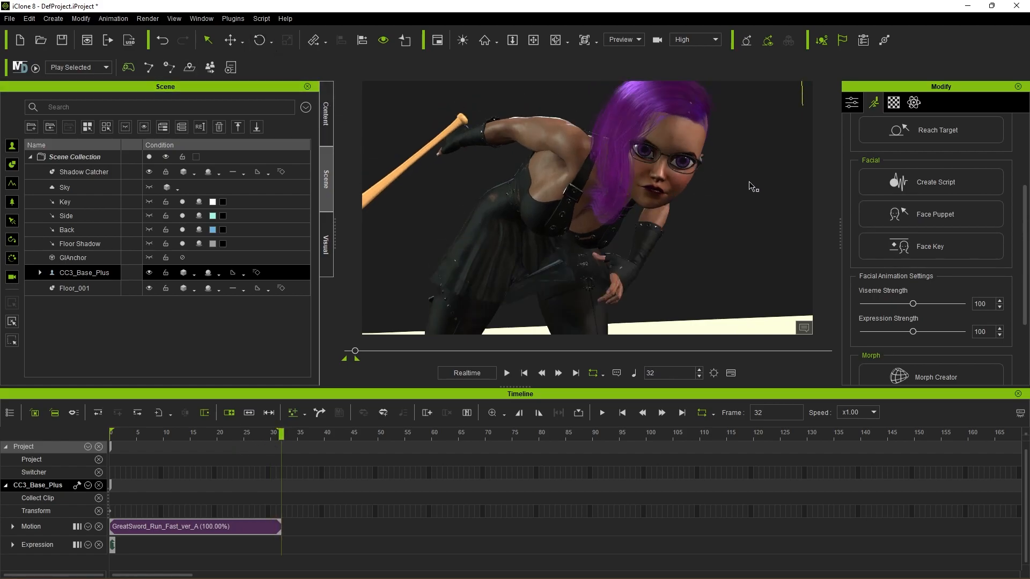
pyautogui.click(947, 251)
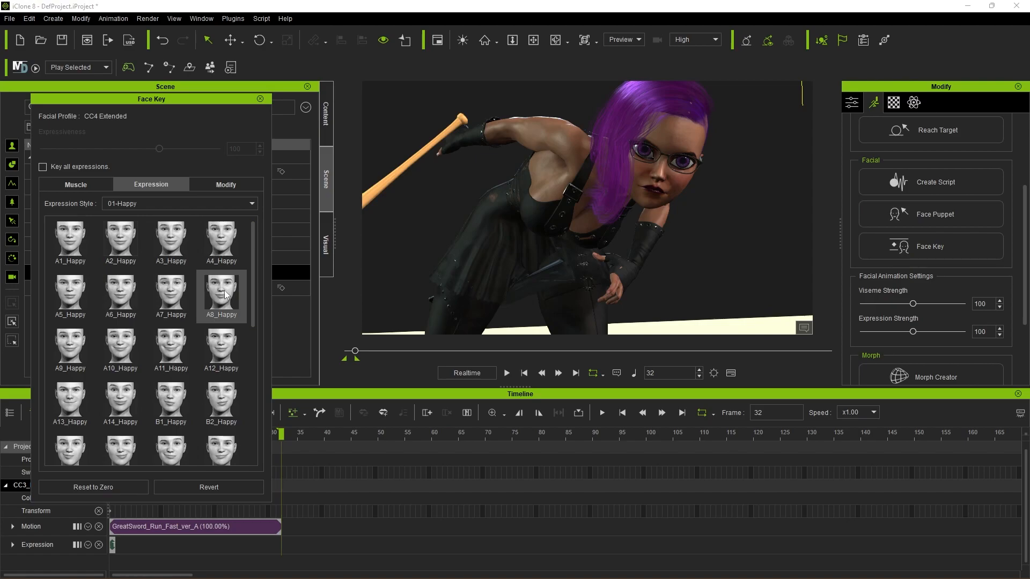
pyautogui.click(217, 201)
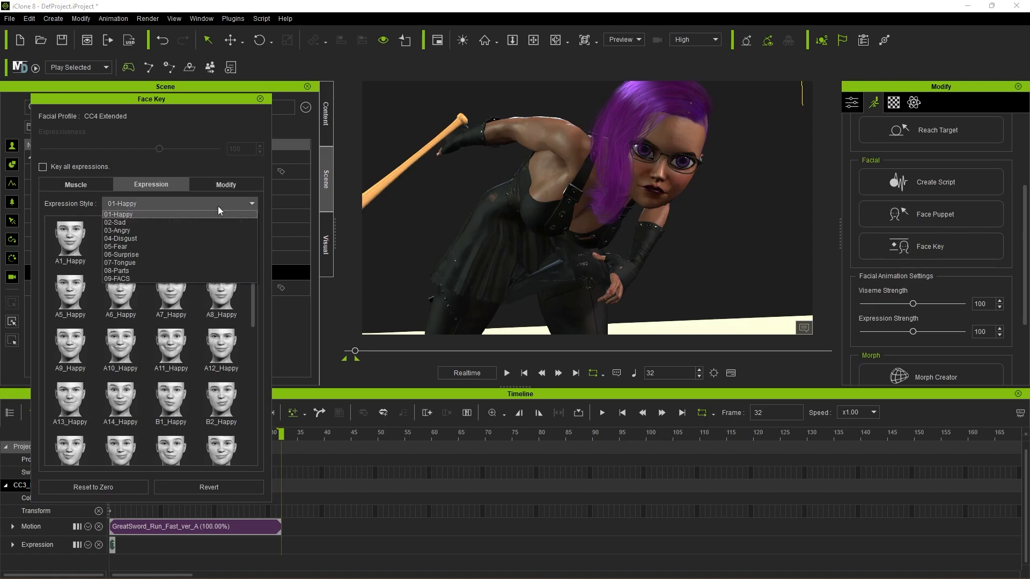
pyautogui.click(200, 227)
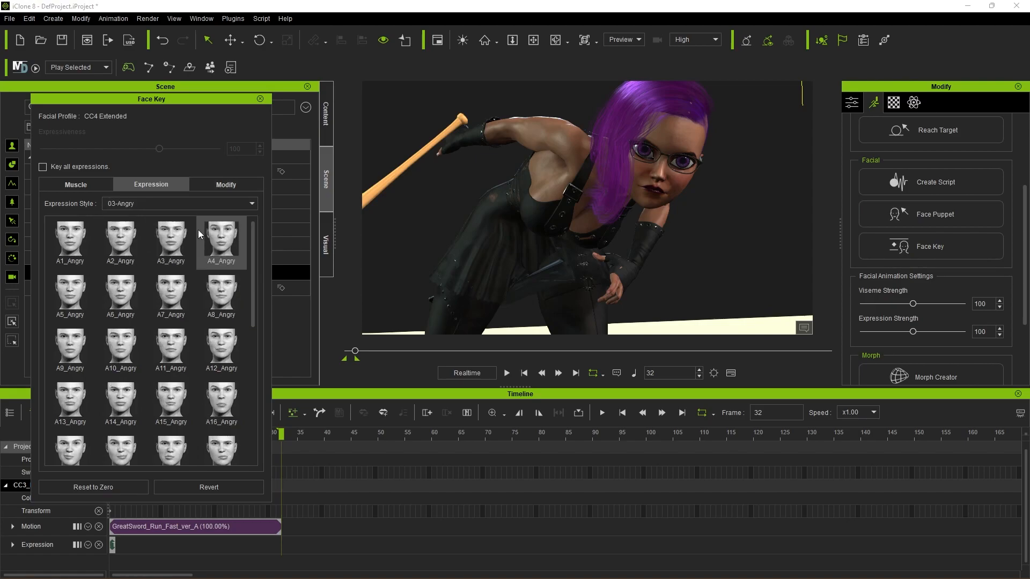
pyautogui.click(229, 293)
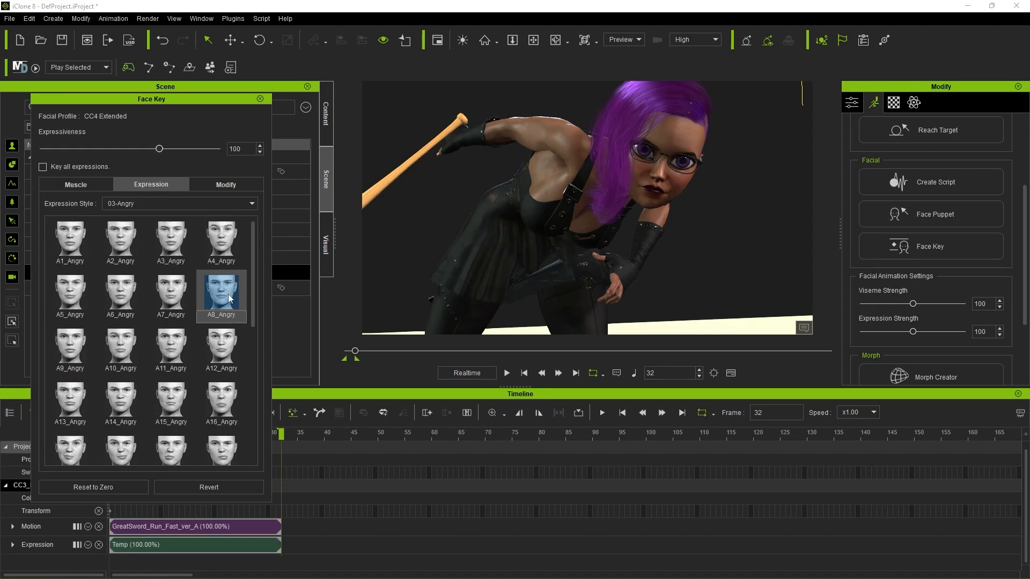
pyautogui.click(260, 98)
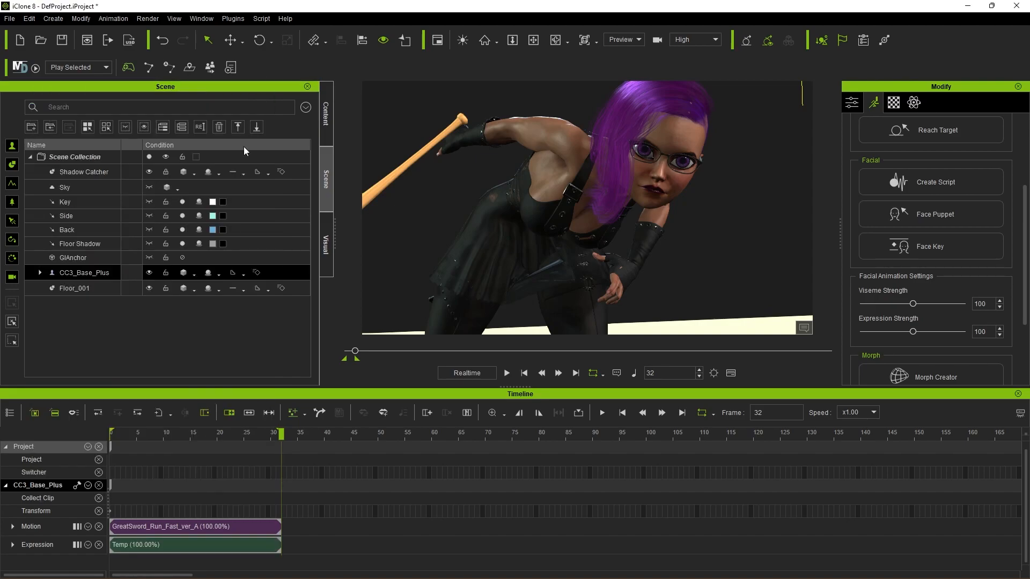
# Step: Key the C1_Angry expression from the 03-Angry style at frame 15, mid-run, and close the Face Key editor
pyautogui.moveTo(258, 430); pyautogui.dragTo(197, 407)
pyautogui.click(188, 432)
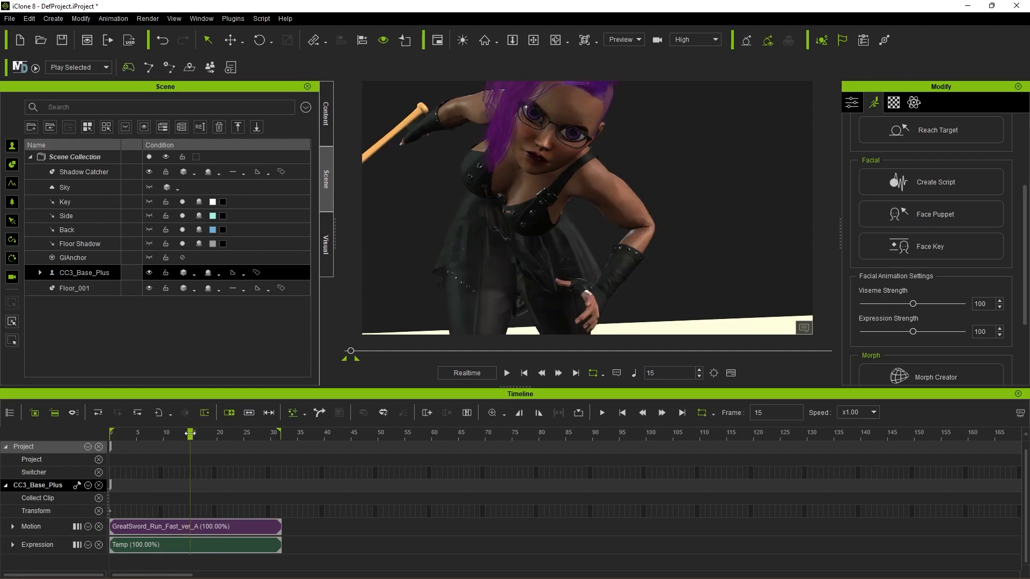
pyautogui.click(943, 247)
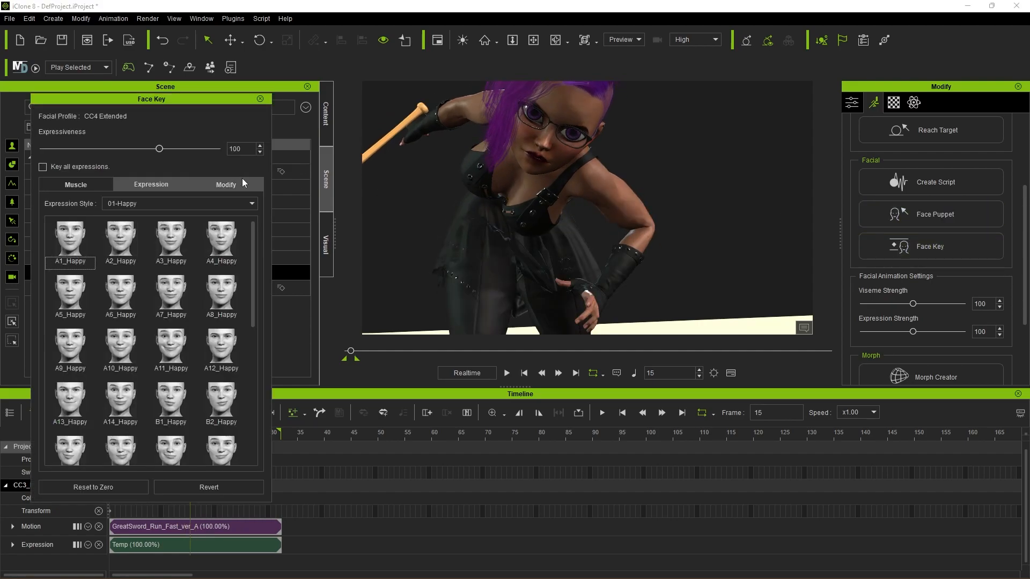
pyautogui.moveTo(180, 101); pyautogui.dragTo(256, 84)
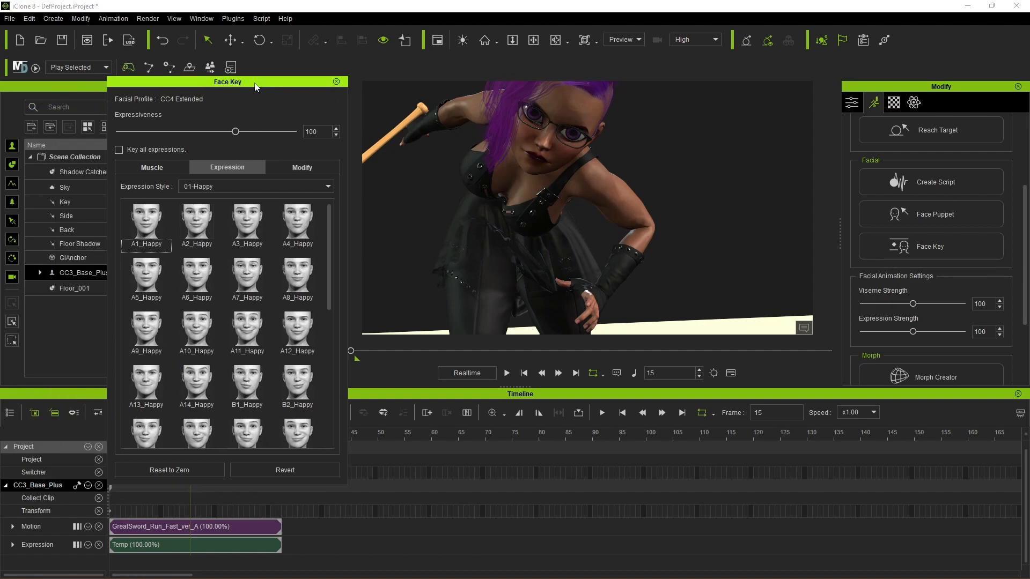
pyautogui.click(223, 188)
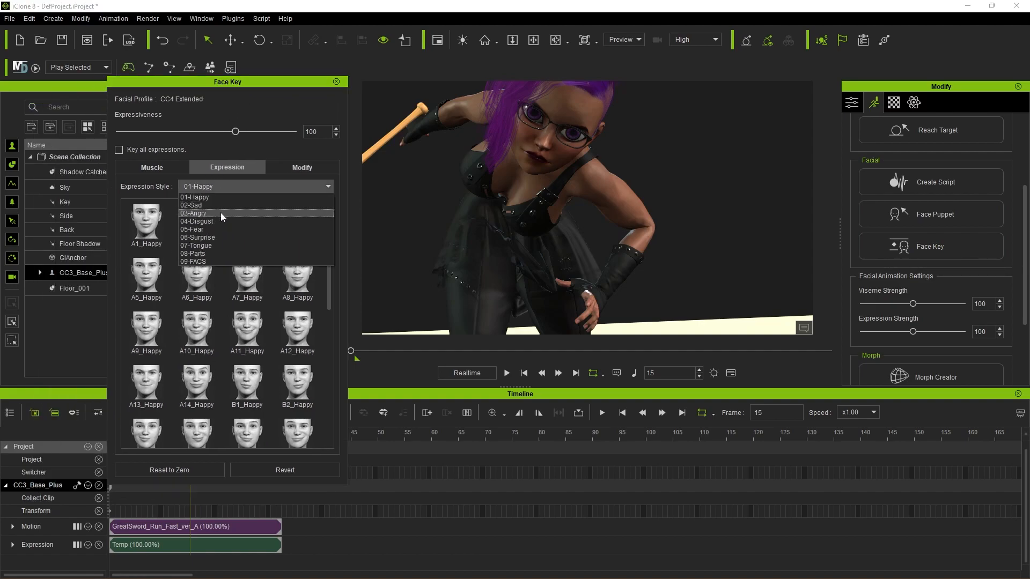
pyautogui.click(221, 213)
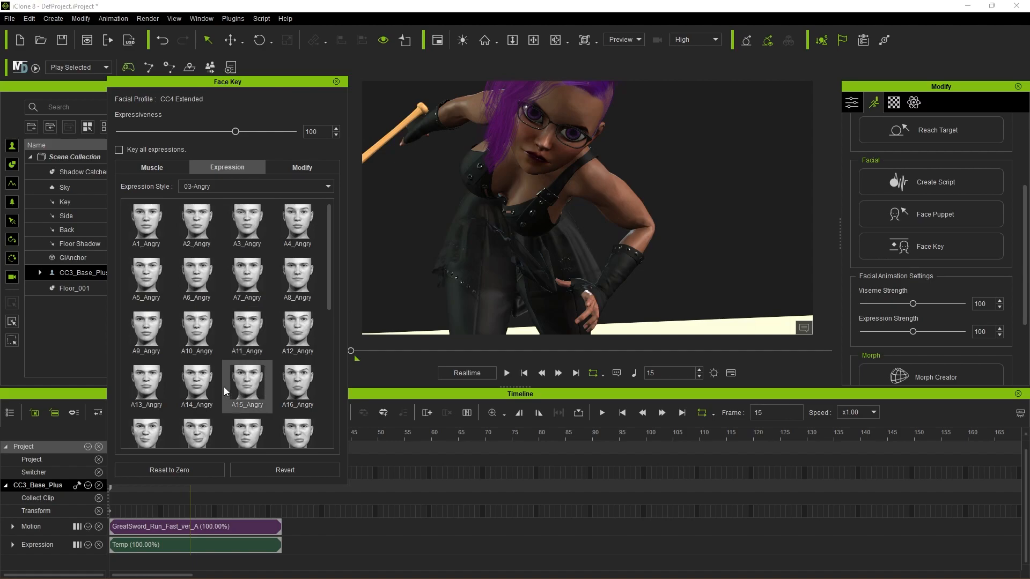
pyautogui.scroll(-5, 221, 384)
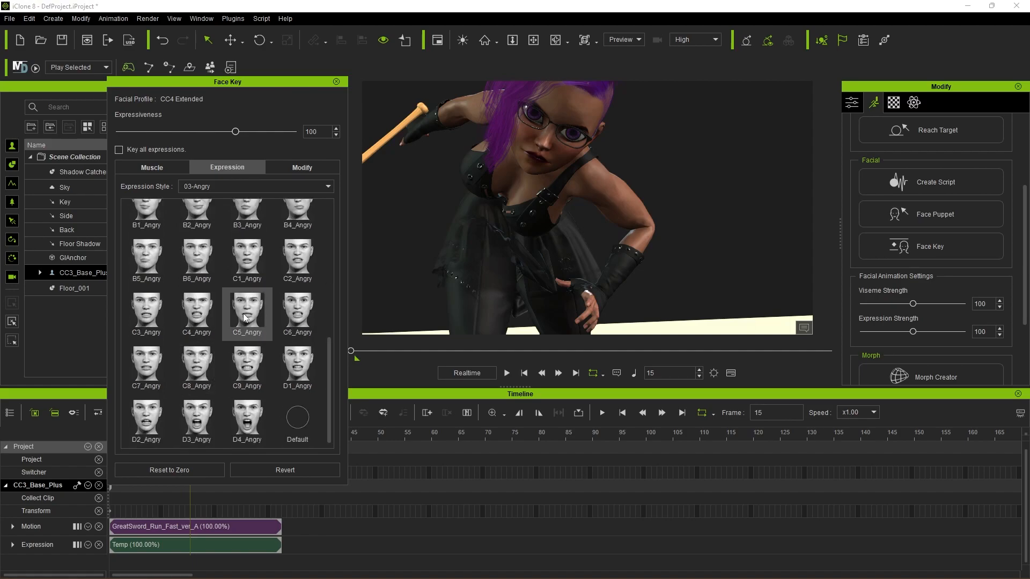
pyautogui.click(251, 262)
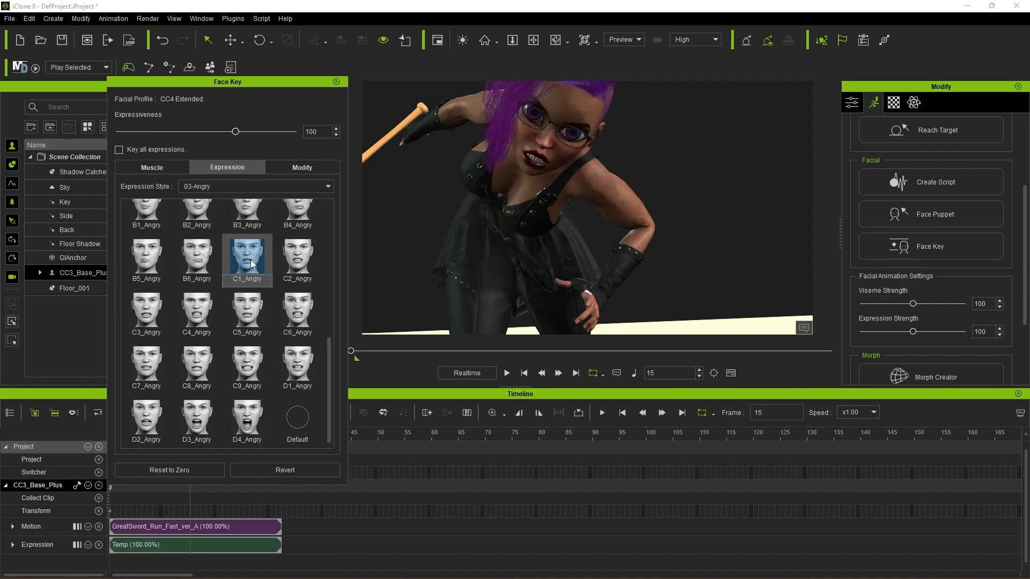
pyautogui.click(336, 82)
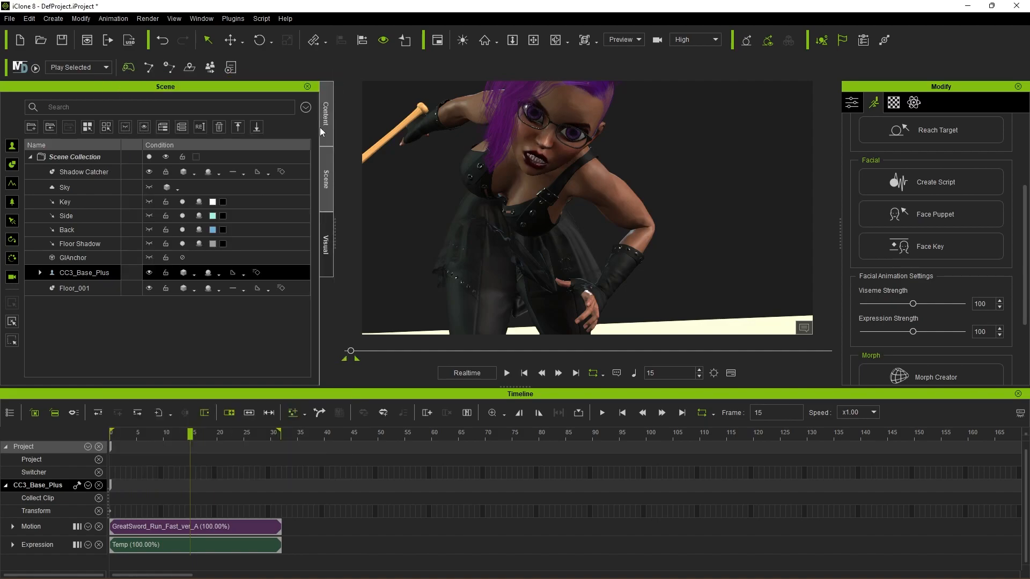
# Step: Play the run to check the changing angry expression on the full character, and return to the first frame
pyautogui.moveTo(190, 436); pyautogui.dragTo(142, 433)
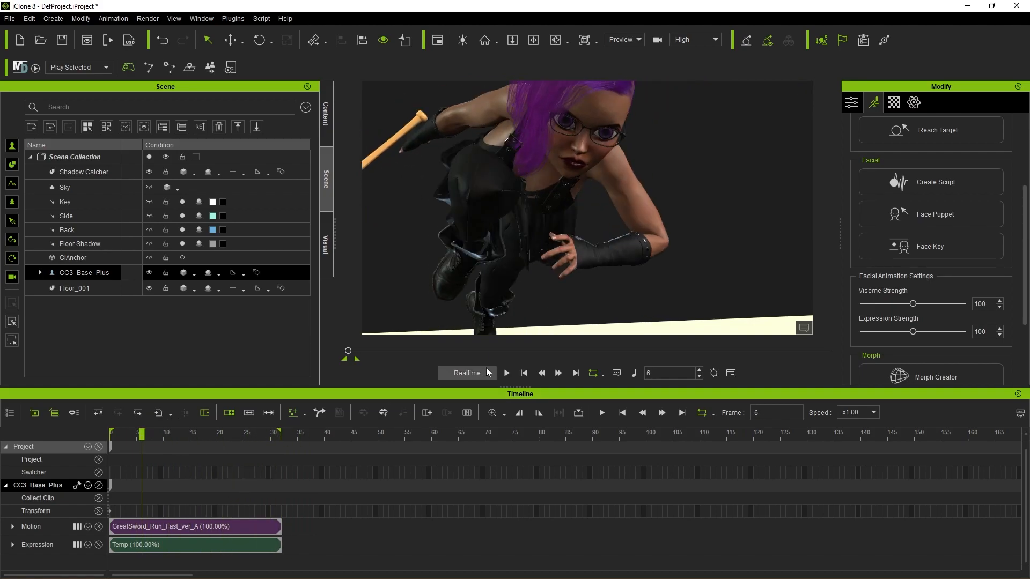
pyautogui.click(506, 373)
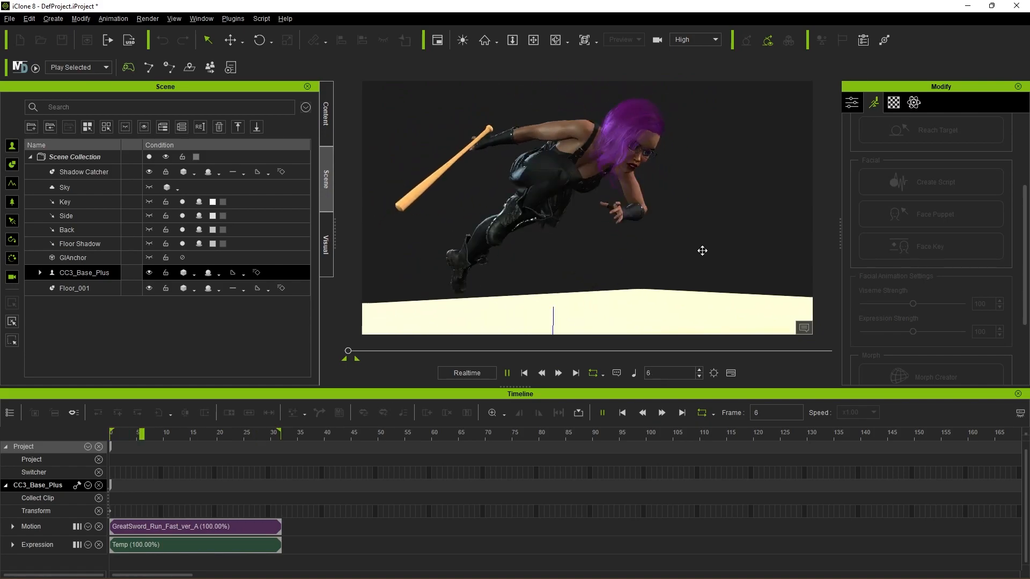
pyautogui.press('space')
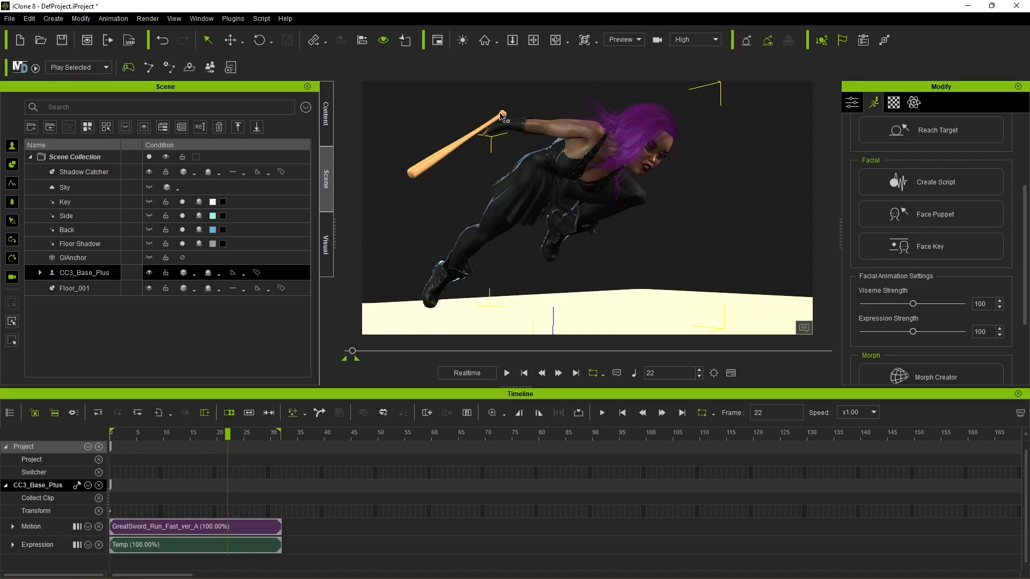
pyautogui.scroll(-1, 624, 243)
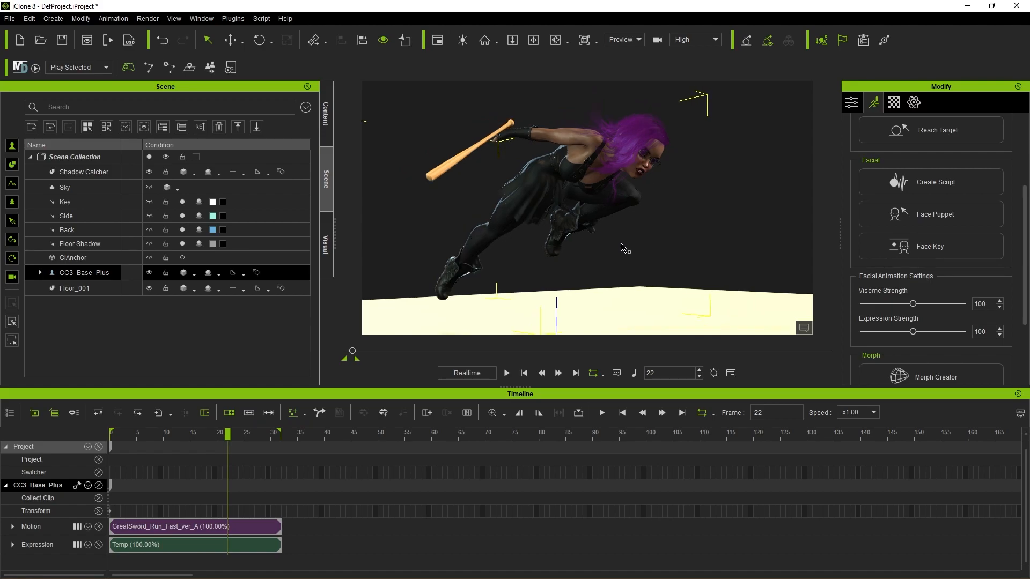
pyautogui.click(506, 372)
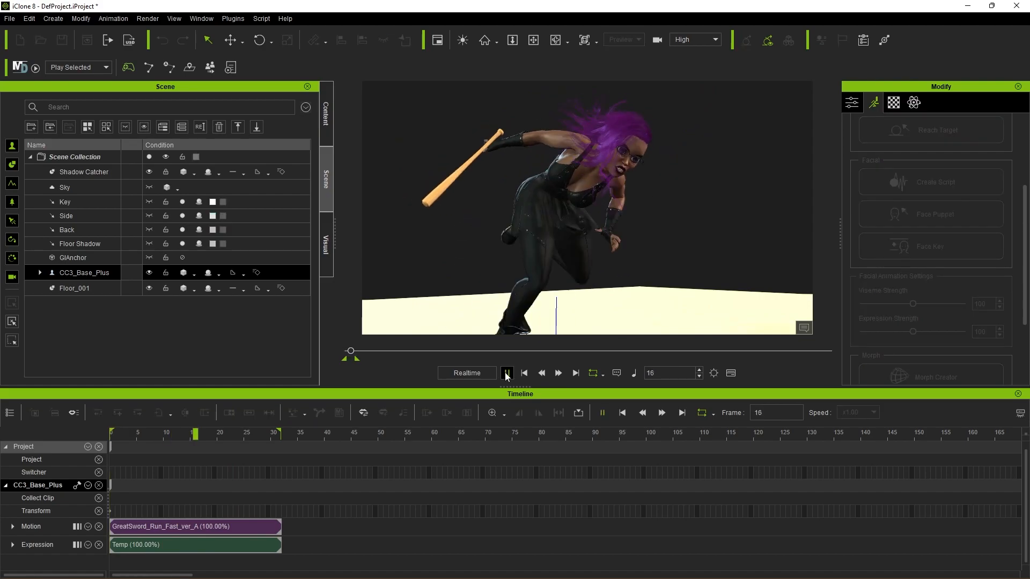
pyautogui.click(506, 372)
pyautogui.click(523, 372)
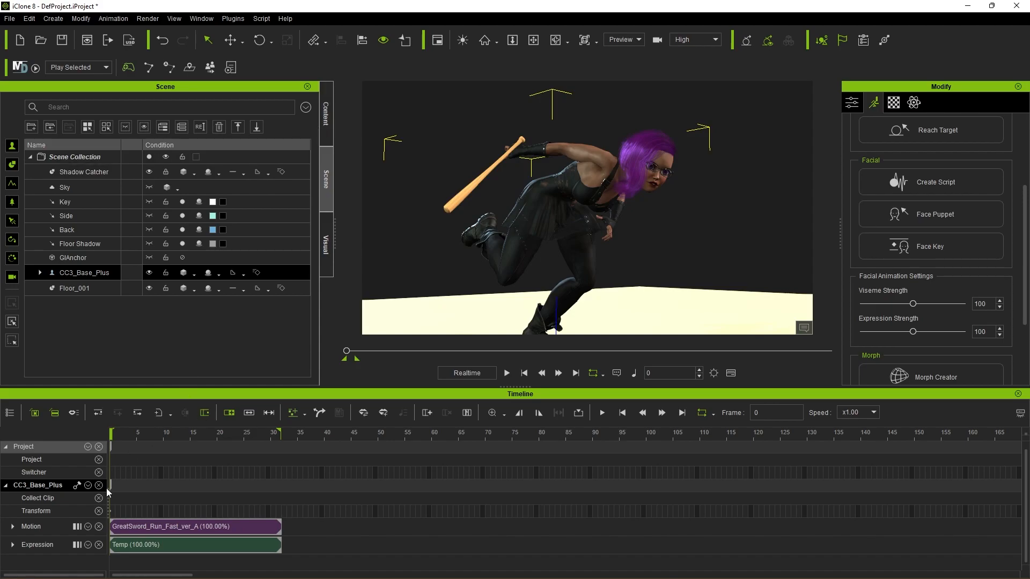
# Step: Mark a range on the character's Collect Clip track spanning the full length of the run motion
pyautogui.click(39, 498)
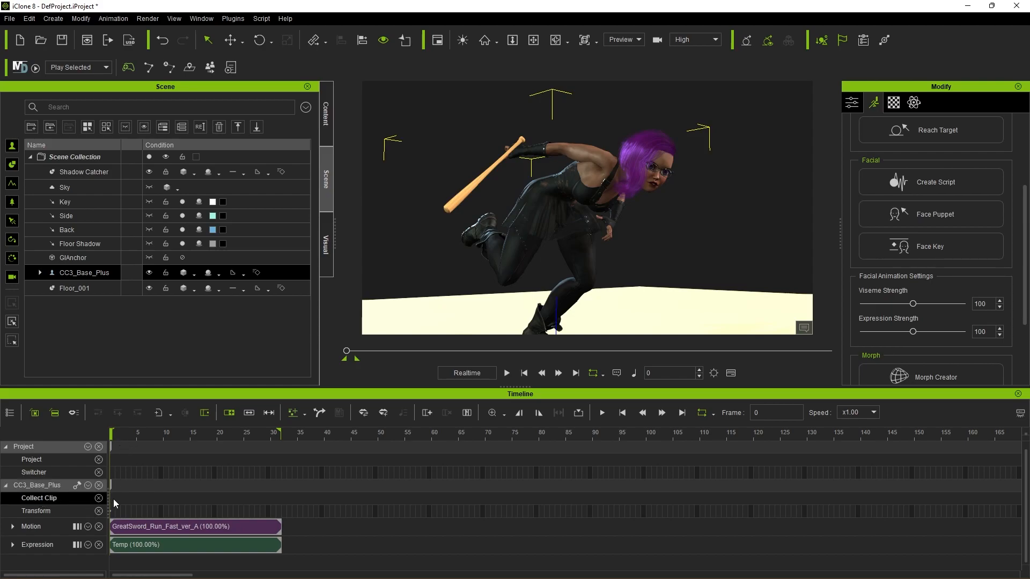
pyautogui.moveTo(126, 500); pyautogui.dragTo(205, 501)
pyautogui.moveTo(112, 501); pyautogui.dragTo(275, 512)
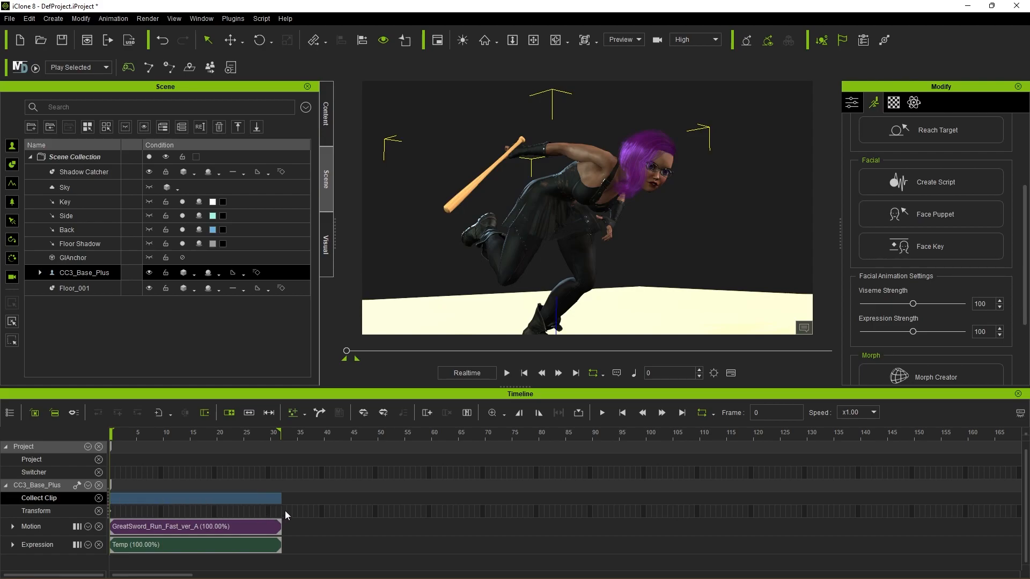
pyautogui.click(285, 510)
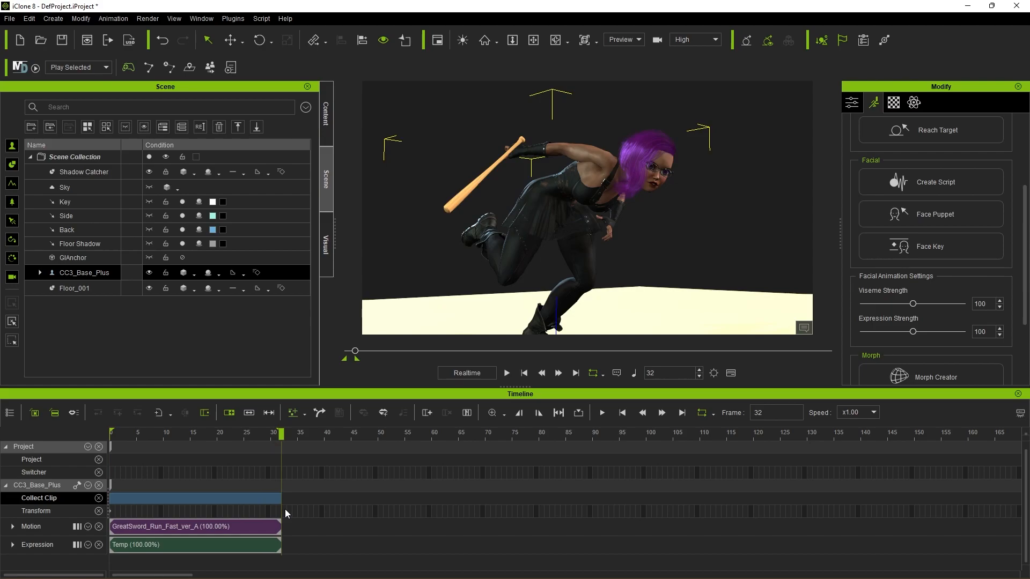
# Step: Add the collected clip to the library as MotionPlus, keeping the default motion data options with Motion and Facial Animation included
pyautogui.rightClick(192, 497)
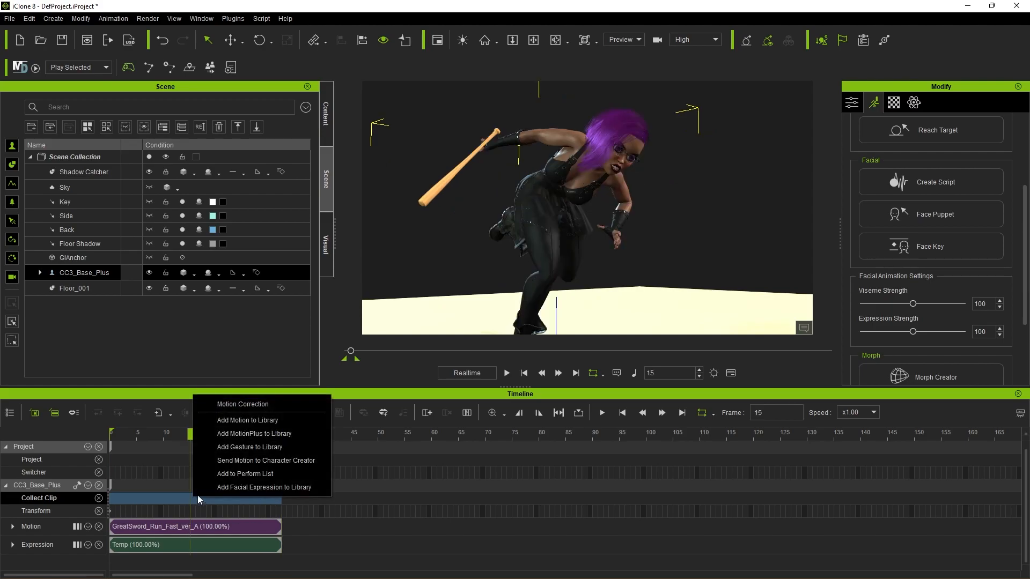
pyautogui.click(283, 434)
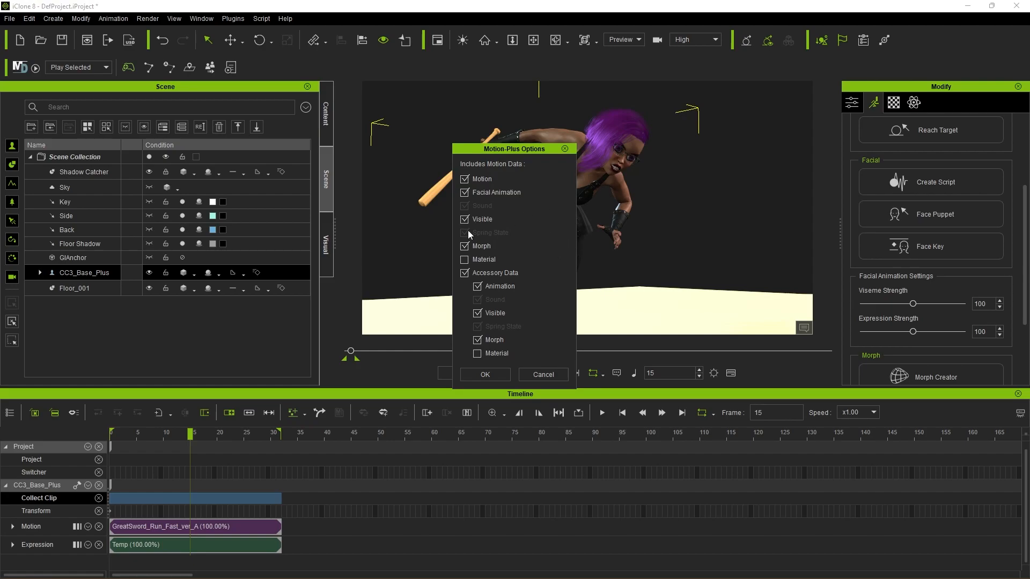
pyautogui.click(491, 375)
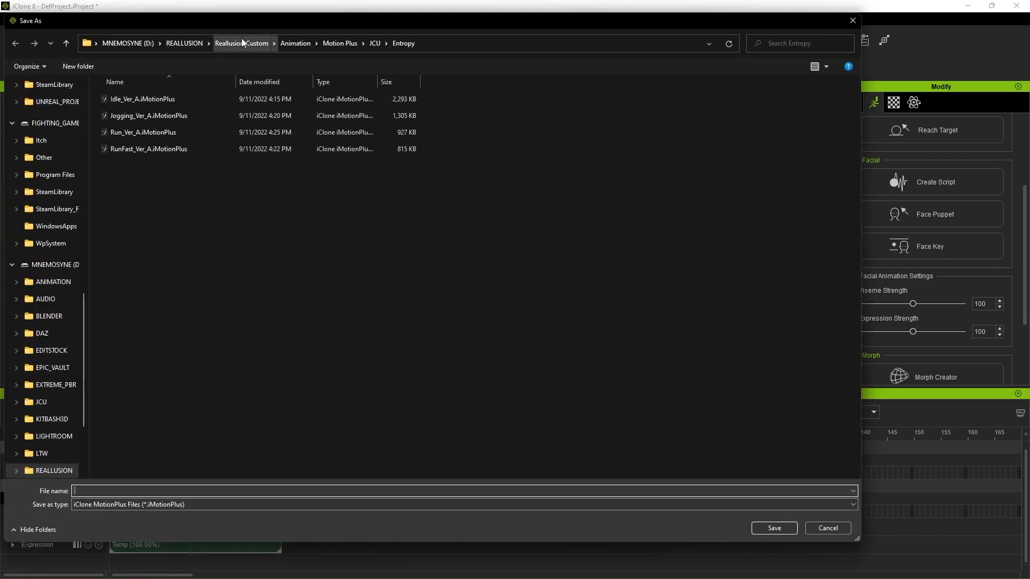
# Step: Create a folder named GreatSword inside Animation > Motion Plus and open it as the save location
pyautogui.click(296, 43)
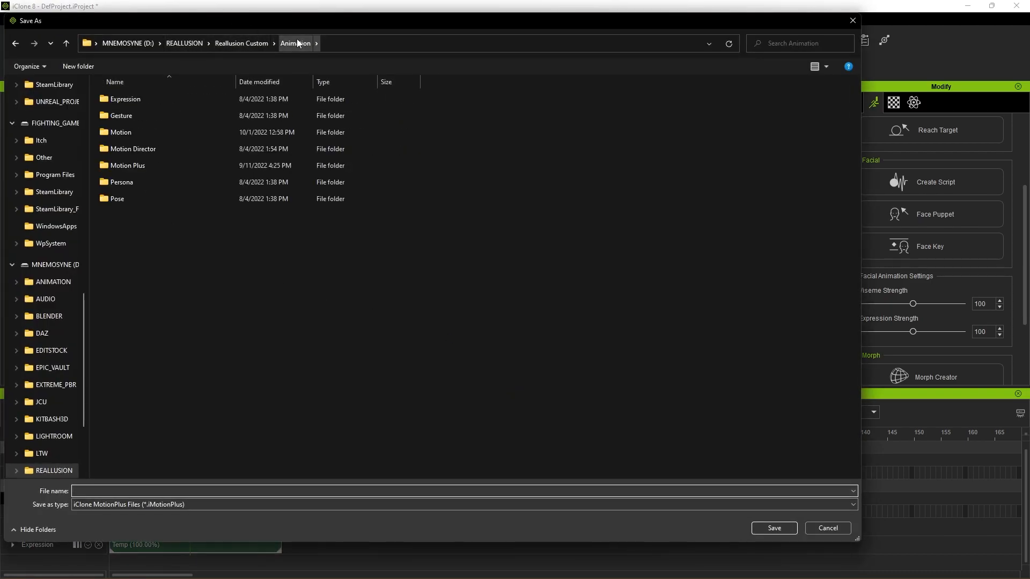
pyautogui.doubleClick(157, 167)
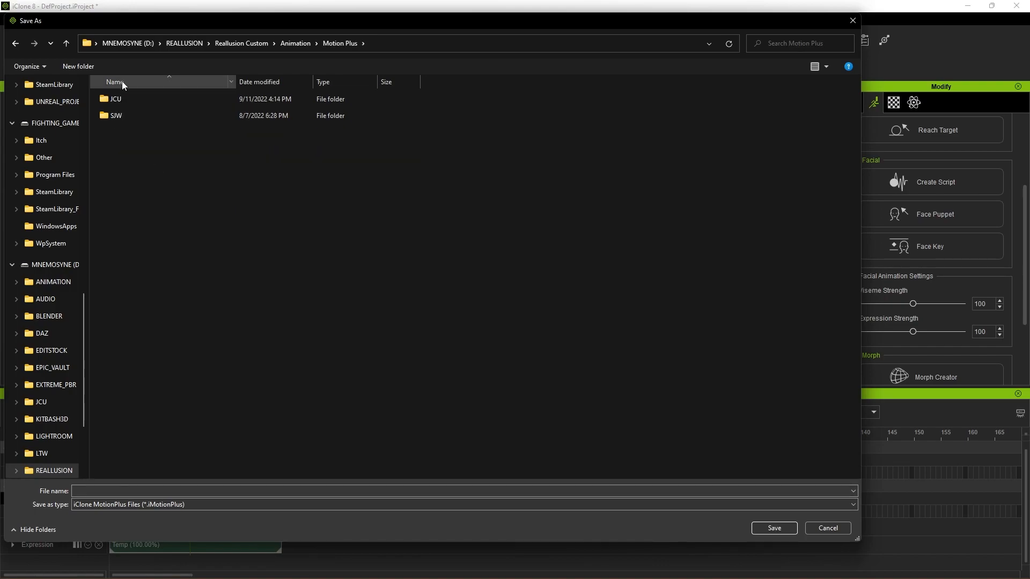
pyautogui.click(78, 66)
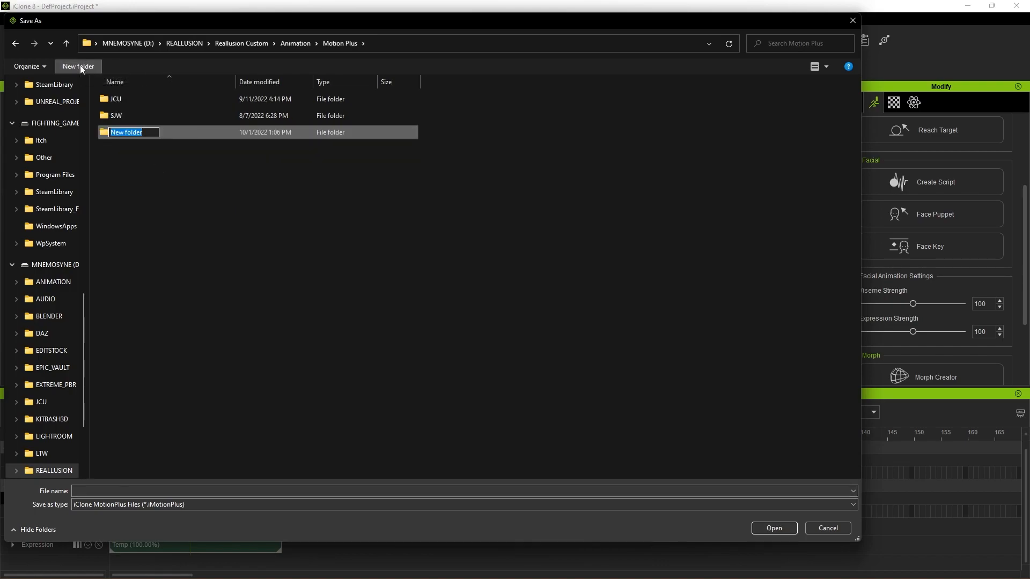
pyautogui.write('GreatSword')
pyautogui.press('Return')
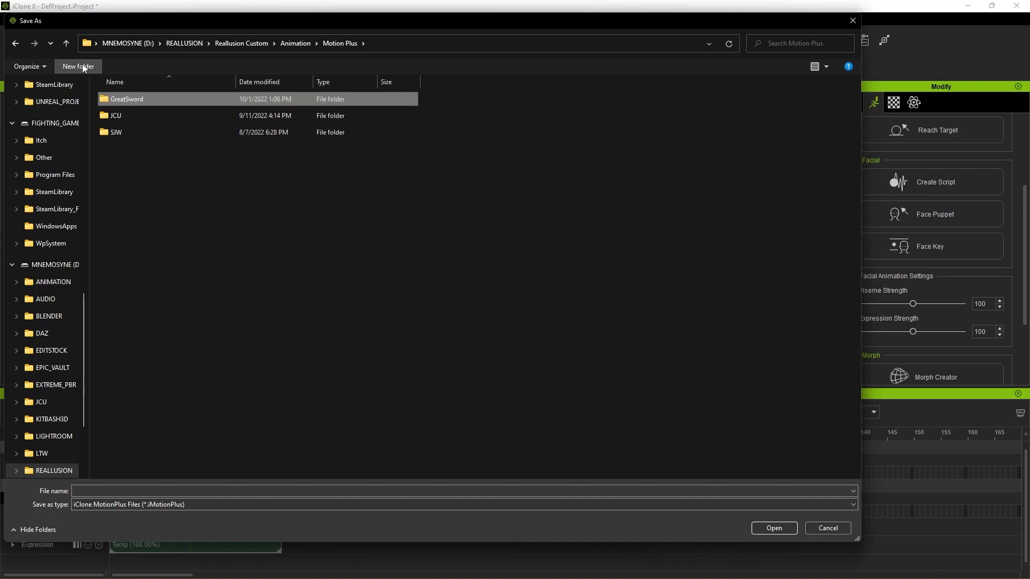
pyautogui.doubleClick(137, 98)
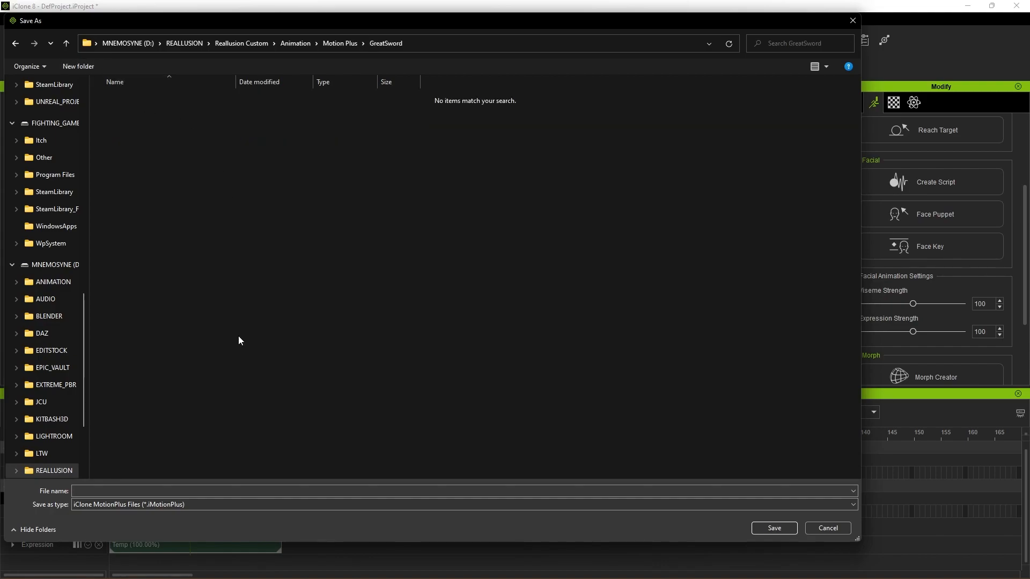
# Step: Save the clip as an iMotionPlus file named RunFast in the GreatSword folder
pyautogui.click(147, 491)
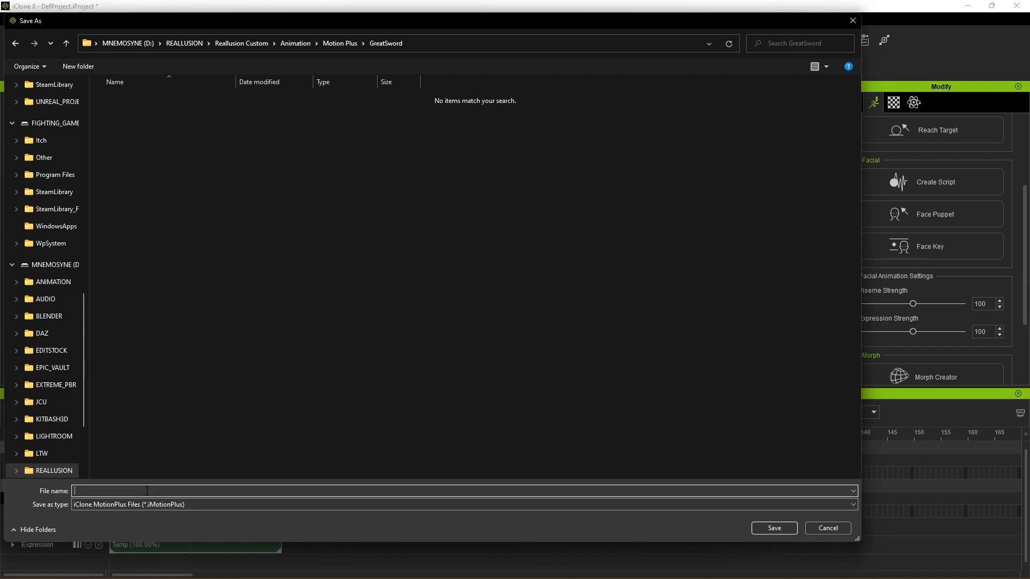
pyautogui.write('RunFast')
pyautogui.moveTo(384, 21); pyautogui.dragTo(665, 291)
pyautogui.moveTo(494, 86); pyautogui.dragTo(406, 50)
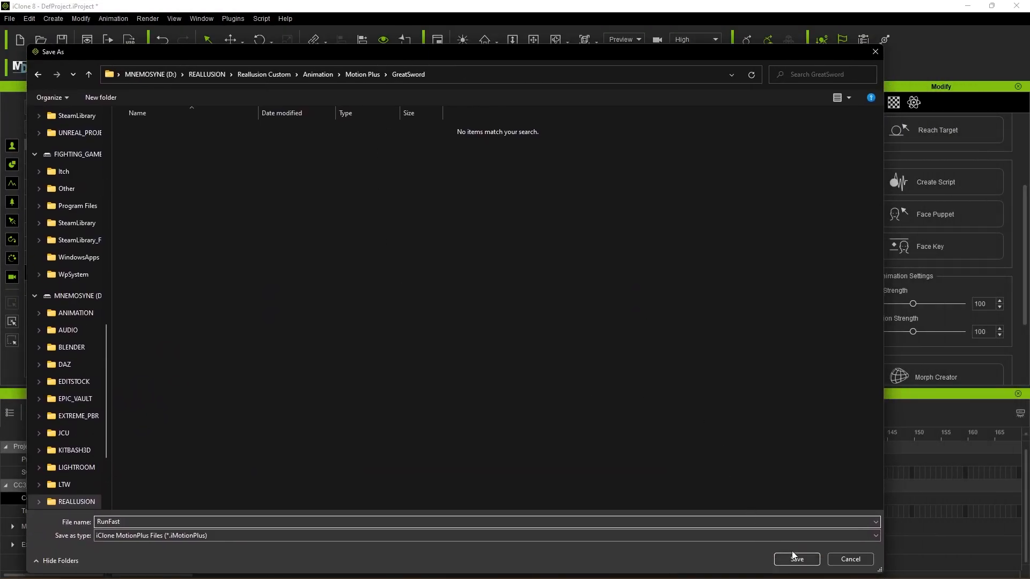
pyautogui.click(797, 560)
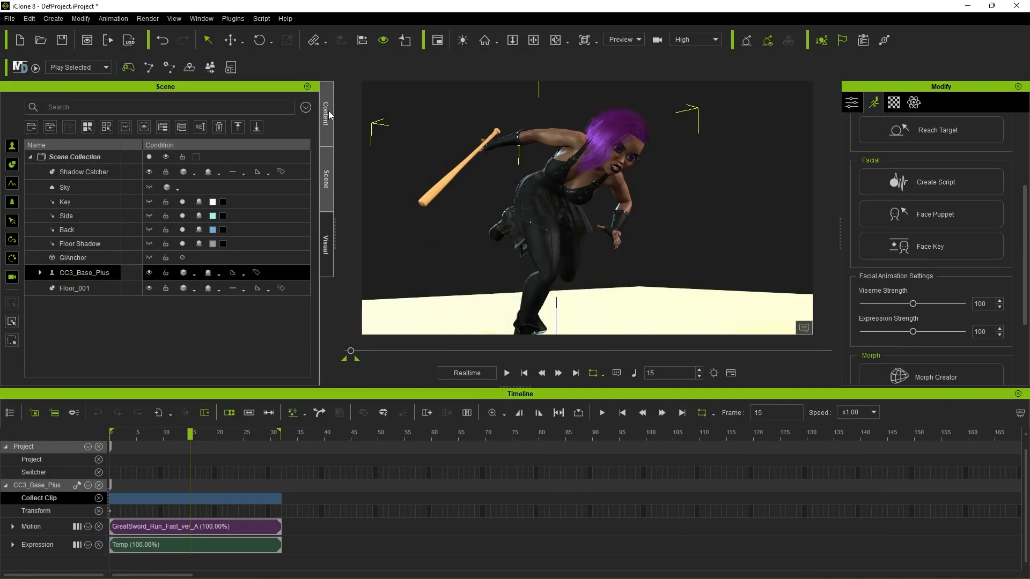
# Step: Show the custom Animation content in the library to find the saved RunFast motion
pyautogui.click(330, 116)
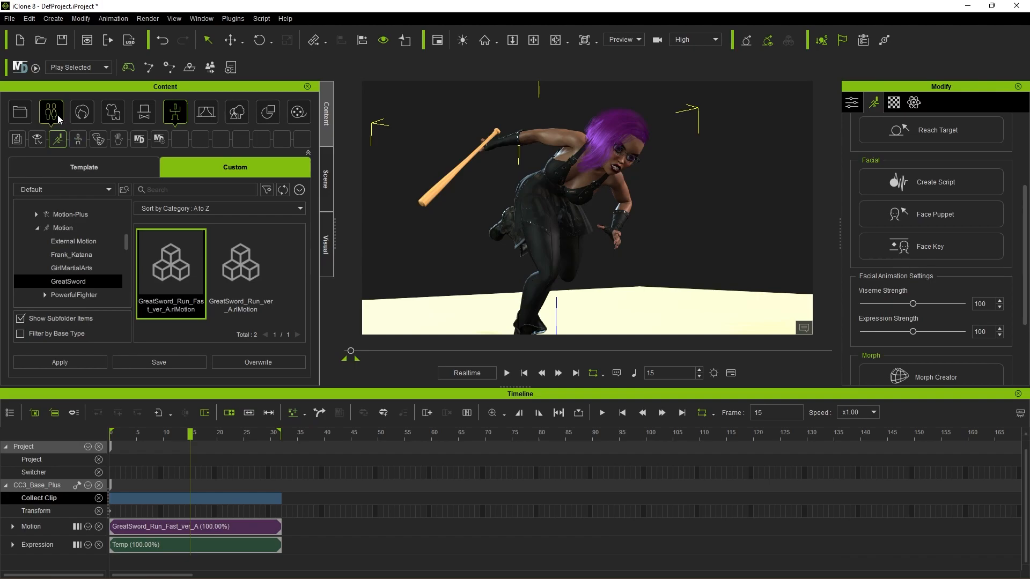
pyautogui.click(175, 111)
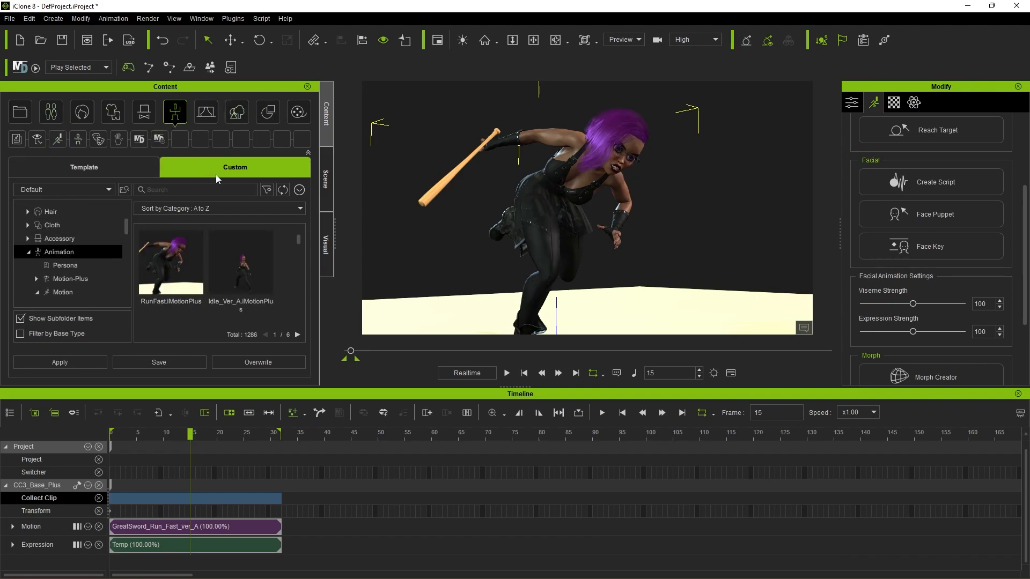
# Step: Move the RunFast clip from the Motion-Plus folder into its GreatSword subfolder and check that folder's contents
pyautogui.scroll(-1, 77, 254)
pyautogui.click(37, 257)
pyautogui.click(77, 270)
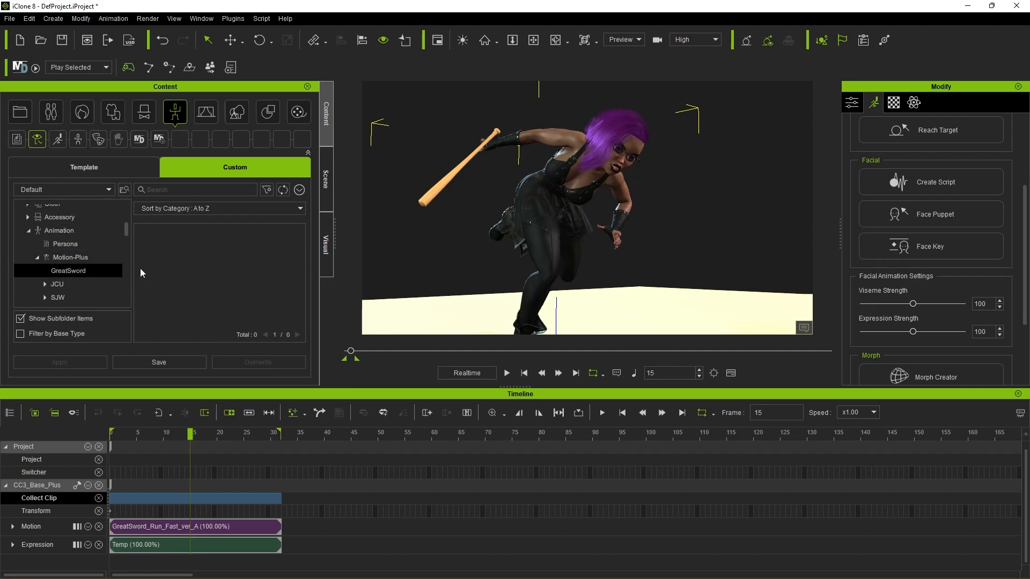
pyautogui.click(95, 257)
pyautogui.click(84, 271)
pyautogui.click(89, 256)
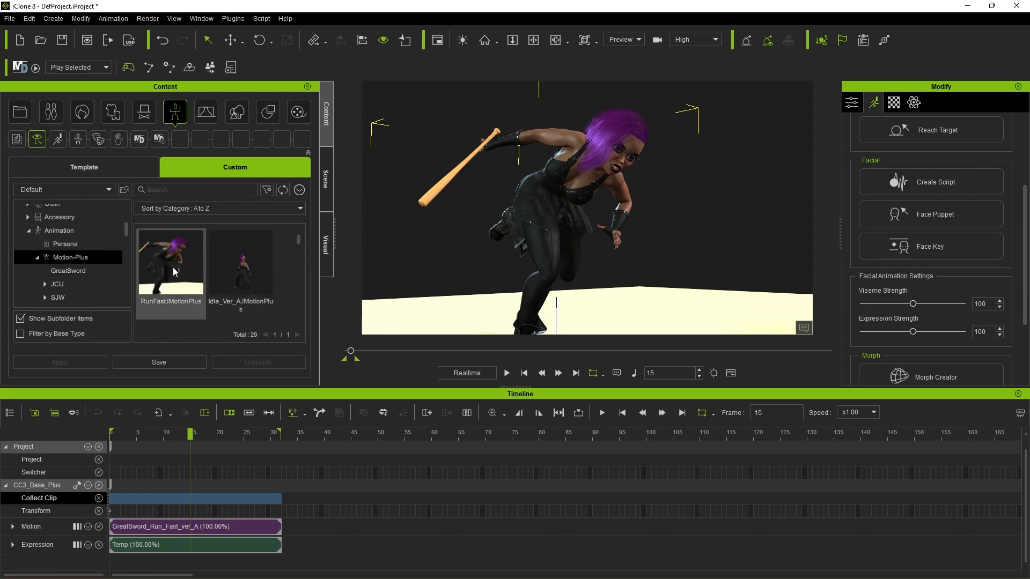
pyautogui.moveTo(170, 266); pyautogui.dragTo(84, 271)
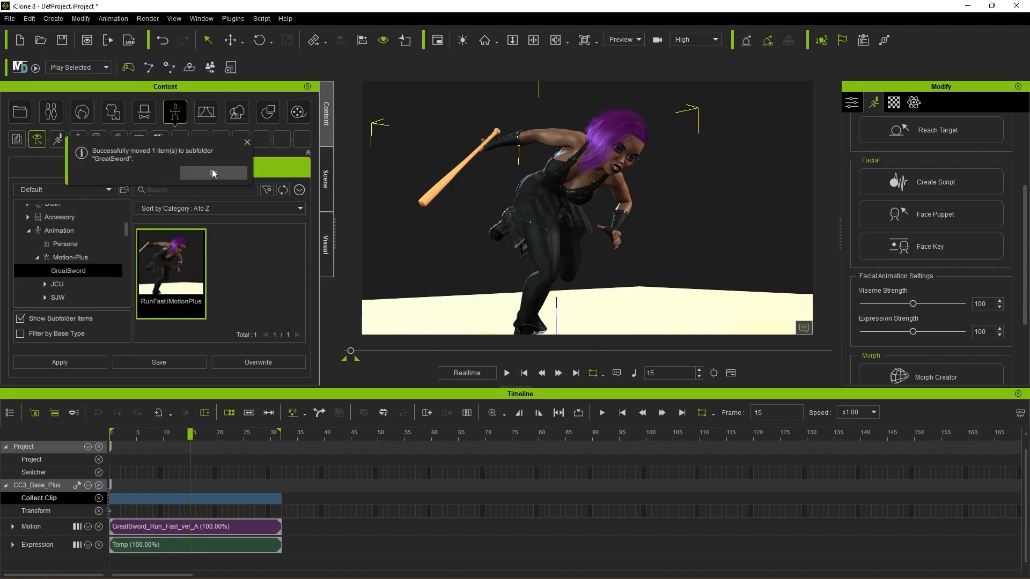
pyautogui.click(213, 173)
pyautogui.click(82, 254)
pyautogui.click(80, 271)
pyautogui.click(269, 277)
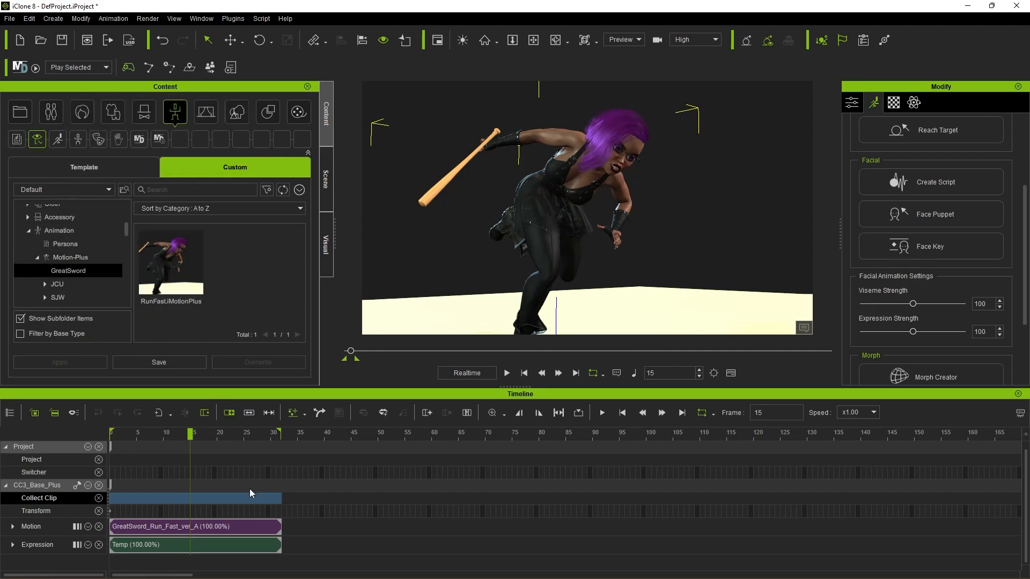
# Step: Delete the GreatSword_Run_Fast_ver_A motion clip and the Temp expression clip from the character's timeline tracks
pyautogui.click(215, 527)
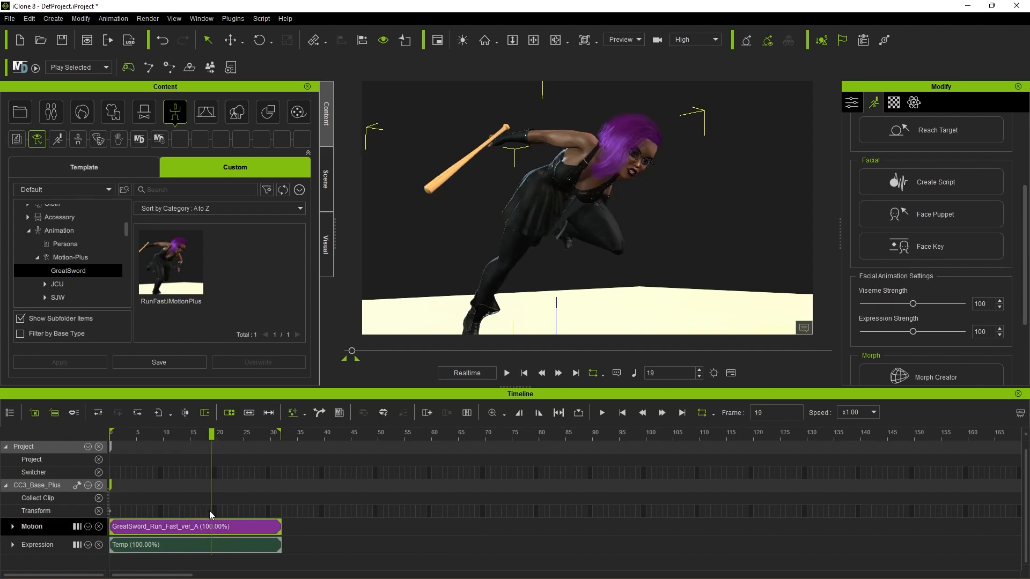
pyautogui.click(303, 526)
pyautogui.click(298, 545)
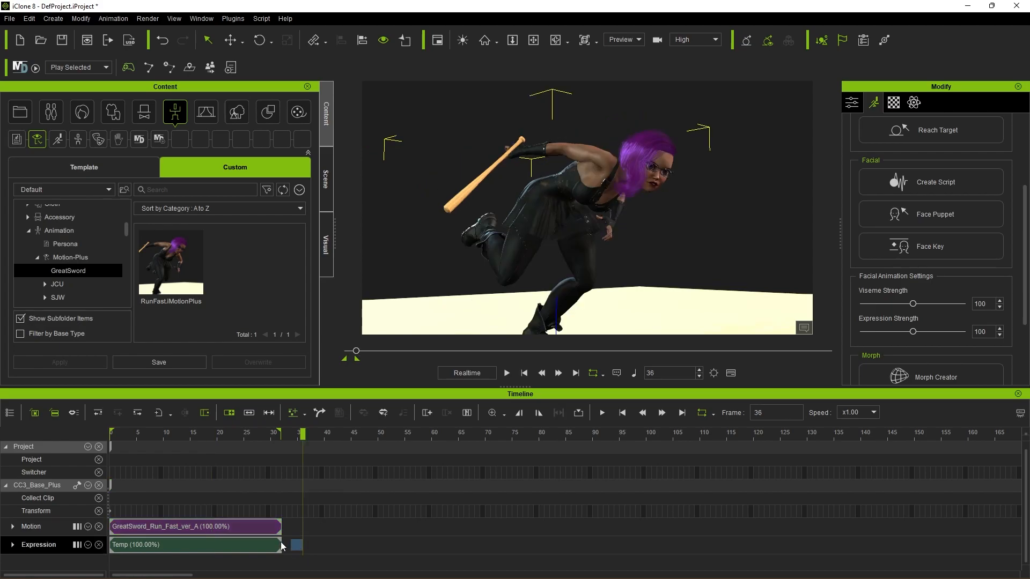
pyautogui.click(148, 514)
pyautogui.click(153, 526)
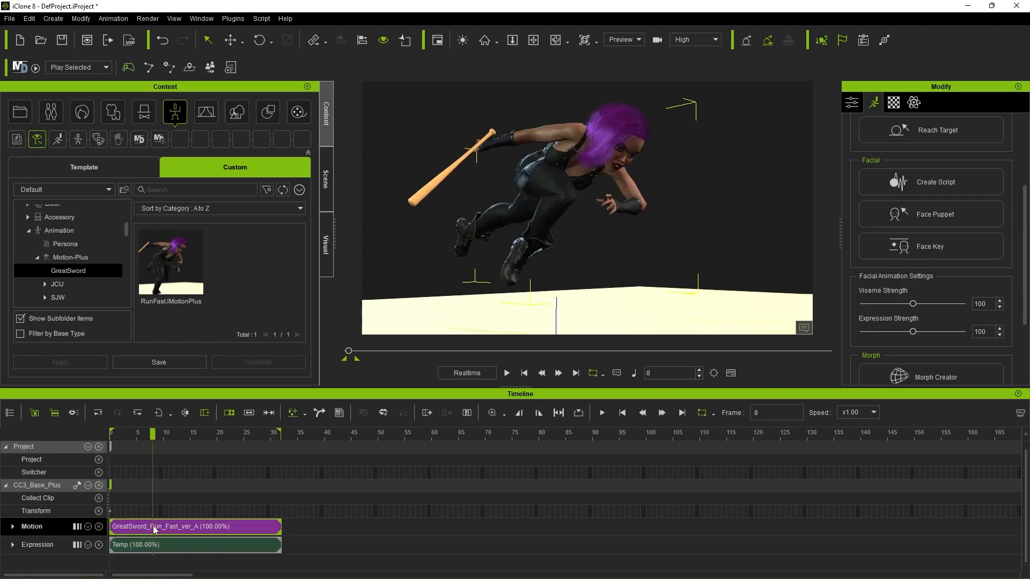
pyautogui.press('Delete')
pyautogui.click(159, 544)
pyautogui.press('Delete')
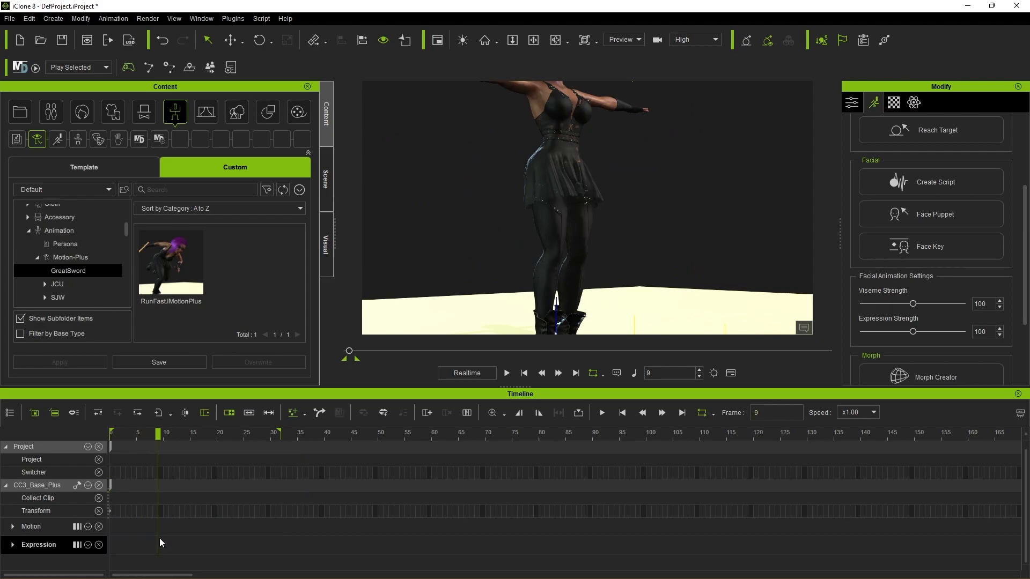
# Step: Apply the saved RunFast MotionPlus clip to the character at frame 0
pyautogui.click(524, 373)
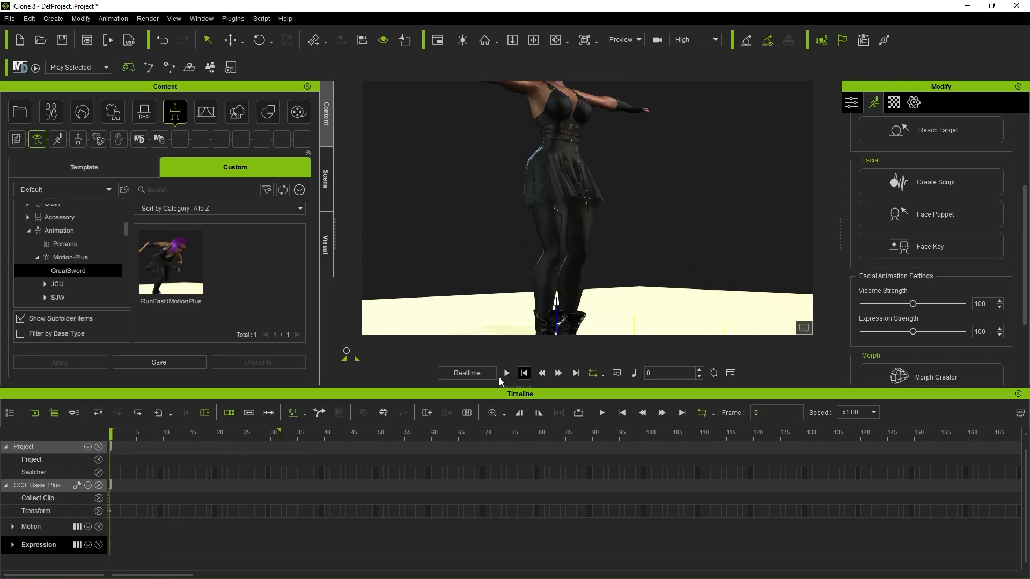
pyautogui.click(111, 510)
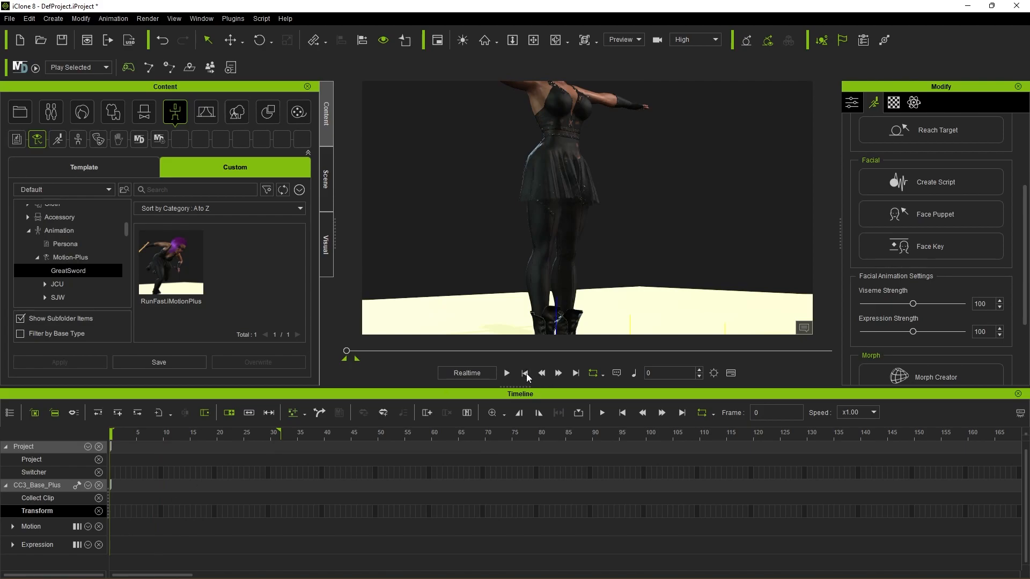
pyautogui.doubleClick(172, 263)
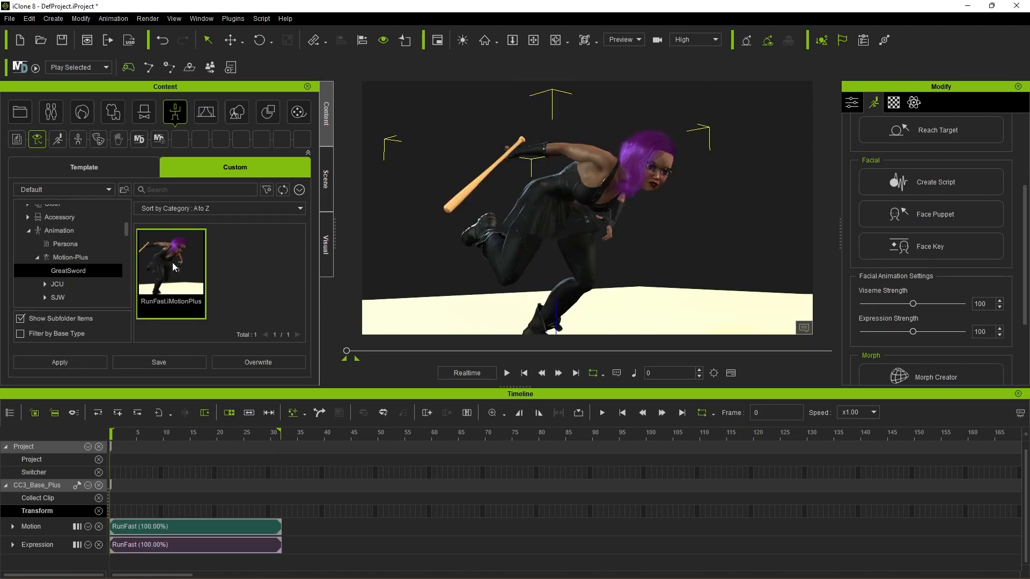
# Step: Play back the applied RunFast clip to check its body motion and facial animation, and return to the first frame
pyautogui.click(524, 373)
pyautogui.scroll(-2, 554, 265)
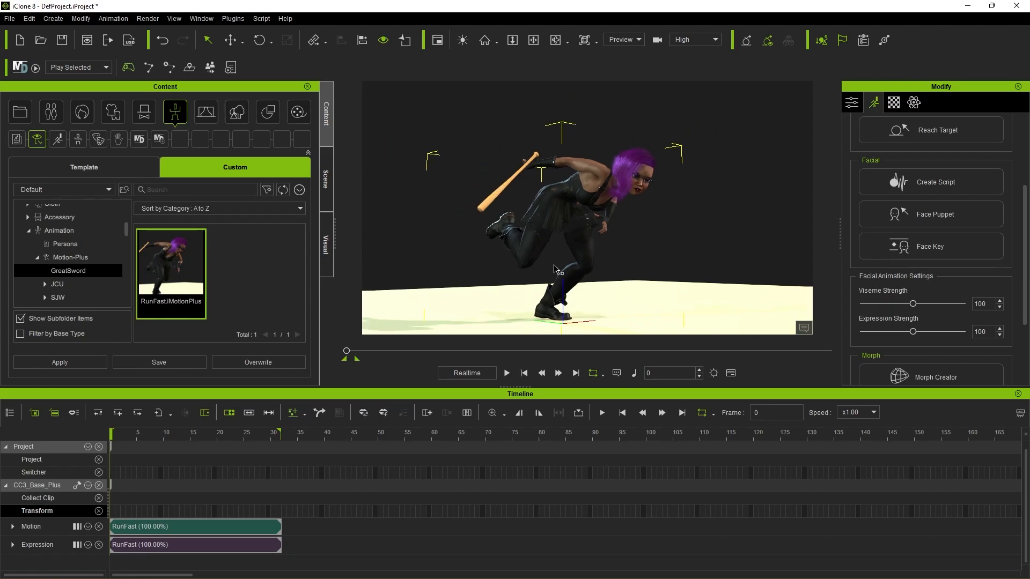
pyautogui.click(507, 374)
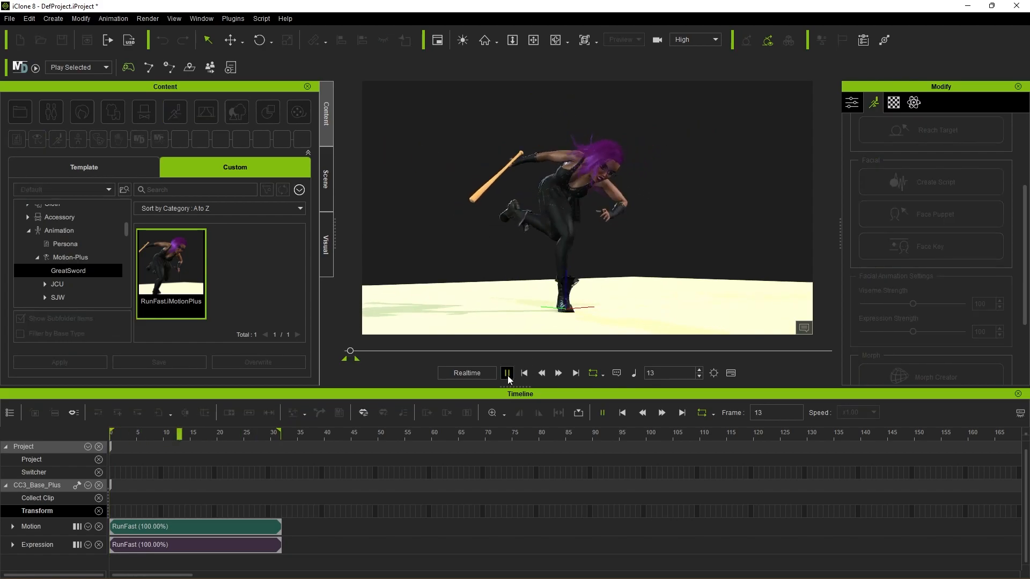
pyautogui.scroll(2, 689, 219)
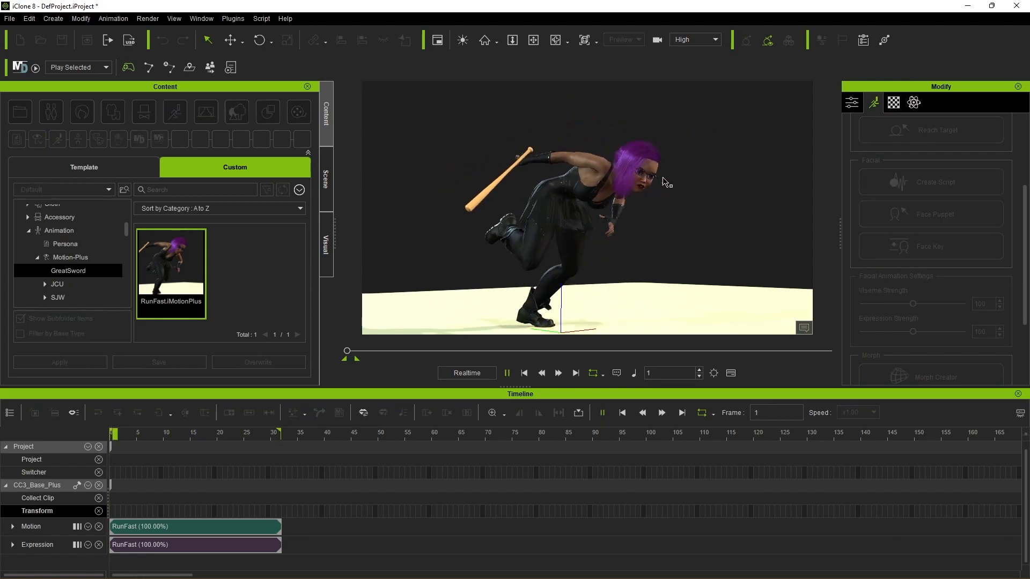
pyautogui.click(507, 374)
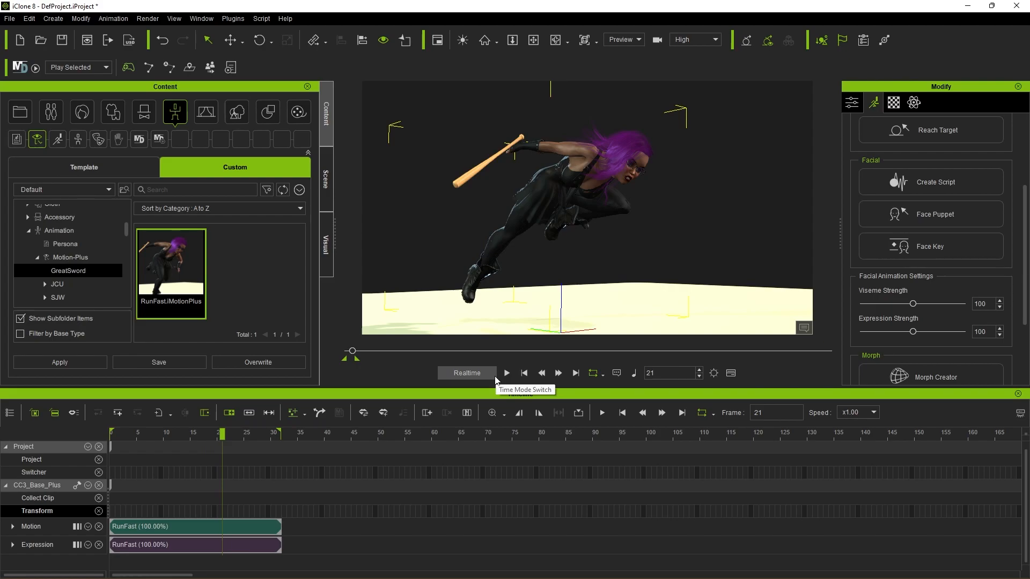
pyautogui.click(524, 374)
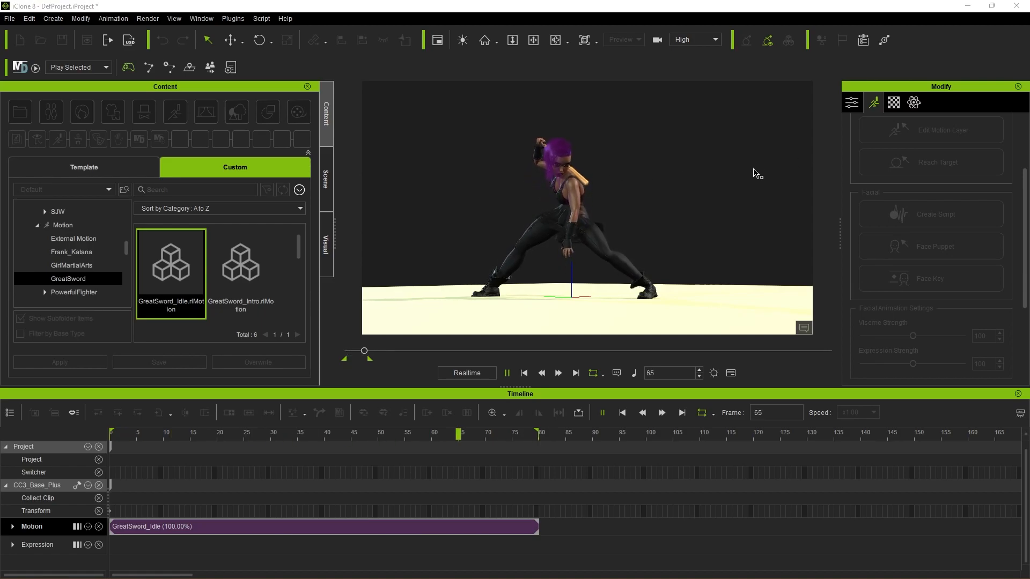
# Step: Rotate the character's right hand at frame 0 with Edit Motion Layer so the bat tilts away from her back in the idle pose
pyautogui.keyDown('alt'); pyautogui.moveTo(674, 202); pyautogui.dragTo(633, 191, button='right'); pyautogui.keyUp('alt')
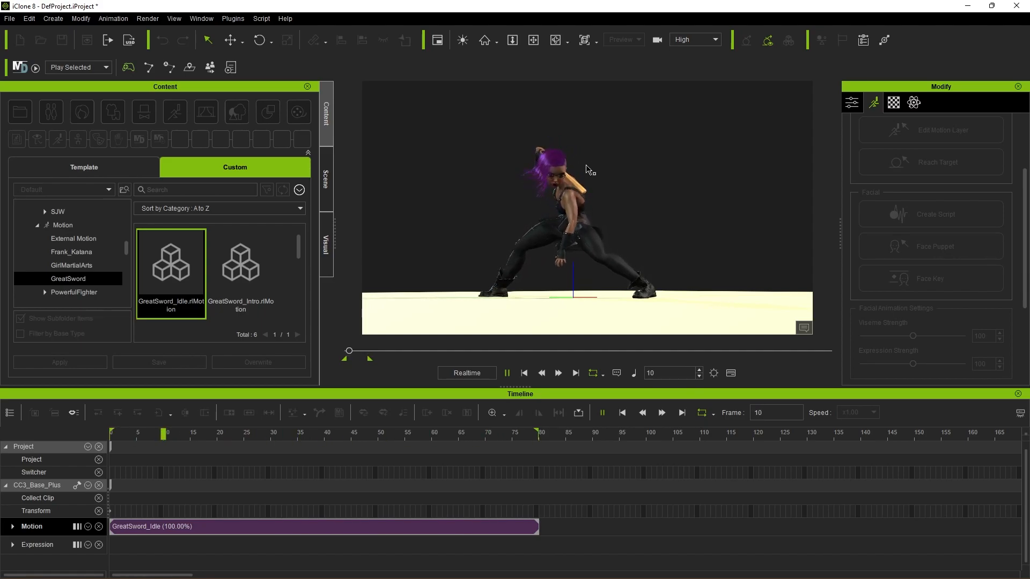
pyautogui.click(848, 108)
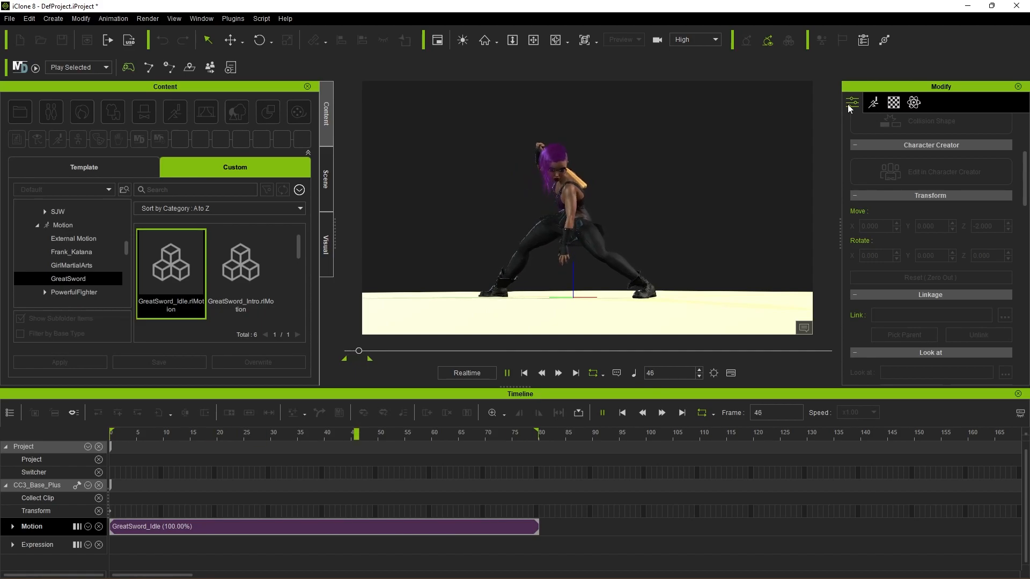
pyautogui.click(873, 106)
pyautogui.scroll(3, 901, 207)
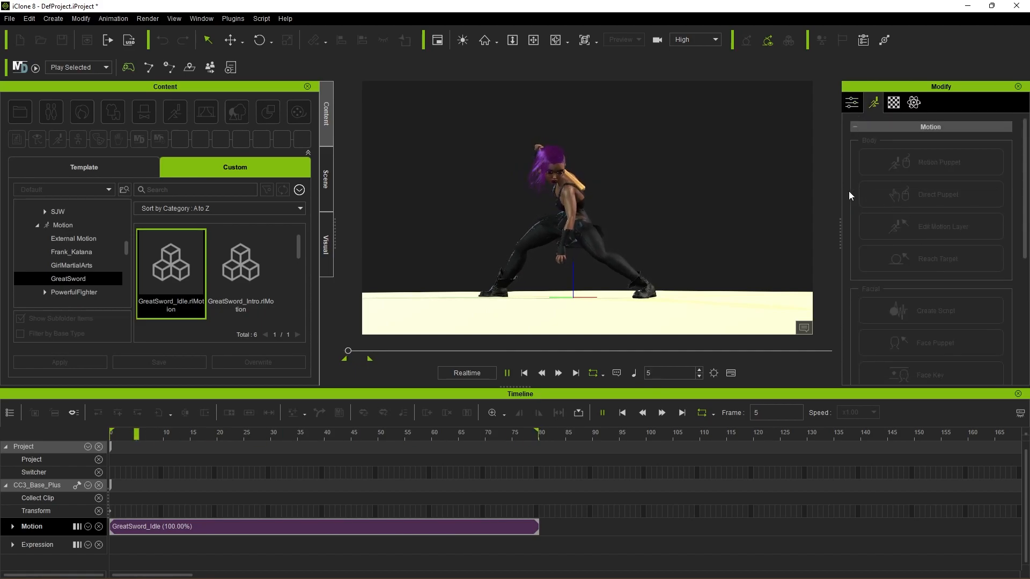
pyautogui.click(523, 373)
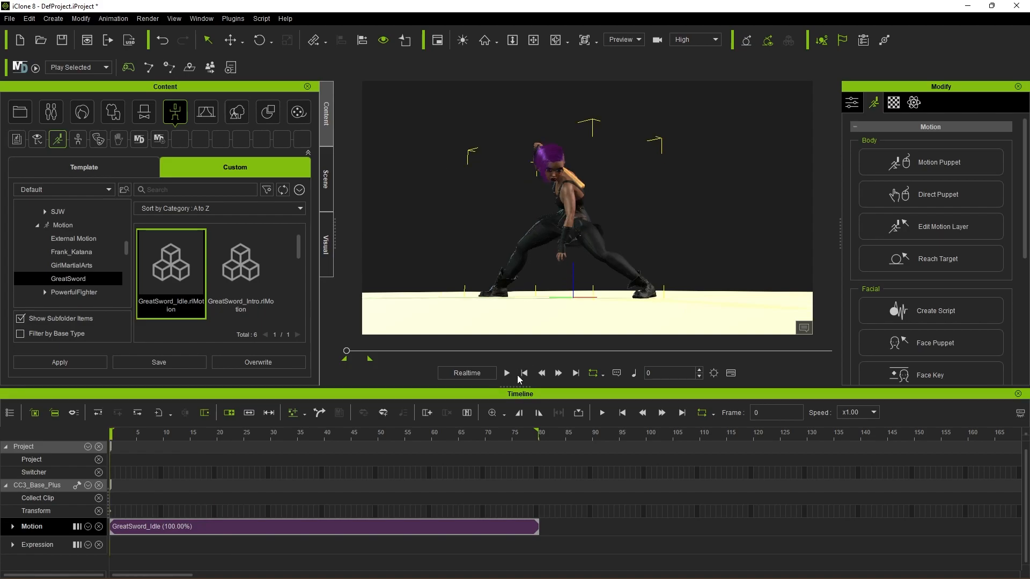
pyautogui.click(928, 232)
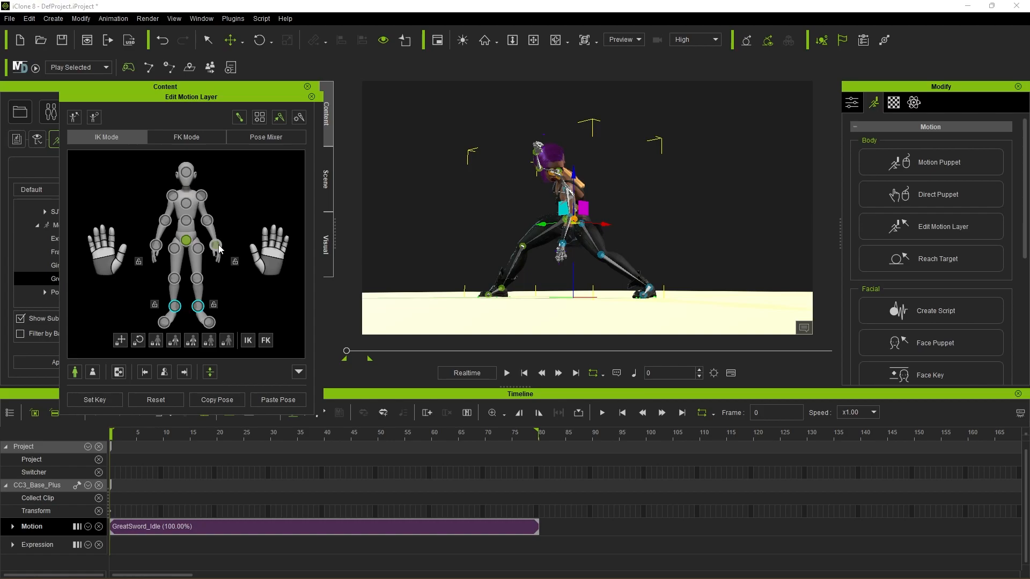
pyautogui.click(158, 248)
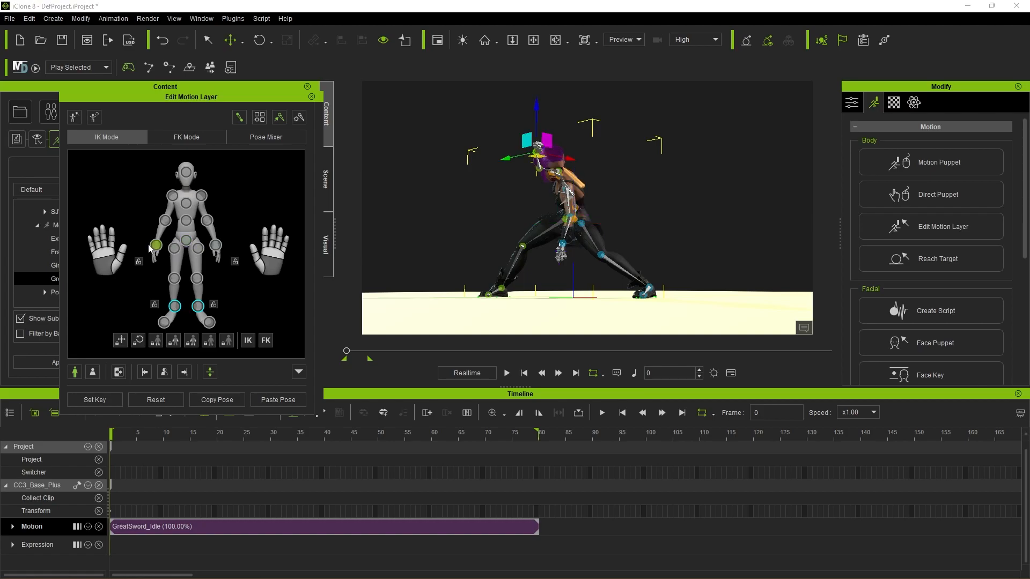
pyautogui.click(259, 42)
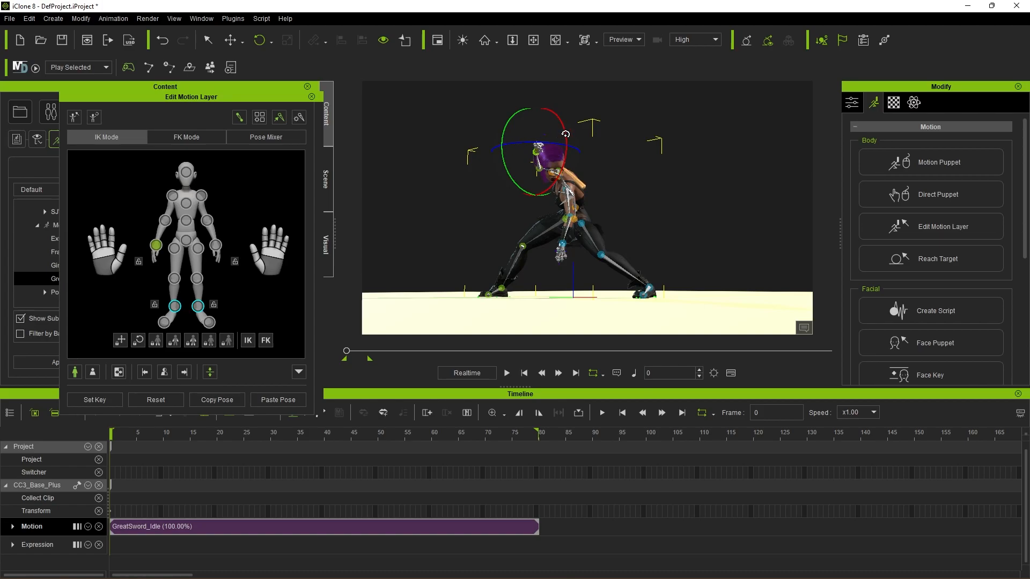
pyautogui.moveTo(567, 134); pyautogui.dragTo(564, 127)
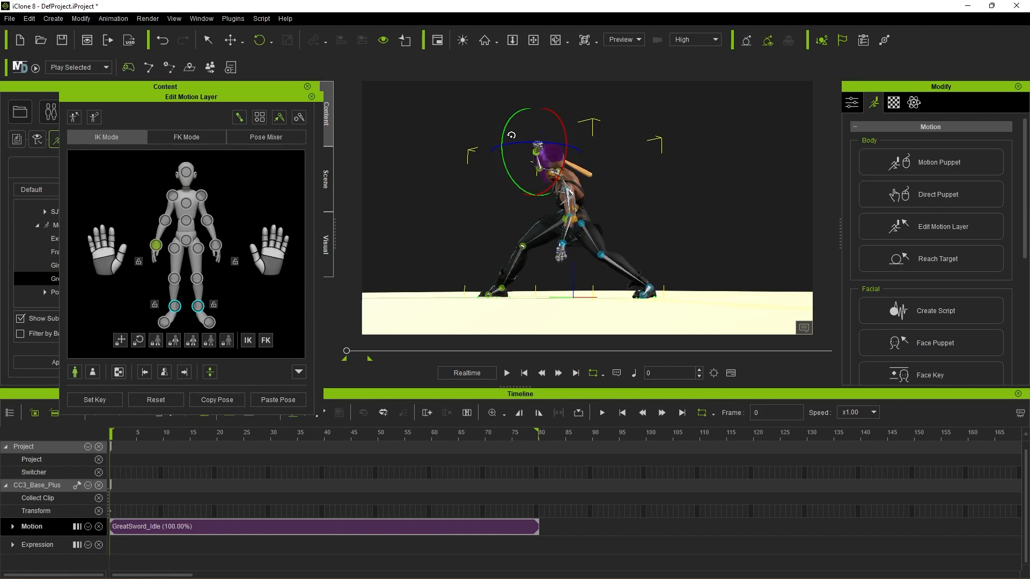
pyautogui.click(313, 99)
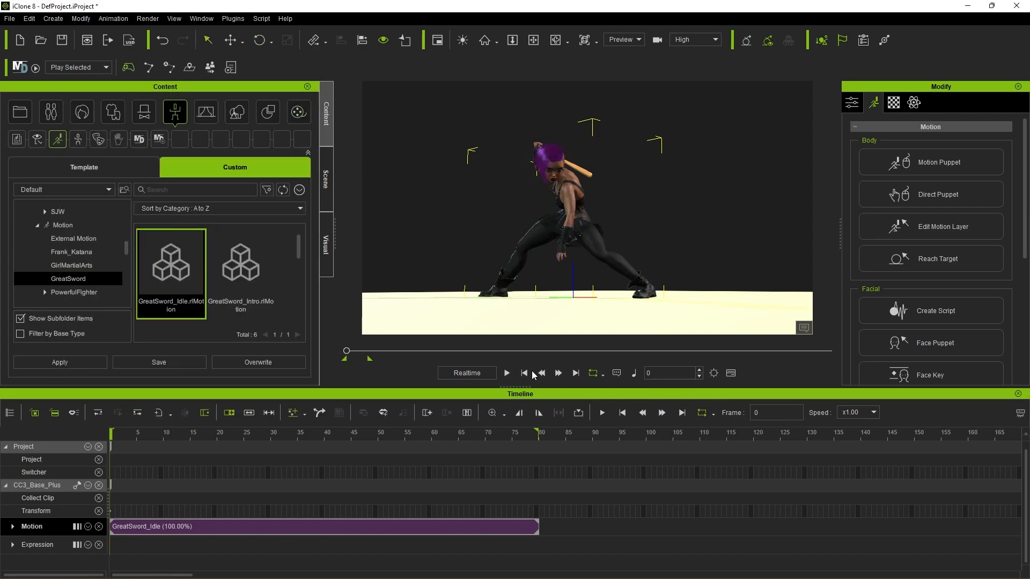
# Step: Play back the GreatSword_Idle motion to check the adjusted bat position, and return to the first frame
pyautogui.click(505, 375)
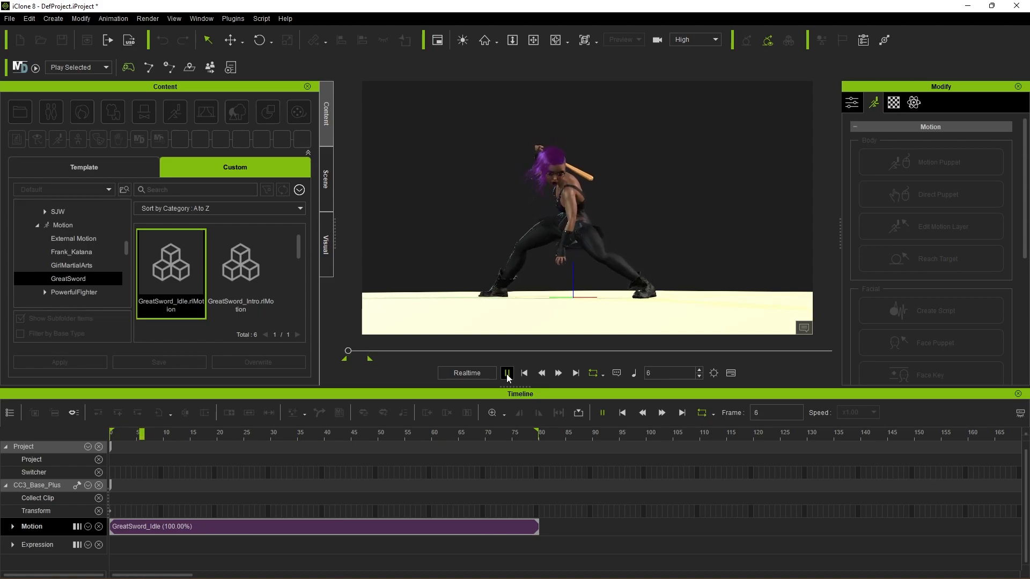
pyautogui.click(507, 374)
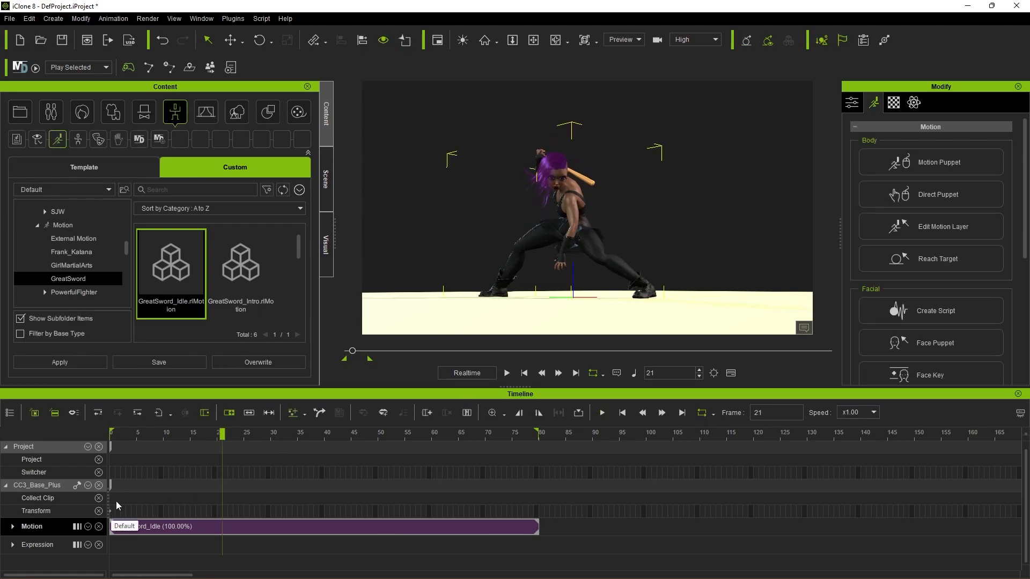
pyautogui.click(508, 374)
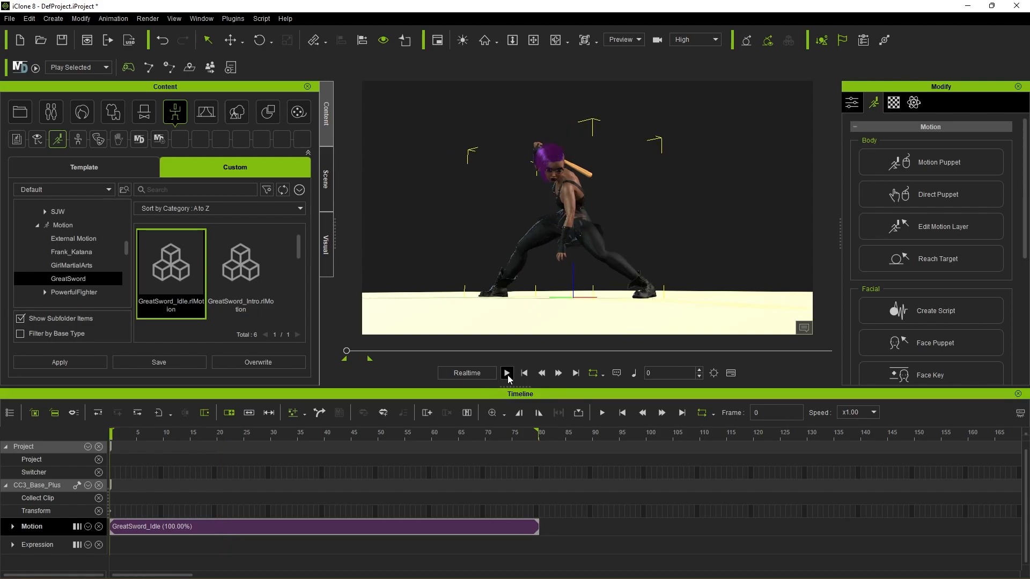
pyautogui.click(507, 373)
pyautogui.click(525, 375)
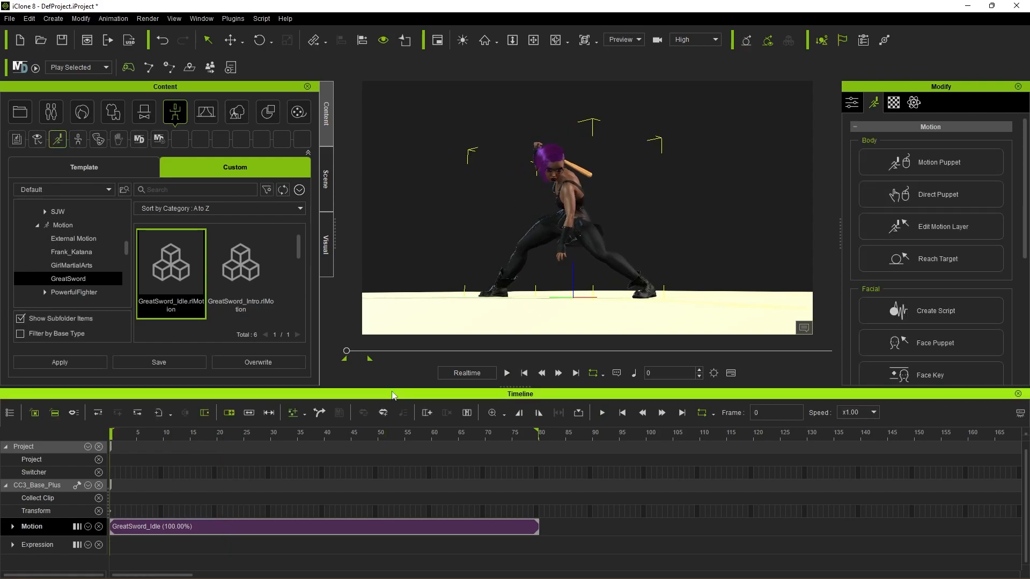
# Step: Key the A8_Angry face from the 03-Angry expression style at both the first and last frames of the idle loop
pyautogui.click(49, 546)
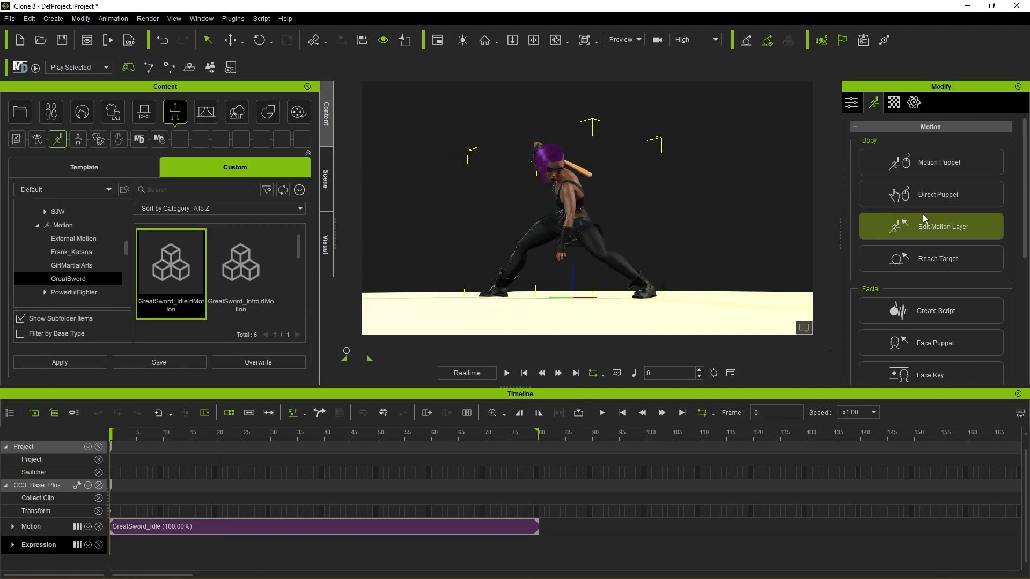
pyautogui.scroll(-2, 936, 246)
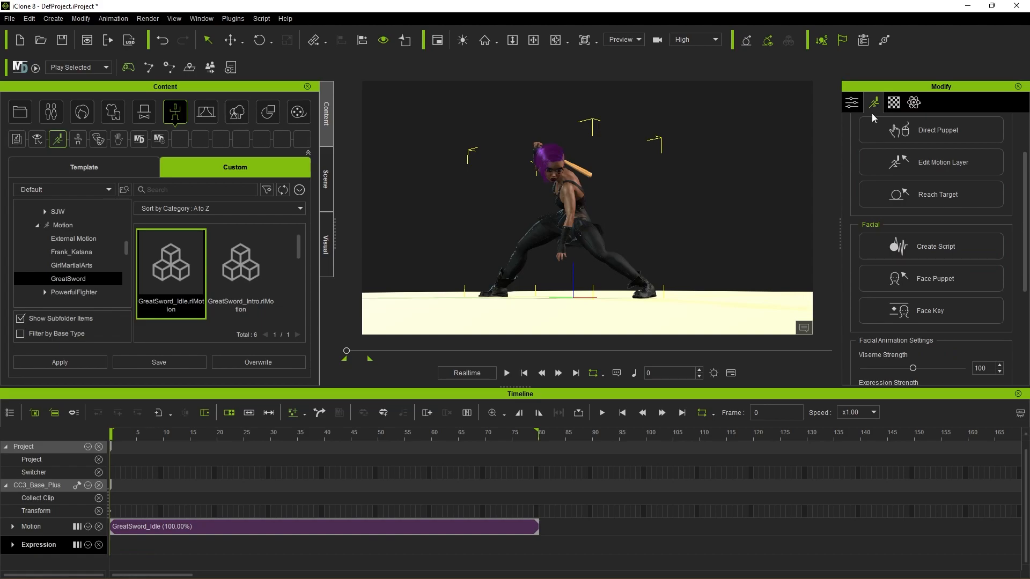
pyautogui.click(931, 311)
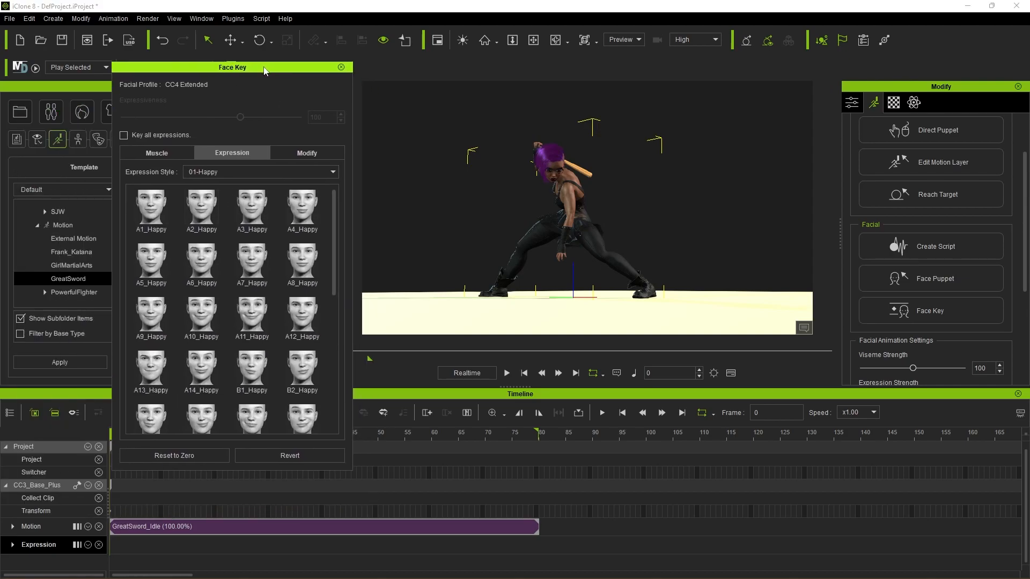
pyautogui.click(221, 168)
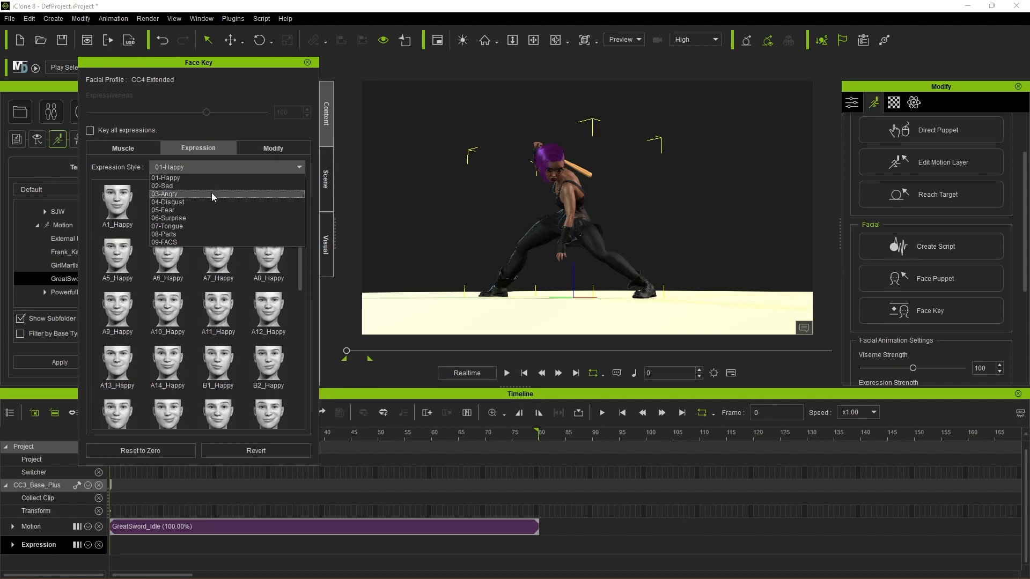
pyautogui.click(212, 193)
pyautogui.click(270, 262)
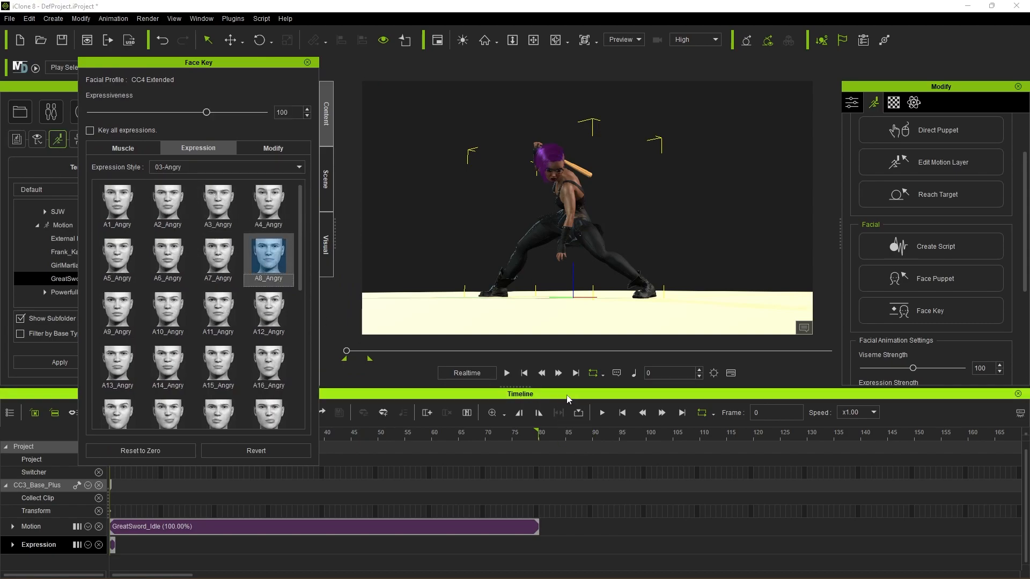
pyautogui.click(574, 374)
pyautogui.click(275, 257)
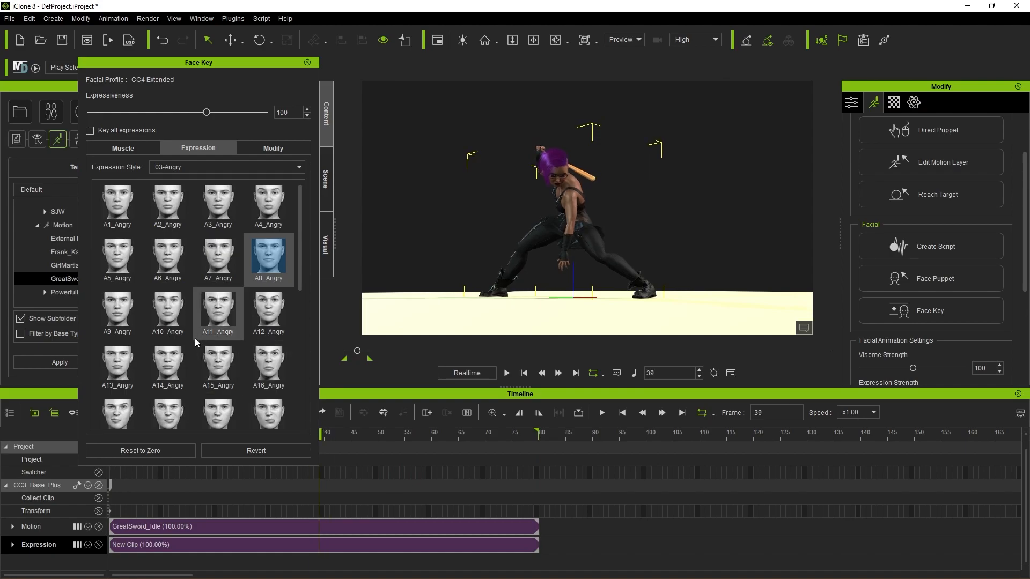
# Step: Key the A14_Angry expression from the 03-Angry style at frame 39, return to frame 0, and close the Face Key editor
pyautogui.scroll(-3, 195, 337)
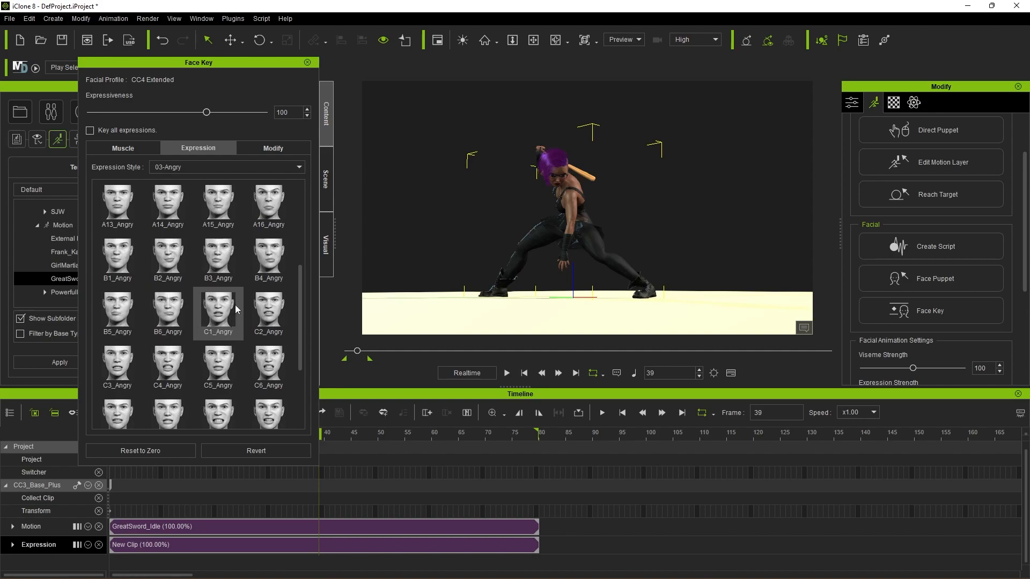
pyautogui.click(218, 296)
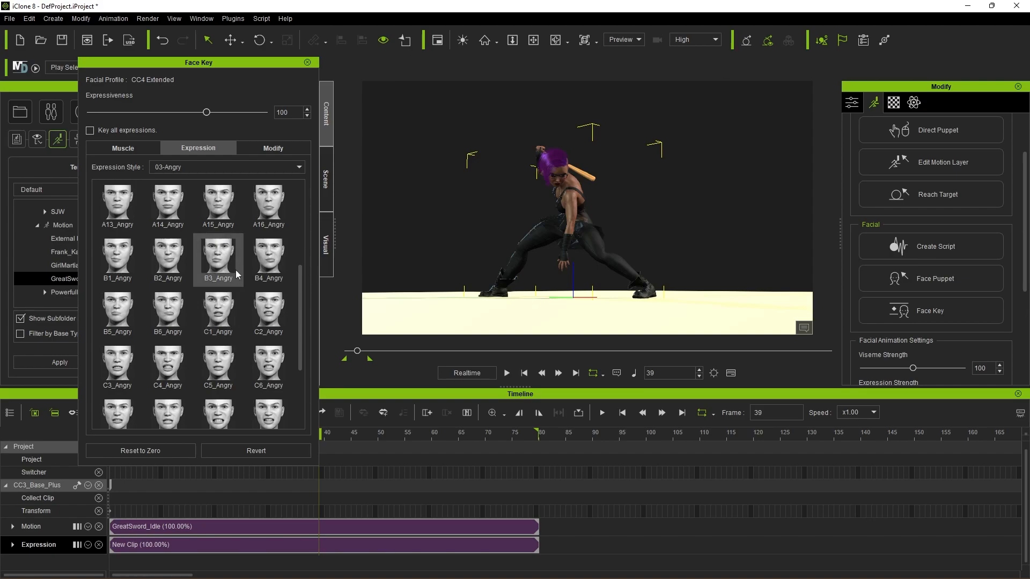
pyautogui.click(169, 214)
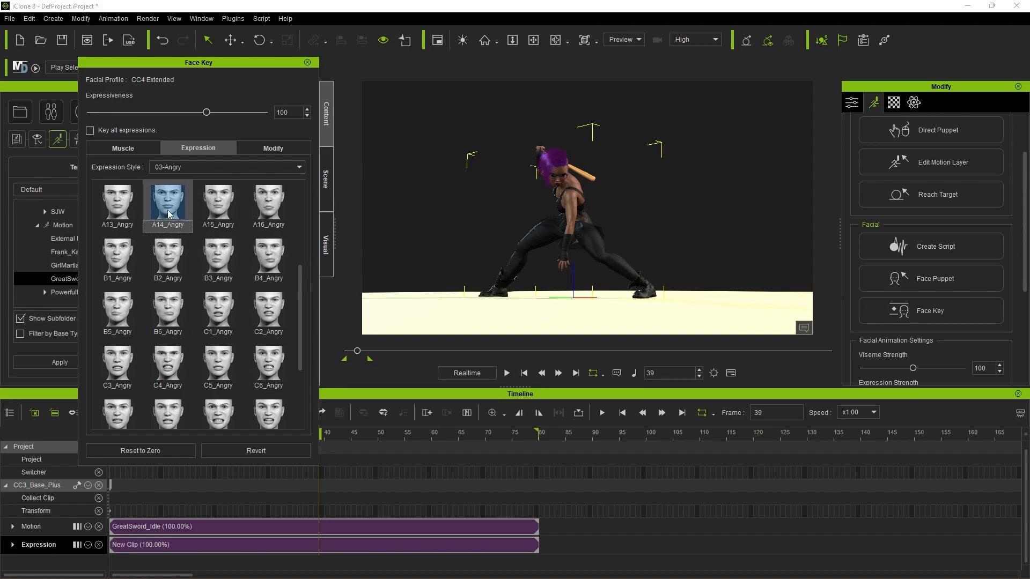
pyautogui.moveTo(356, 438); pyautogui.dragTo(124, 436)
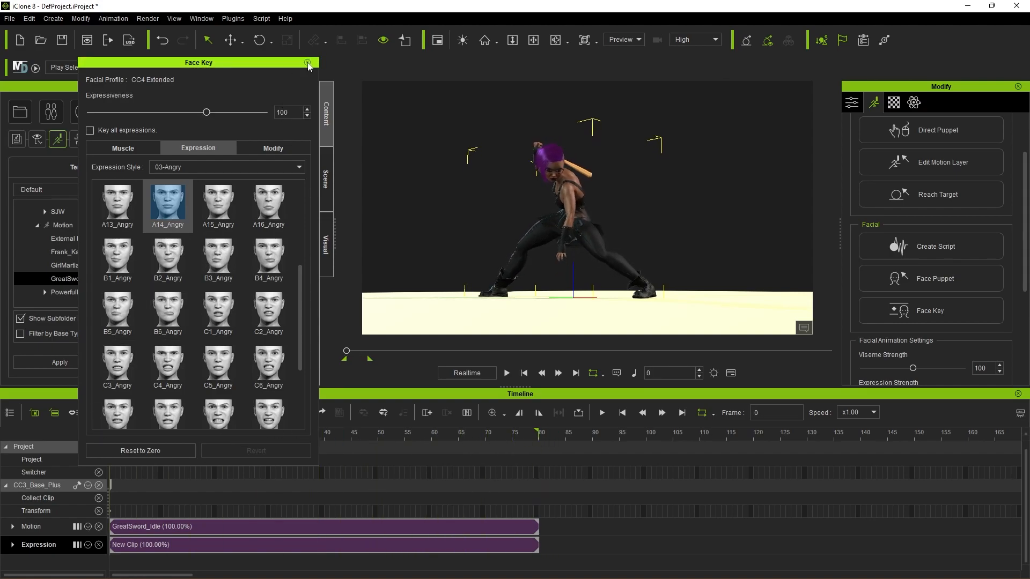
pyautogui.click(307, 63)
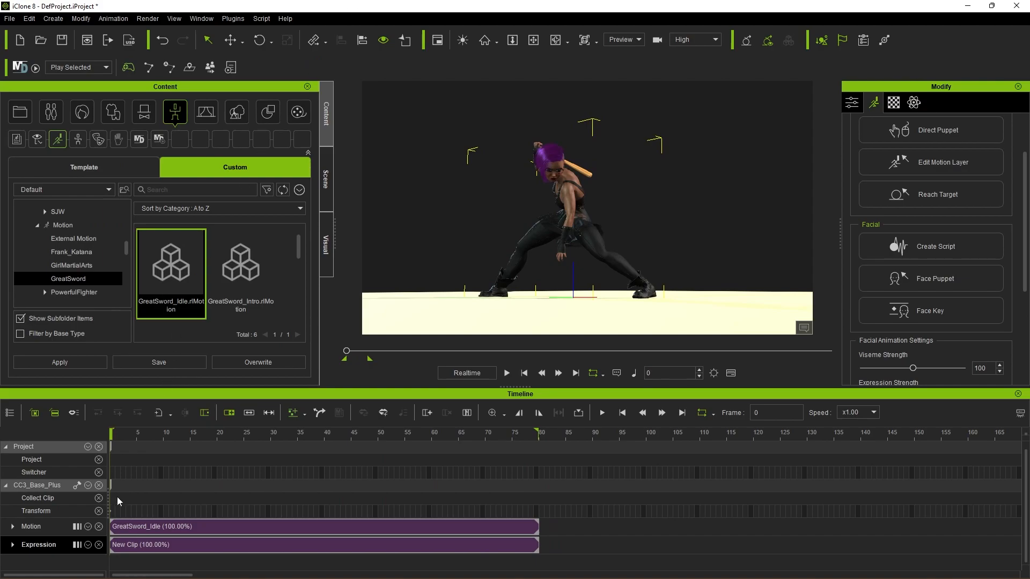
# Step: Collect the whole idle loop up to frame 80 and save it to the GreatSword library folder as a MotionPlus file named Idle
pyautogui.moveTo(113, 502); pyautogui.dragTo(542, 507)
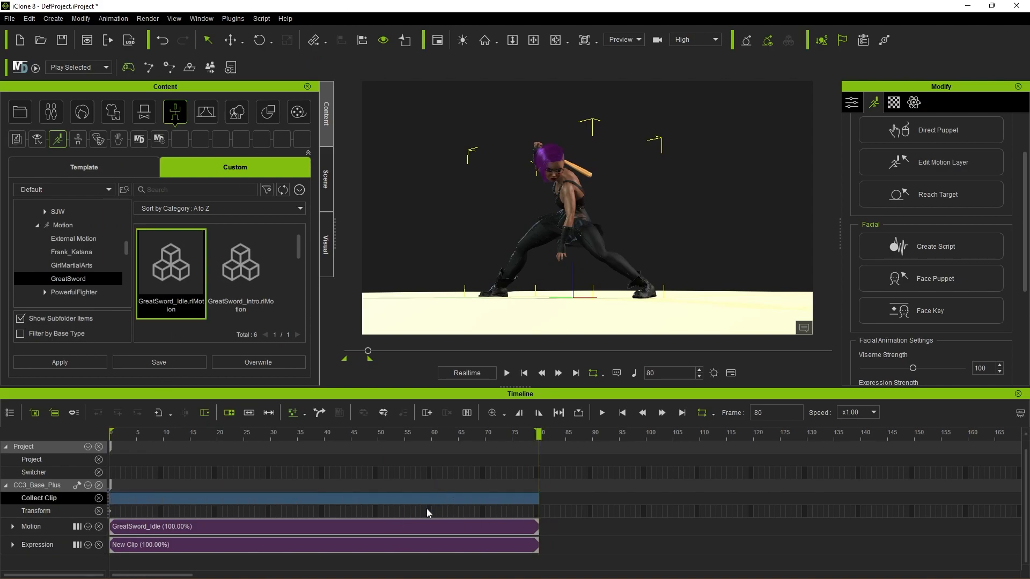
pyautogui.rightClick(314, 499)
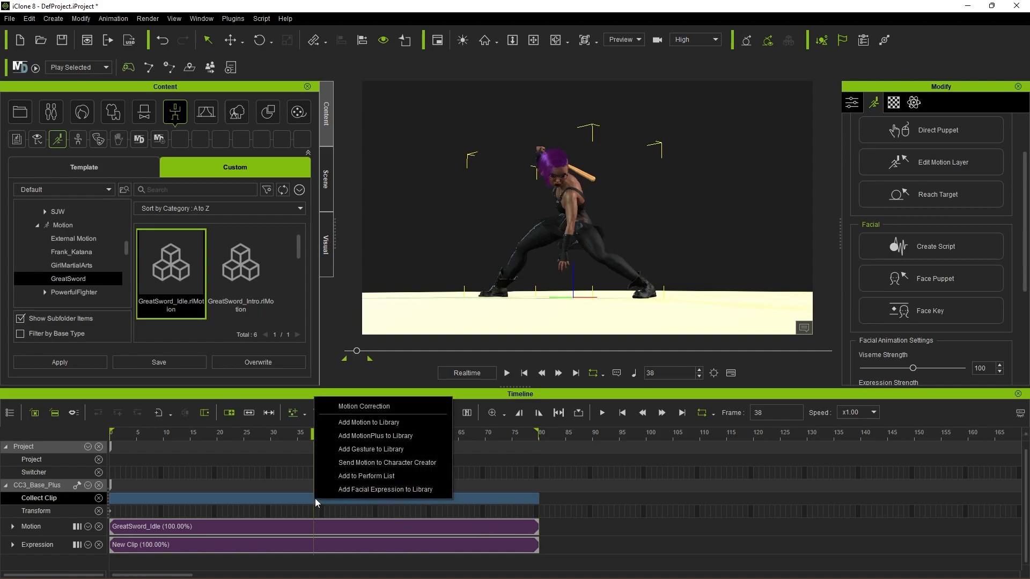
pyautogui.click(368, 436)
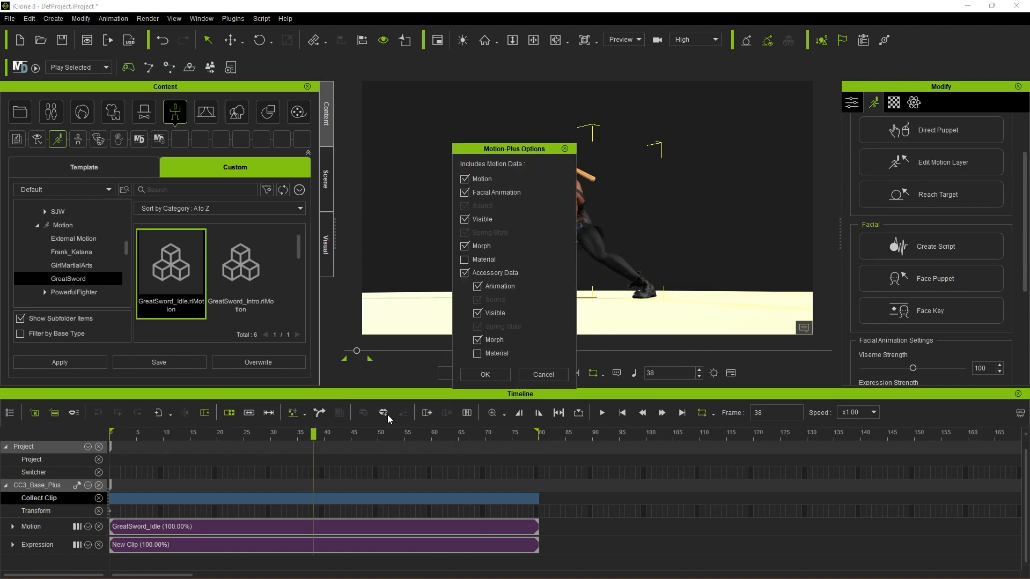
pyautogui.click(484, 375)
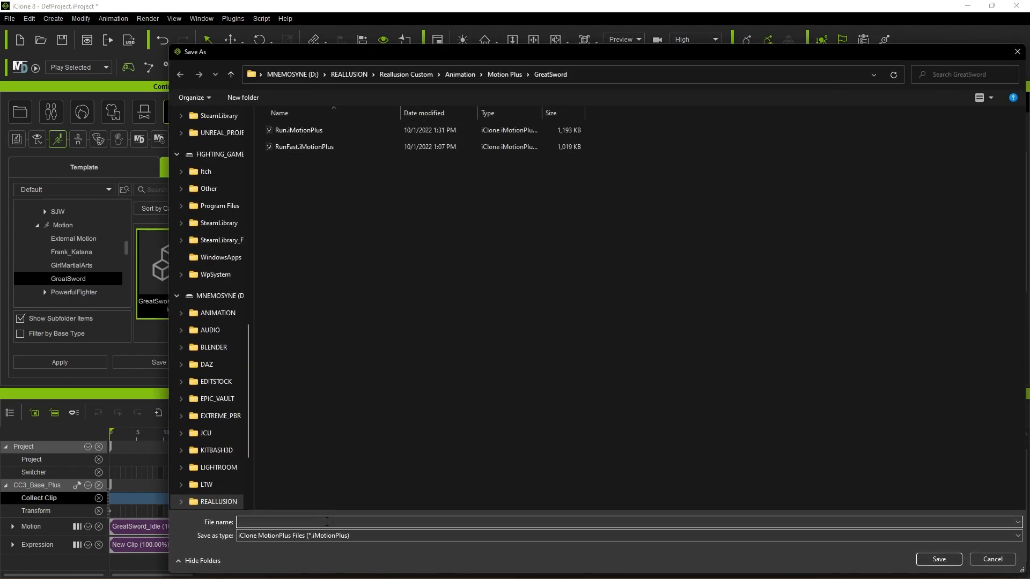
pyautogui.write('Idle')
pyautogui.click(929, 560)
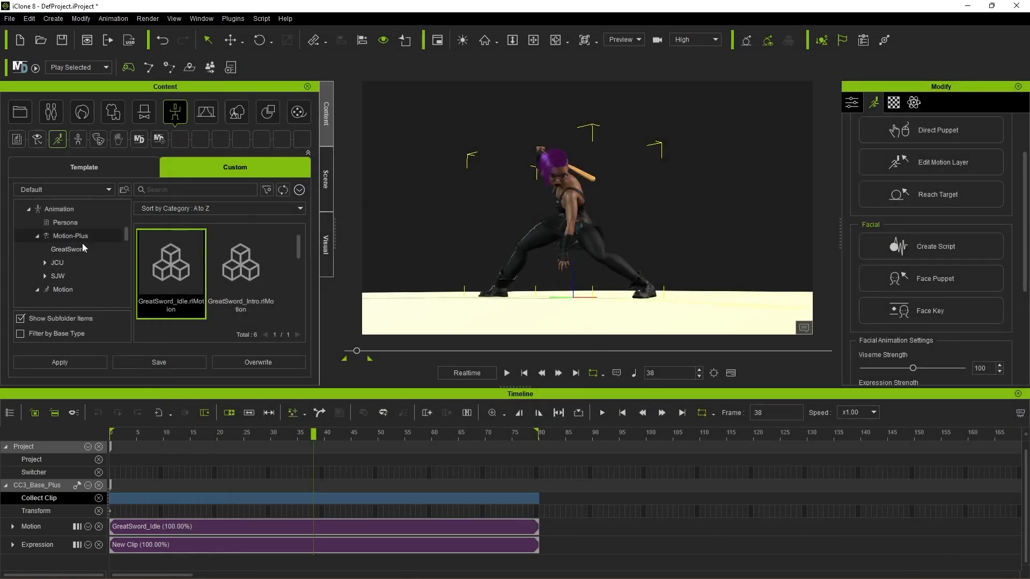
# Step: Open the GreatSword folder in the custom Motion-Plus library to check the saved Idle clip
pyautogui.click(85, 237)
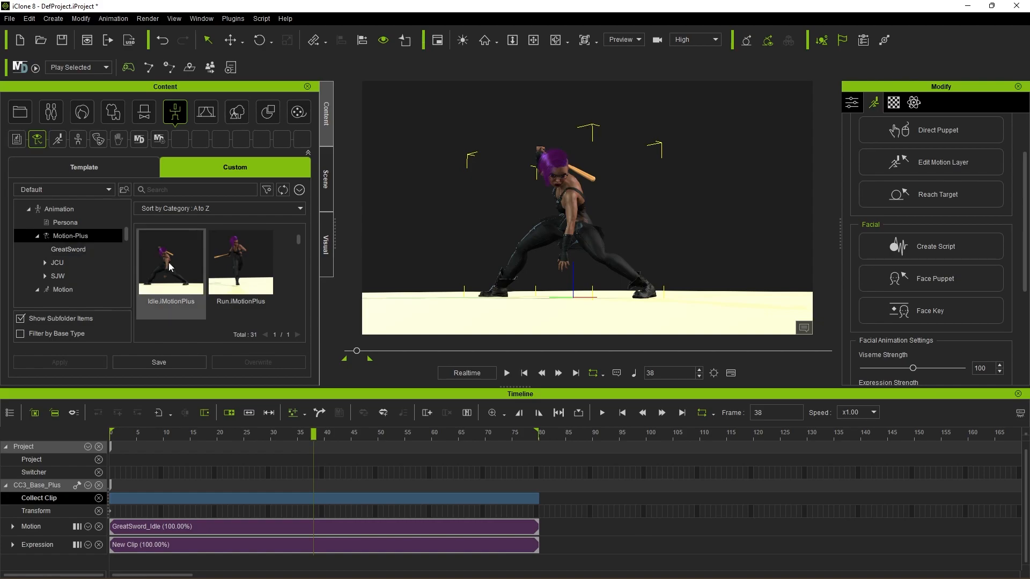
pyautogui.moveTo(170, 266); pyautogui.dragTo(73, 249)
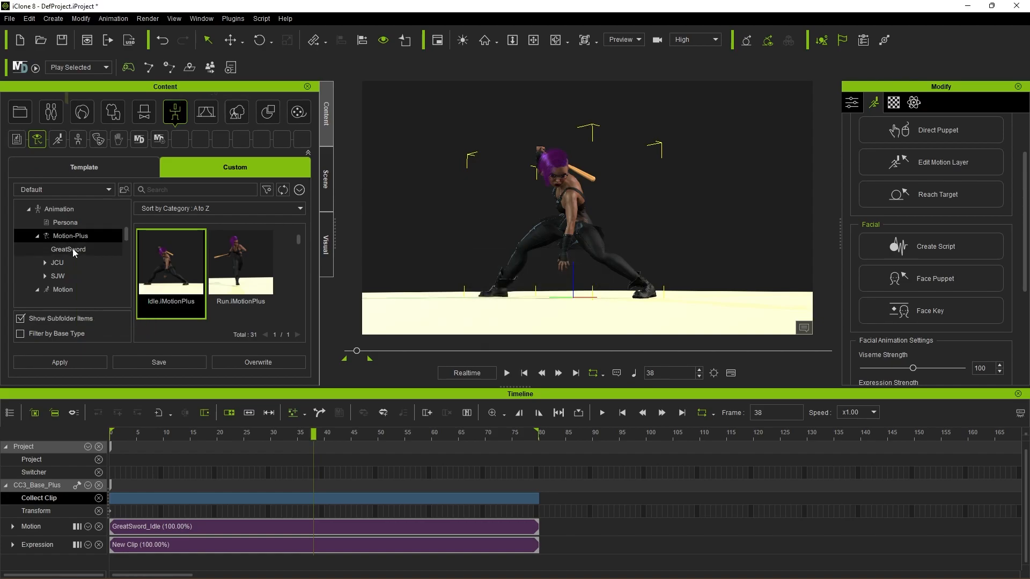
pyautogui.click(73, 249)
# Step: Delete the GreatSword_Idle motion clip and its expression clip from the character's tracks, and return to the first frame
pyautogui.click(566, 545)
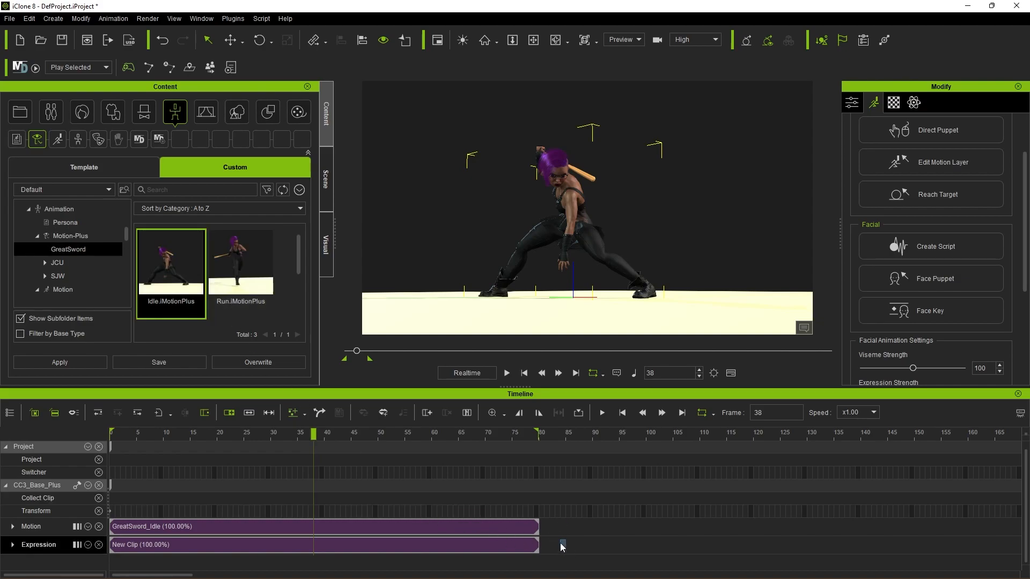
pyautogui.click(412, 509)
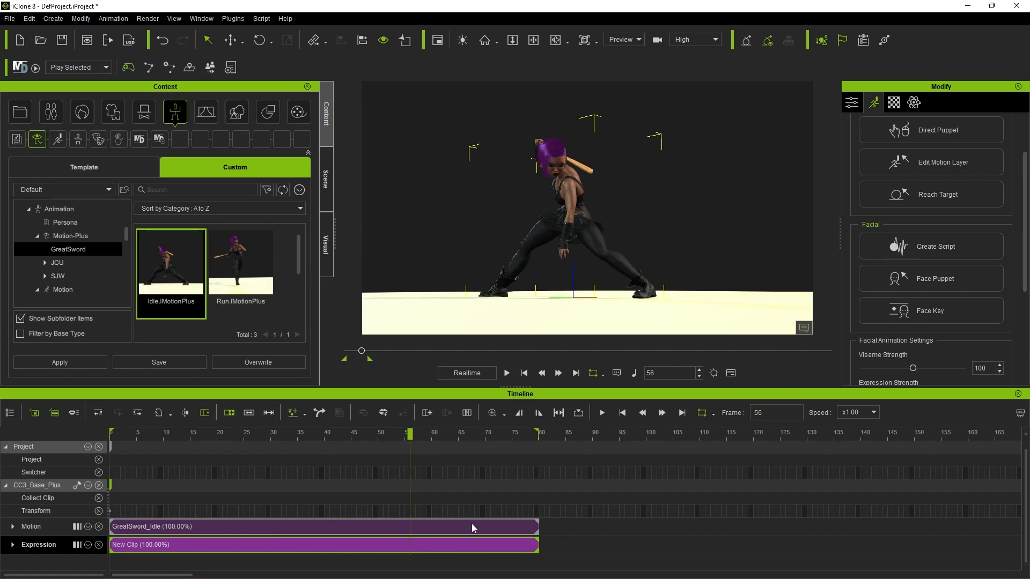
pyautogui.click(471, 526)
pyautogui.click(475, 544)
pyautogui.press('Delete')
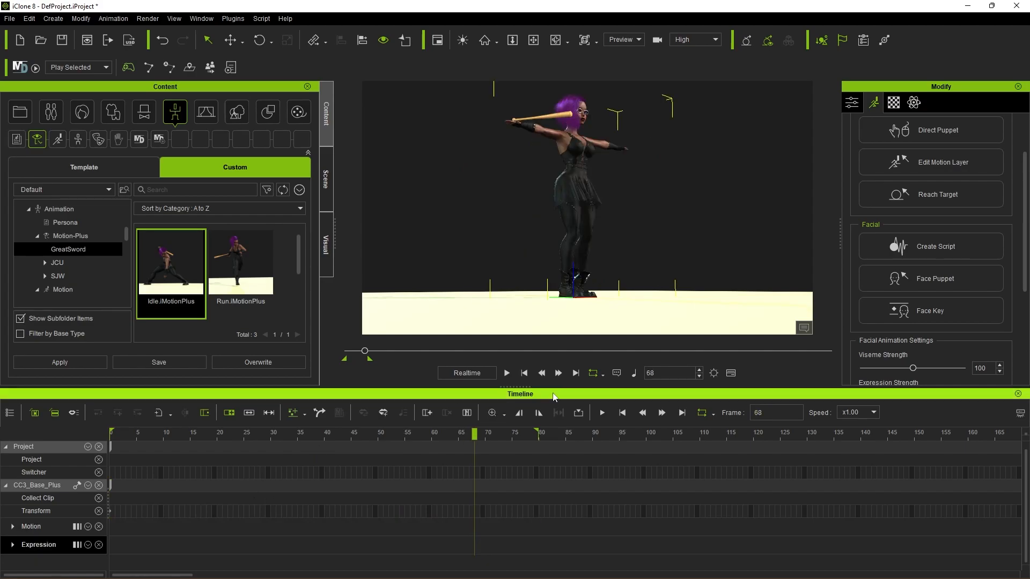
pyautogui.click(524, 372)
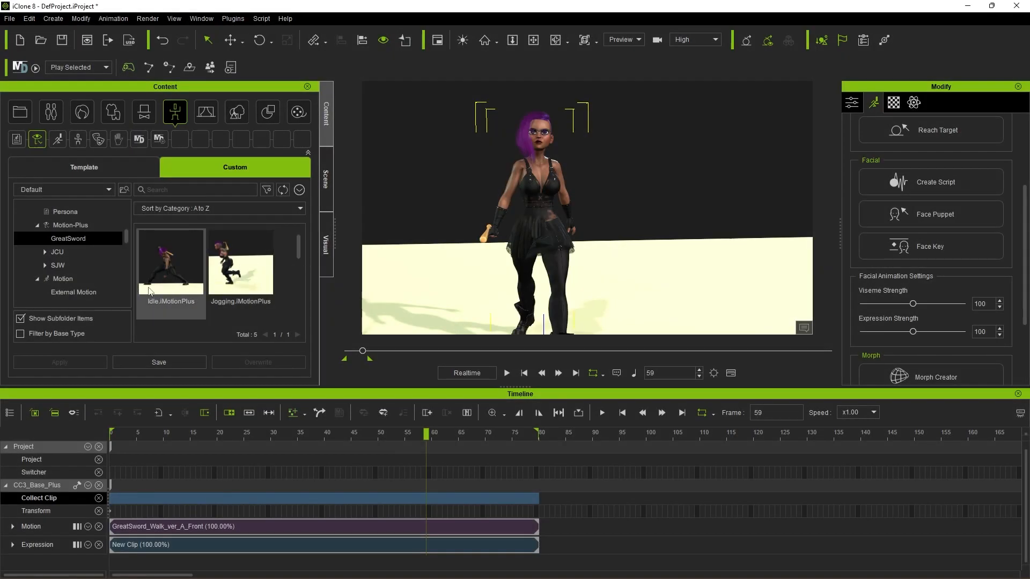
# Step: Look over the saved GreatSword clips, switch to Character Creator 4, and start an FBX export of the clothed character
pyautogui.scroll(-2, 183, 286)
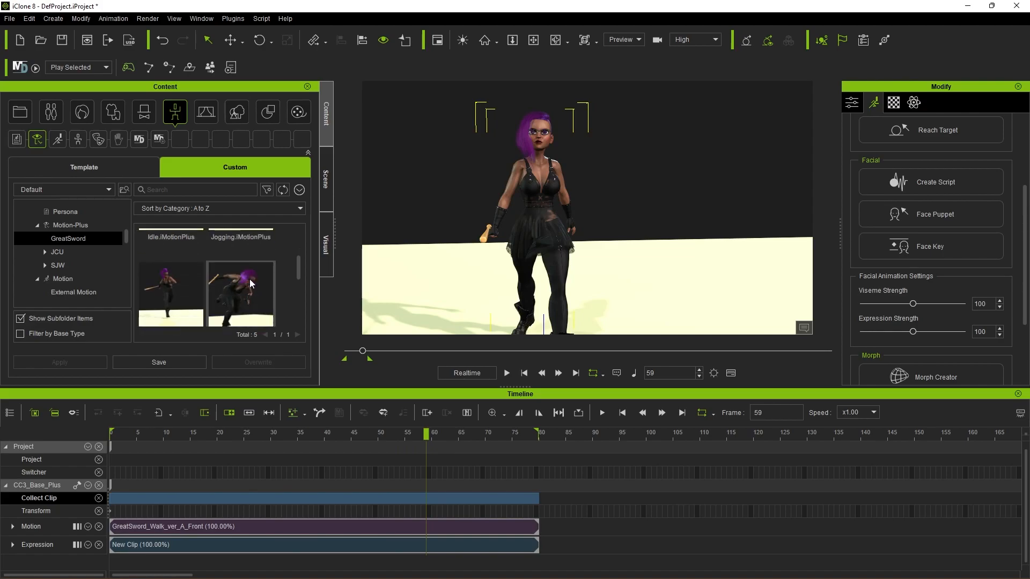
pyautogui.scroll(-2, 230, 273)
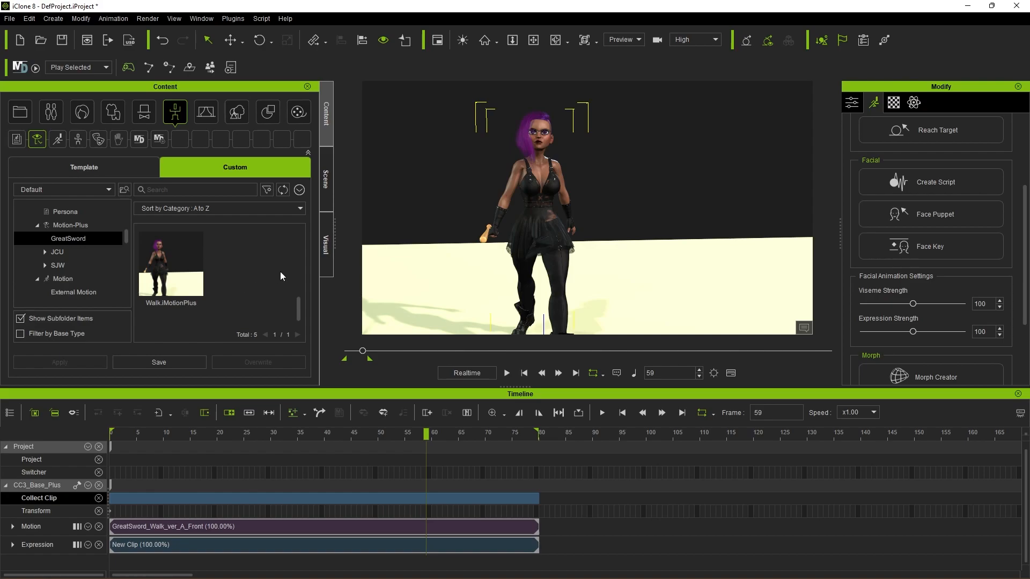
pyautogui.moveTo(516, 577)
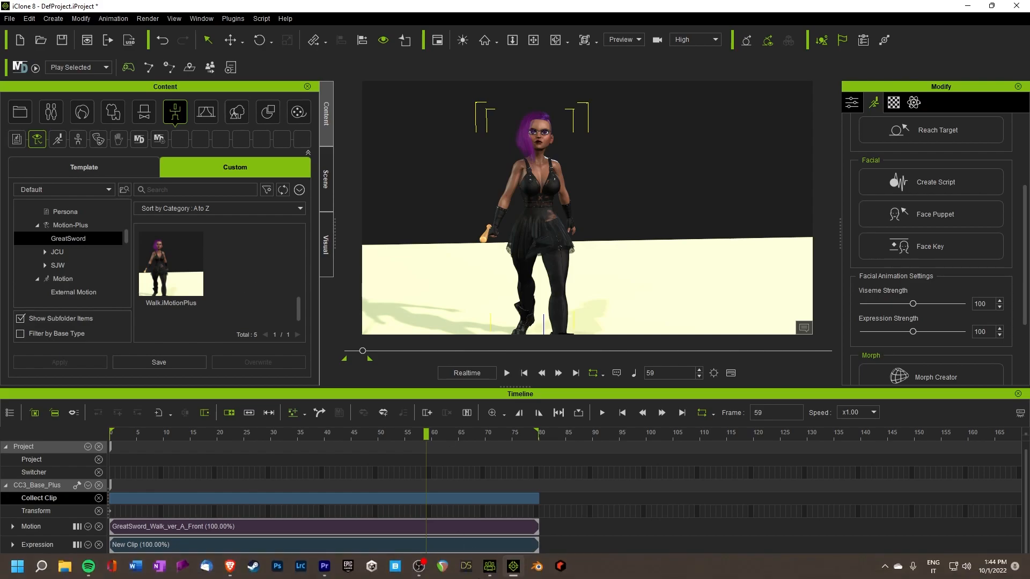
pyautogui.click(490, 566)
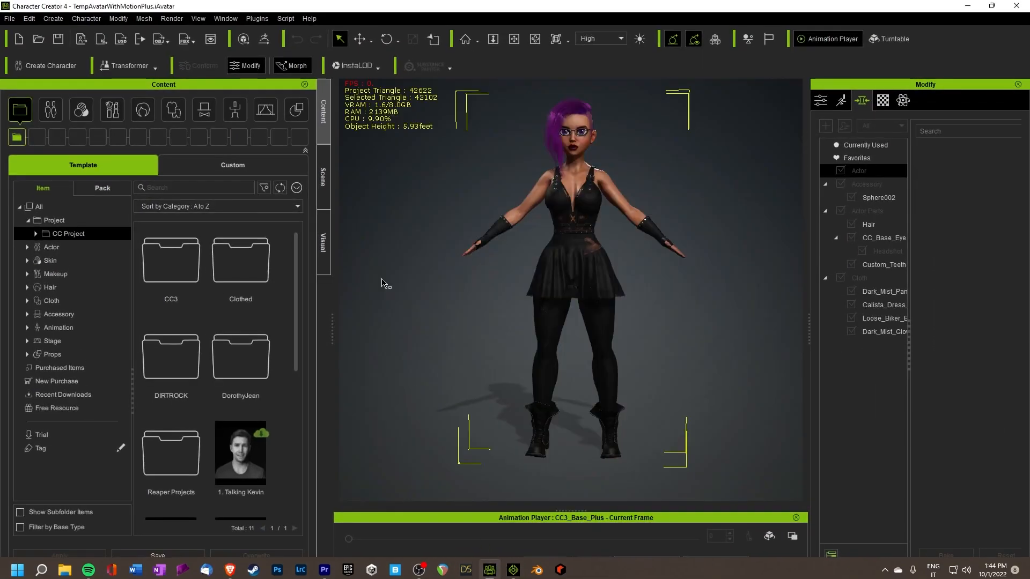
pyautogui.click(10, 19)
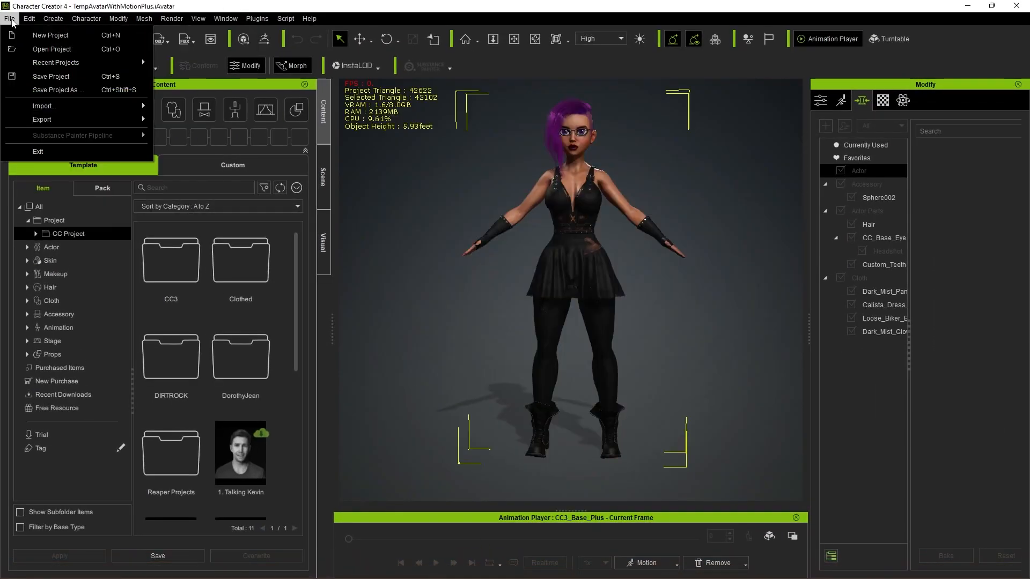
pyautogui.moveTo(61, 122)
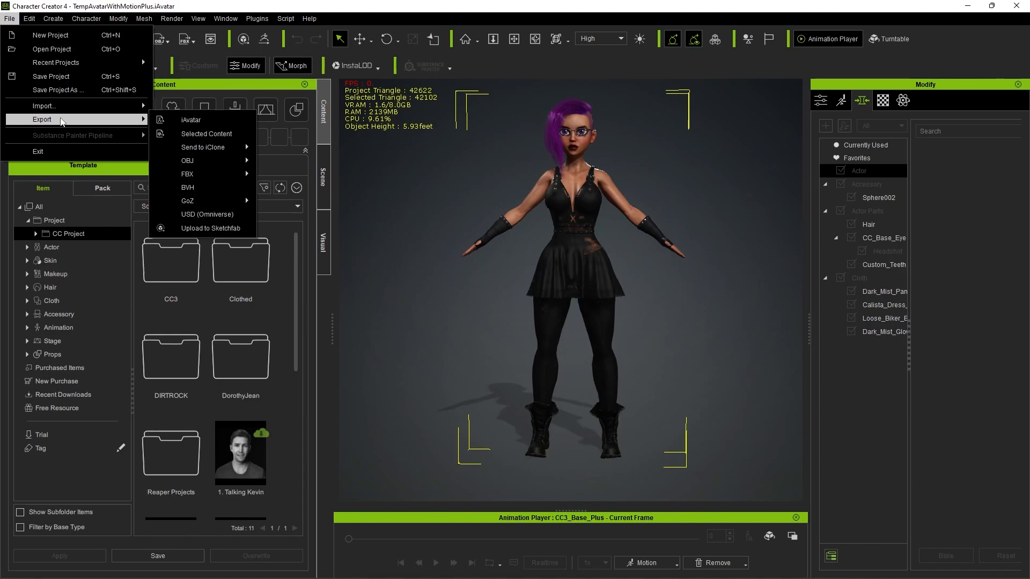
pyautogui.moveTo(221, 176)
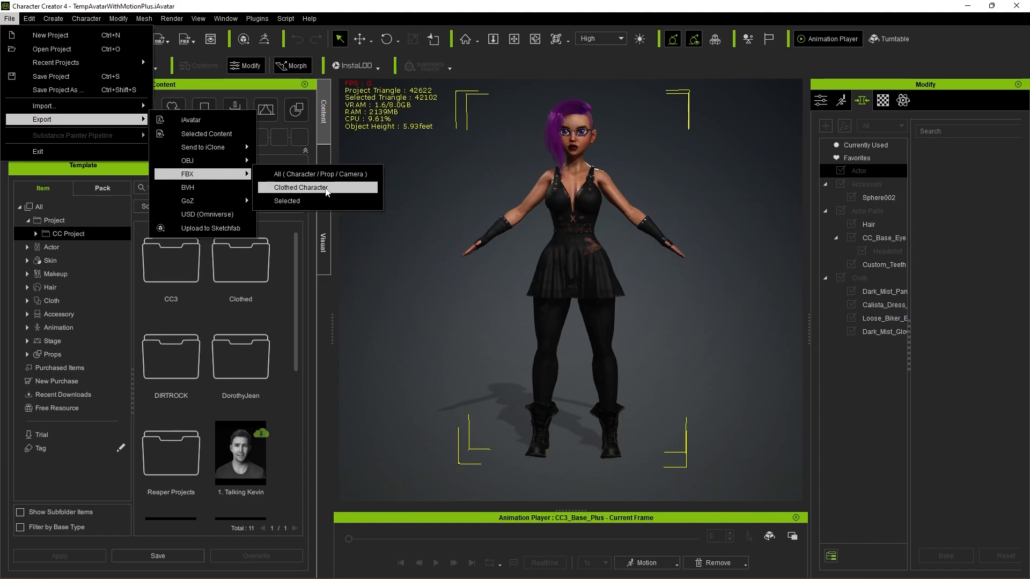
pyautogui.click(301, 187)
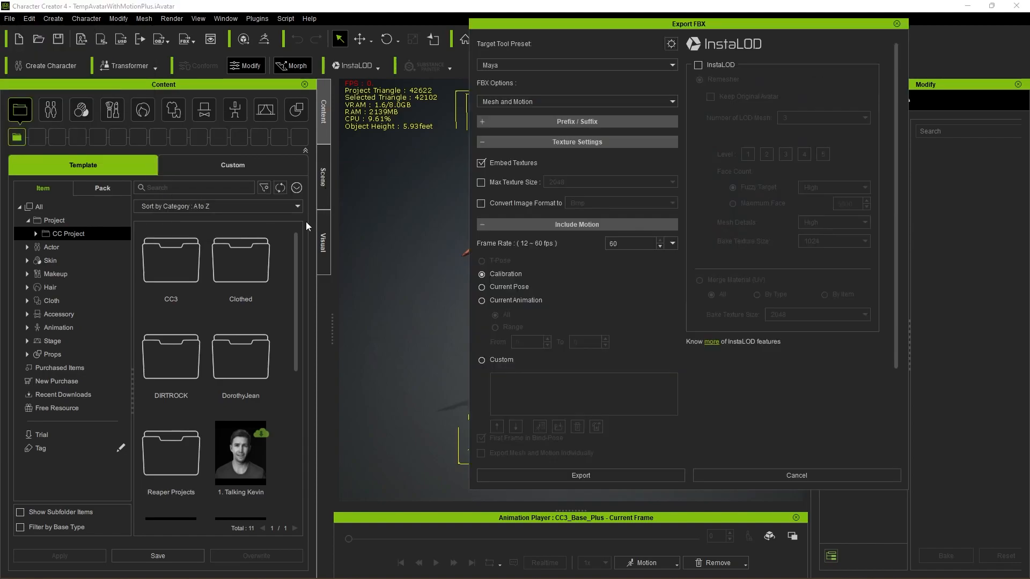
# Step: Configure the FBX export with the Unreal preset, Motion only, and Custom motions, and turn off First Frame in Bind-Pose
pyautogui.click(533, 66)
pyautogui.click(566, 106)
pyautogui.click(574, 105)
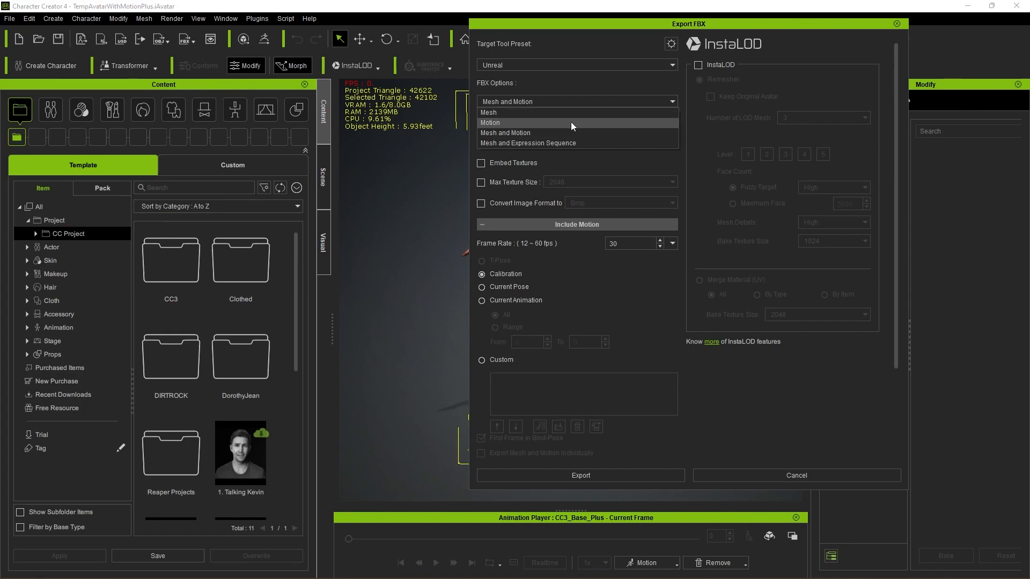
pyautogui.click(570, 121)
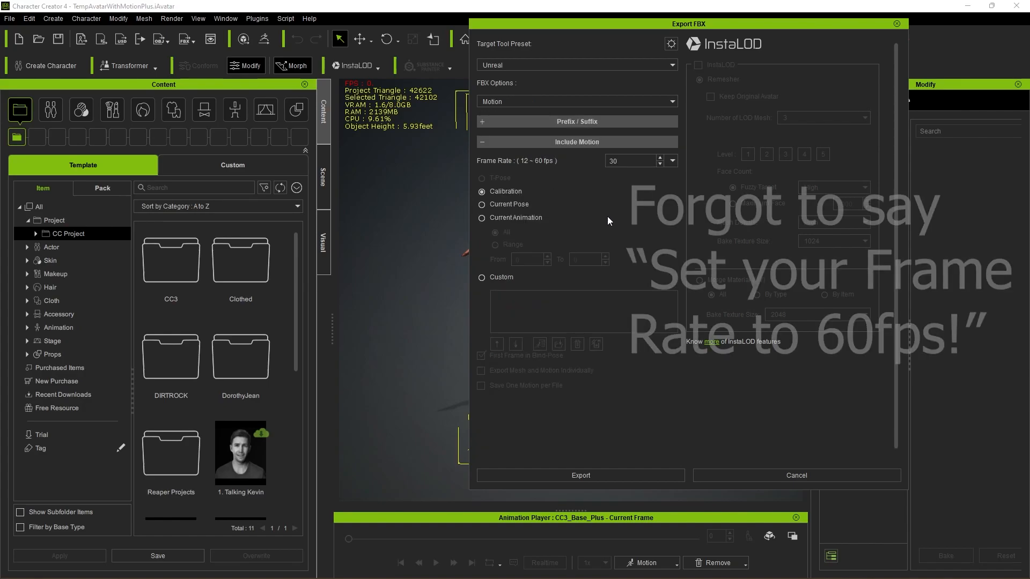
pyautogui.click(481, 278)
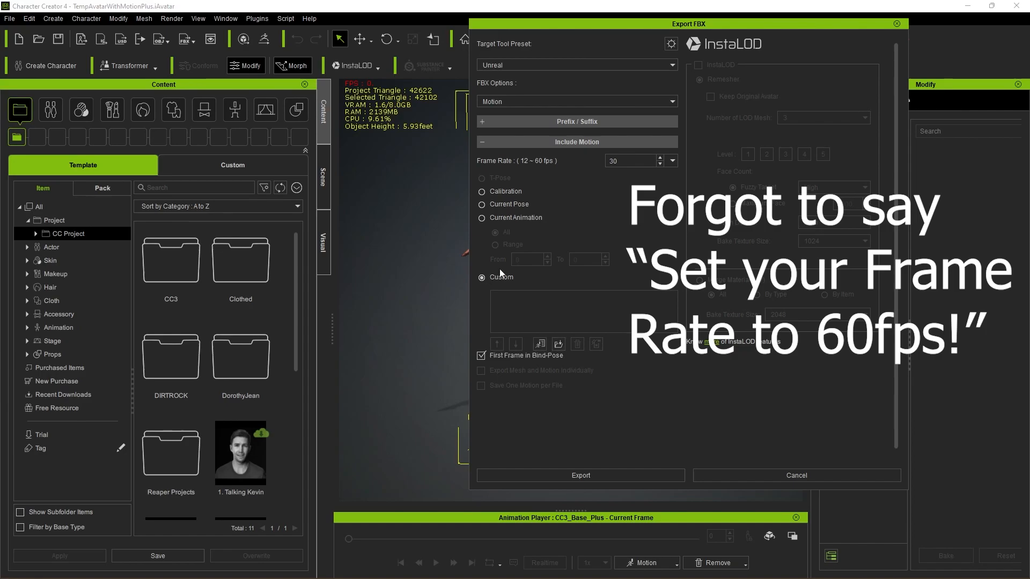
pyautogui.scroll(-1, 643, 382)
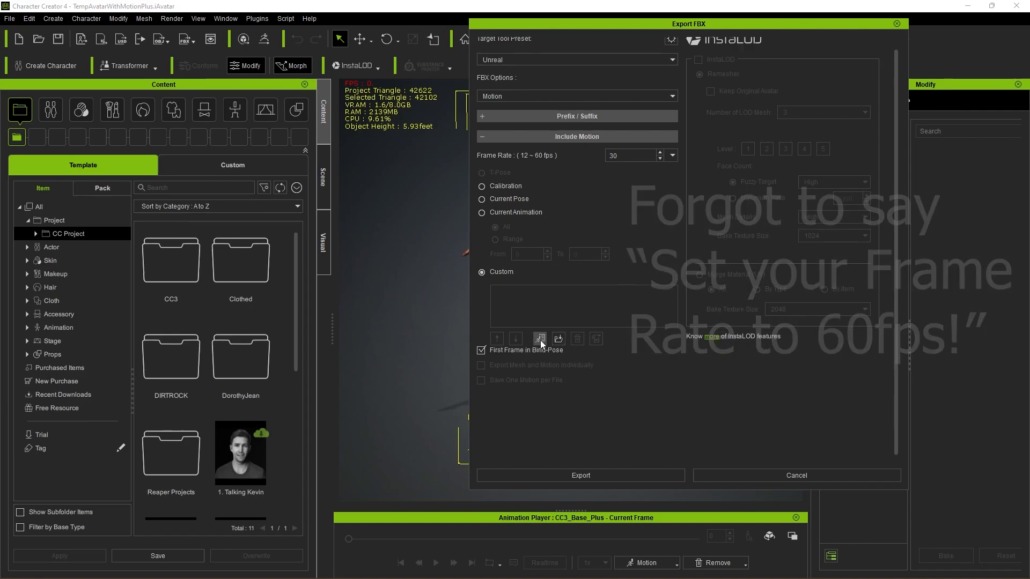
pyautogui.click(481, 350)
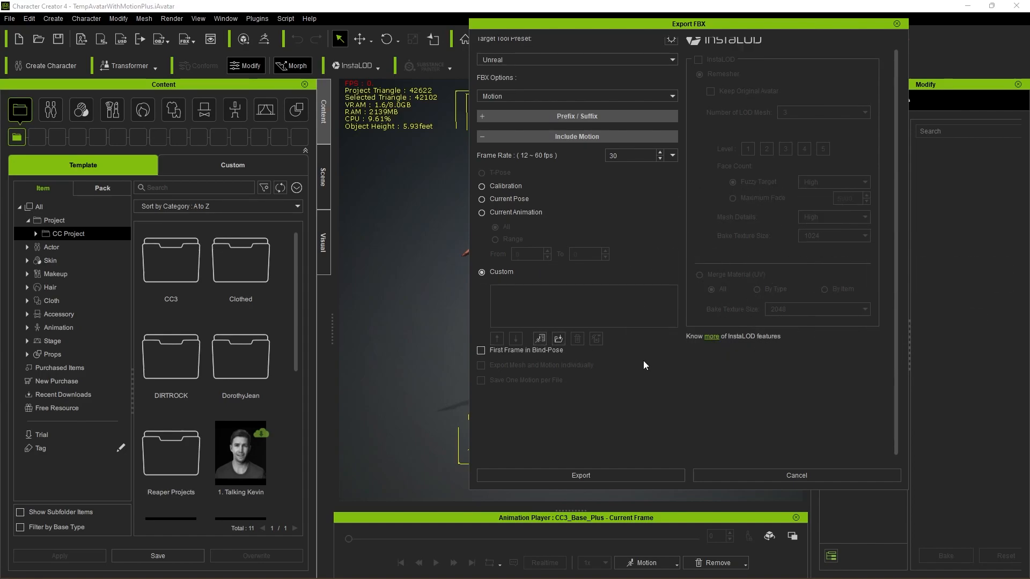
# Step: Add the Idle, Jogging, Run, RunFast and Walk MotionPlus files from the Motion Plus GreatSword folder to the custom motion list
pyautogui.click(558, 339)
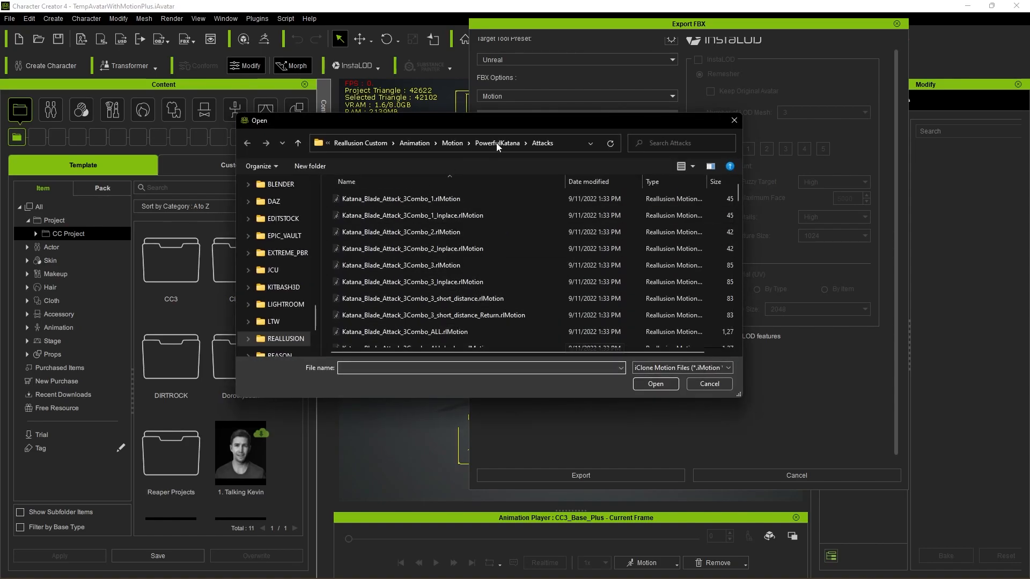
pyautogui.click(414, 143)
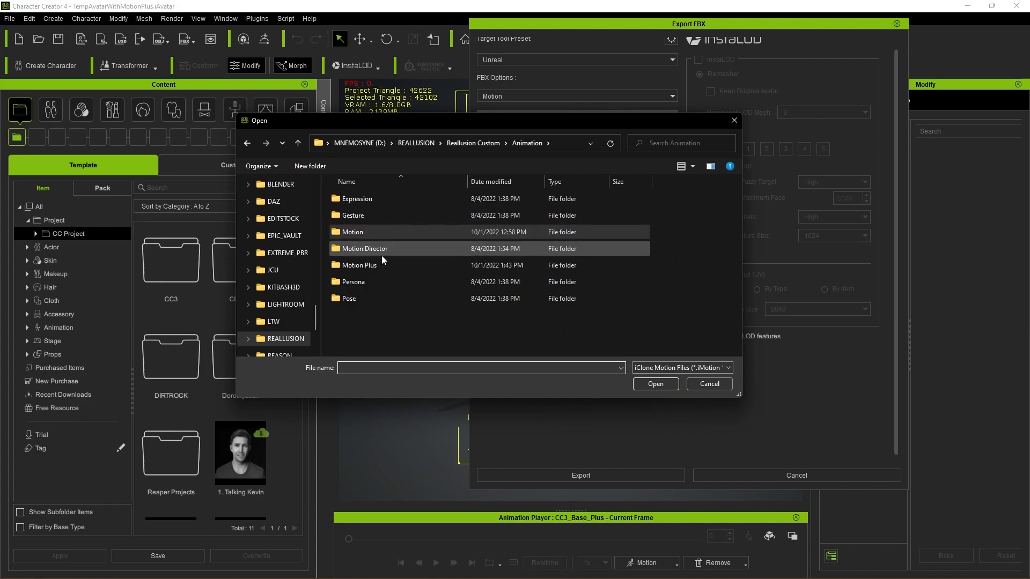
pyautogui.doubleClick(372, 265)
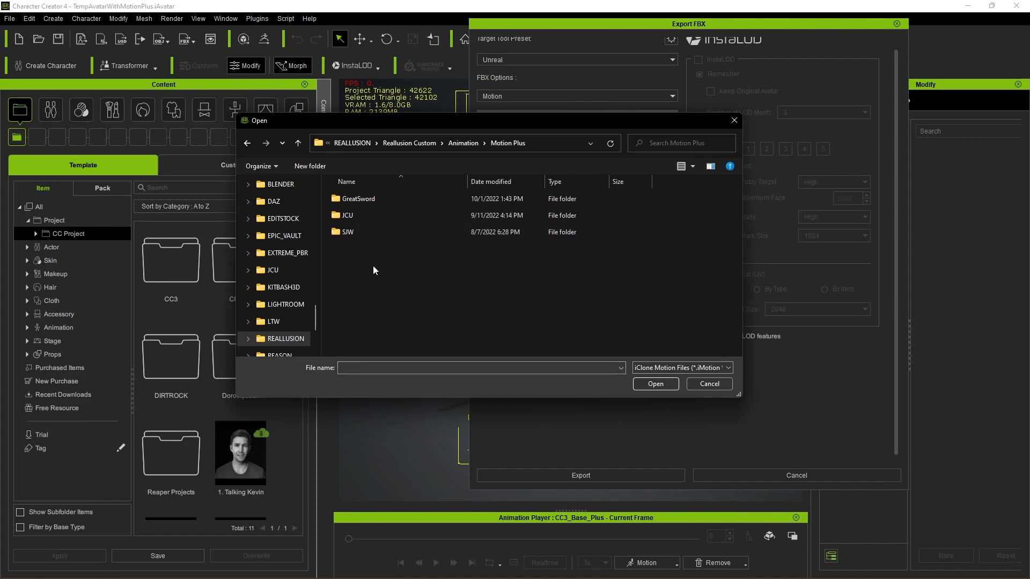
pyautogui.doubleClick(375, 199)
pyautogui.click(375, 199)
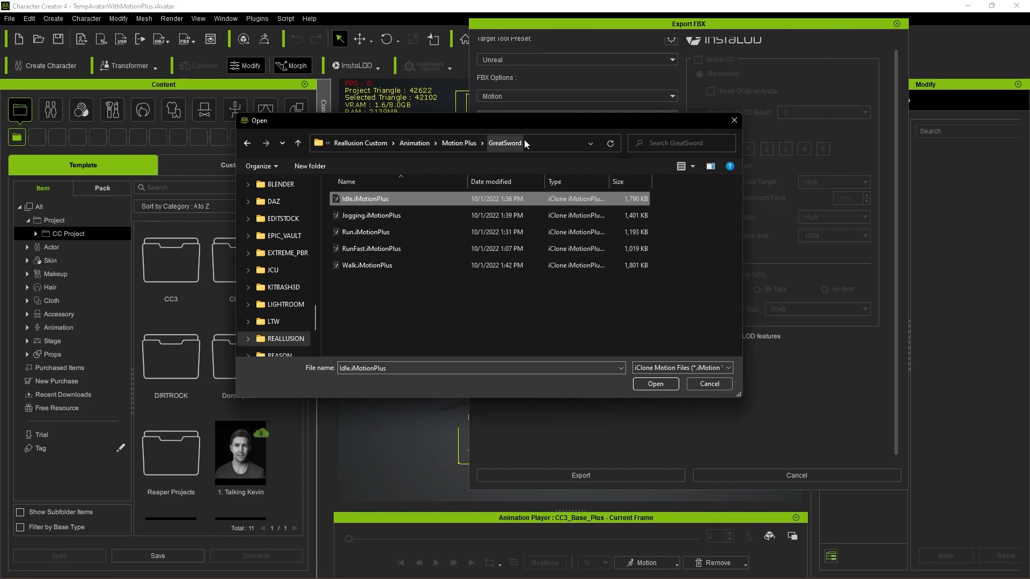
pyautogui.keyDown('shift'); pyautogui.click(369, 266); pyautogui.keyUp('shift')
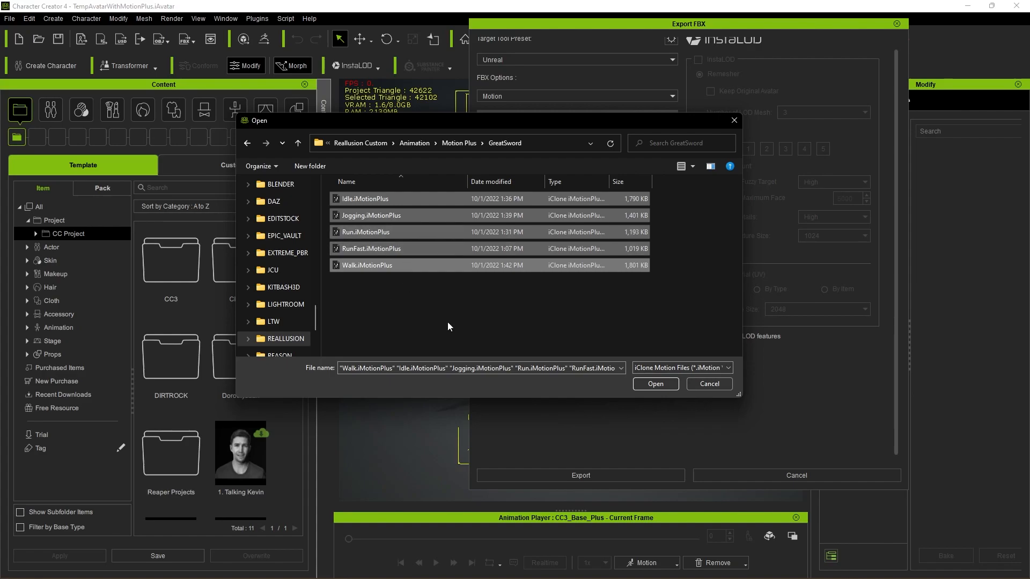
pyautogui.click(654, 382)
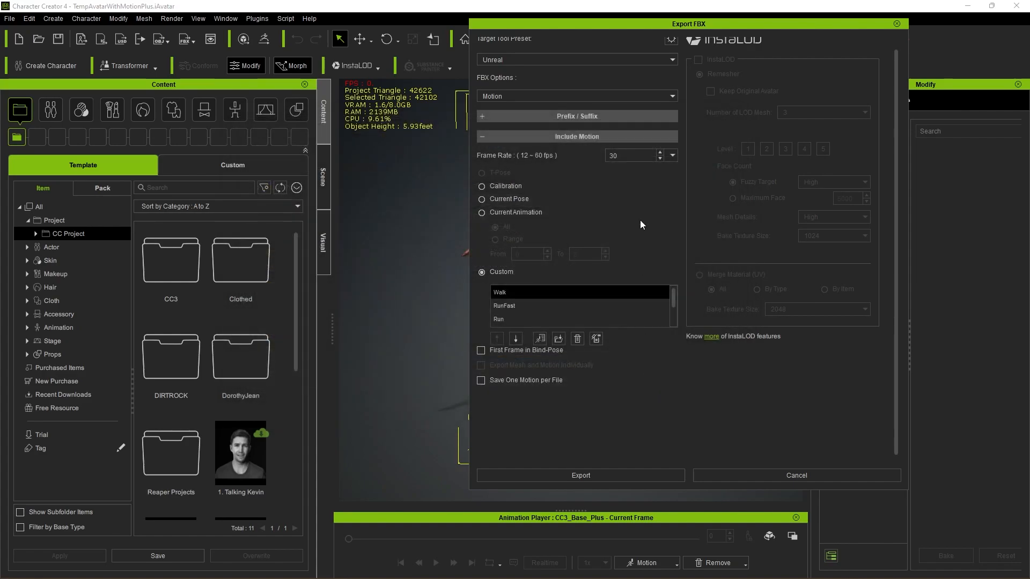
# Step: Check the complete custom motion list and proceed with the FBX export to choosing the output file
pyautogui.scroll(-1, 574, 308)
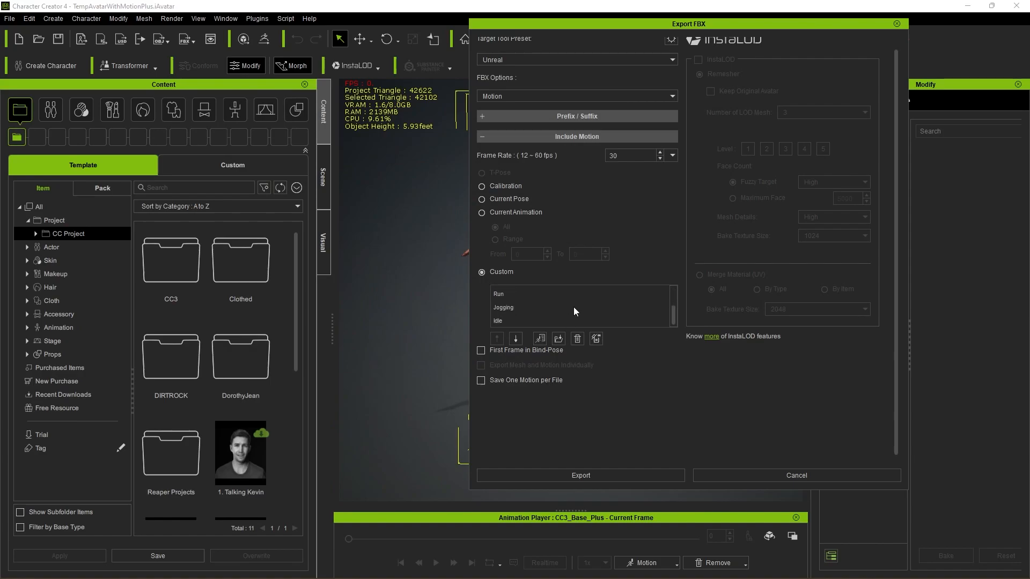
pyautogui.scroll(2, 572, 307)
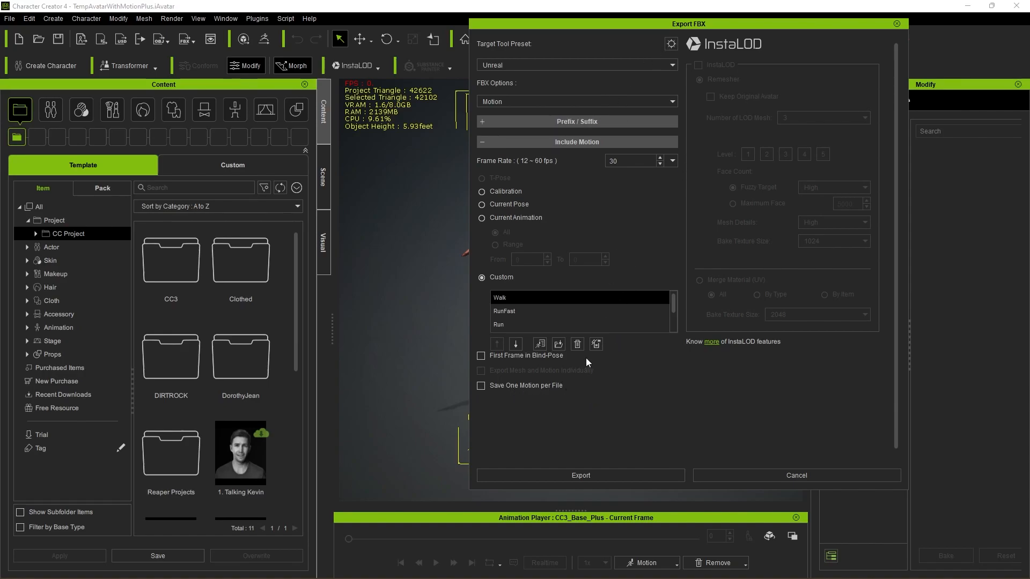
pyautogui.click(619, 478)
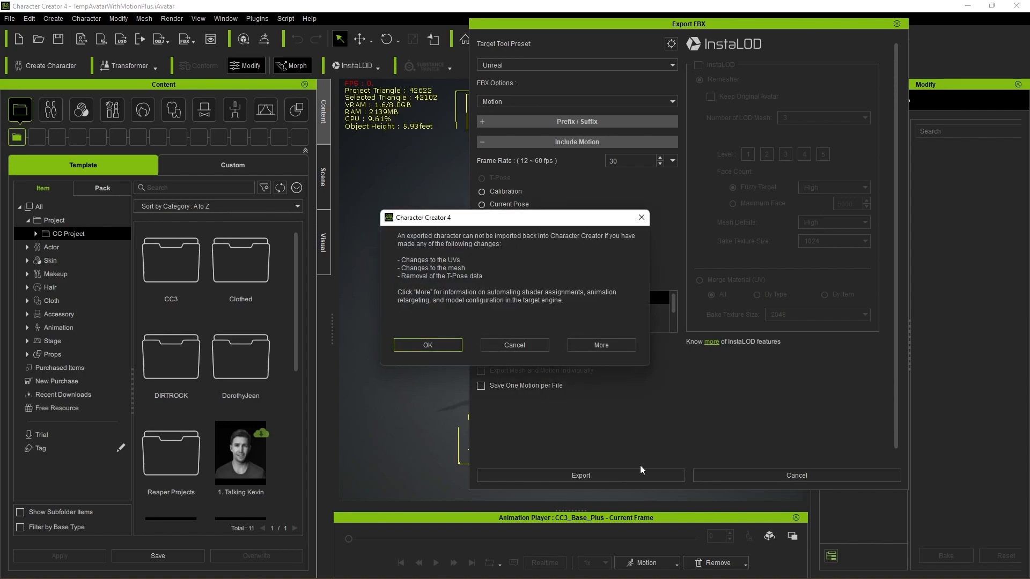
pyautogui.click(449, 348)
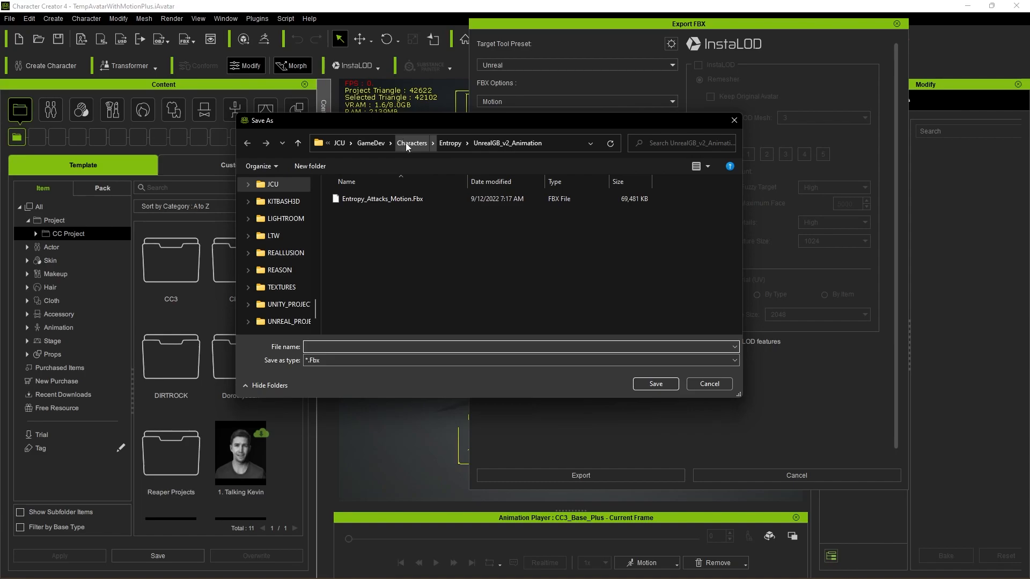
# Step: Save the motion FBX in the Entropy character's UnrealGB_v2_Animation folder under a name beginning with Entropy_Locomotion
pyautogui.click(449, 142)
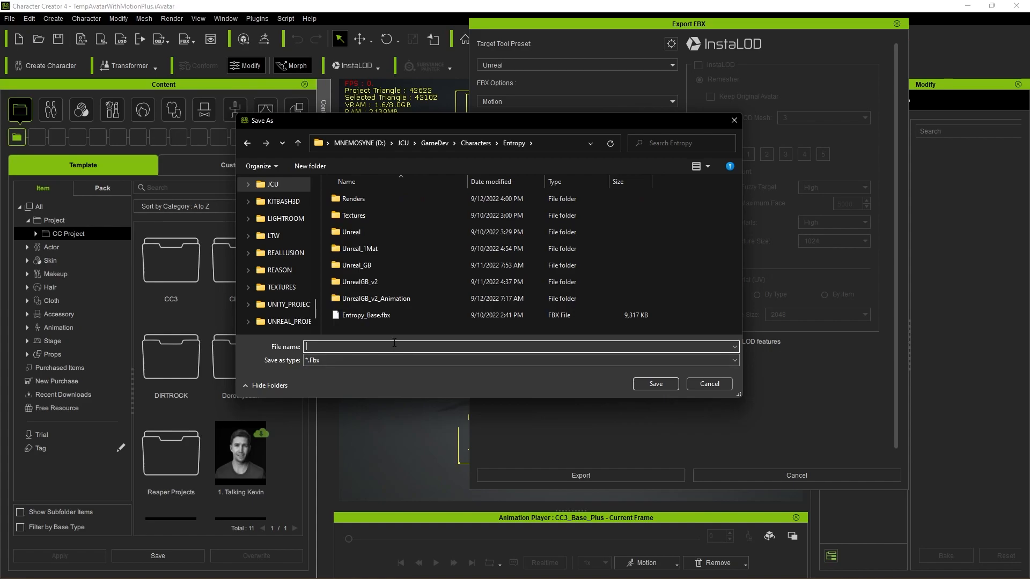
pyautogui.doubleClick(376, 299)
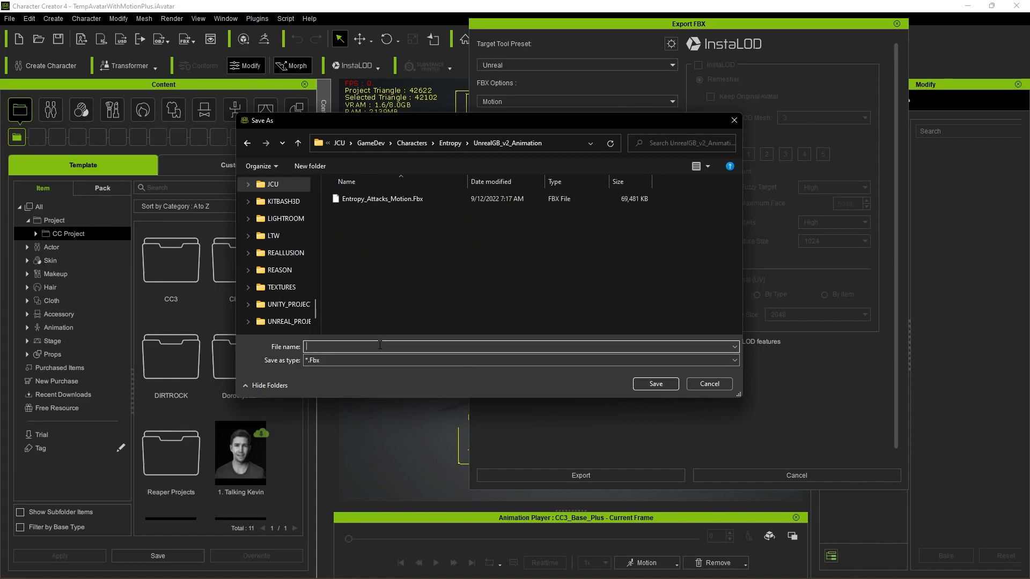
pyautogui.write('Entro')
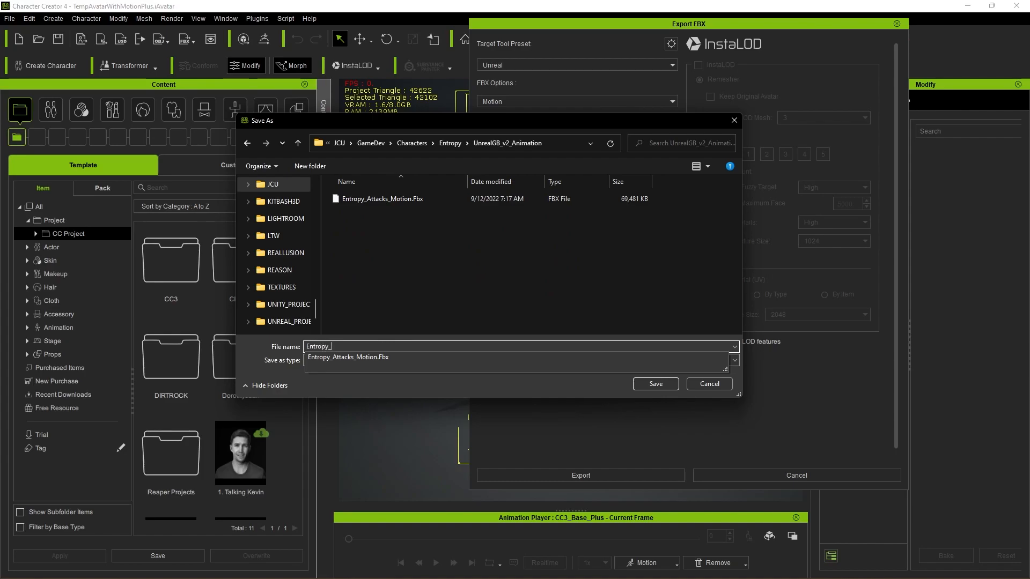
pyautogui.write('py_Locomotion')
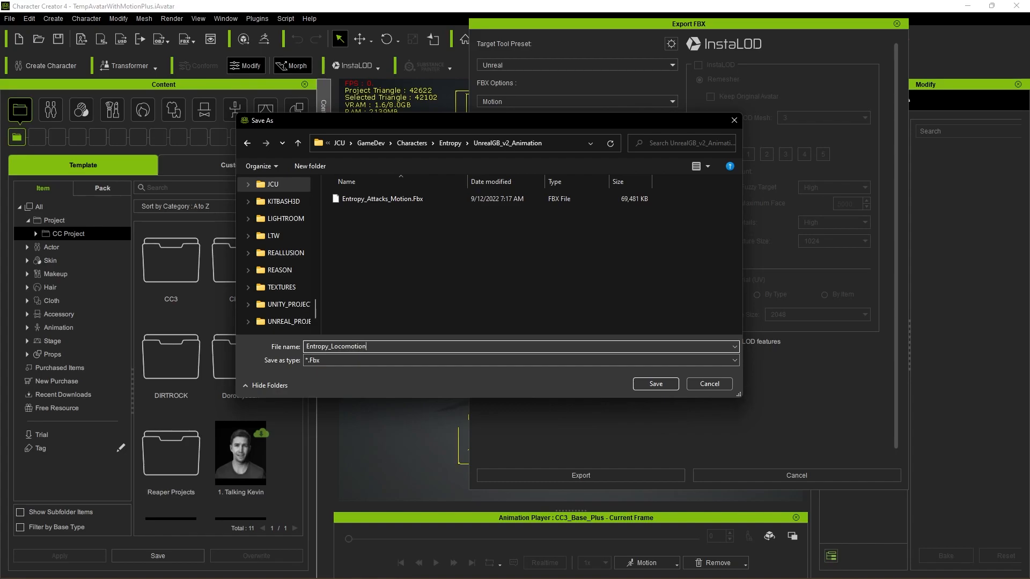
pyautogui.write('_Greast')
pyautogui.click(653, 384)
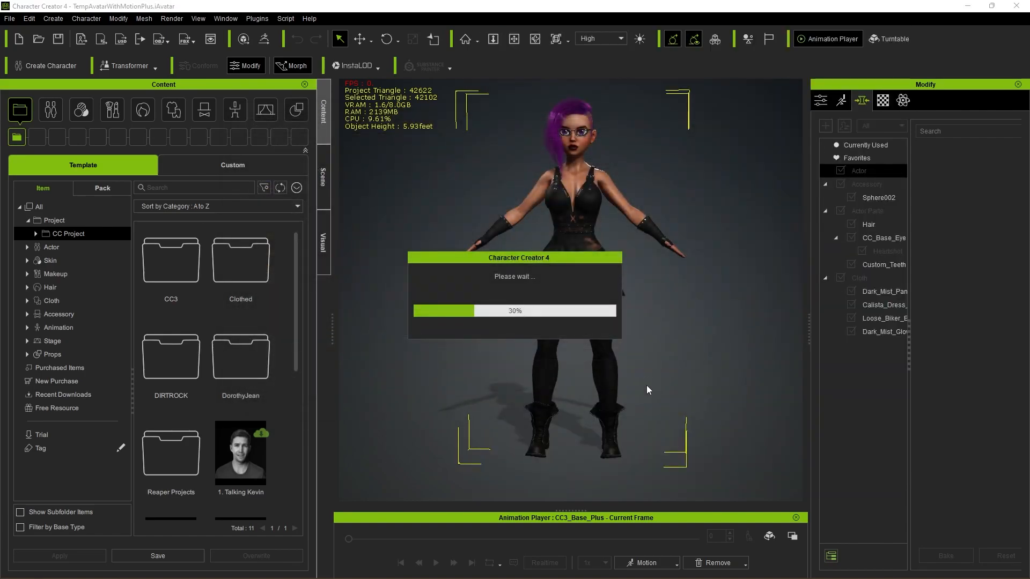
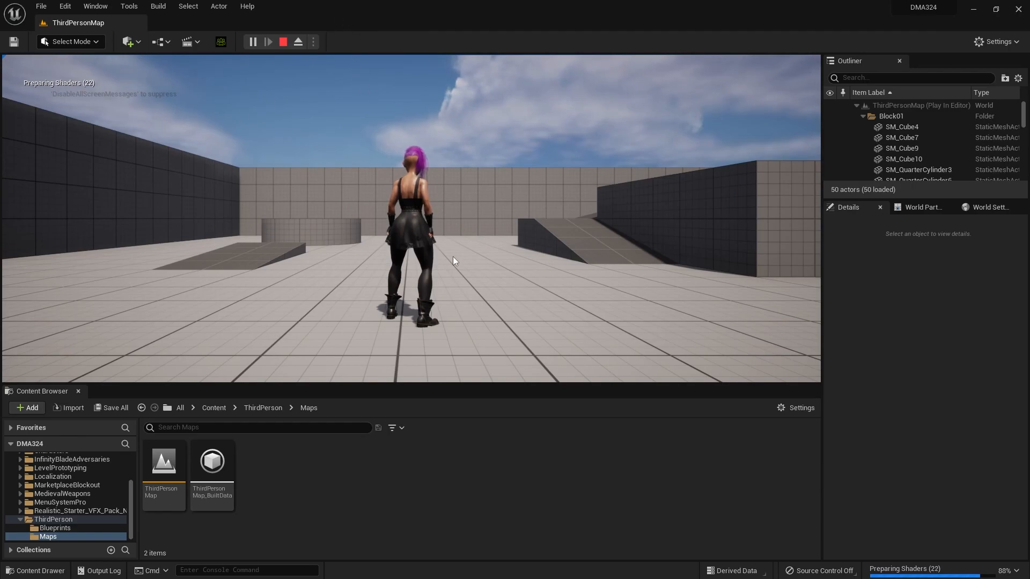
# Step: In Unreal Editor, play-test the character's running and jumping across the ramps and round platform in ThirdPersonMap, and end the play session
pyautogui.click(495, 258)
pyautogui.press('w')
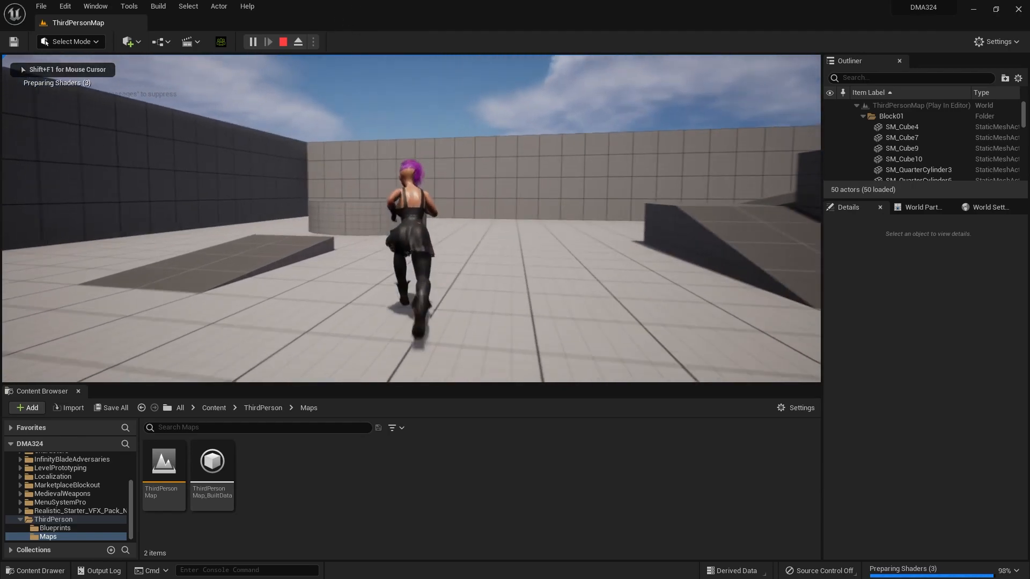
pyautogui.press('space')
pyautogui.press('s')
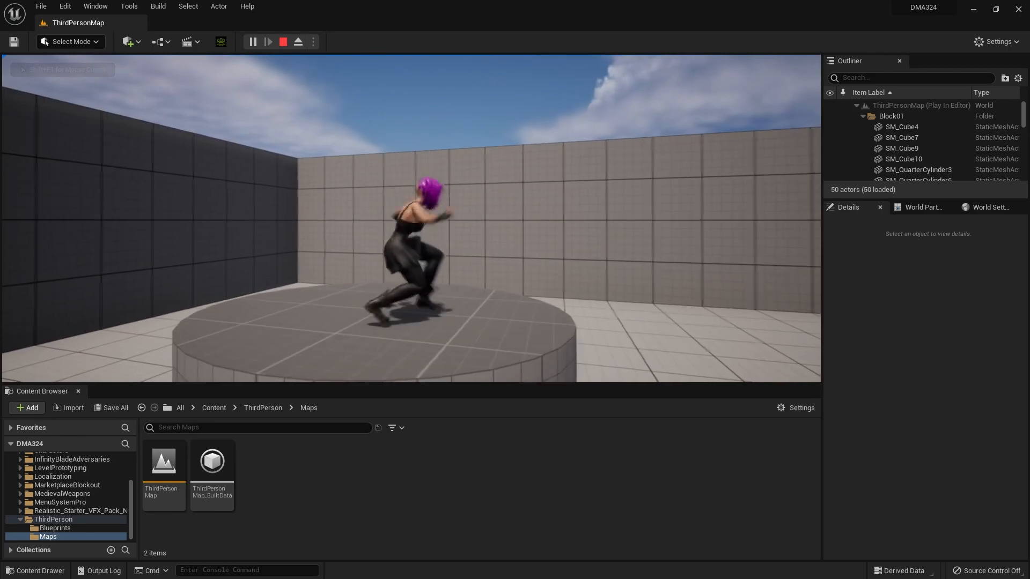
pyautogui.press('space')
pyautogui.press('d')
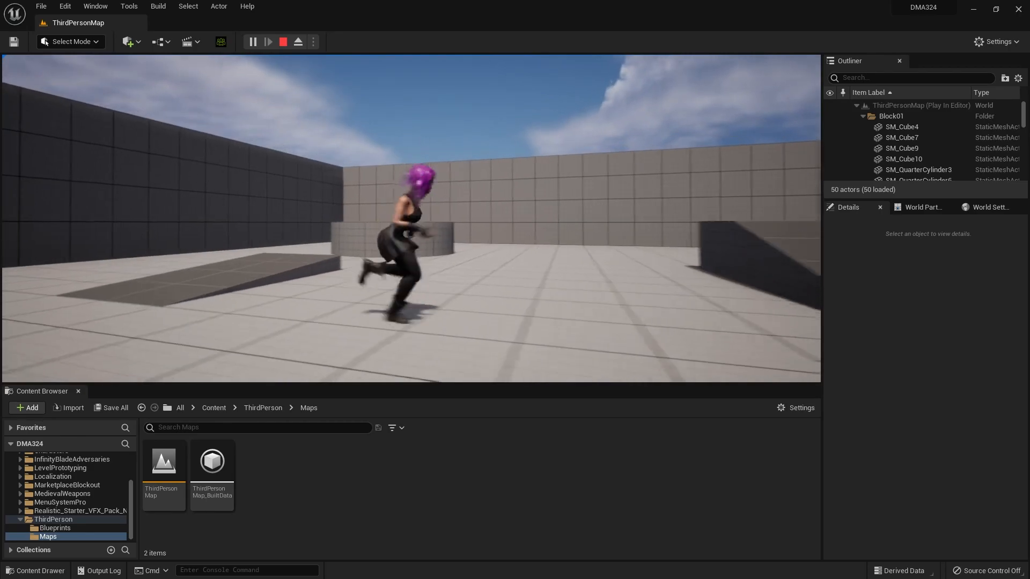
pyautogui.press('space')
pyautogui.press('w')
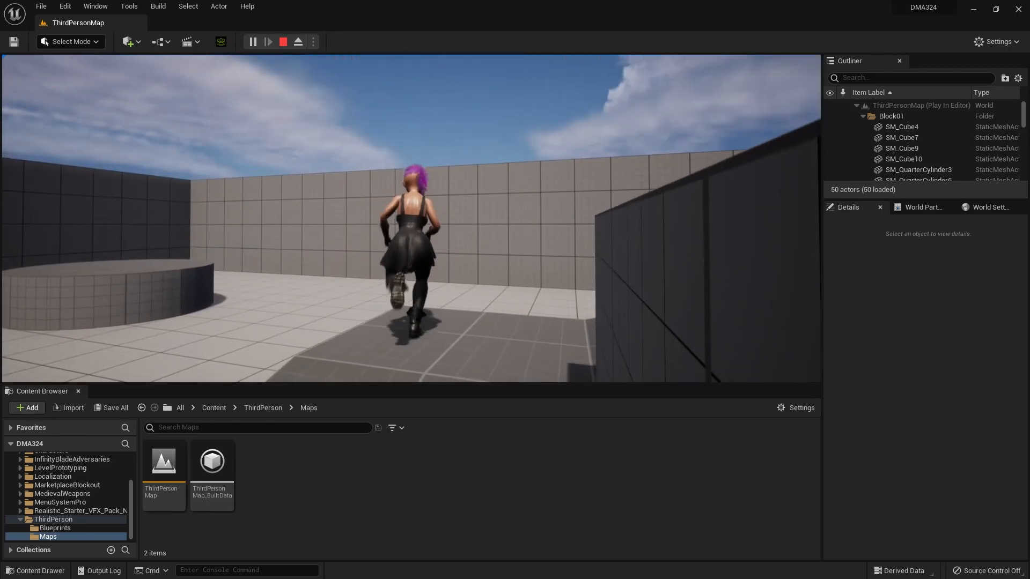
pyautogui.press('a')
pyautogui.press('space')
pyautogui.press('w')
pyautogui.press('space')
pyautogui.press('a')
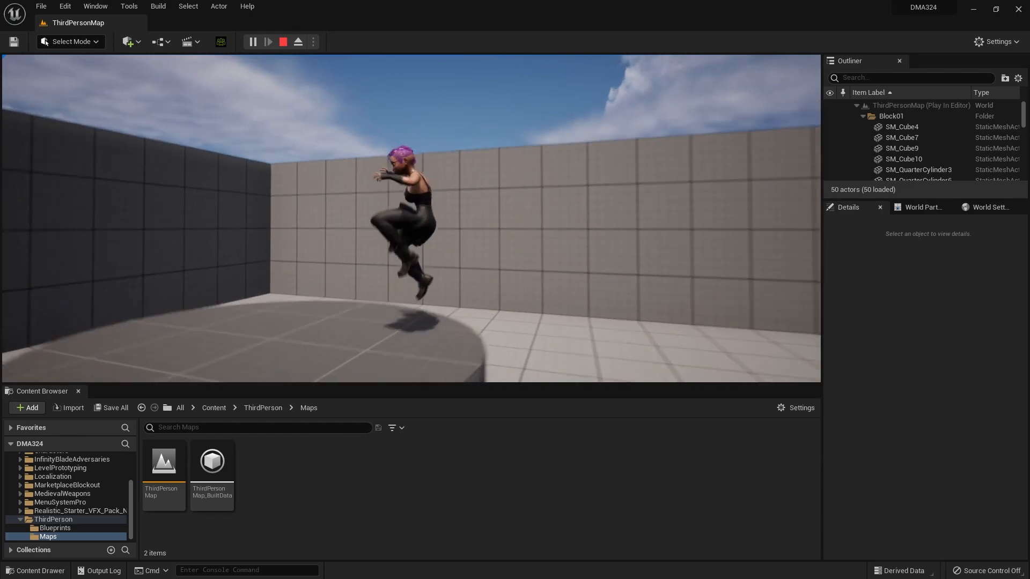
pyautogui.press('s')
pyautogui.press('space')
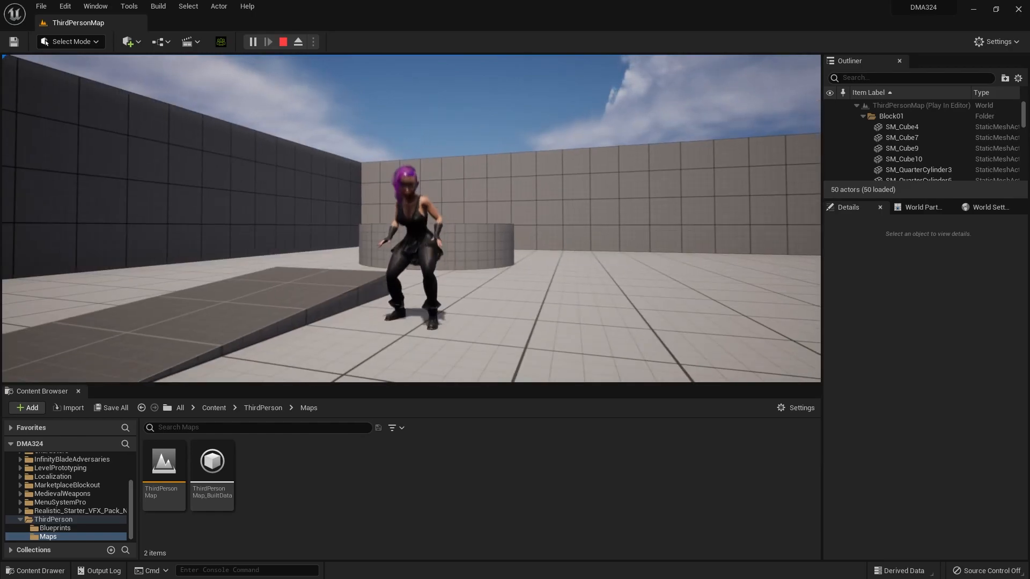
pyautogui.press('a')
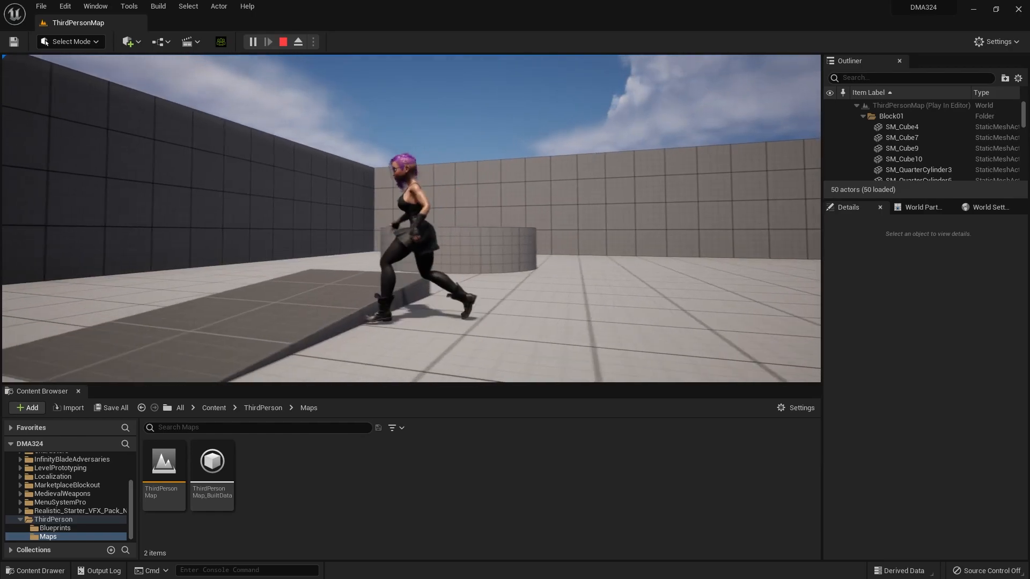
pyautogui.press('w')
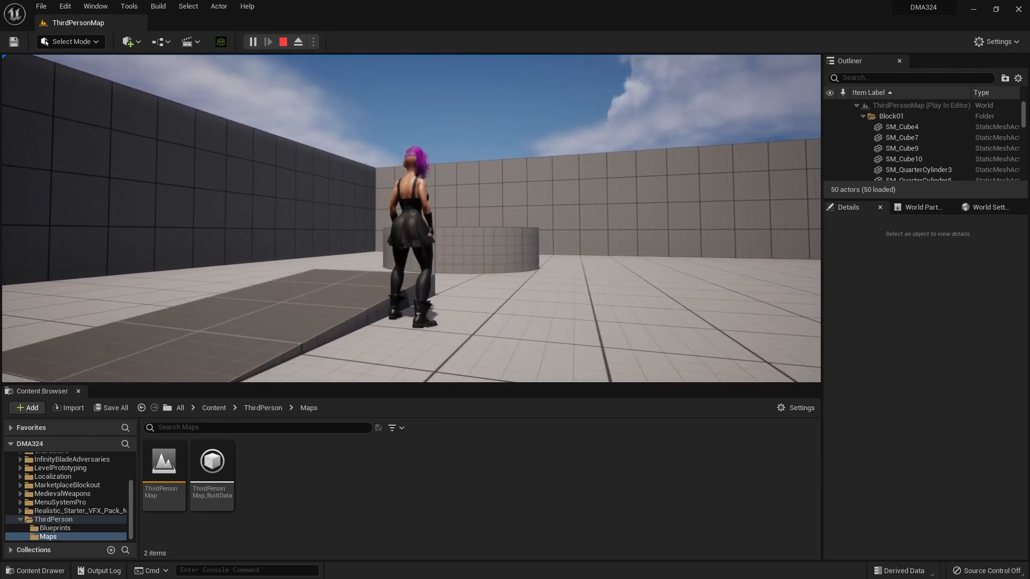
pyautogui.press('w')
pyautogui.press('space')
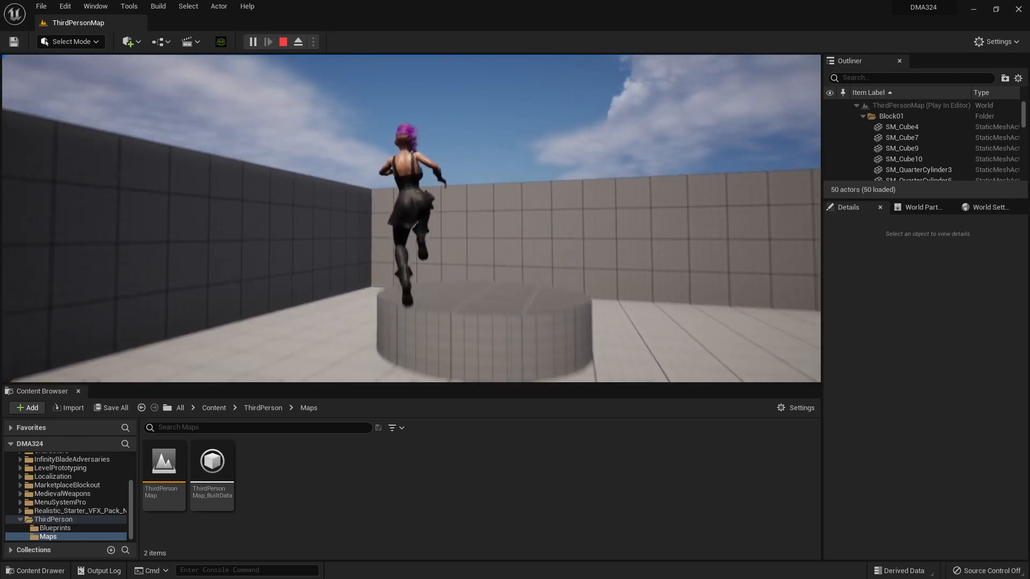
pyautogui.press('space')
pyautogui.press('s')
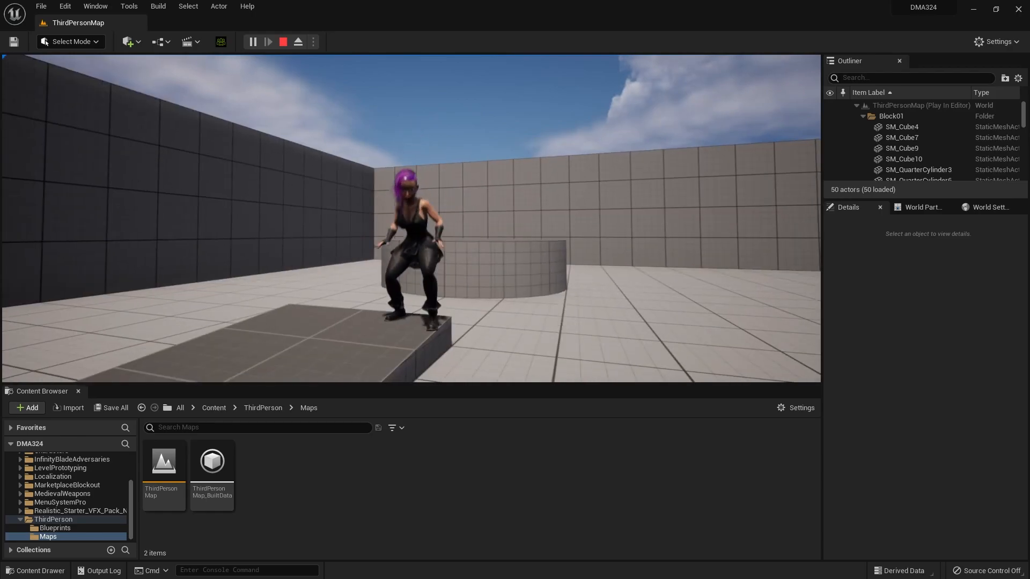
pyautogui.press('s')
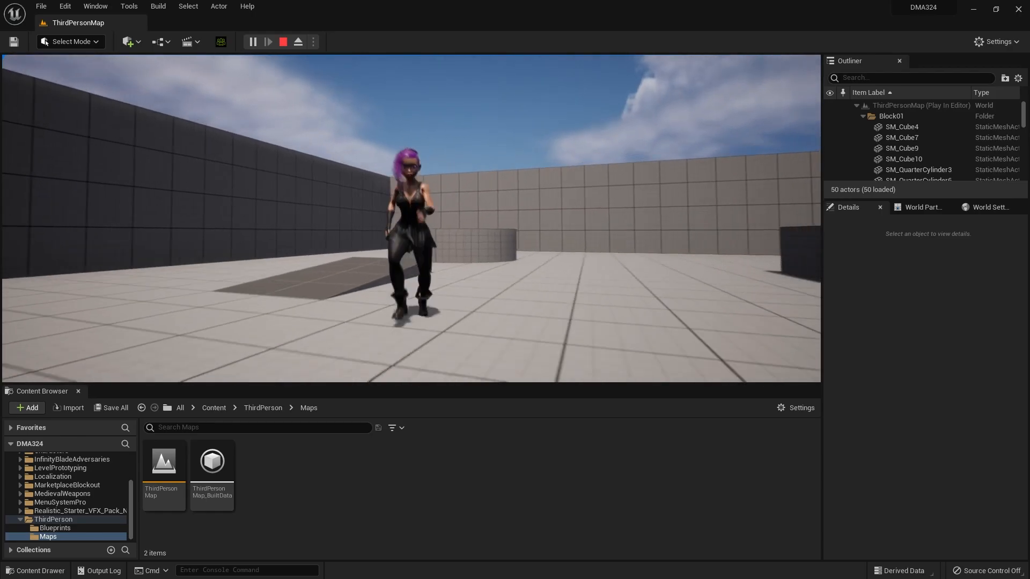
pyautogui.press('Escape')
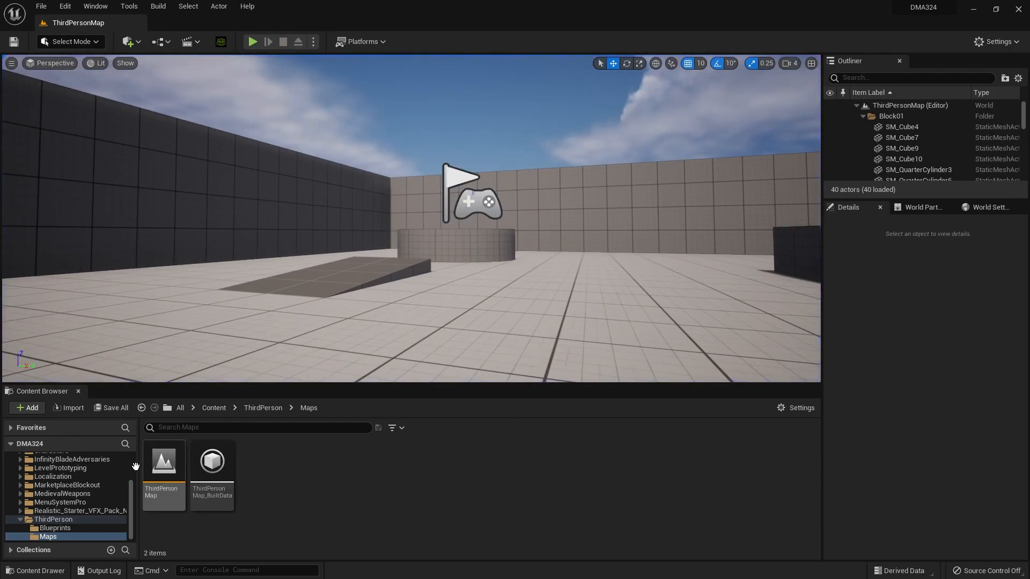
# Step: Open the Animations folder of the Entropy character under _OurGame/Characters in the project content
pyautogui.scroll(3, 69, 493)
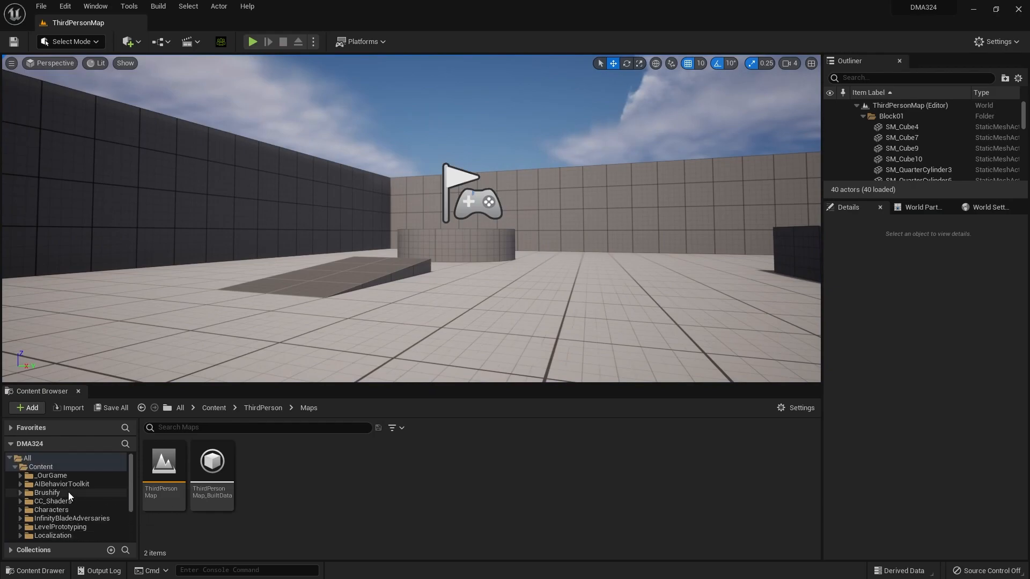
pyautogui.click(21, 475)
pyautogui.click(24, 493)
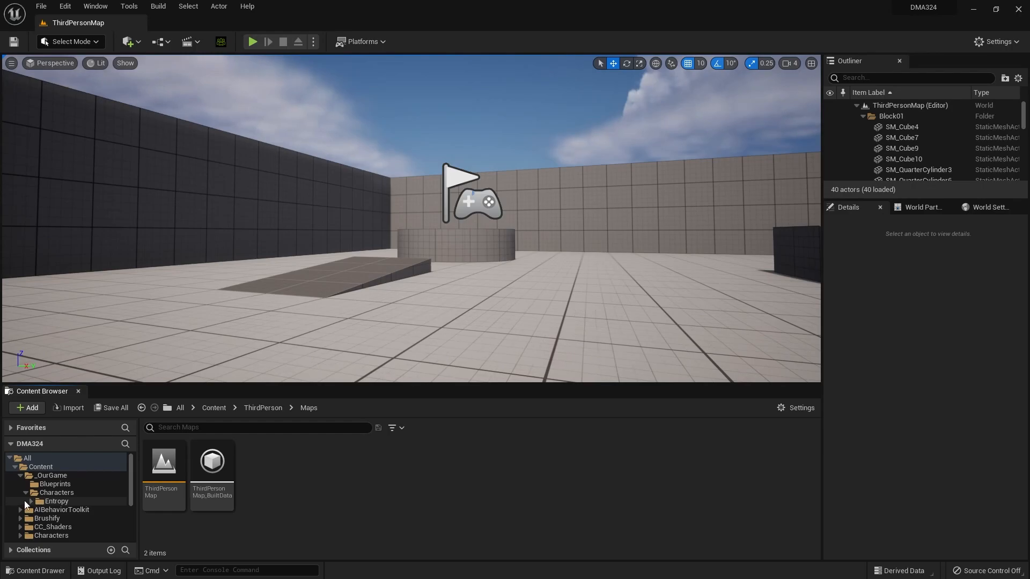
pyautogui.click(28, 501)
pyautogui.click(67, 503)
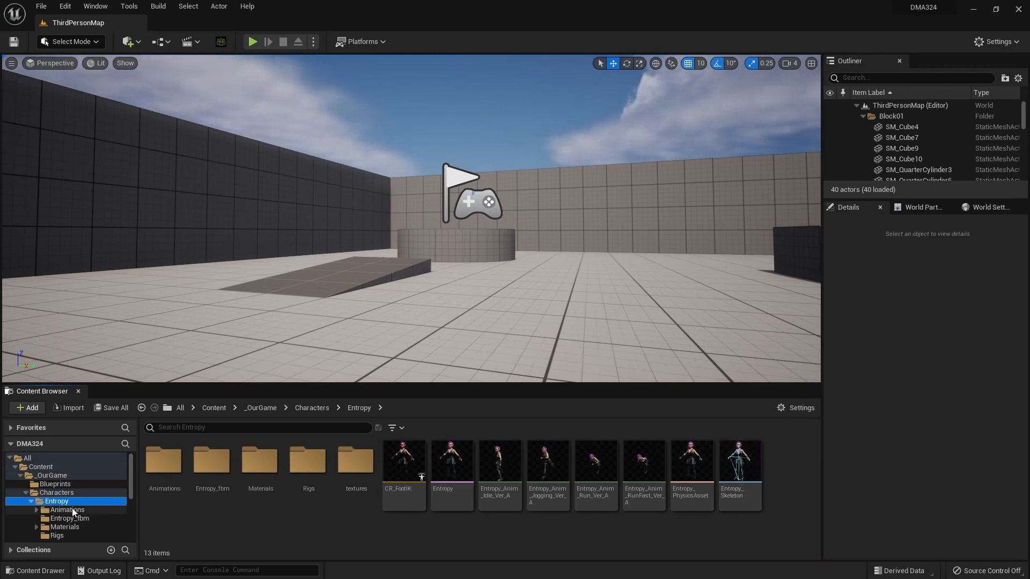
pyautogui.click(37, 510)
pyautogui.click(61, 510)
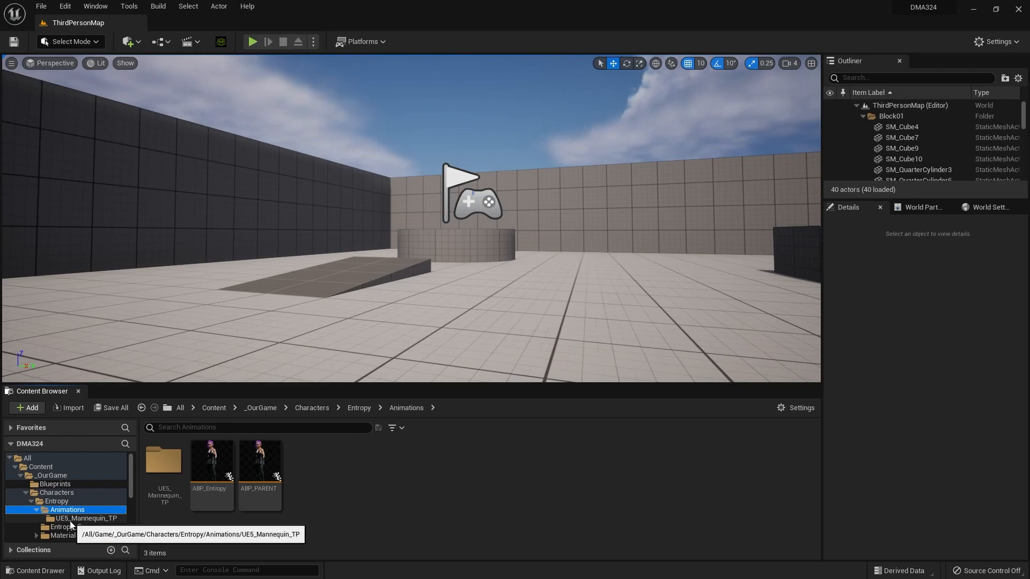
# Step: Create a new folder named GreatSword inside Entropy's Animations folder and open it
pyautogui.rightClick(359, 479)
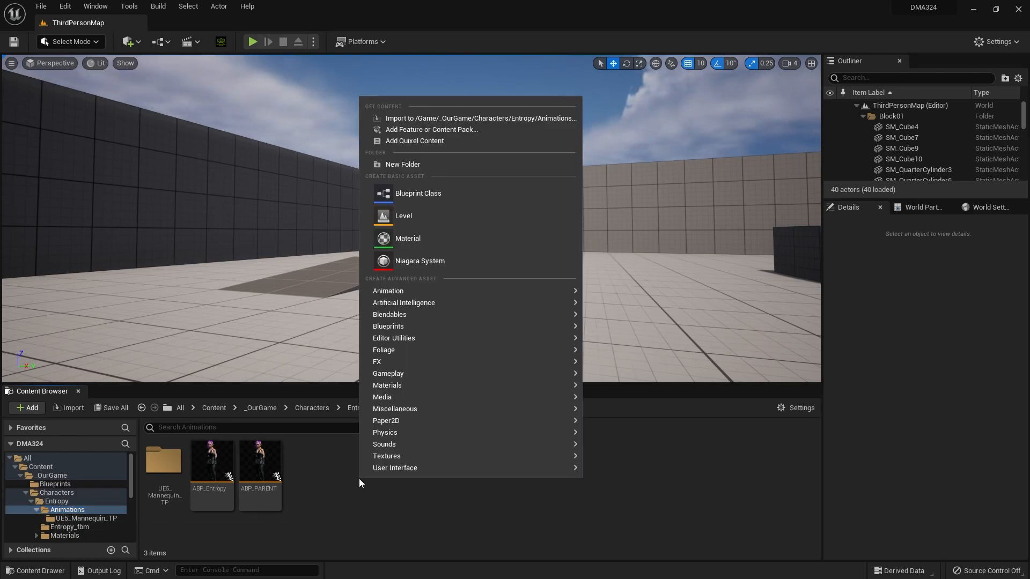
pyautogui.click(465, 164)
pyautogui.write('Gre')
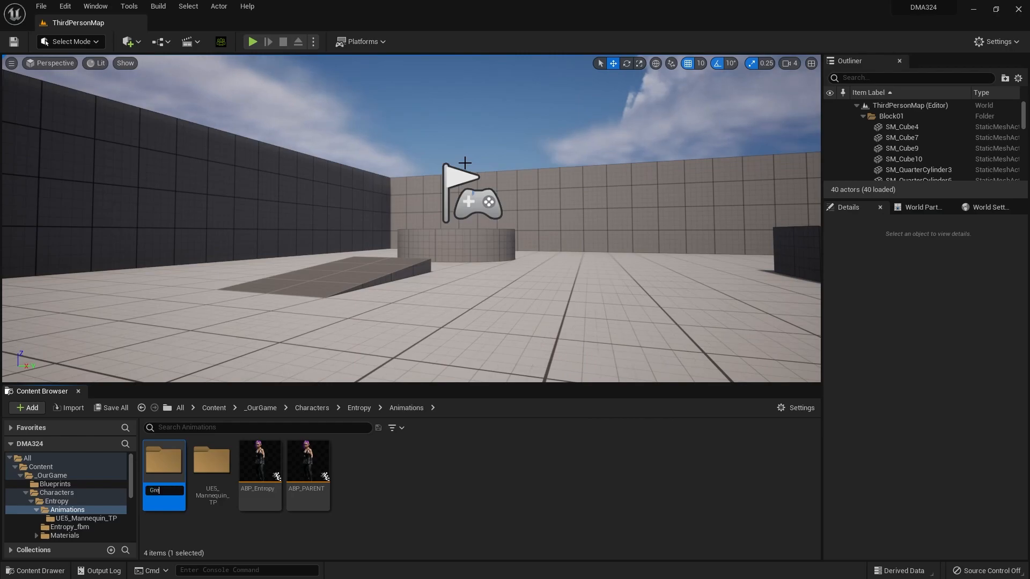
pyautogui.write('atSword')
pyautogui.press('Return')
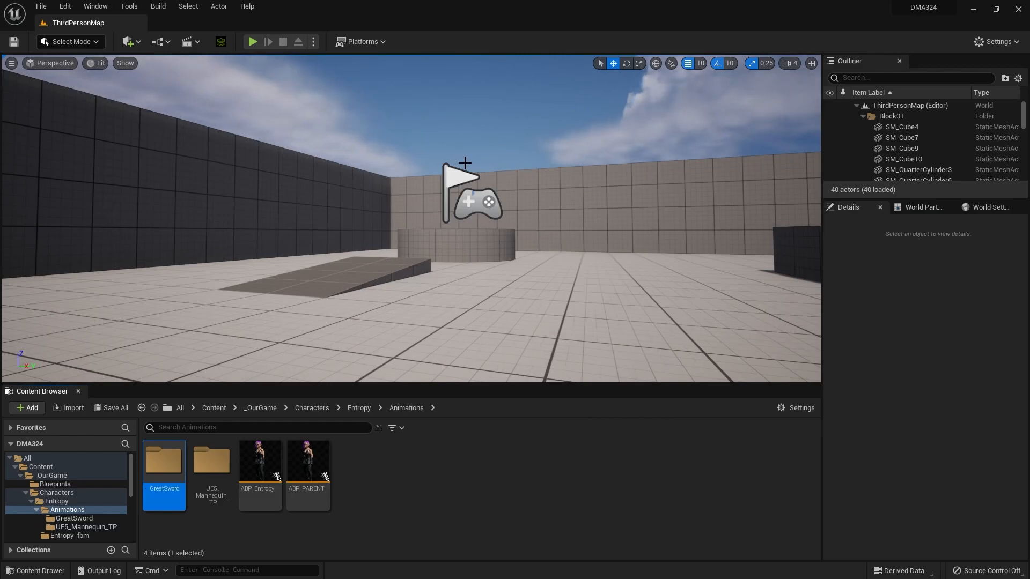
pyautogui.doubleClick(170, 465)
# Step: Start an import into the GreatSword folder using Entropy_Locomotion_GreatSword_Motion.Fbx from Entropy's UnrealGB_v2_Animation folder
pyautogui.rightClick(186, 467)
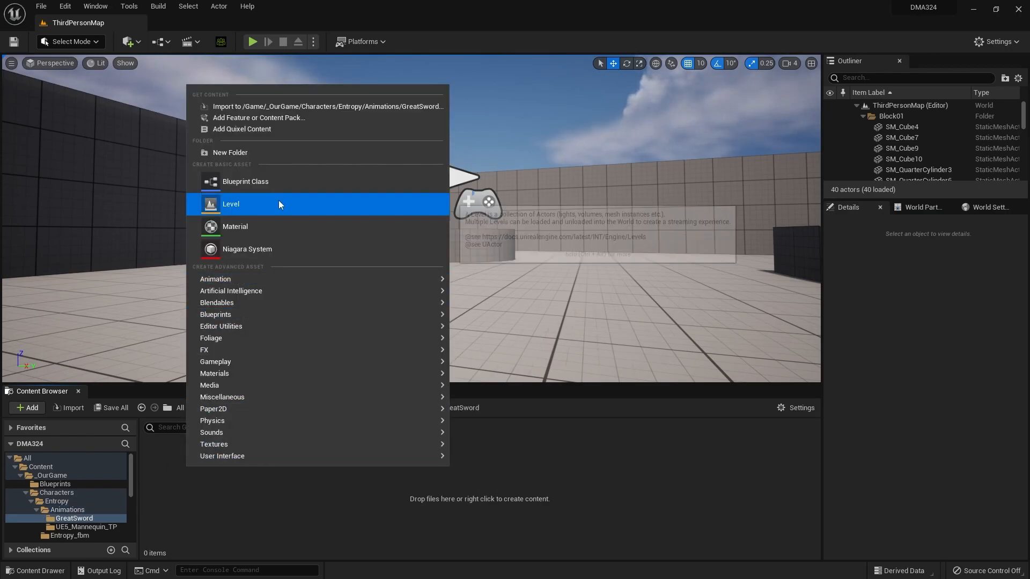
pyautogui.click(296, 107)
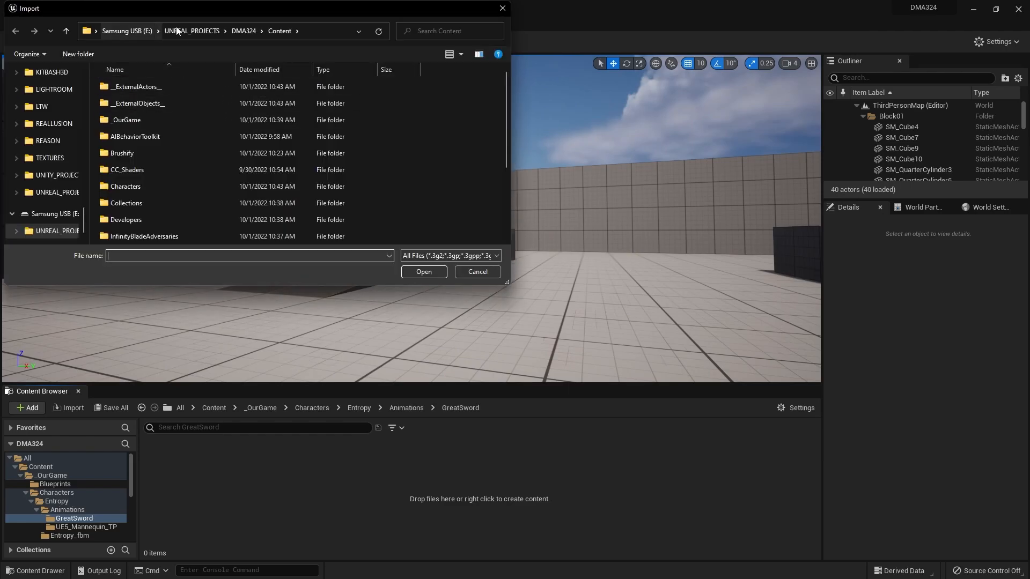
pyautogui.scroll(1, 65, 118)
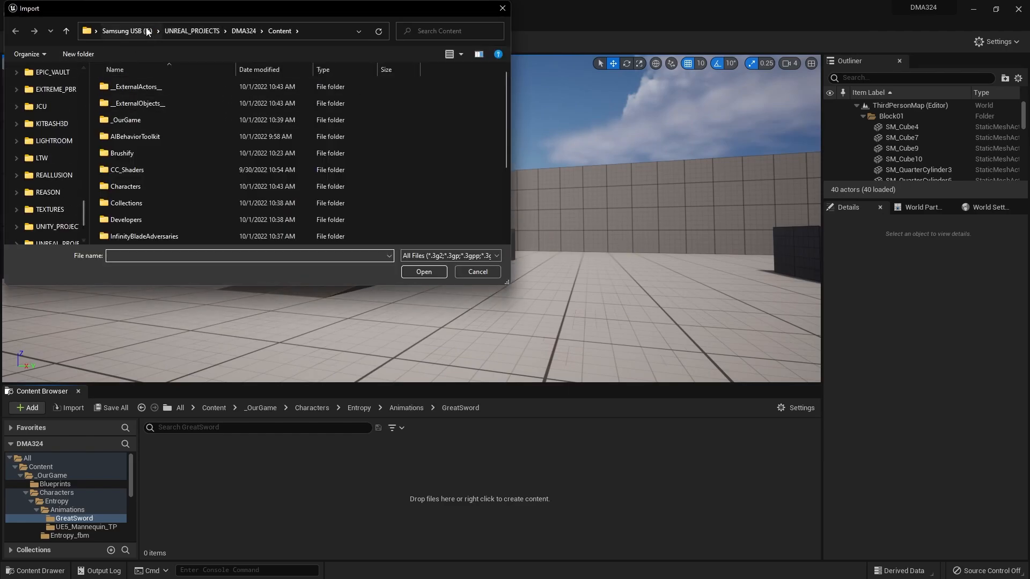
pyautogui.scroll(-5, 66, 114)
pyautogui.scroll(10, 65, 107)
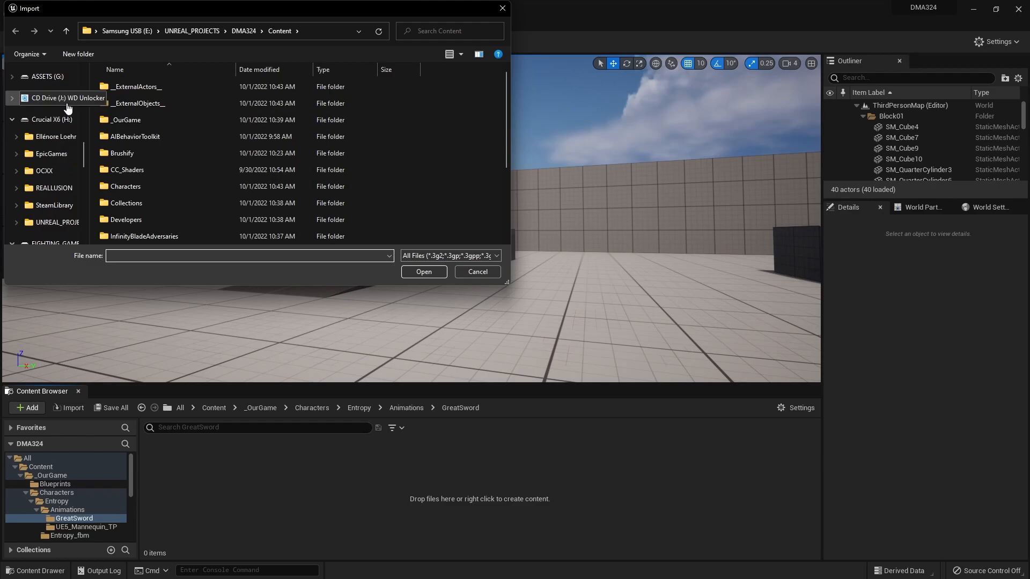
pyautogui.scroll(3, 51, 142)
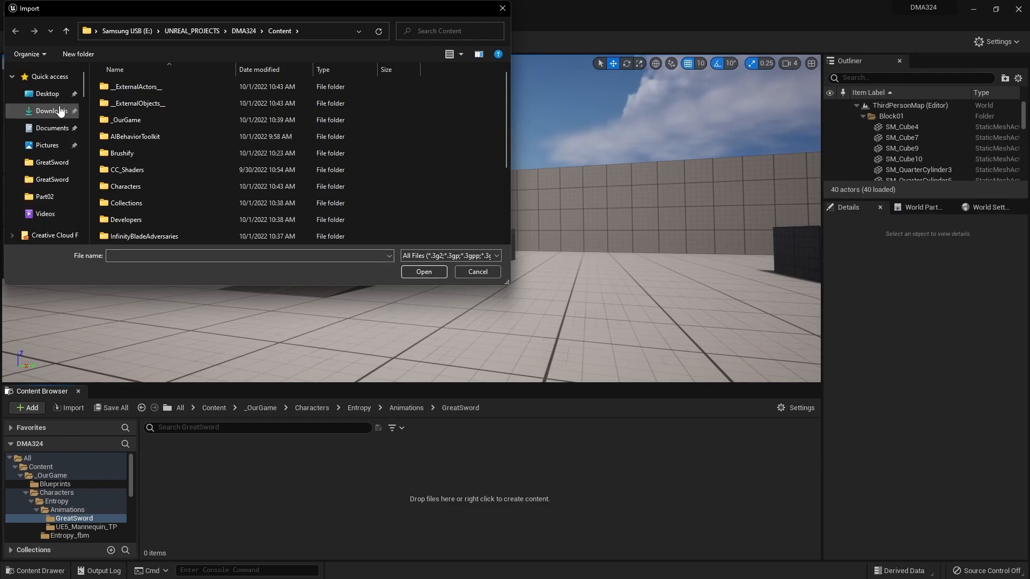
pyautogui.click(44, 95)
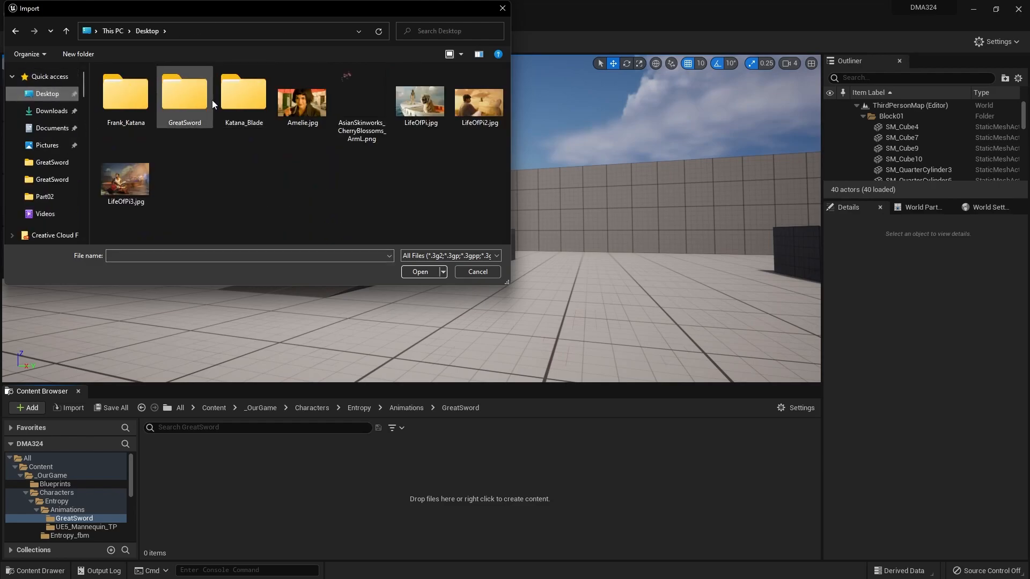
pyautogui.doubleClick(185, 99)
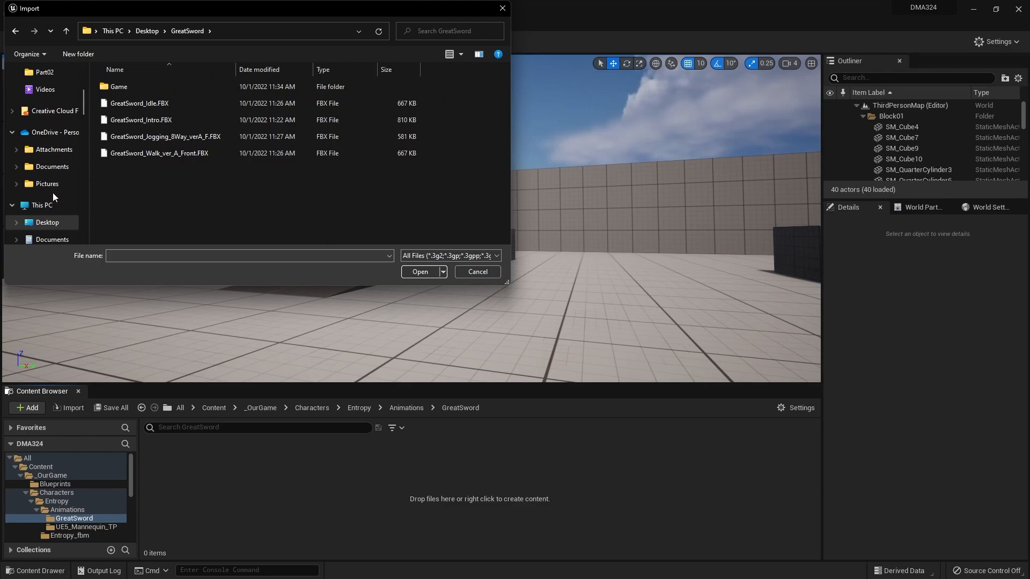
pyautogui.scroll(-1, 53, 193)
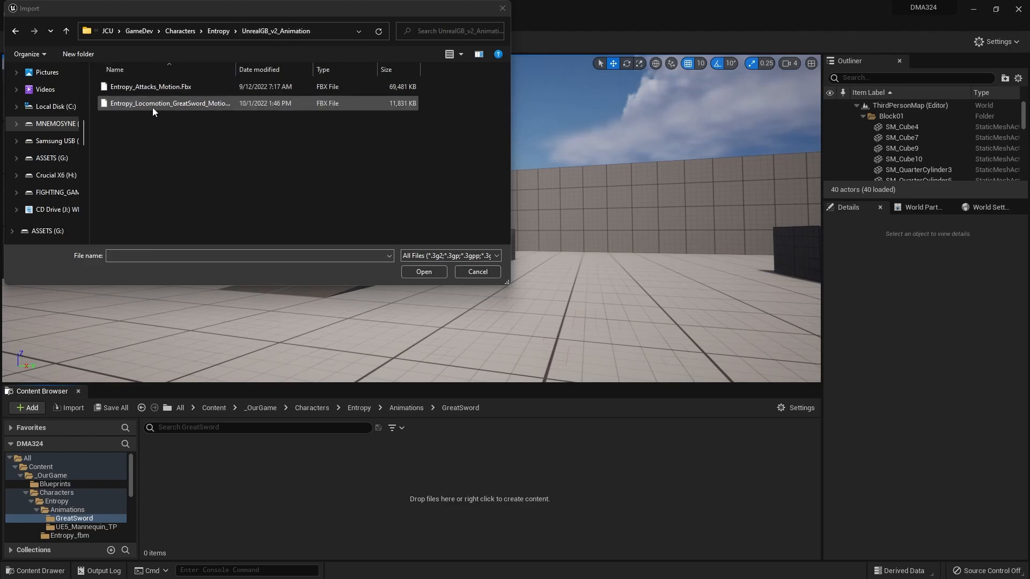
pyautogui.click(197, 104)
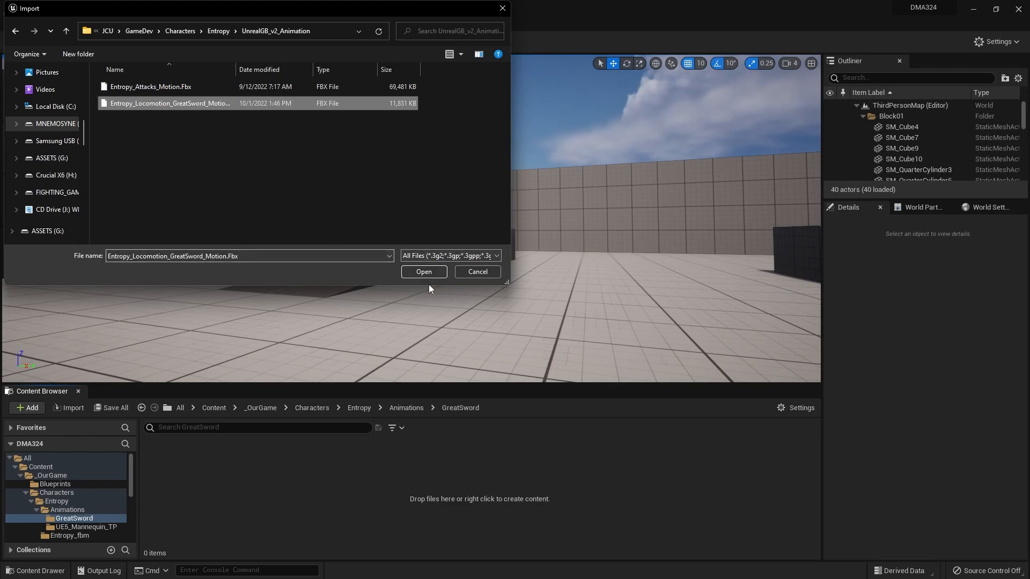
pyautogui.click(424, 270)
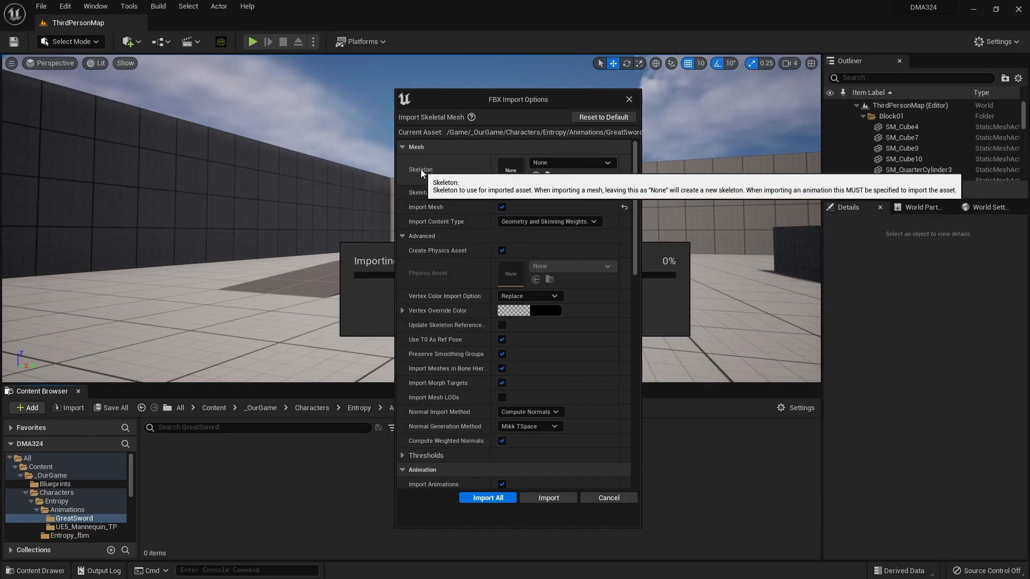
# Step: Assign Entropy_Skeleton as the import skeleton, turn off Import Mesh, and review the remaining FBX animation import options
pyautogui.click(604, 164)
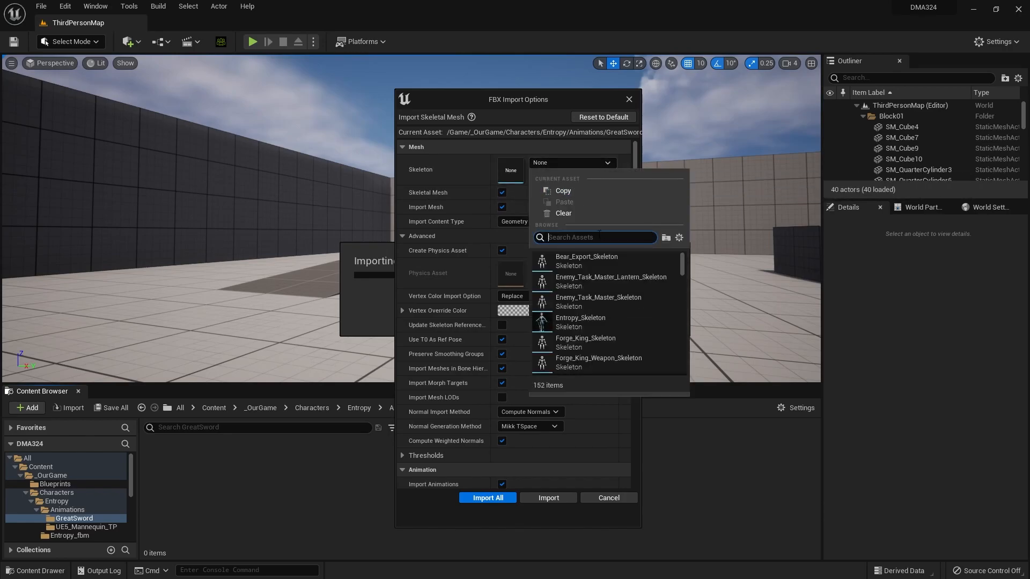
pyautogui.click(625, 320)
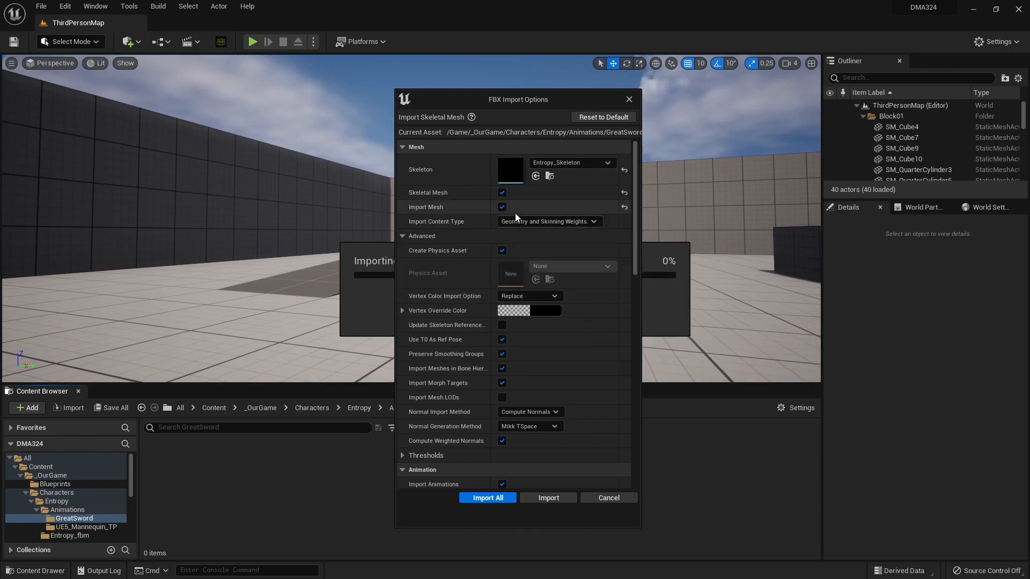
pyautogui.click(502, 207)
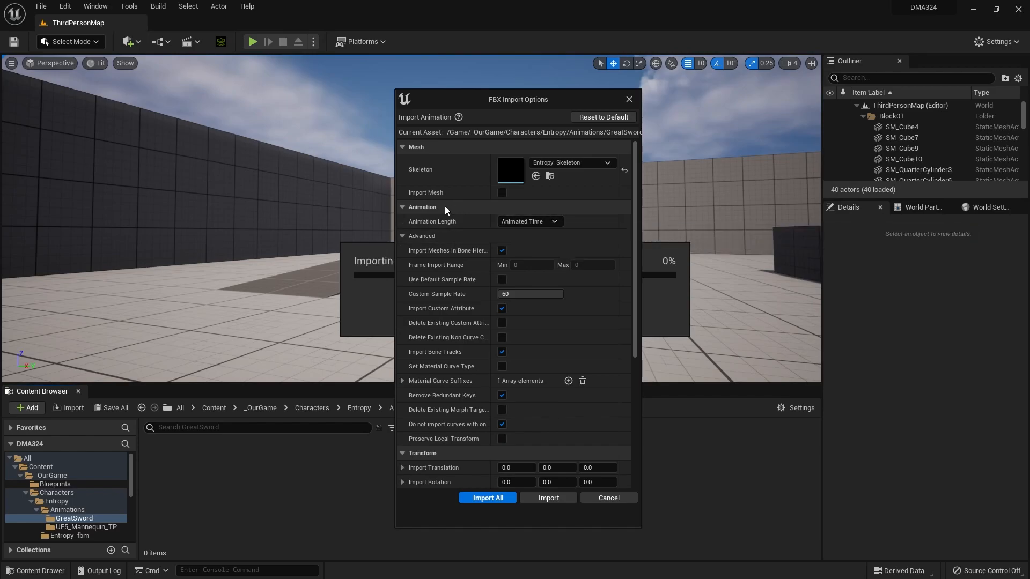
pyautogui.scroll(-2, 463, 252)
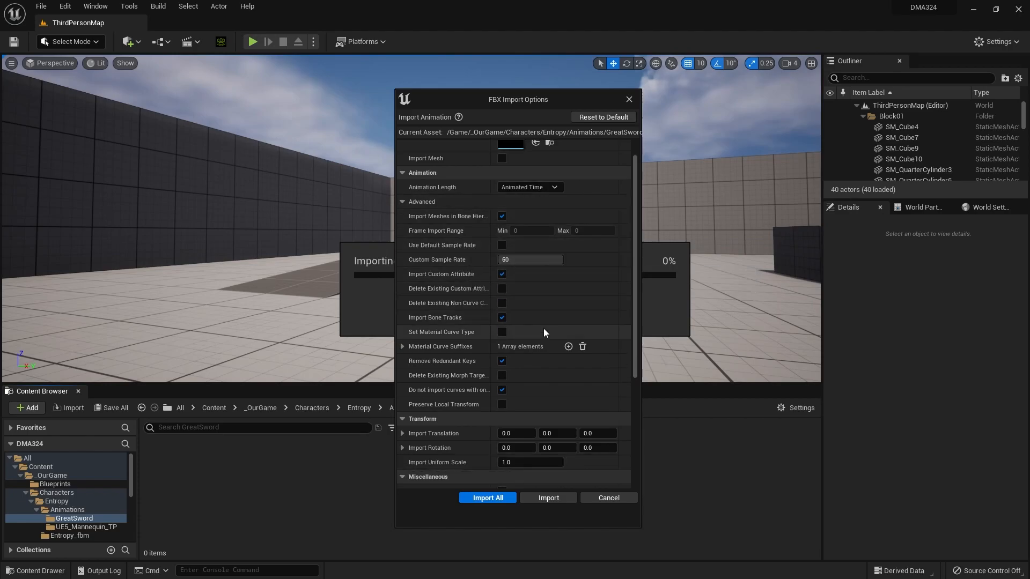
pyautogui.scroll(-3, 574, 305)
pyautogui.scroll(5, 616, 355)
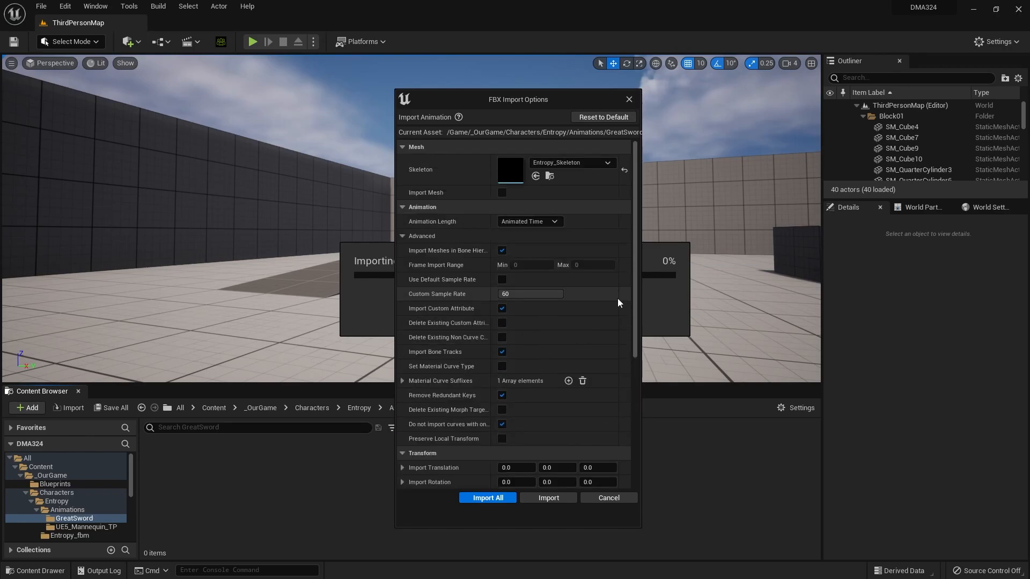
pyautogui.scroll(-10, 618, 301)
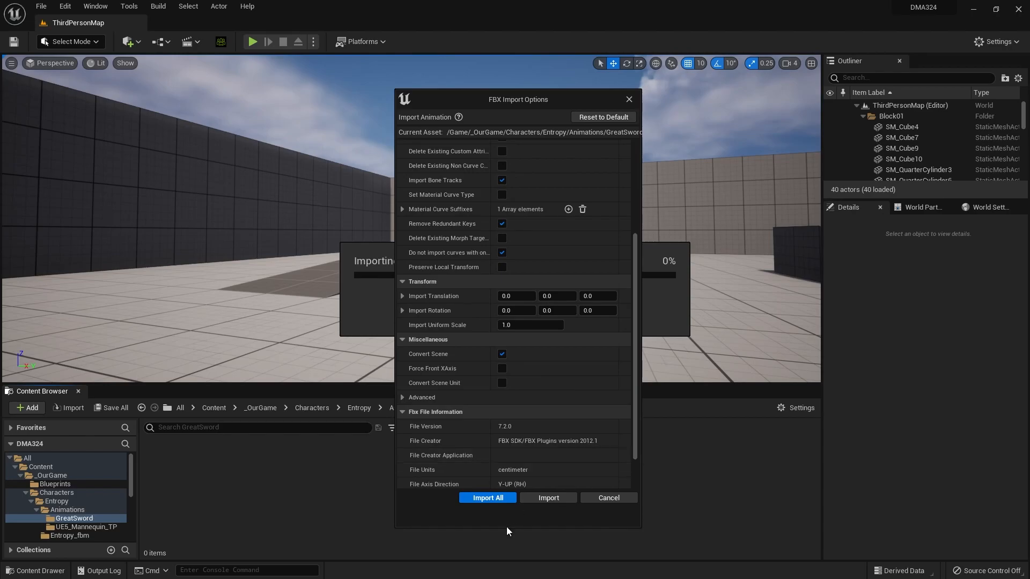
# Step: Import all animations with the chosen FBX settings and open the imported Entropy_Locomotion_GreatSword_Motion_Idle sequence
pyautogui.click(494, 498)
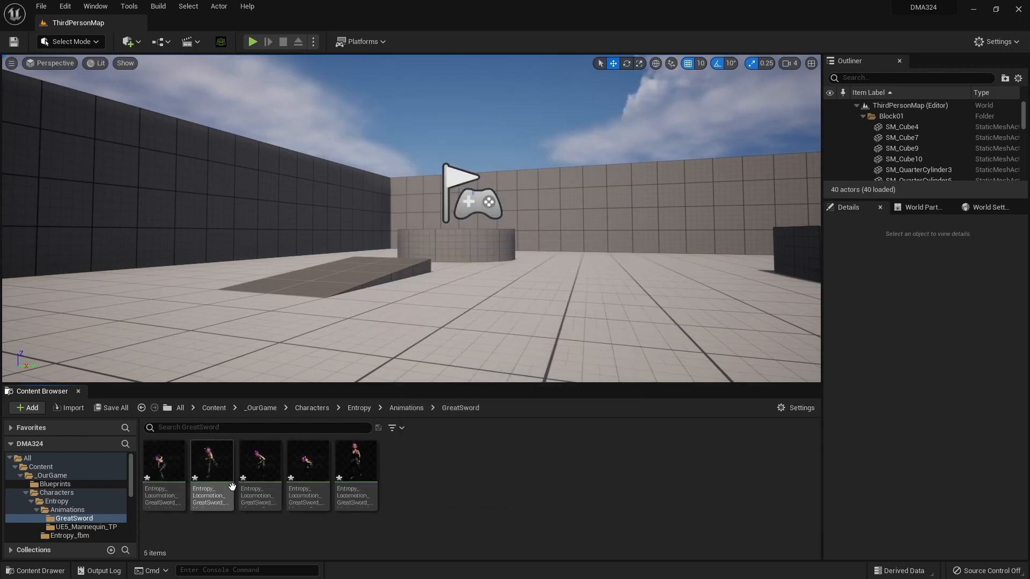
pyautogui.click(154, 461)
pyautogui.doubleClick(154, 462)
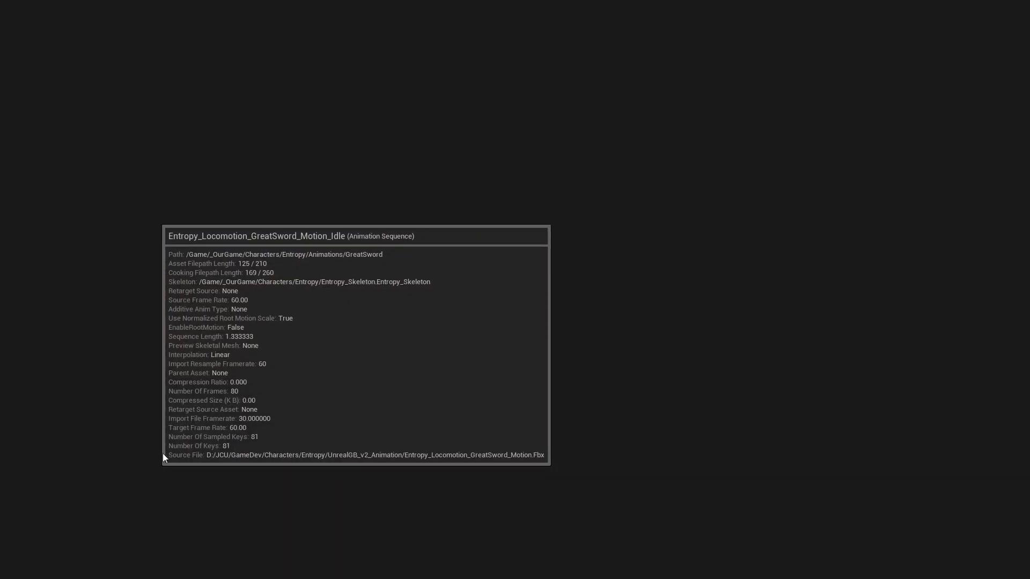
# Step: Examine the great sword idle animation on Entropy from several distances and angles, and close its editor
pyautogui.scroll(-5, 480, 295)
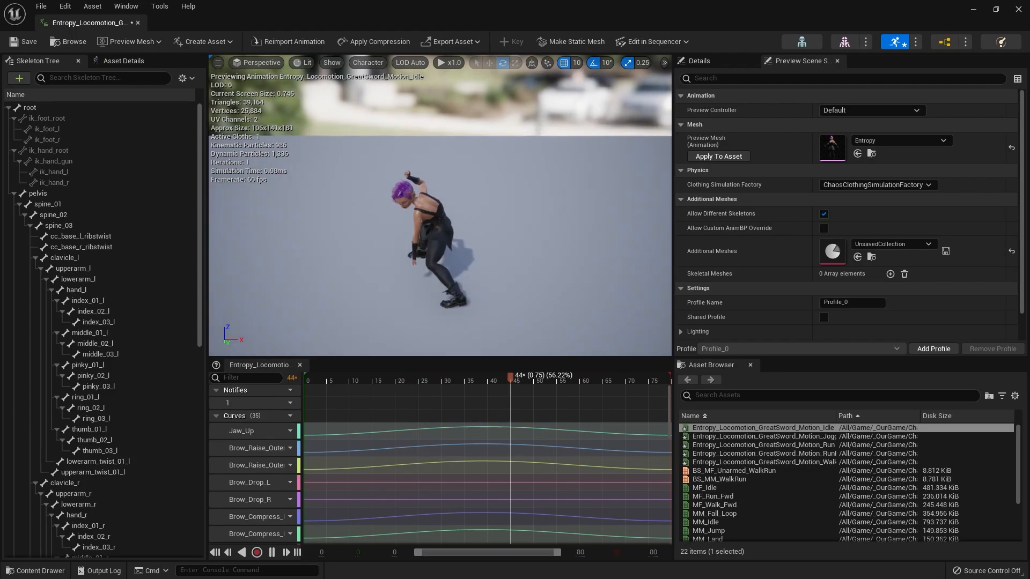
pyautogui.moveTo(480, 294)
pyautogui.keyDown('alt'); pyautogui.mouseDown()
pyautogui.moveTo(552, 231)
pyautogui.moveTo(633, 225)
pyautogui.moveTo(542, 231)
pyautogui.moveTo(472, 290)
pyautogui.moveTo(429, 274)
pyautogui.moveTo(482, 225)
pyautogui.moveTo(515, 279)
pyautogui.moveTo(483, 242)
pyautogui.moveTo(478, 291)
pyautogui.mouseUp(); pyautogui.keyUp('alt')
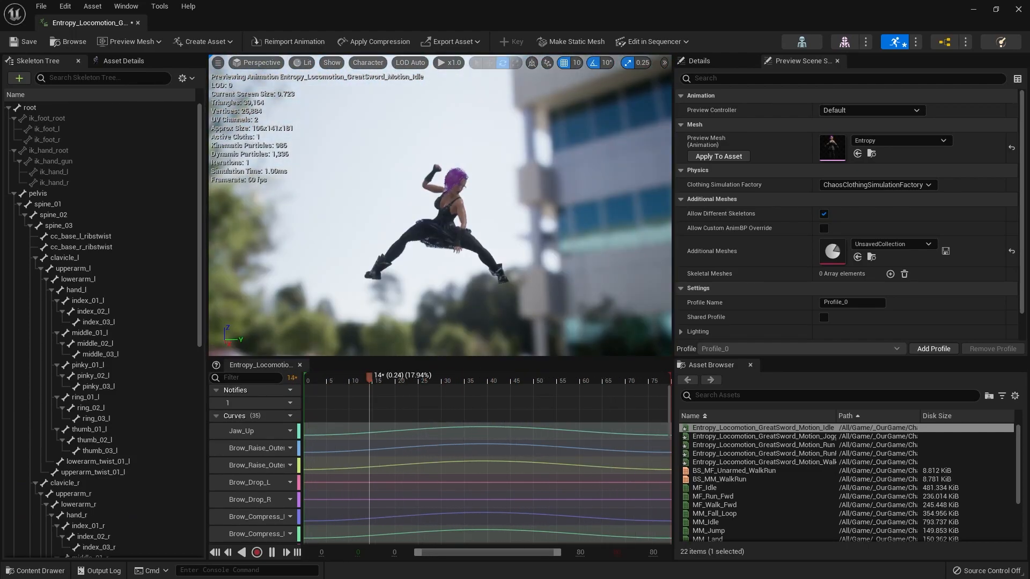
pyautogui.scroll(3, 472, 231)
pyautogui.scroll(6, 475, 233)
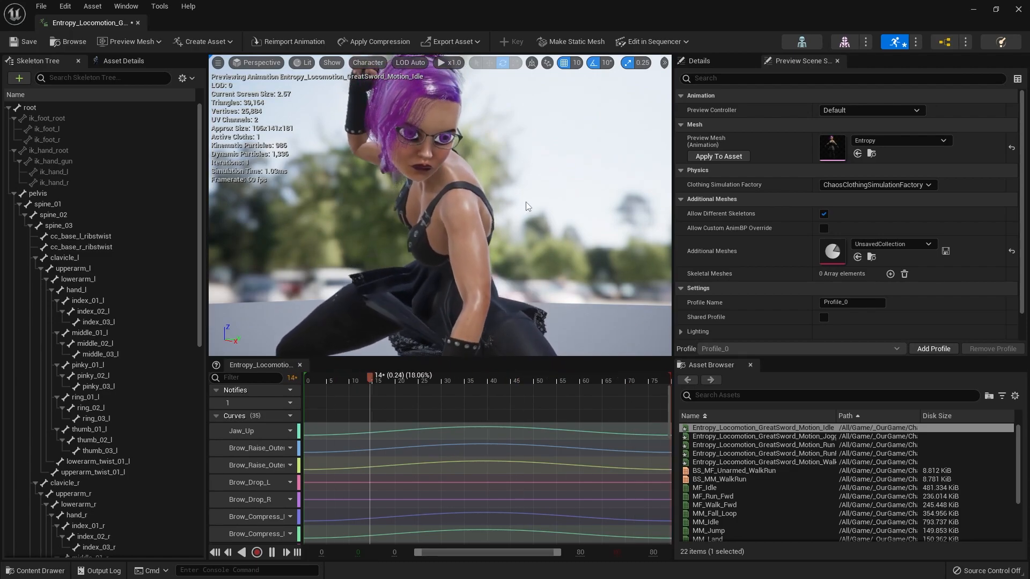
pyautogui.scroll(-6, 382, 215)
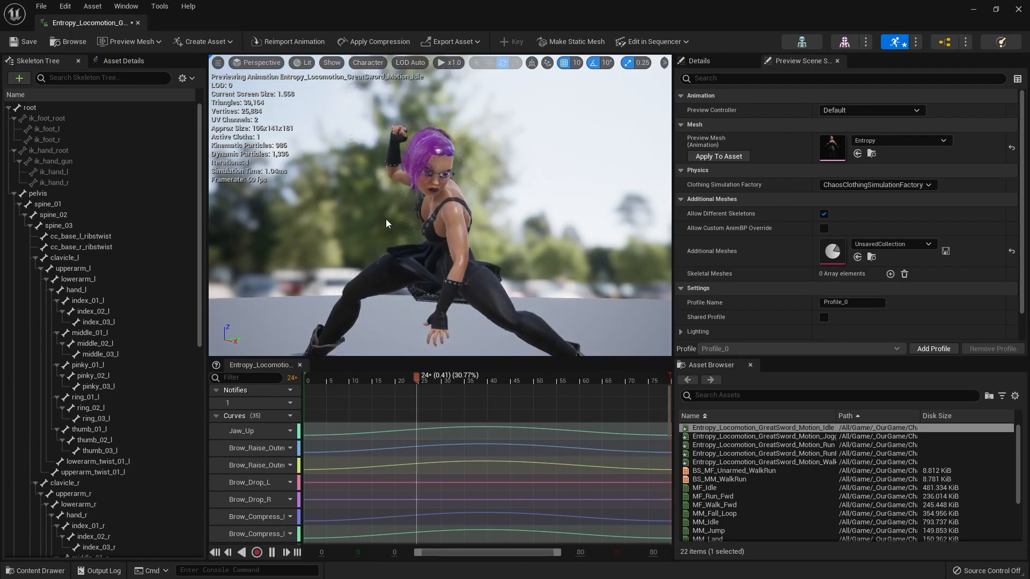
pyautogui.click(138, 22)
pyautogui.click(444, 479)
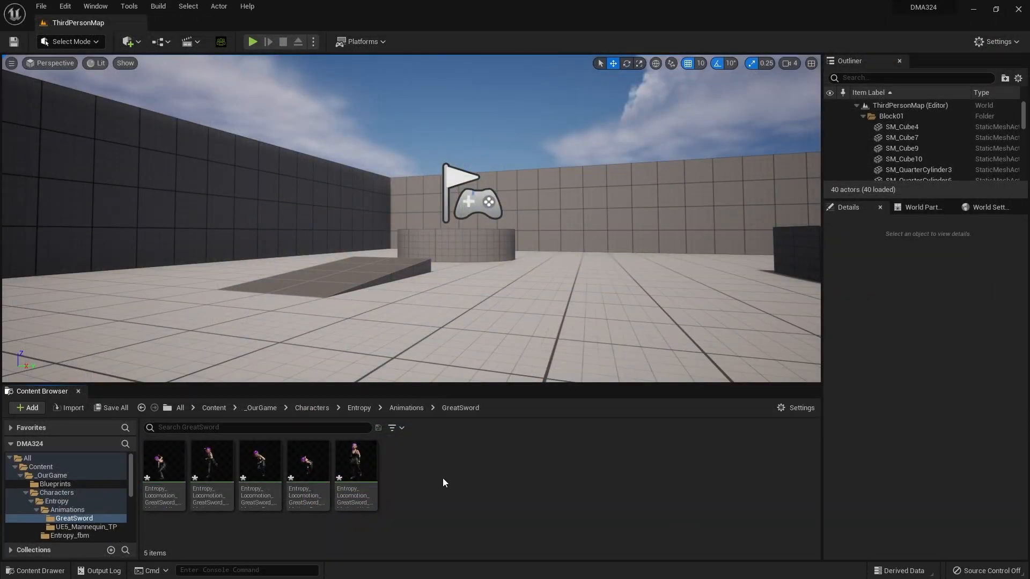
# Step: Return to Entropy's Animations folder and open the ABP_Entropy animation blueprint
pyautogui.click(69, 492)
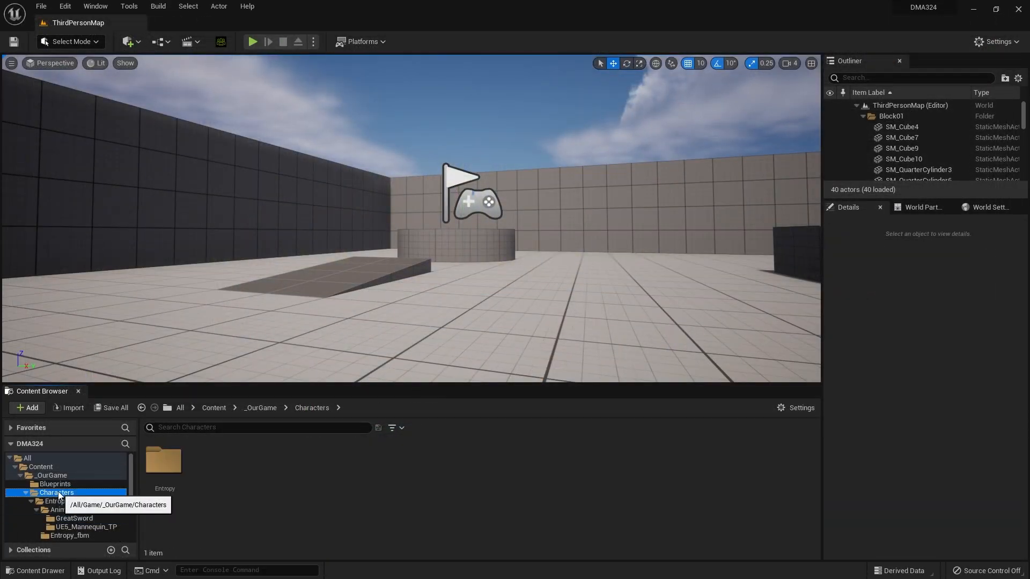
pyautogui.scroll(-1, 71, 497)
pyautogui.click(73, 494)
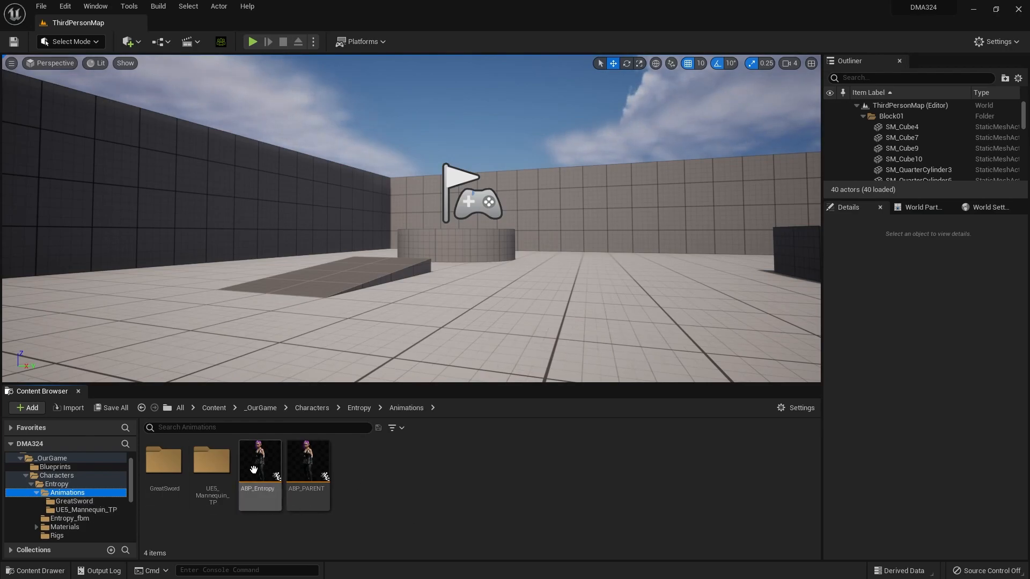
pyautogui.moveTo(258, 463)
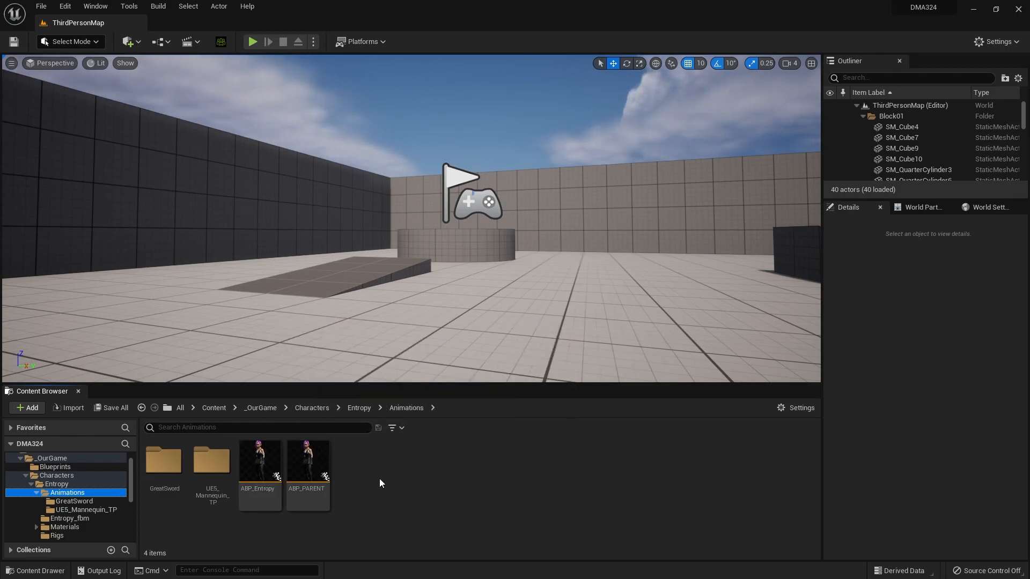
pyautogui.moveTo(332, 470)
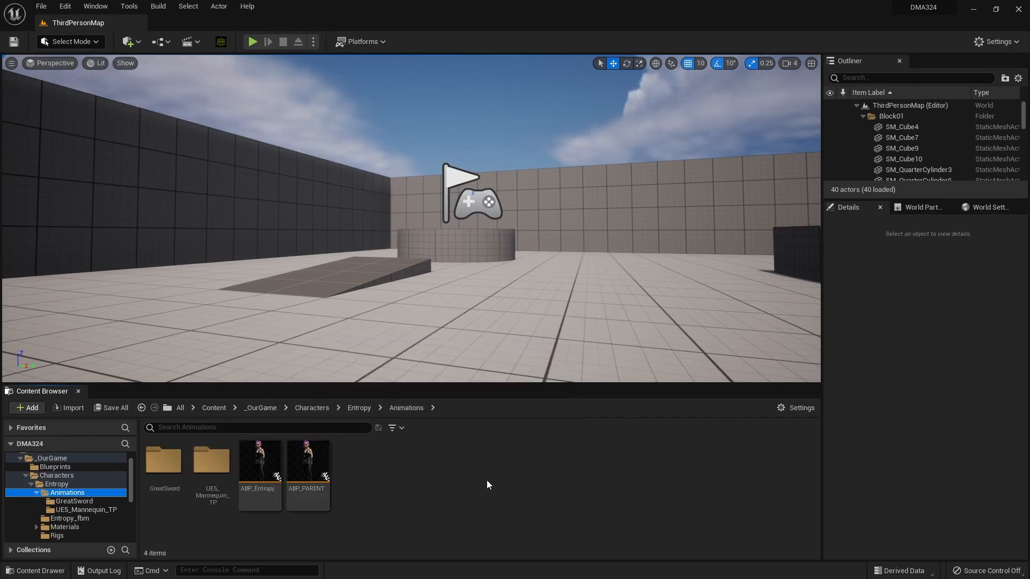
pyautogui.click(253, 462)
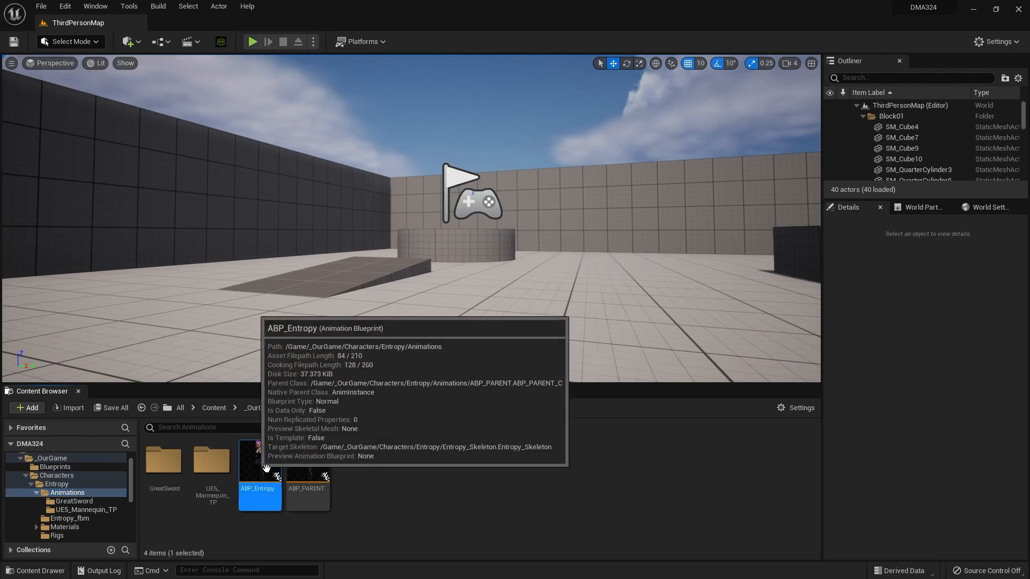
pyautogui.doubleClick(266, 467)
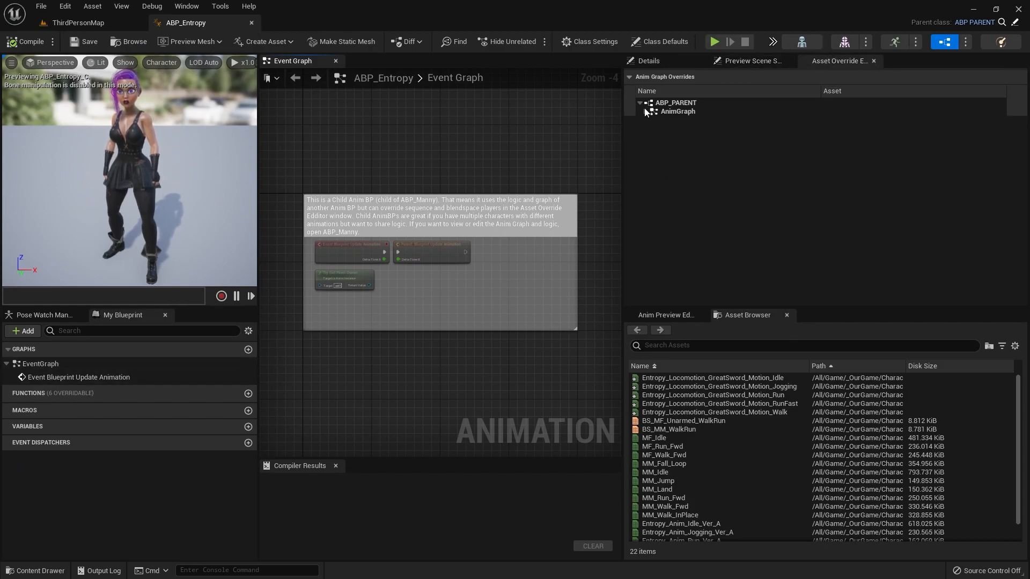
# Step: Override the MM_Idle sequence player in the Locomotion Idle state with Entropy_Locomotion_GreatSword_Motion_Idle
pyautogui.click(645, 110)
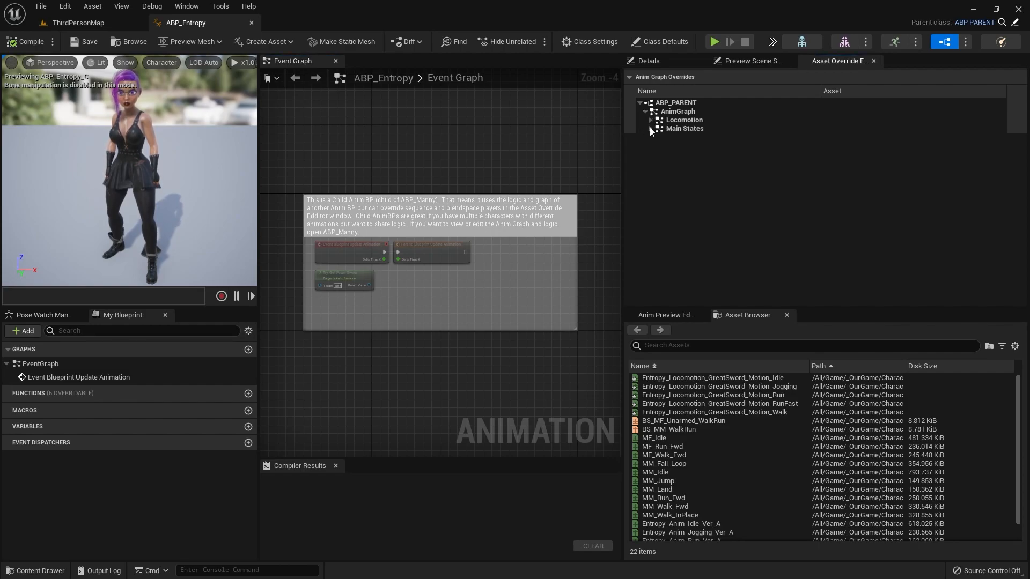
pyautogui.click(650, 121)
pyautogui.click(655, 129)
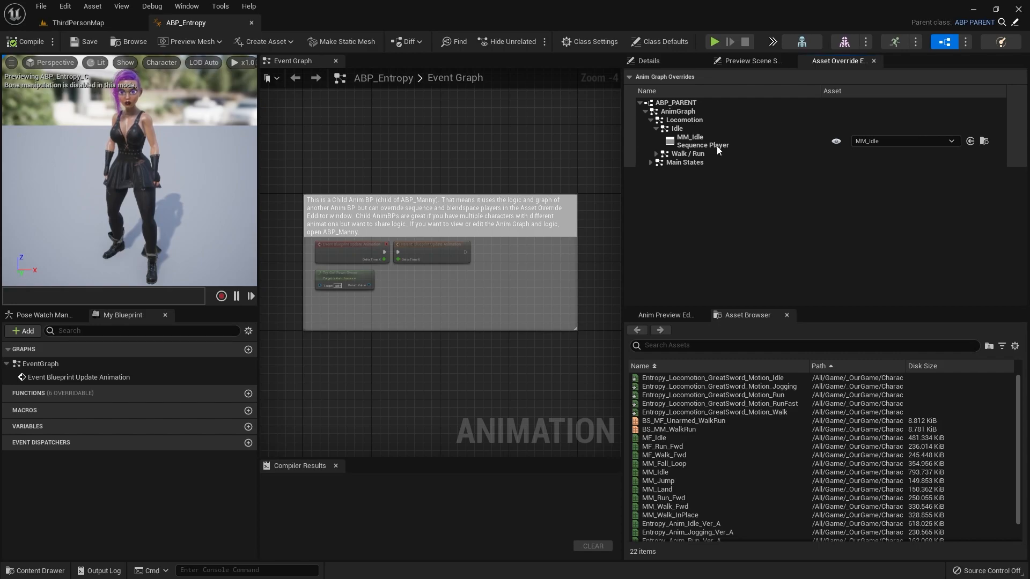
pyautogui.click(905, 142)
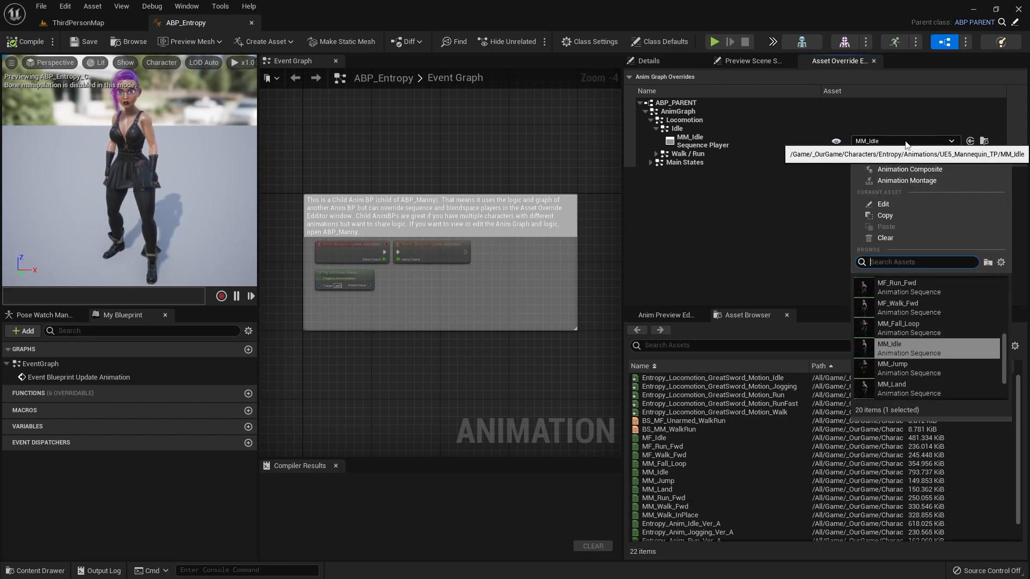
pyautogui.write('entrop')
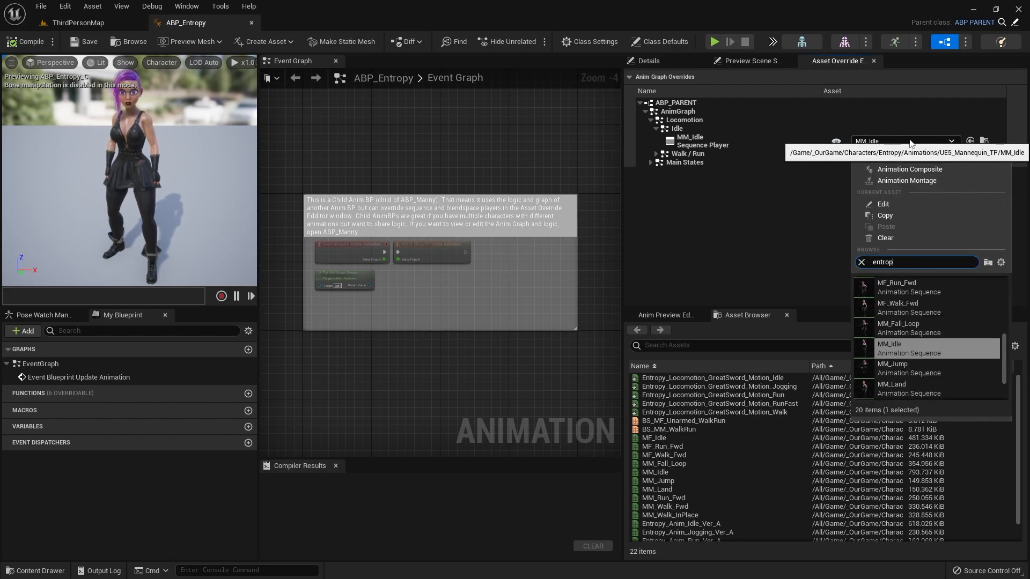
pyautogui.write('y')
pyautogui.moveTo(943, 341)
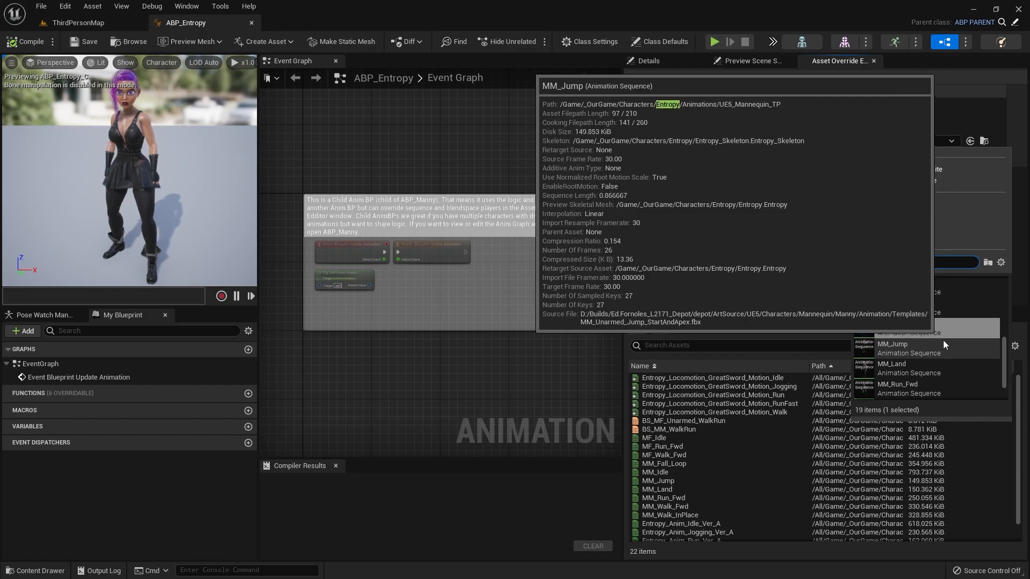
pyautogui.scroll(5, 944, 341)
pyautogui.scroll(2, 906, 307)
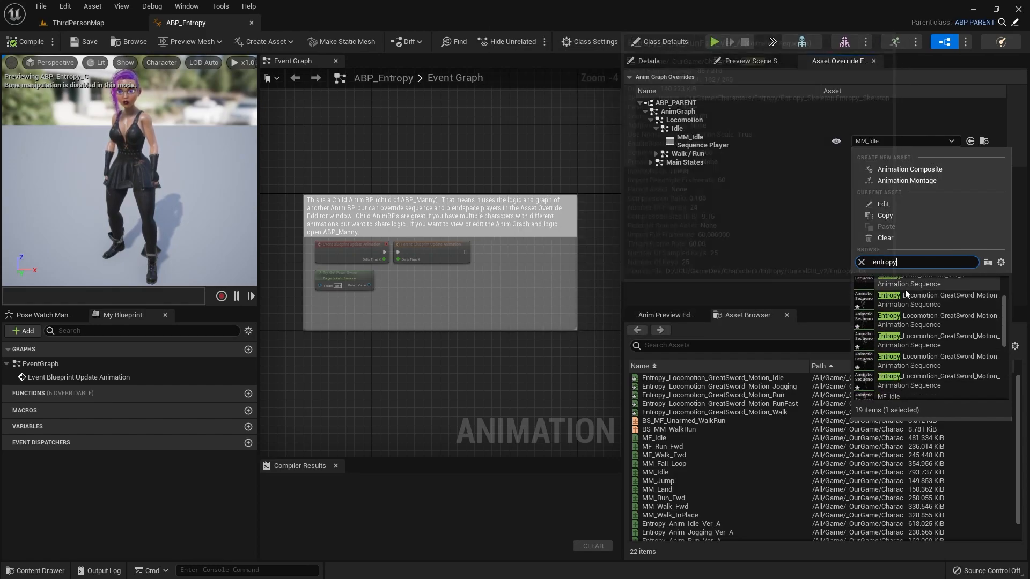
pyautogui.moveTo(910, 304)
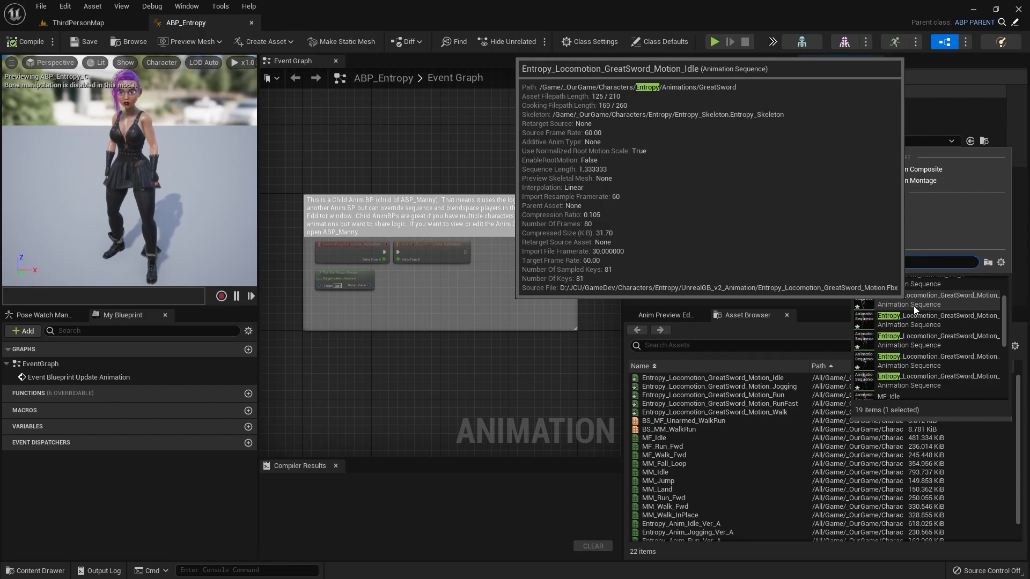
pyautogui.click(913, 305)
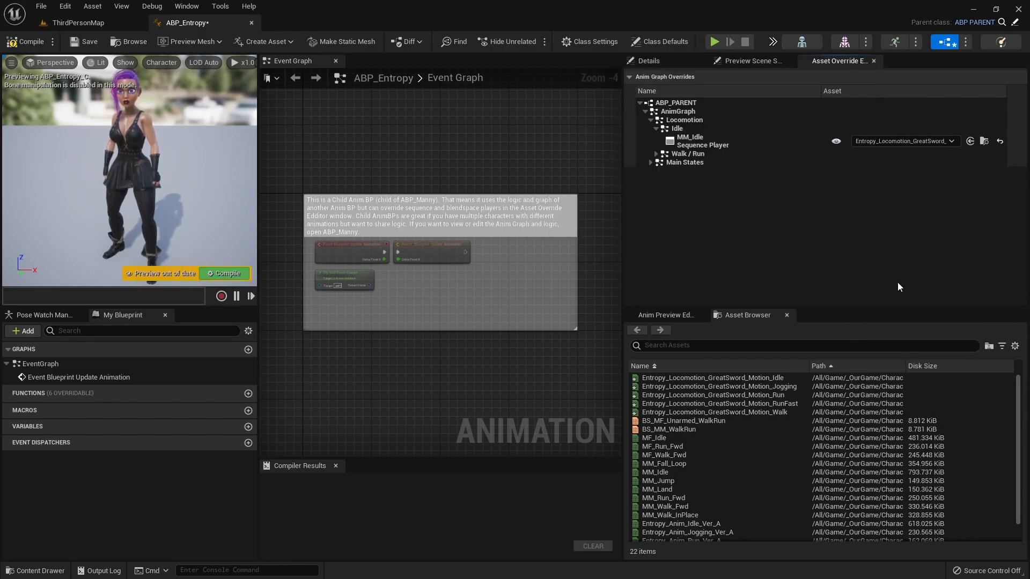
# Step: Compile and save ABP_Entropy, and close its editor
pyautogui.click(25, 42)
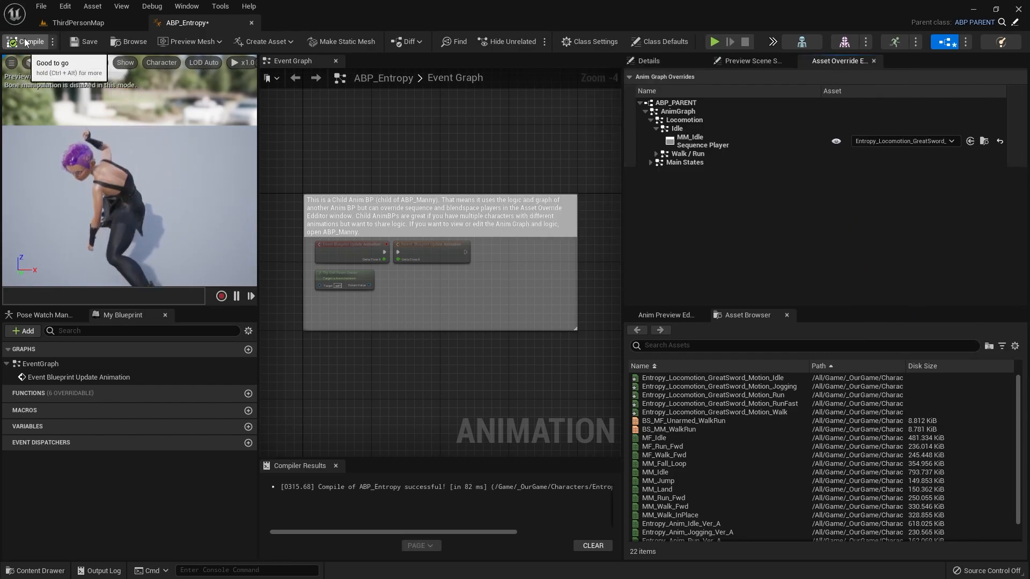
pyautogui.click(85, 41)
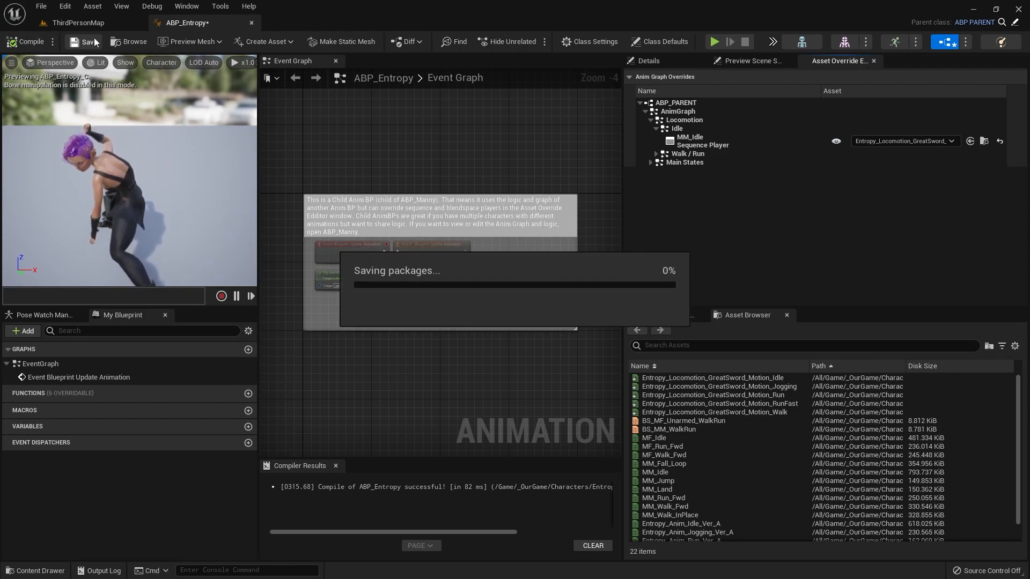
pyautogui.click(250, 22)
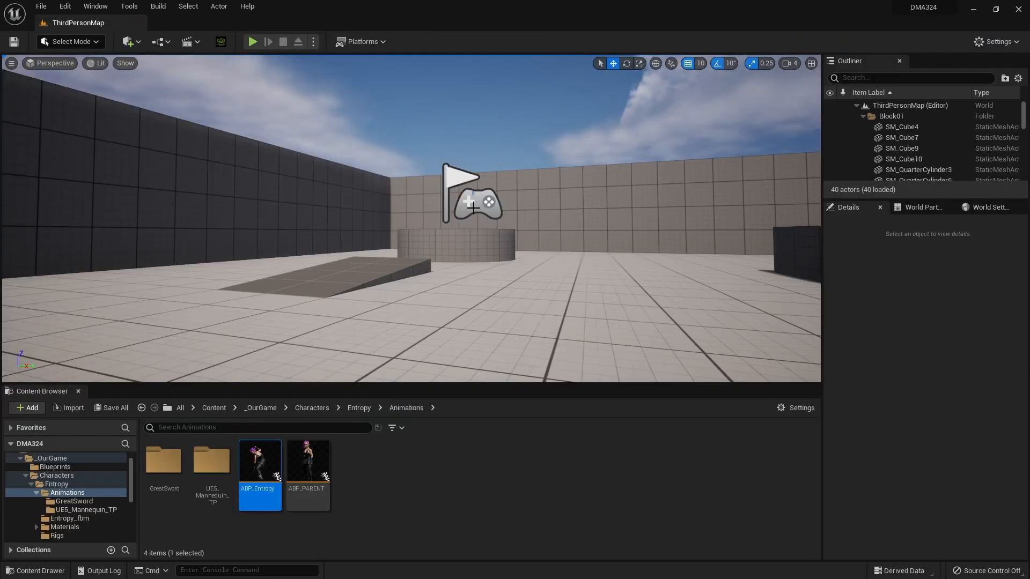
# Step: Play the level, test Entropy's idle, running and jumping animations, and stop the play session
pyautogui.hotkey('alt', 'p')
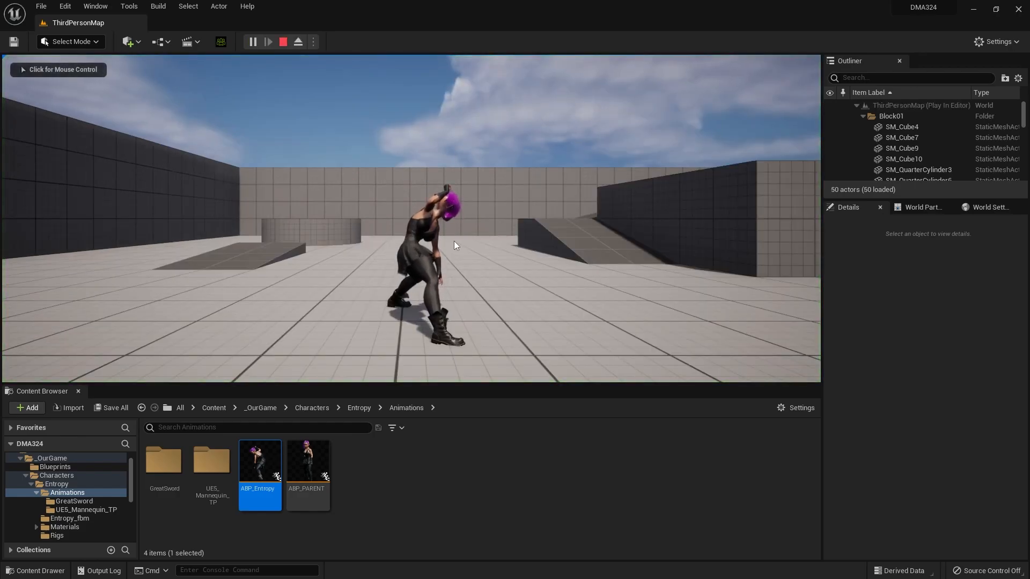
pyautogui.click(548, 251)
pyautogui.press('w')
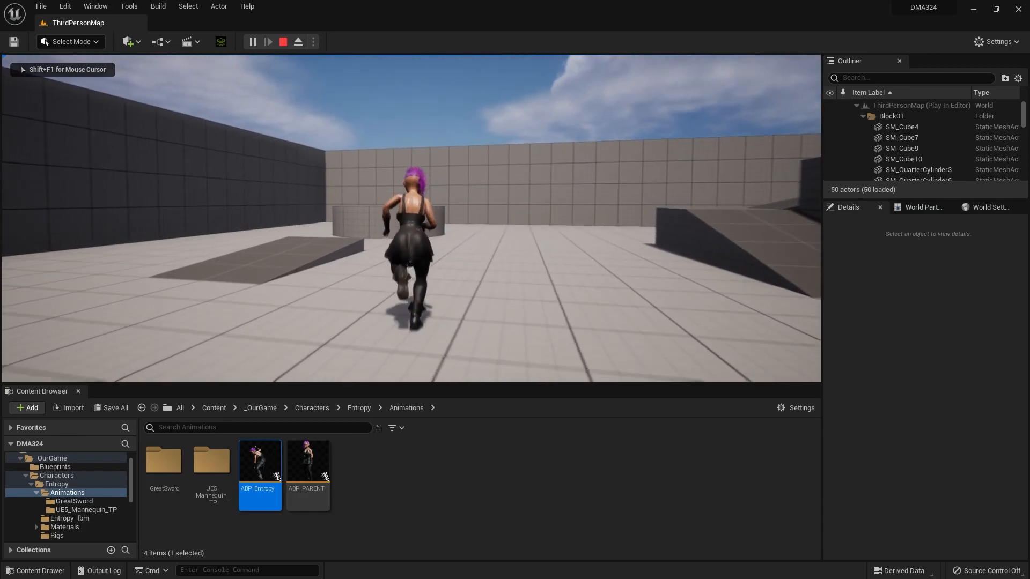
pyautogui.press('w')
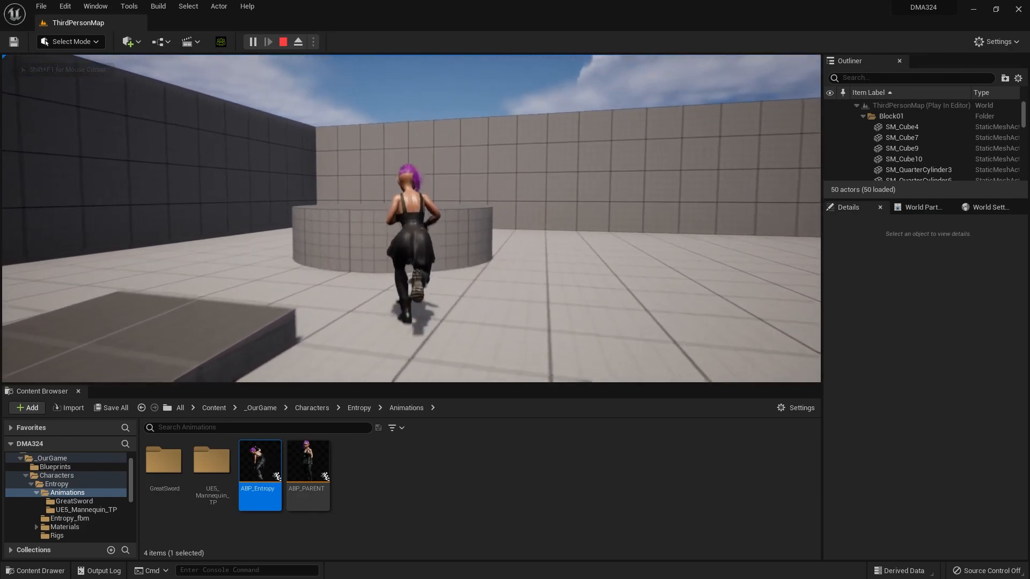
pyautogui.press('space')
pyautogui.press('s')
pyautogui.press('space')
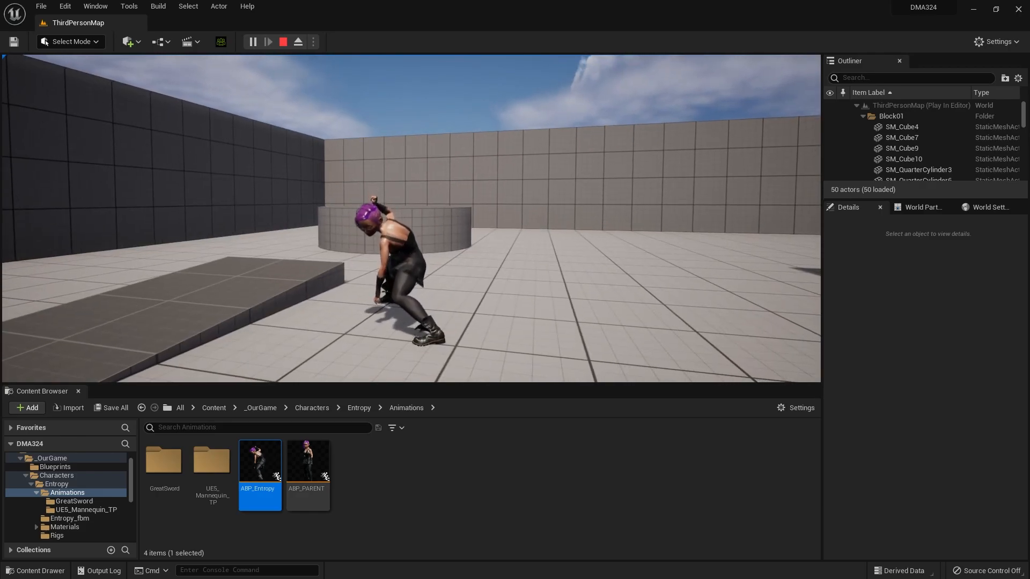
pyautogui.press('Escape')
pyautogui.press('Escape')
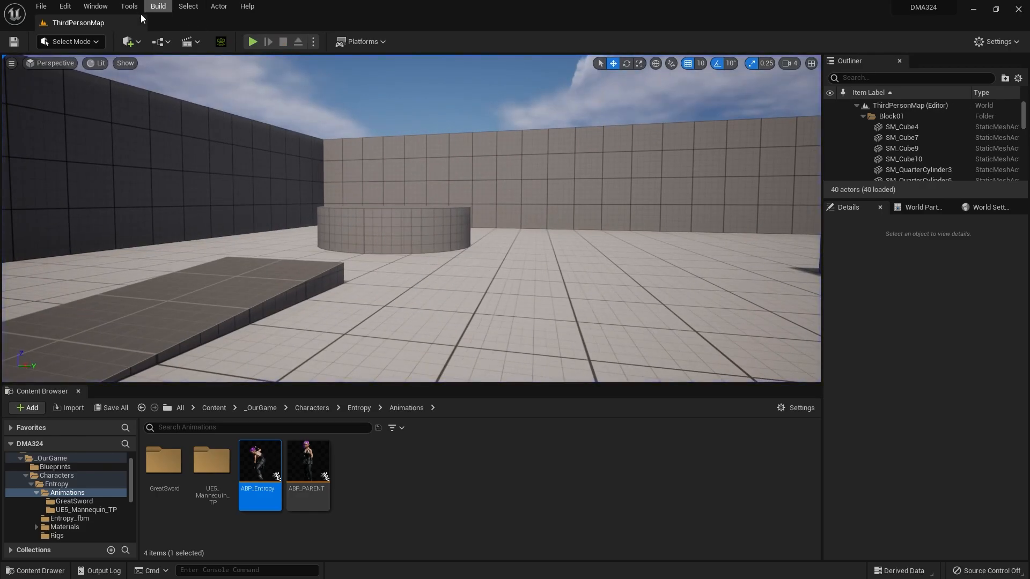
# Step: Open the ABP_PARENT animation blueprint and go into the Walk / Run state of its Locomotion state machine
pyautogui.click(393, 509)
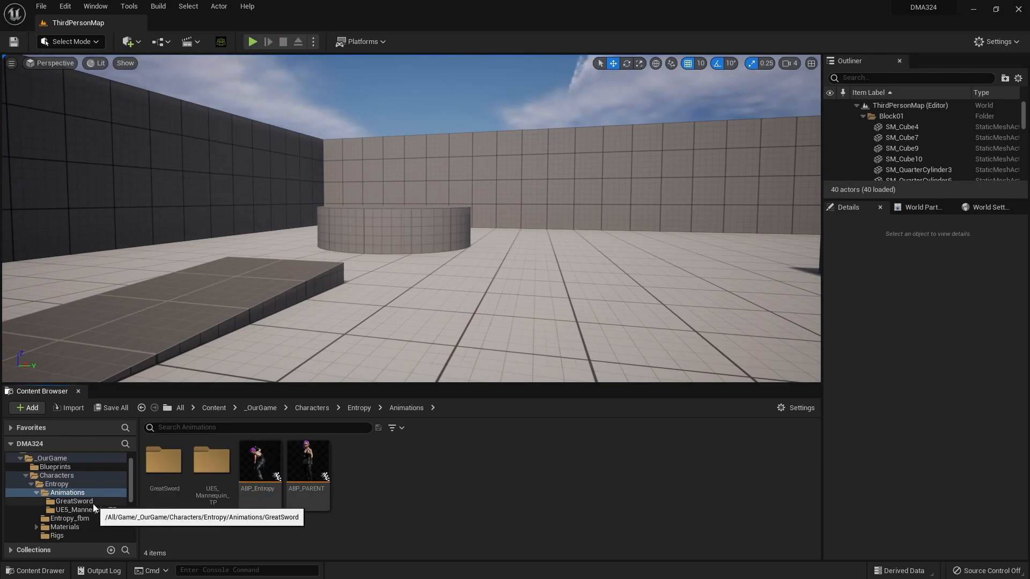
pyautogui.click(305, 458)
pyautogui.doubleClick(306, 459)
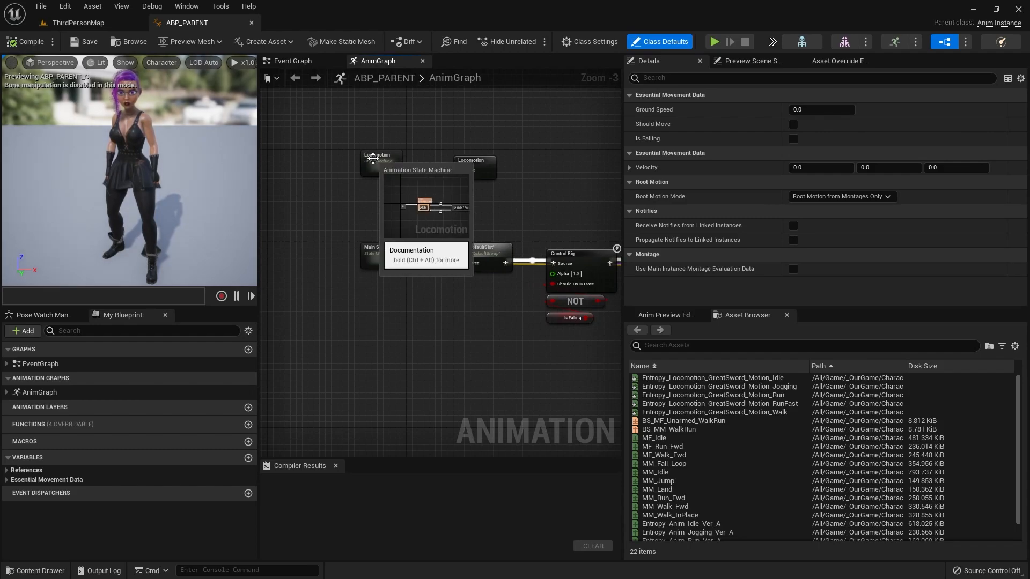
pyautogui.doubleClick(376, 161)
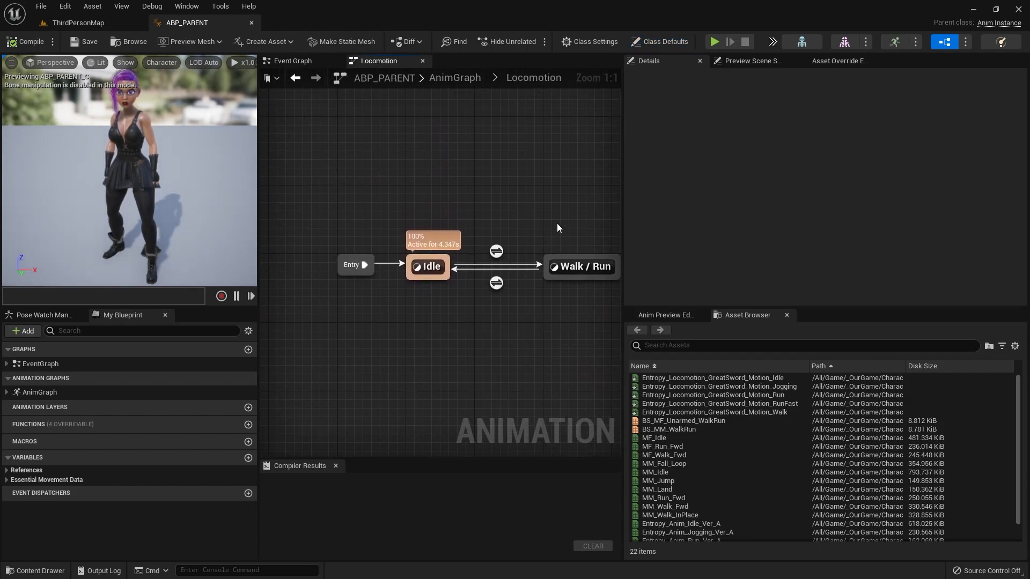
pyautogui.doubleClick(586, 265)
pyautogui.scroll(-2, 544, 349)
pyautogui.moveTo(543, 349); pyautogui.dragTo(531, 308, button='right')
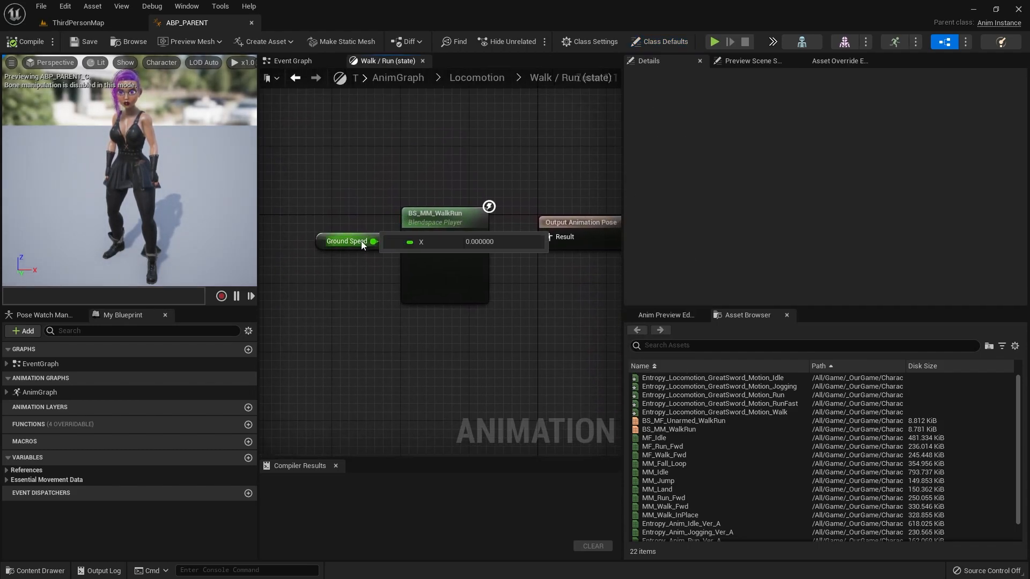
# Step: Inspect the Walk / Run state's blendspace player, open its BS_MM_WalkRun blend space, and dock the editor among the main window's tabs
pyautogui.click(440, 223)
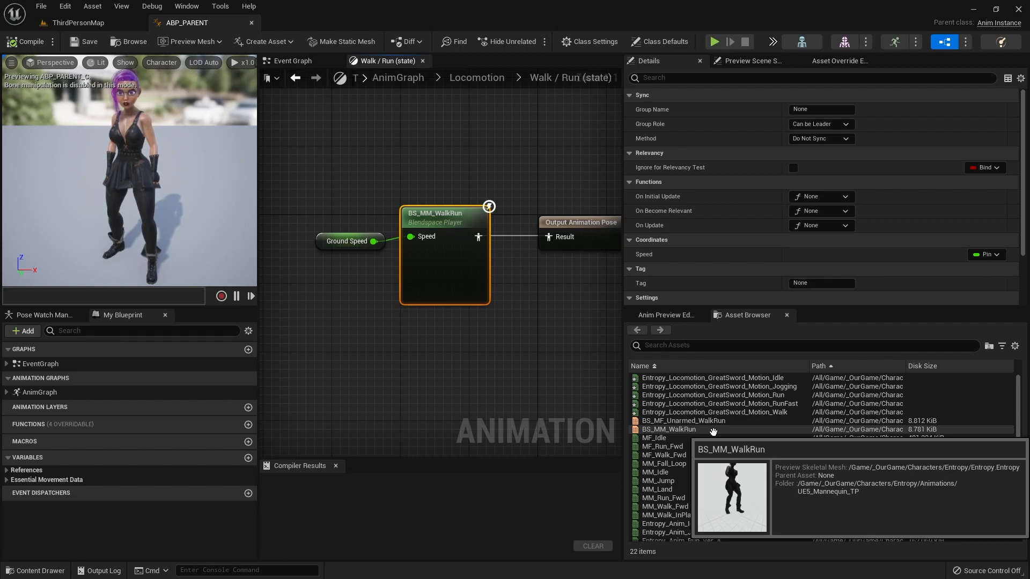
pyautogui.click(712, 432)
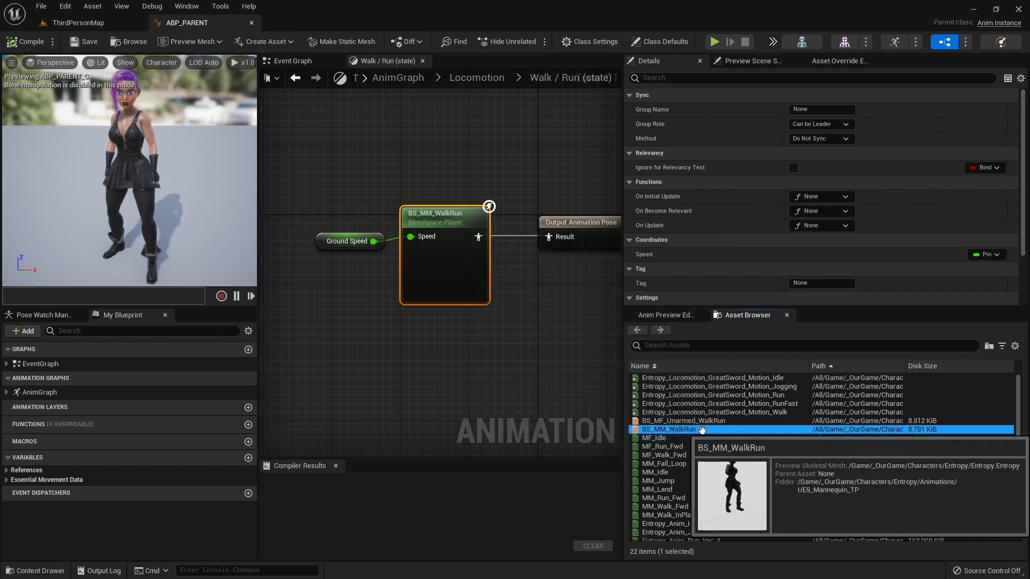
pyautogui.doubleClick(701, 430)
pyautogui.moveTo(110, 21); pyautogui.dragTo(358, 28)
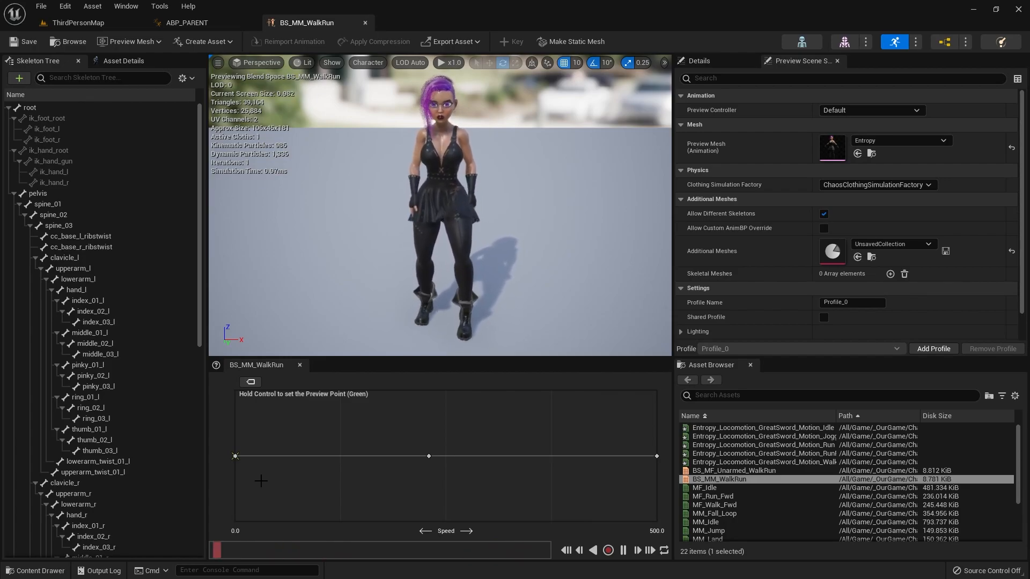
# Step: Preview the BS_MM_WalkRun blend along the Speed axis from idle up to about 500 and back to walking speed
pyautogui.keyDown('ctrl'); pyautogui.moveTo(261, 480); pyautogui.dragTo(656, 460); pyautogui.keyUp('ctrl')
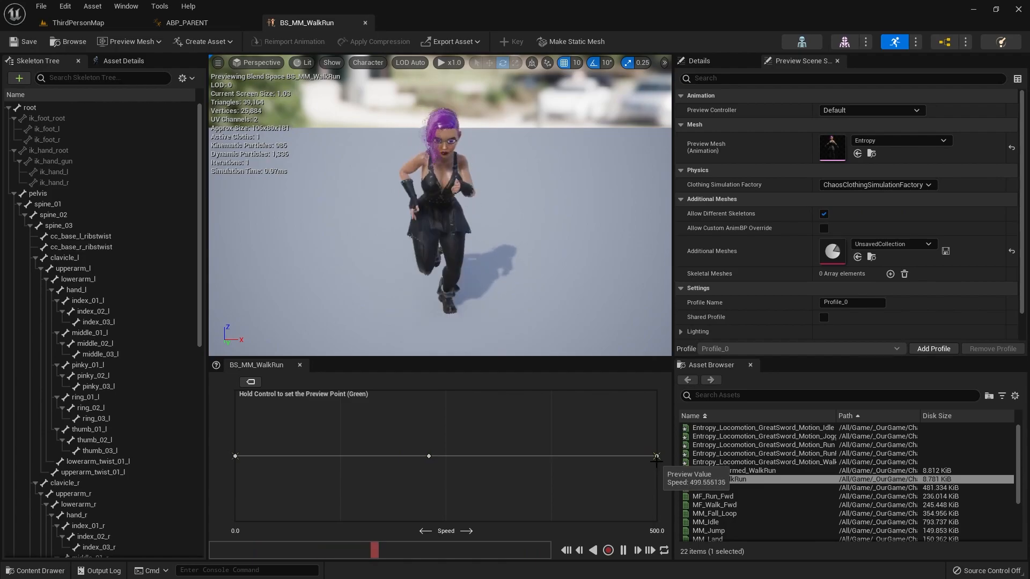
pyautogui.keyDown('ctrl'); pyautogui.moveTo(657, 460); pyautogui.dragTo(414, 470); pyautogui.keyUp('ctrl')
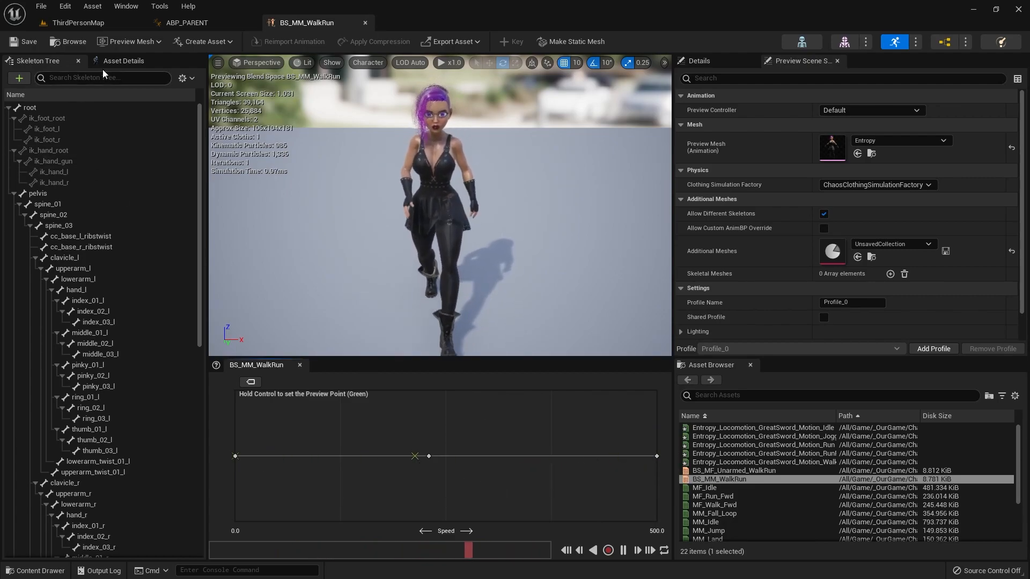
# Step: Duplicate the BS_MM_WalkRun blend space in the UE5_Mannequin_TP folder and name the copy BS_Entropy_WalkRun
pyautogui.click(95, 24)
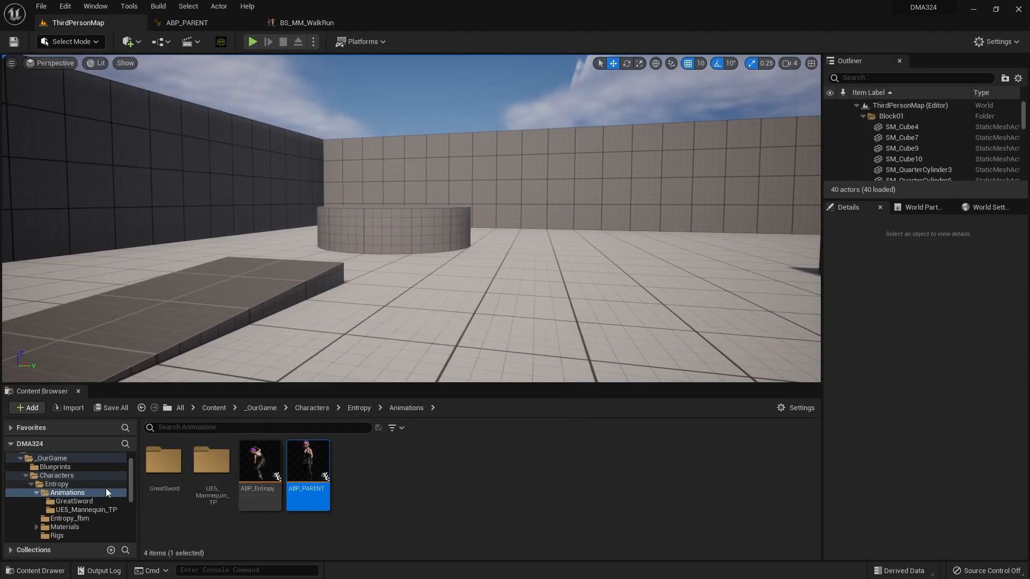
pyautogui.scroll(-1, 97, 491)
pyautogui.click(59, 492)
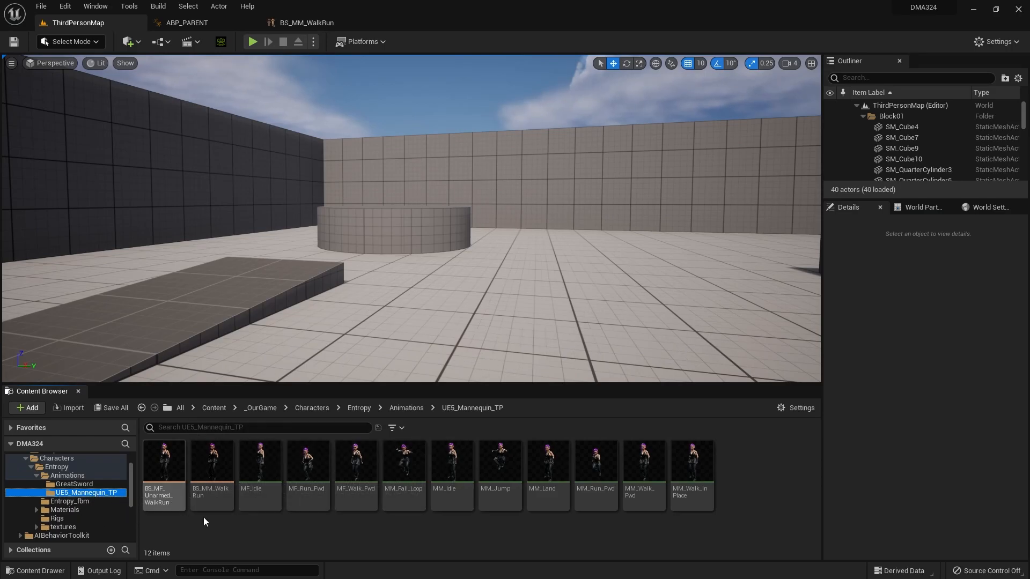
pyautogui.click(212, 472)
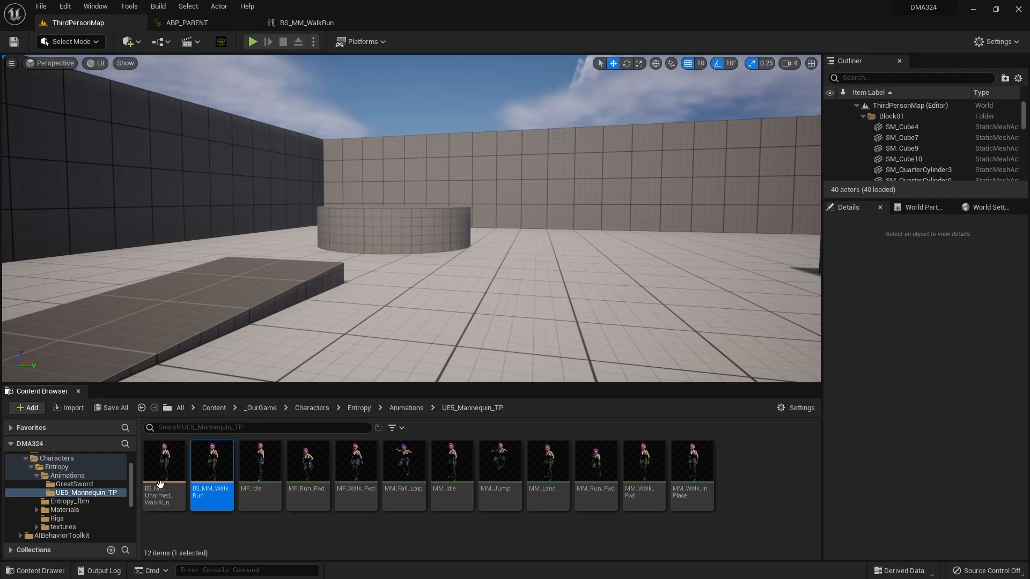
pyautogui.rightClick(210, 464)
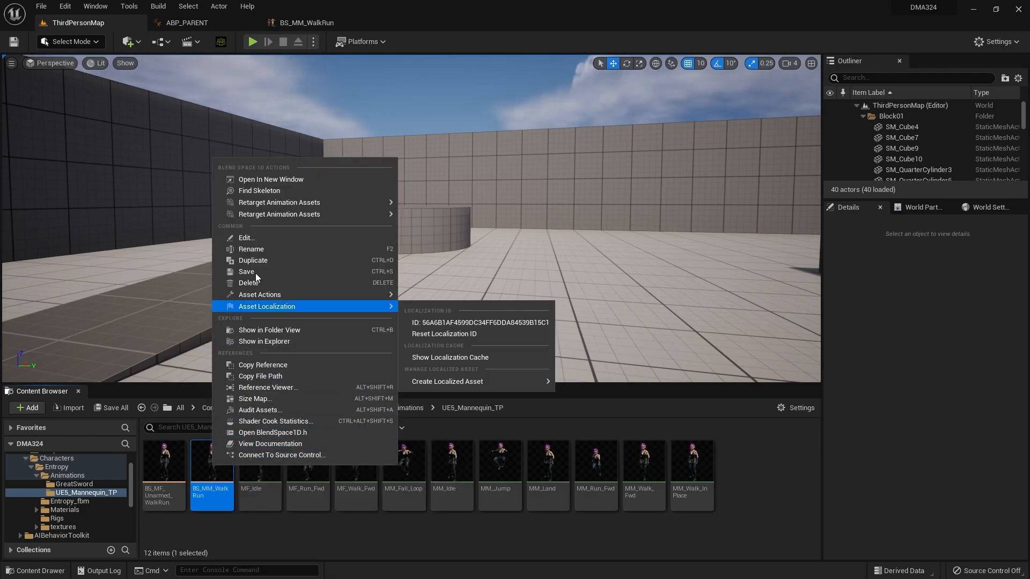
pyautogui.click(277, 261)
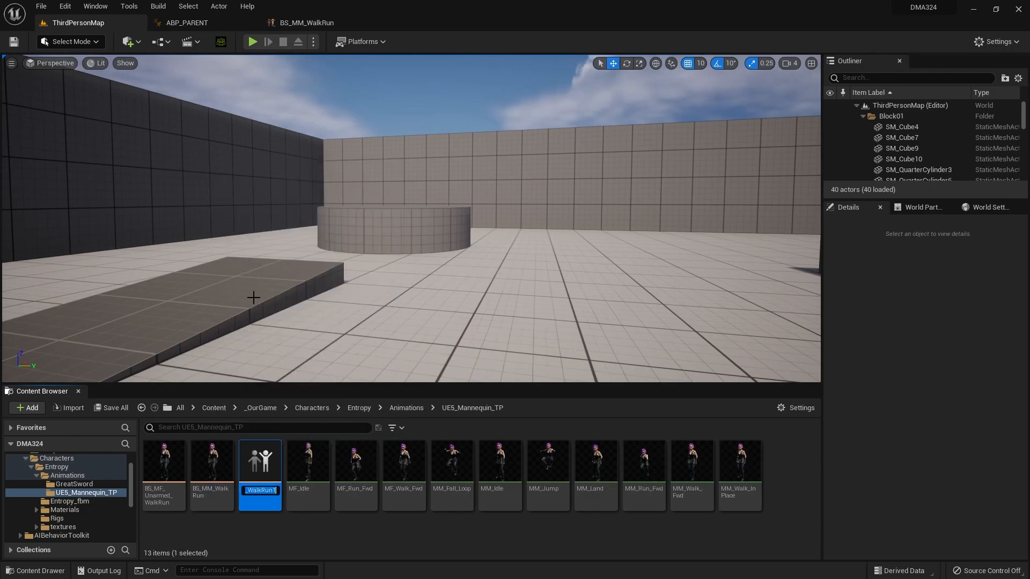
pyautogui.press('BackSpace')
pyautogui.press('BackSpace')
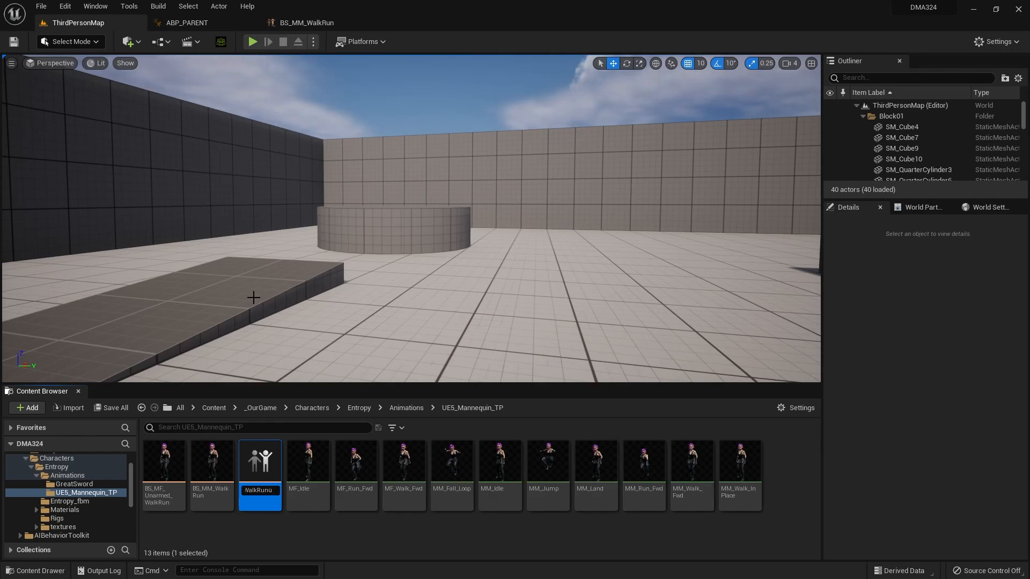
pyautogui.press('Return')
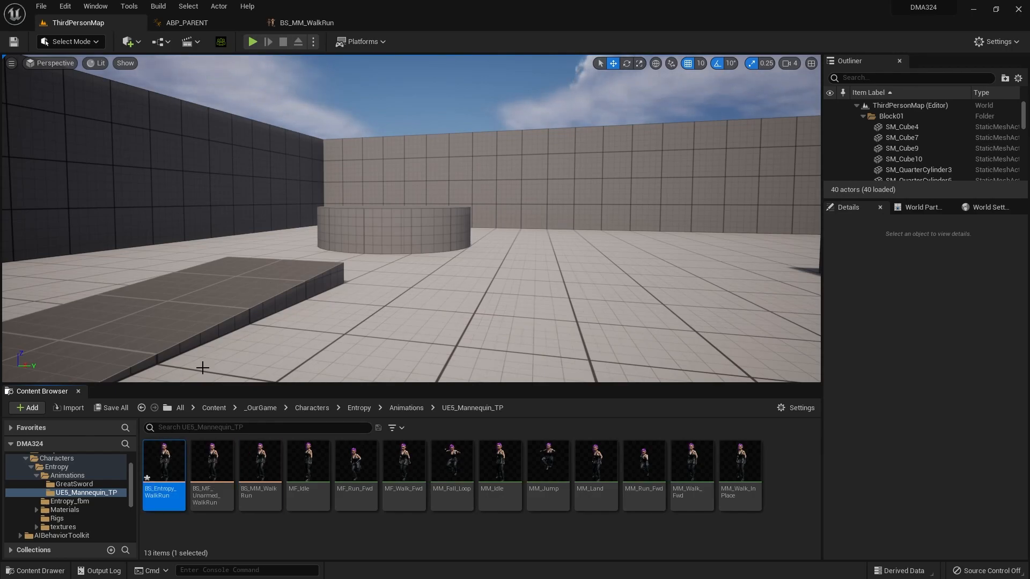
# Step: Open the BS_Entropy_WalkRun blend space and delete its existing samples above speed 0
pyautogui.doubleClick(165, 459)
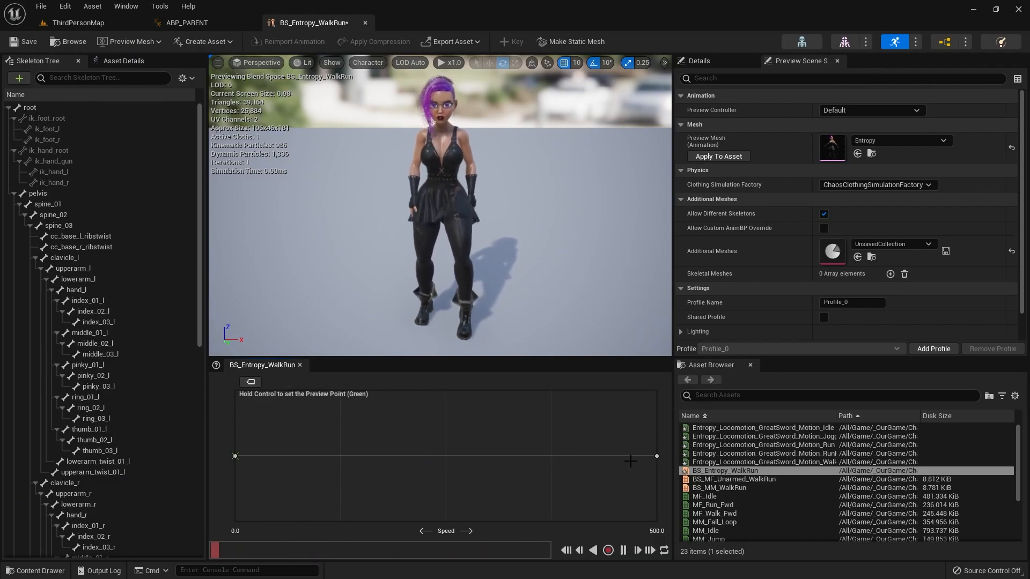
pyautogui.click(656, 457)
pyautogui.press('Delete')
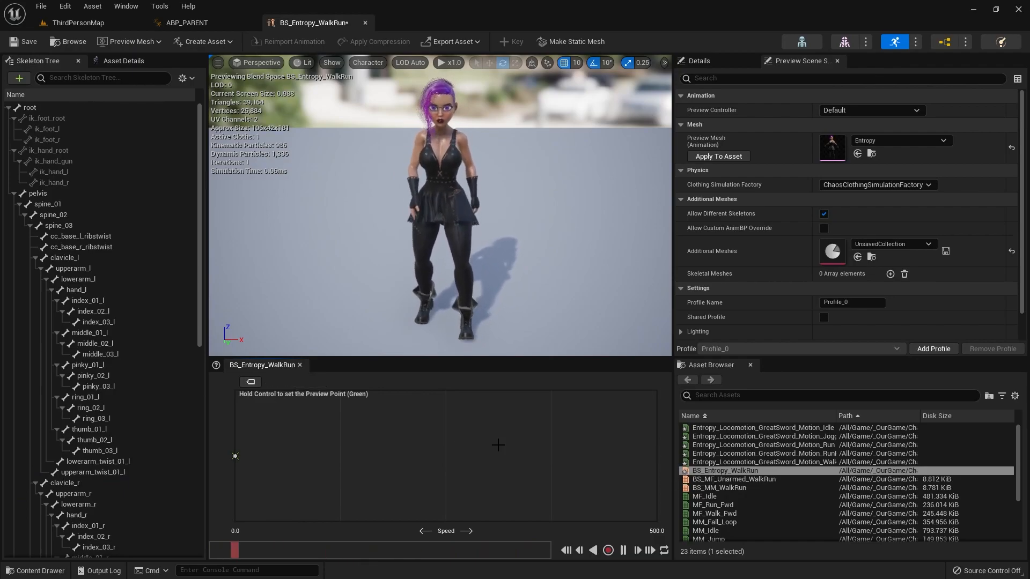
# Step: Add Entropy_Locomotion_GreatSword_Motion_RunFast as the blend sample at speed 500 and preview it
pyautogui.scroll(-3, 804, 461)
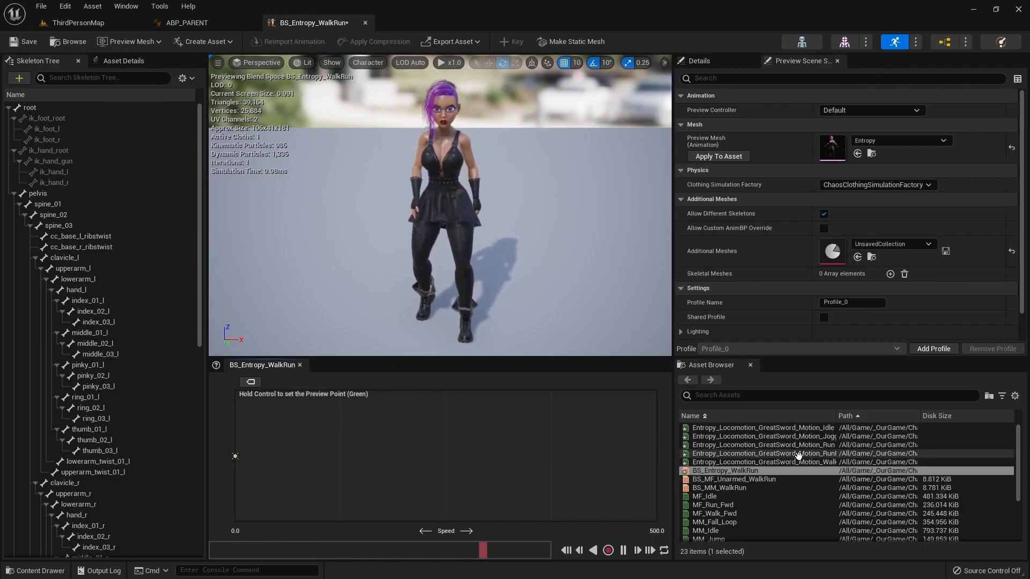
pyautogui.click(826, 417)
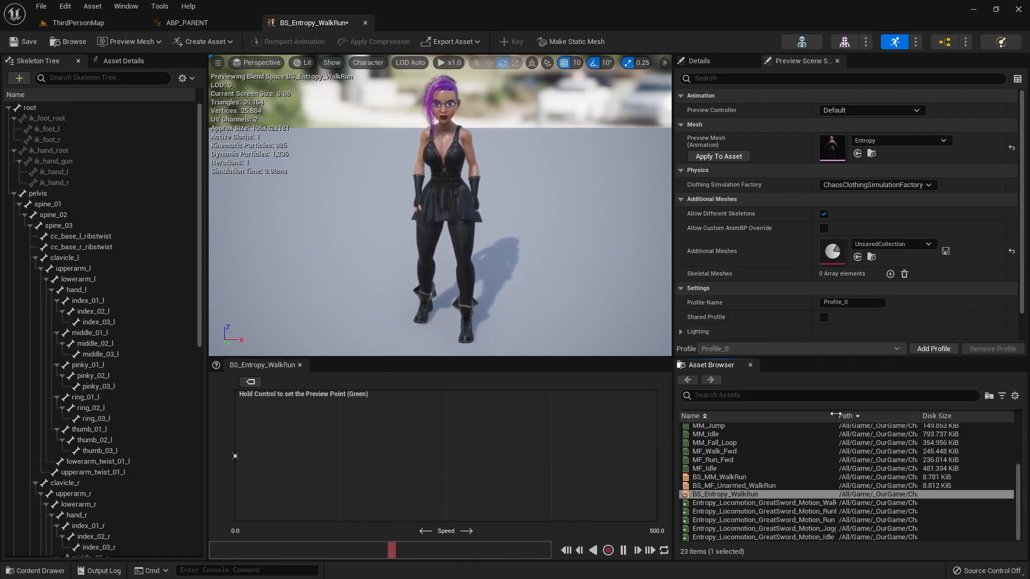
pyautogui.moveTo(832, 418); pyautogui.dragTo(915, 418)
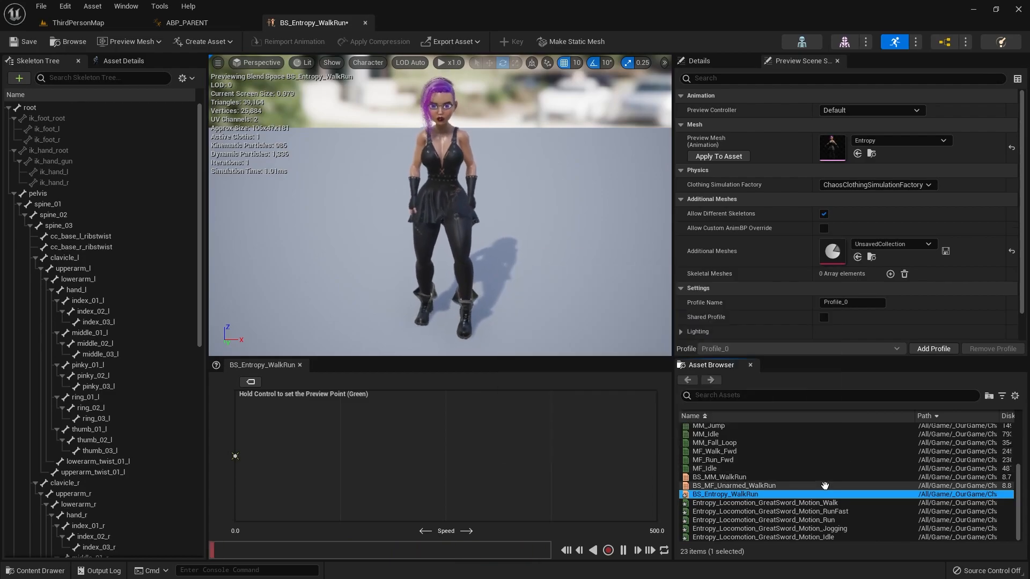
pyautogui.click(812, 503)
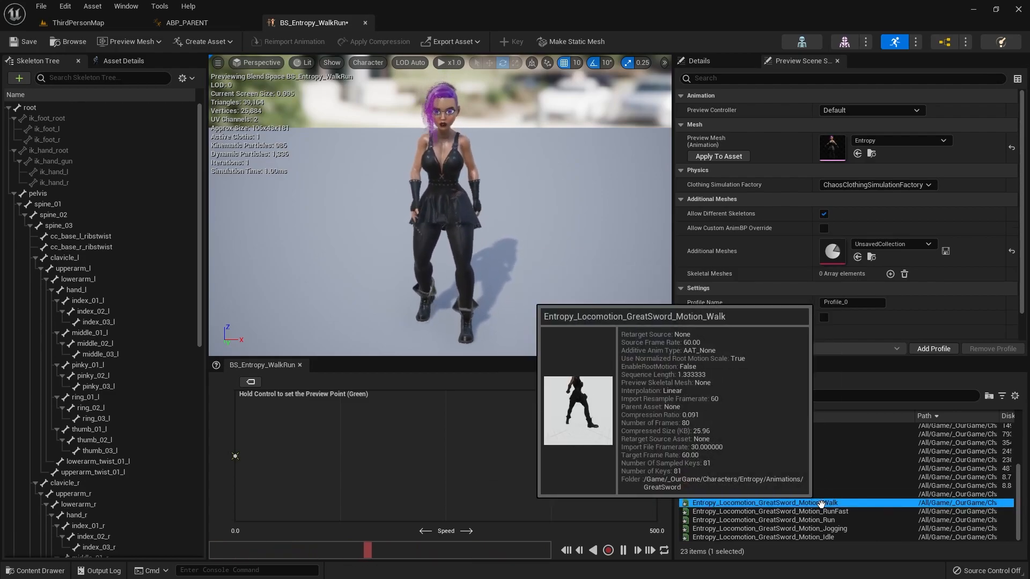
pyautogui.moveTo(841, 511)
pyautogui.moveTo(841, 511); pyautogui.dragTo(658, 462)
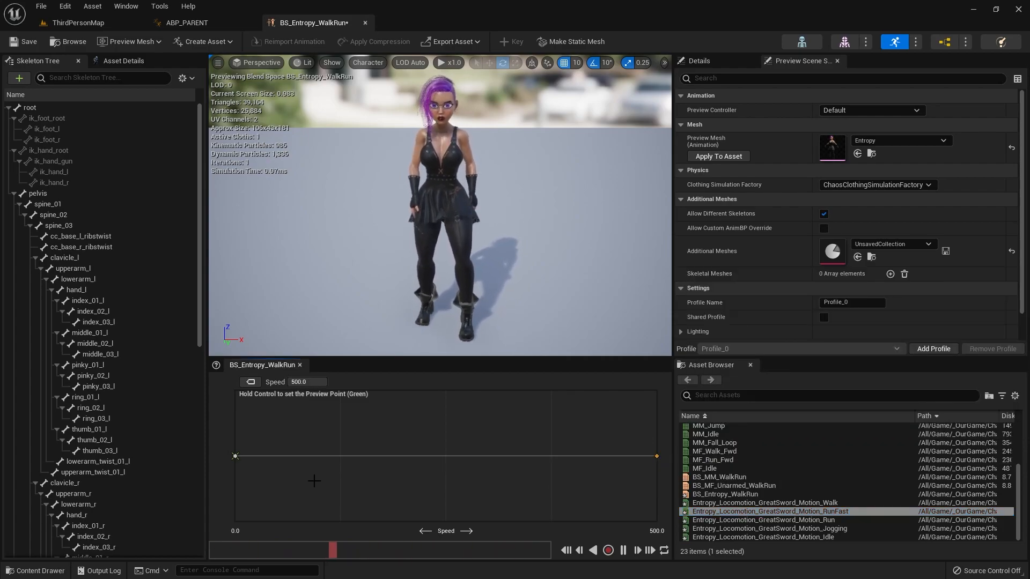
pyautogui.press('ctrl')
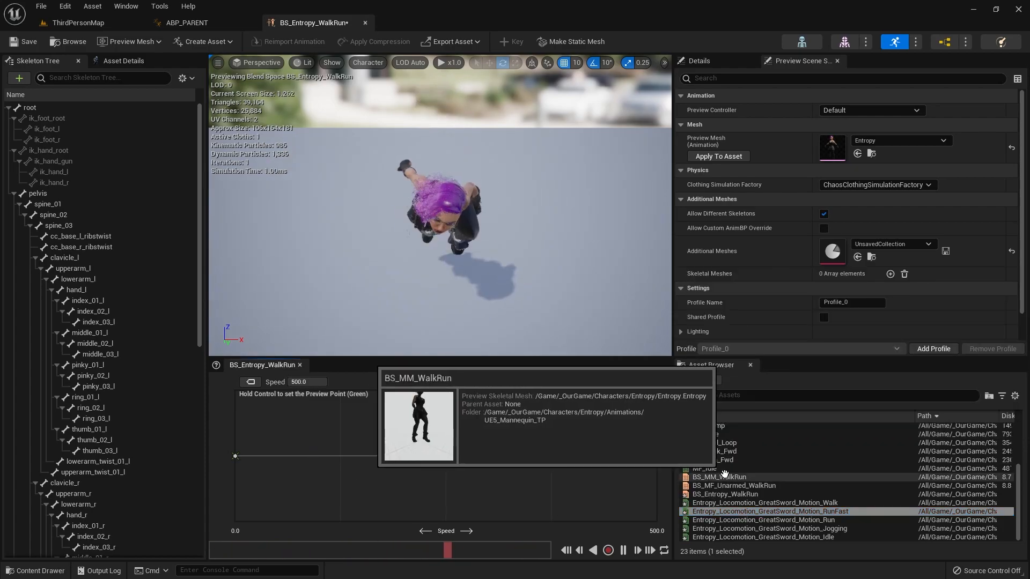
# Step: Add the great sword Run motion at about speed 375, Jogging at about 125, and Walk at 0 to the blend space
pyautogui.moveTo(710, 469)
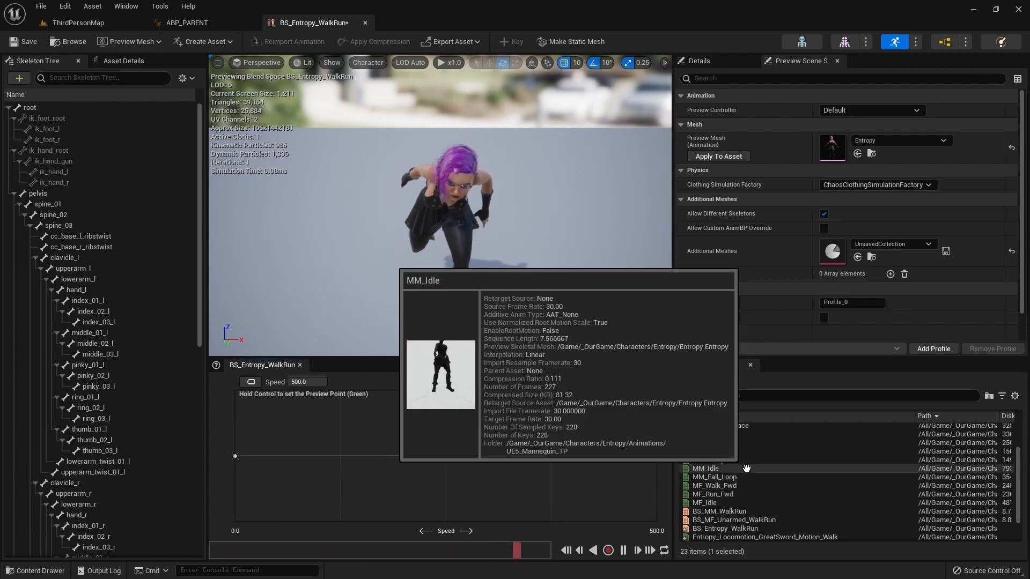
pyautogui.moveTo(772, 520); pyautogui.dragTo(557, 457)
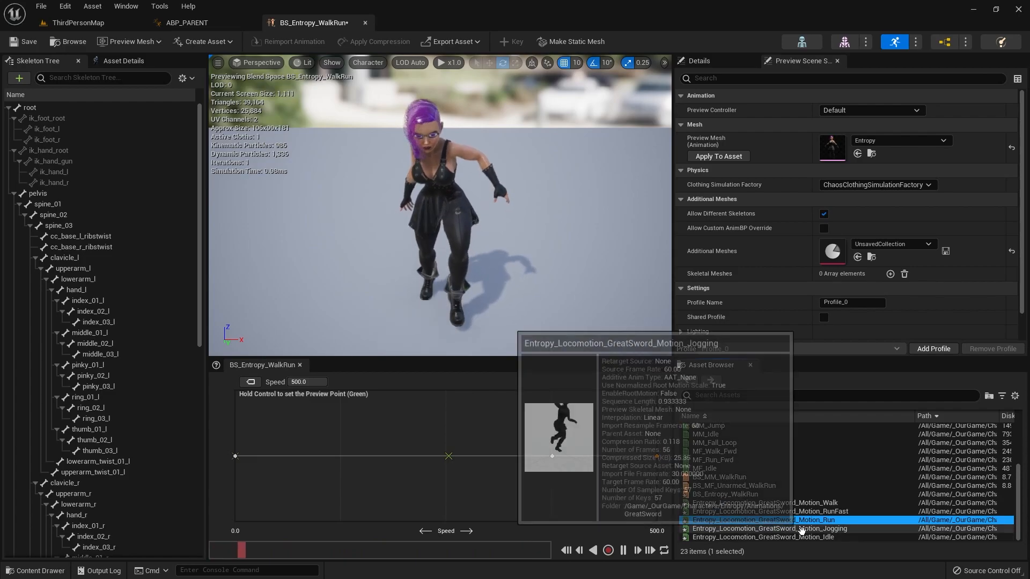
pyautogui.moveTo(789, 528); pyautogui.dragTo(339, 456)
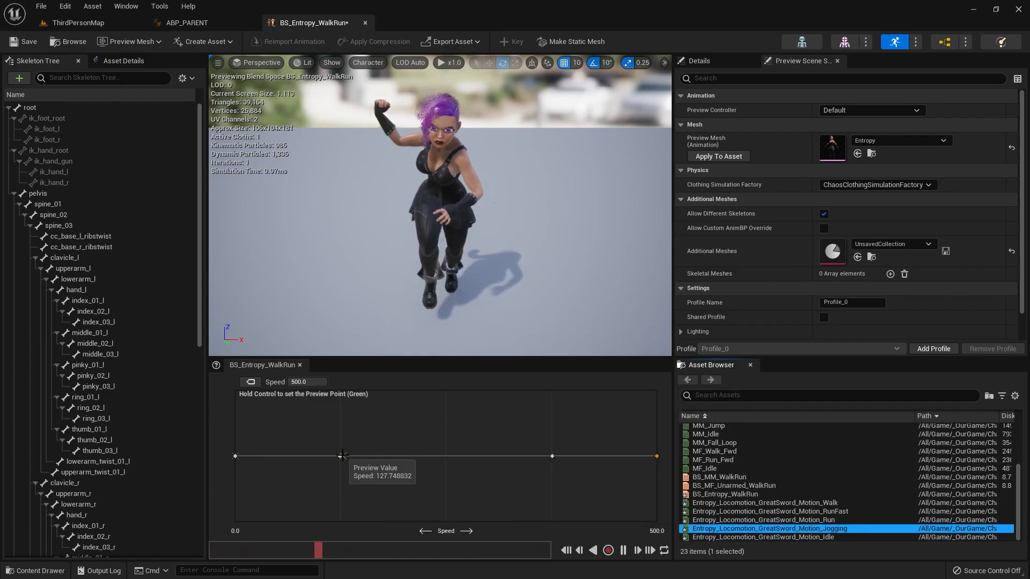
pyautogui.moveTo(846, 502); pyautogui.dragTo(282, 461)
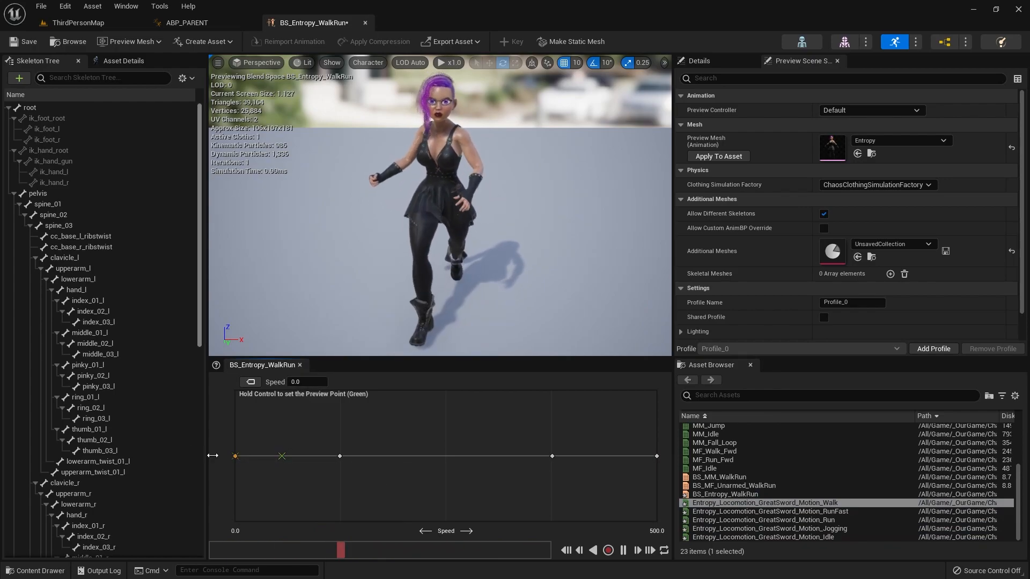
# Step: Preview the new blend across the speed range, then save BS_Entropy_WalkRun and close its editor
pyautogui.press('ctrl')
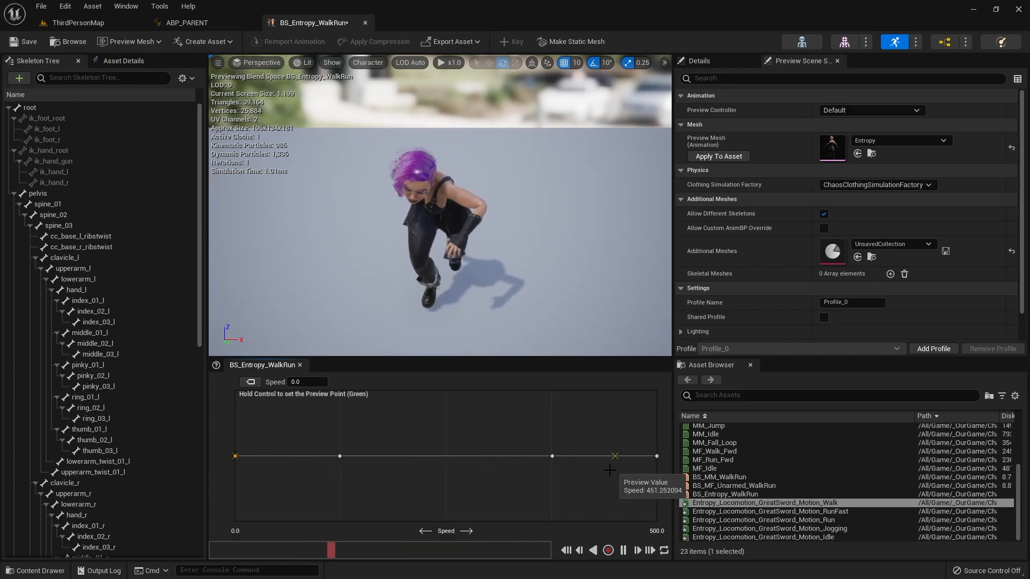
pyautogui.click(25, 41)
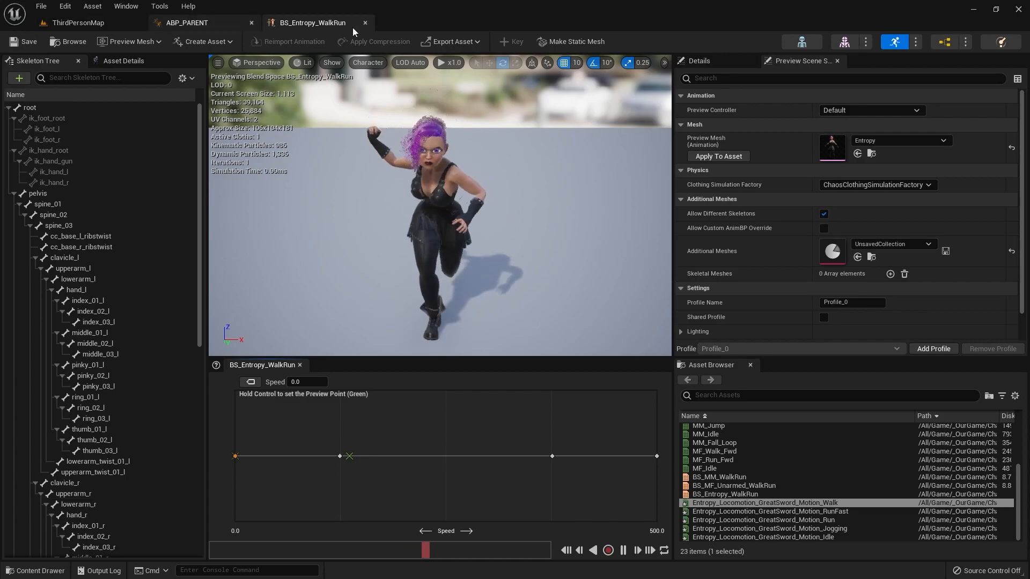
pyautogui.click(365, 23)
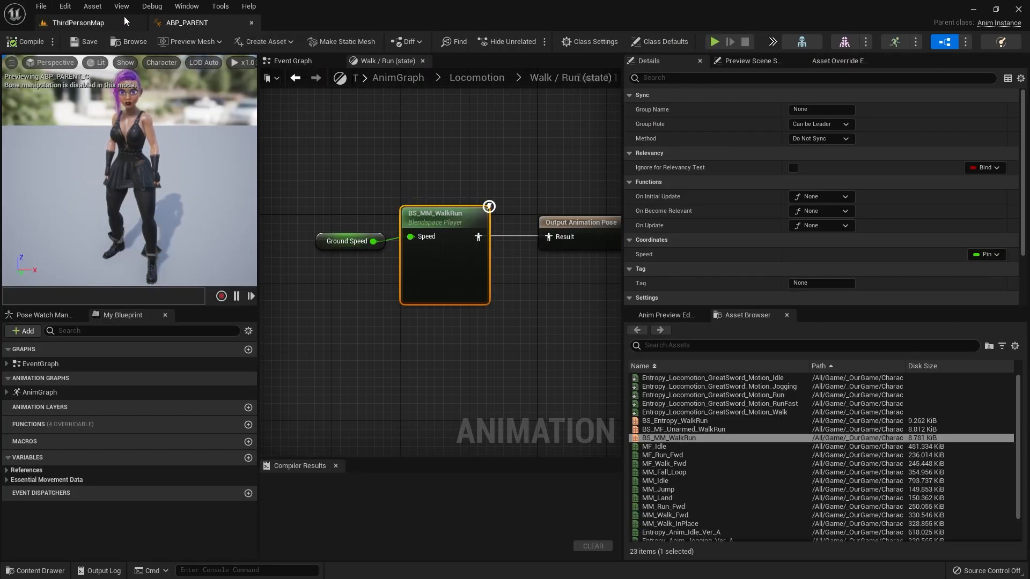
# Step: Open the ABP_Entropy animation blueprint from Entropy's Animations folder and show its asset overrides
pyautogui.click(102, 20)
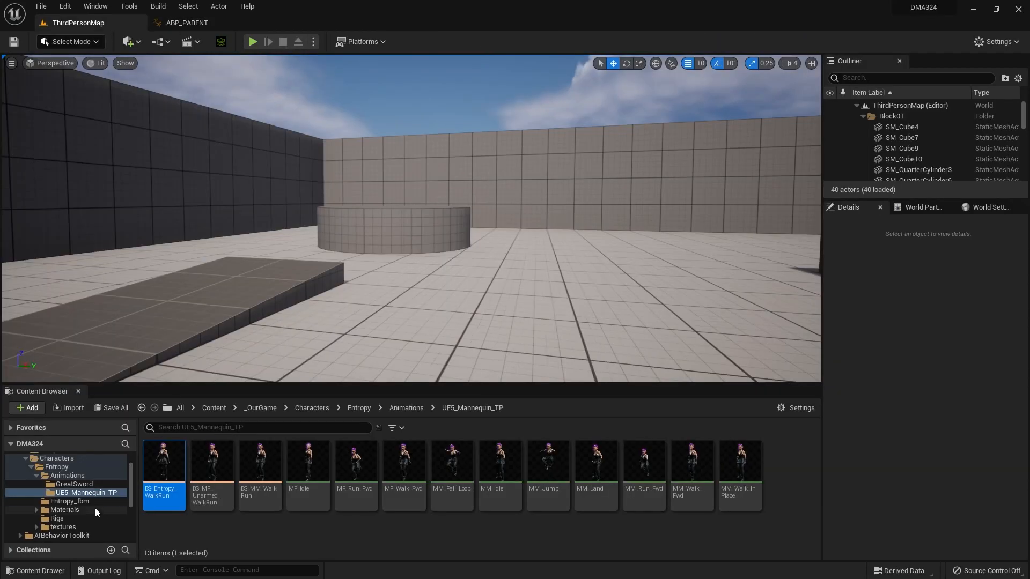
pyautogui.click(67, 475)
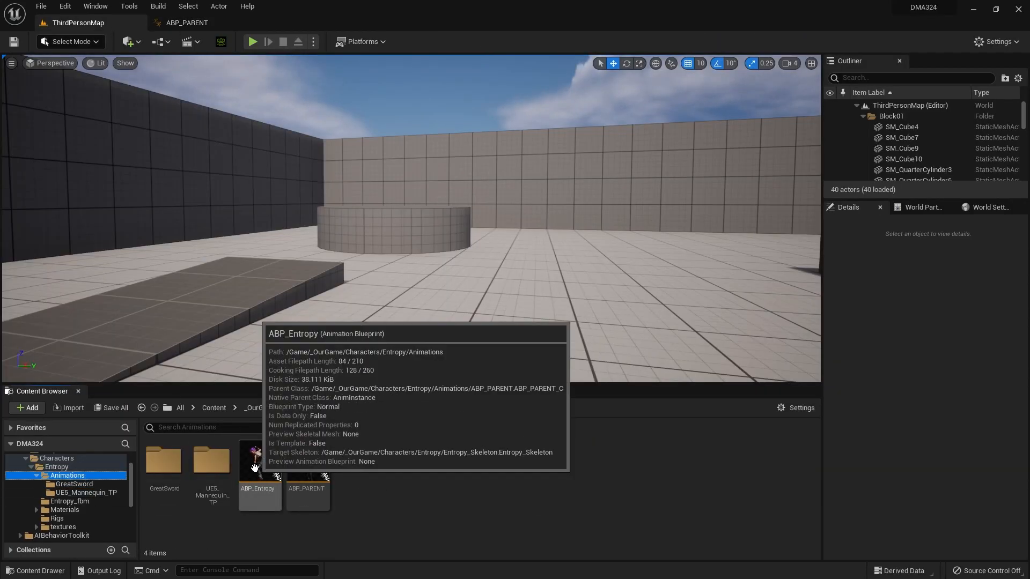
pyautogui.doubleClick(254, 468)
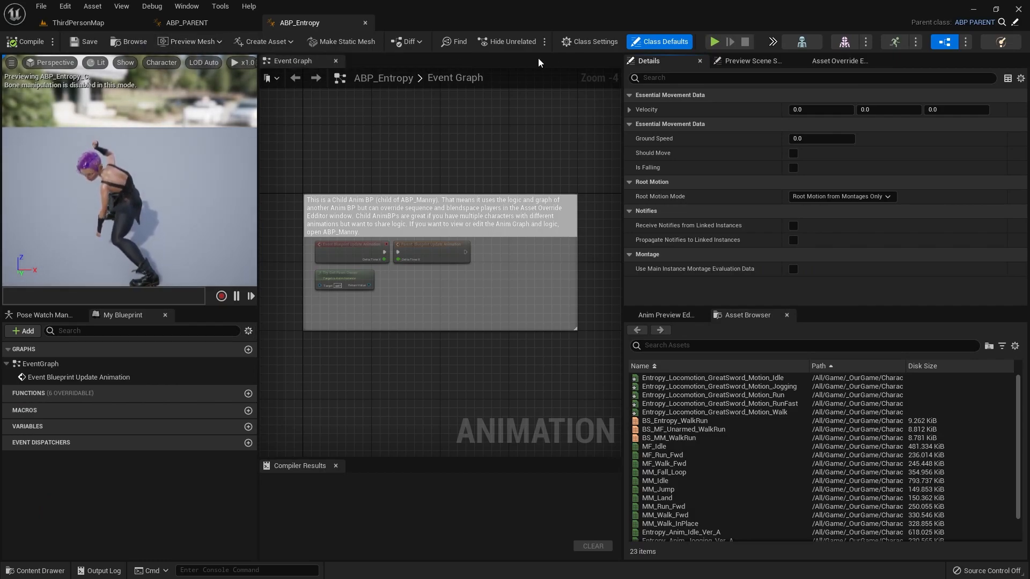
pyautogui.click(839, 61)
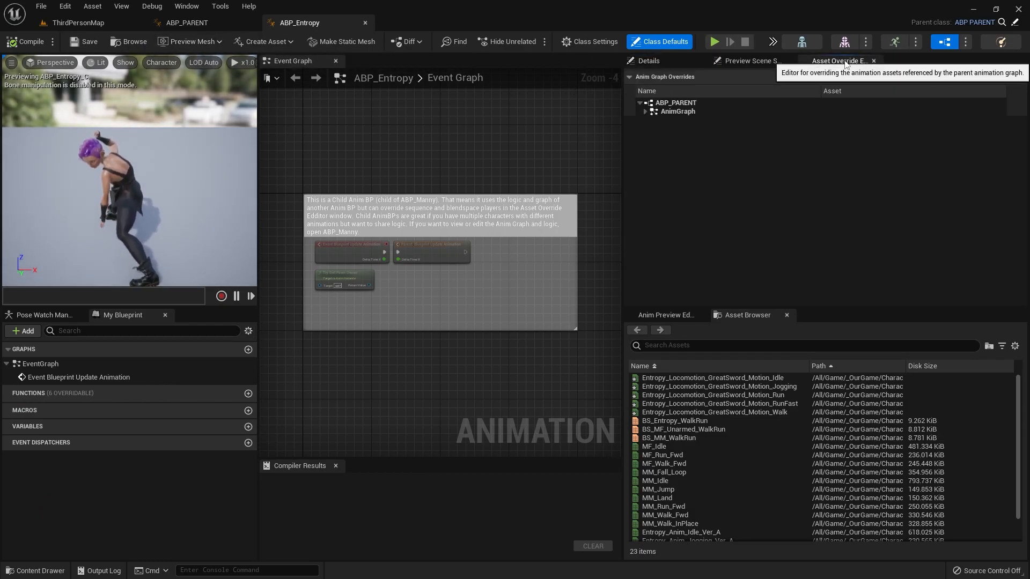
# Step: Override the blendspace player in Locomotion's Walk / Run state with BS_Entropy_WalkRun
pyautogui.click(645, 112)
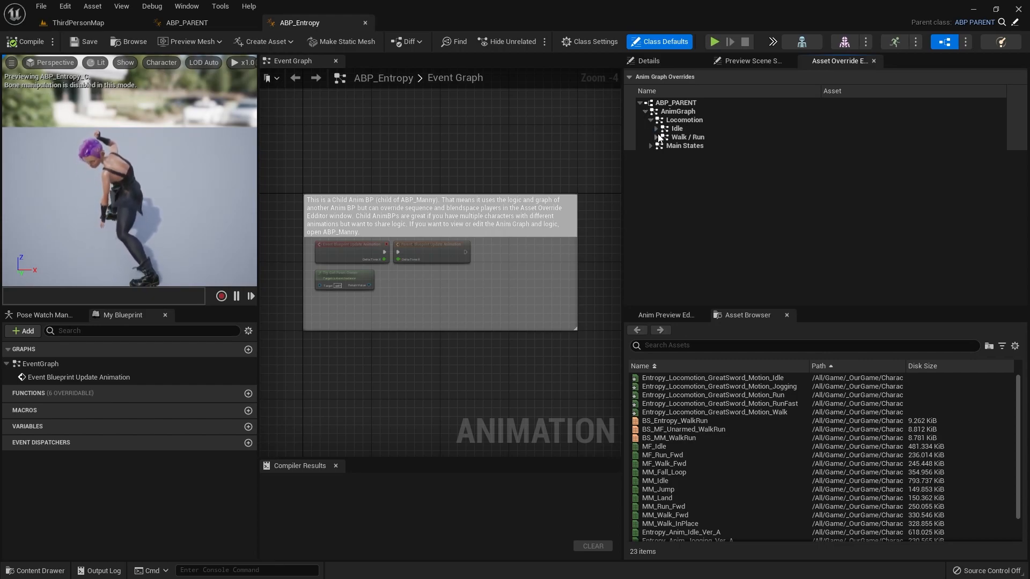
pyautogui.click(656, 138)
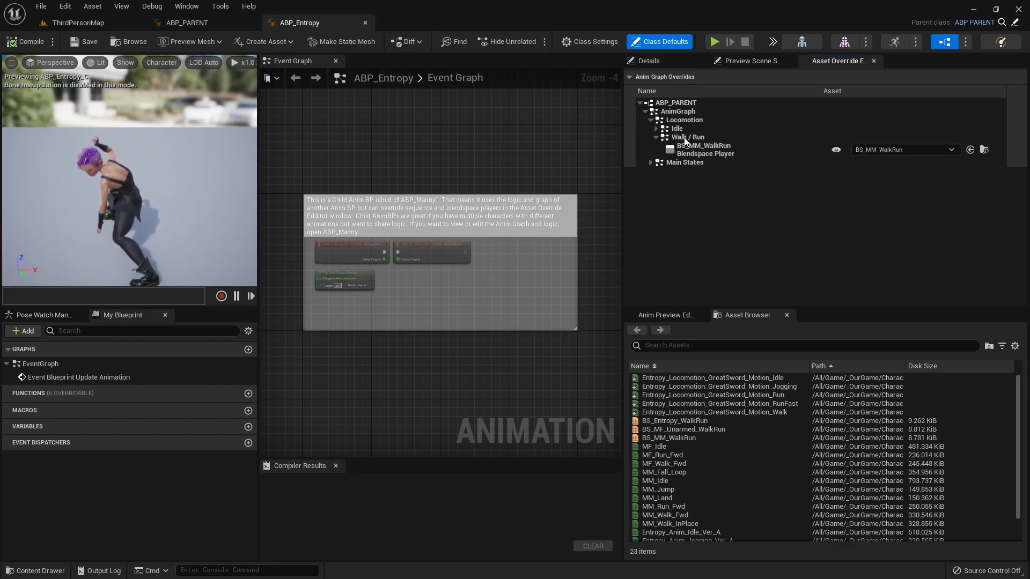
pyautogui.click(917, 150)
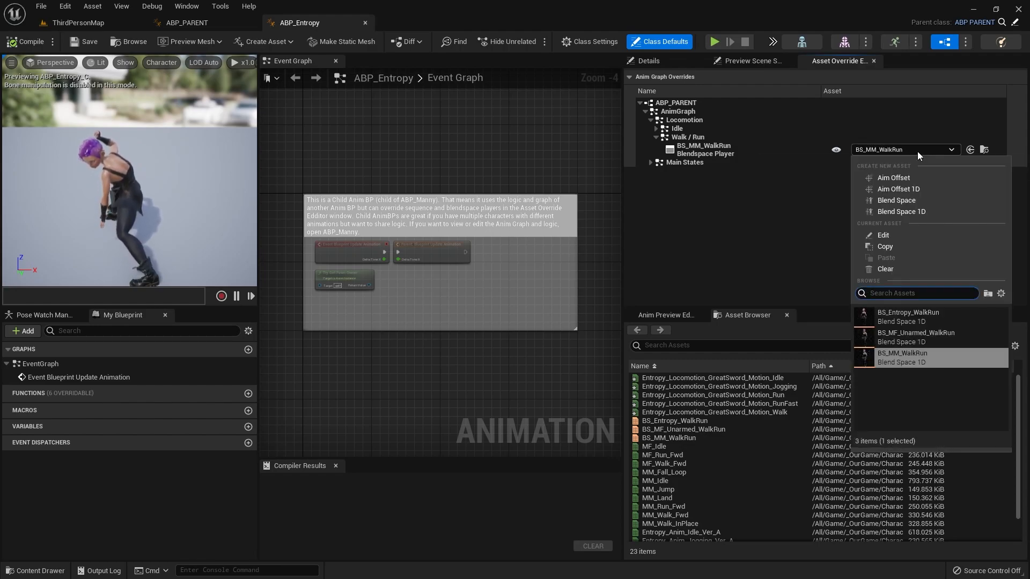
pyautogui.click(920, 313)
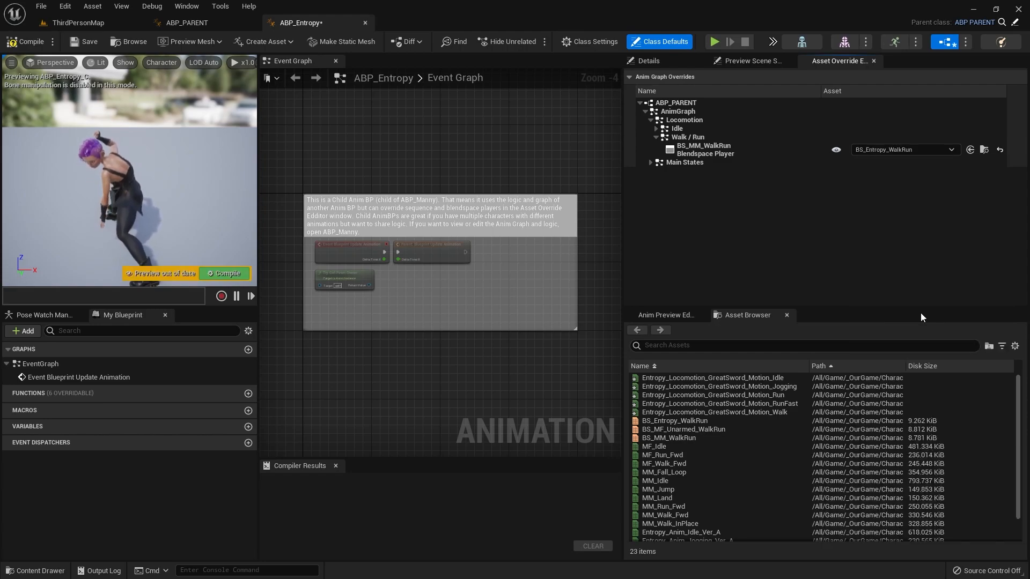
# Step: Compile ABP_Entropy, close its editor, and return to ThirdPersonMap
pyautogui.click(34, 41)
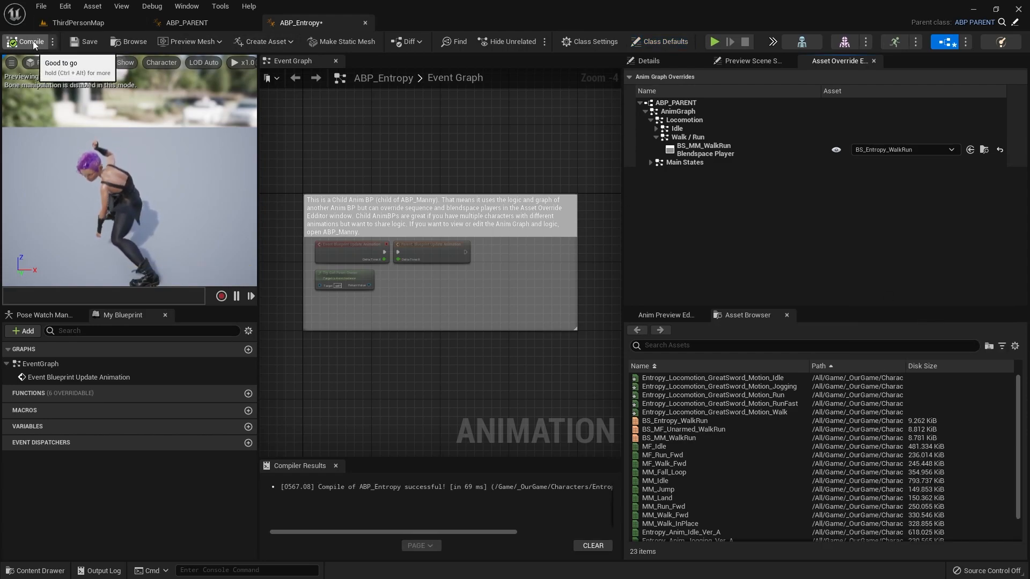
pyautogui.click(365, 24)
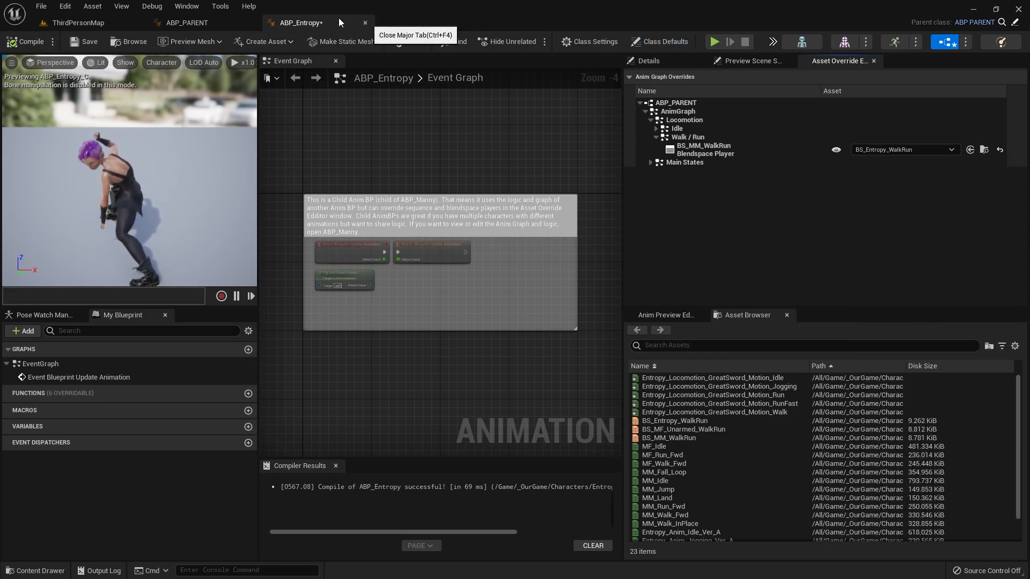
pyautogui.click(71, 22)
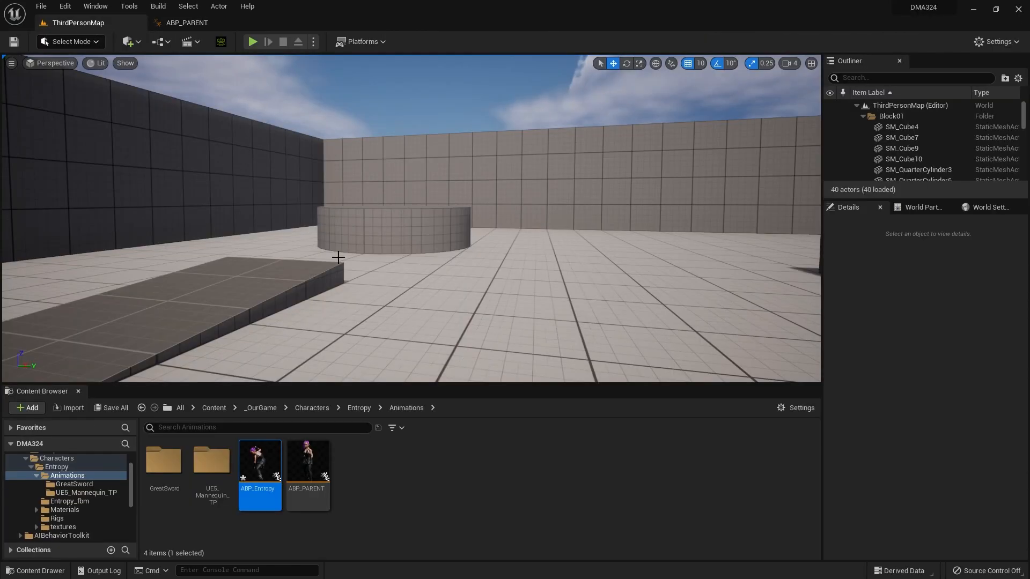
# Step: Play ThirdPersonMap and run and jump Entropy around the ramps, walls, cubes and cylinder to test the great sword locomotion
pyautogui.hotkey('alt', 'p')
pyautogui.press('w')
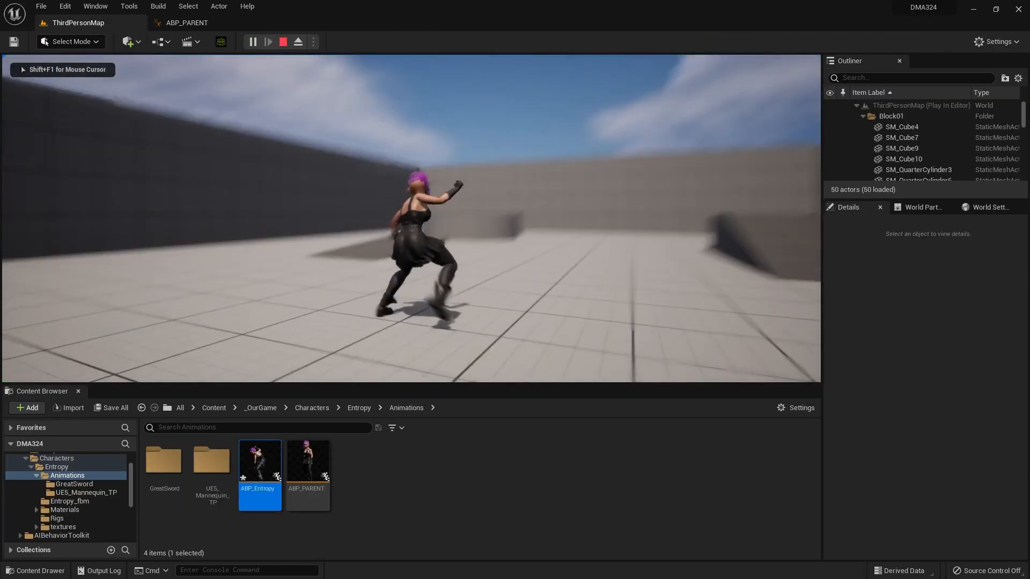
pyautogui.press('space')
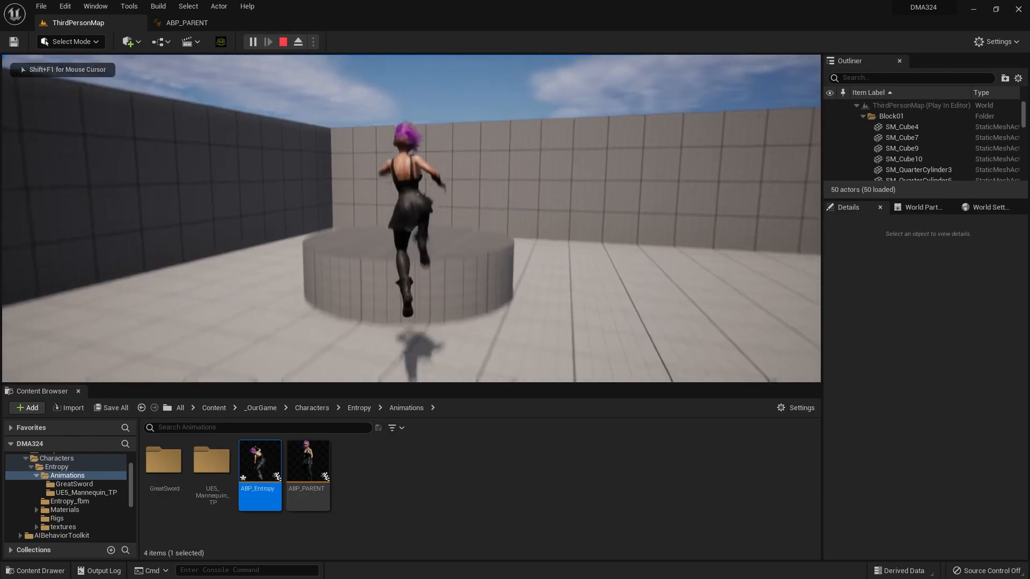
pyautogui.press('s')
pyautogui.press('space')
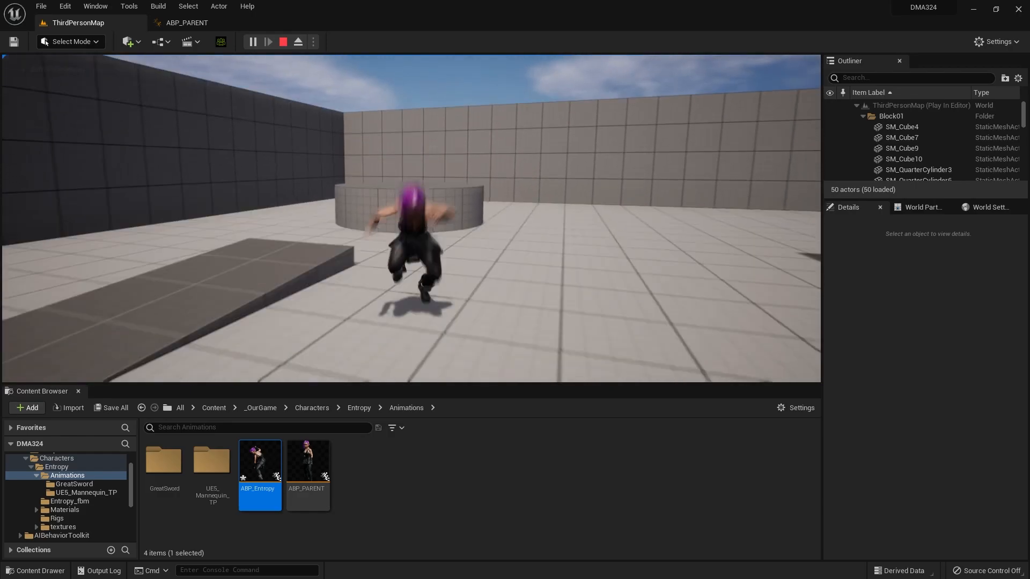
pyautogui.press('d')
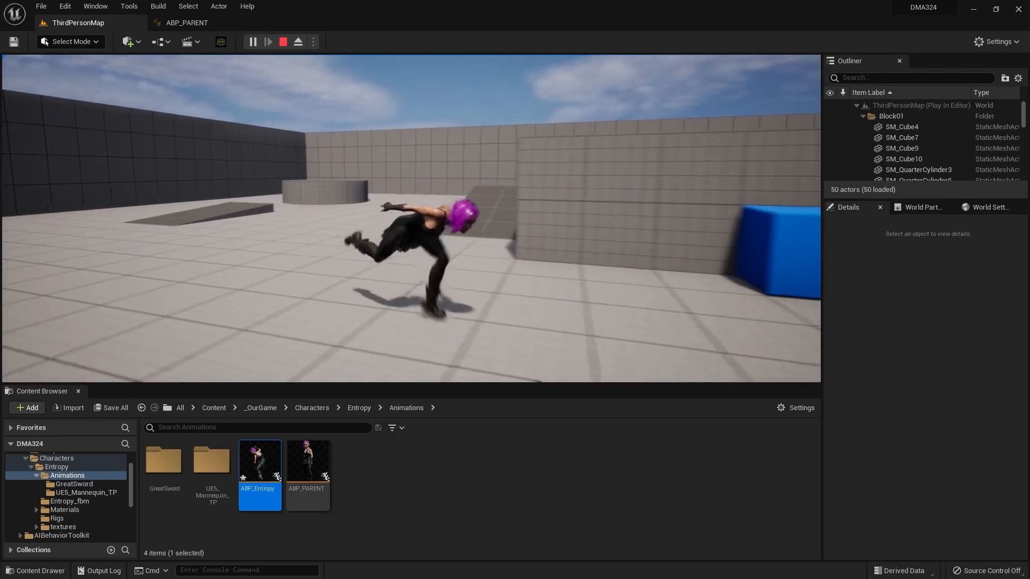
pyautogui.press('w')
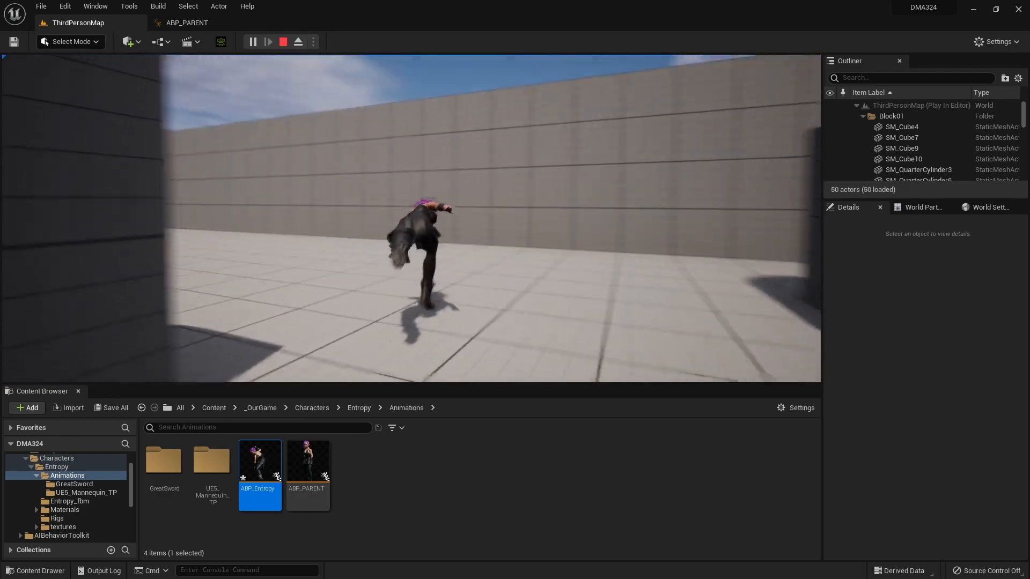
pyautogui.press('space')
pyautogui.press('w')
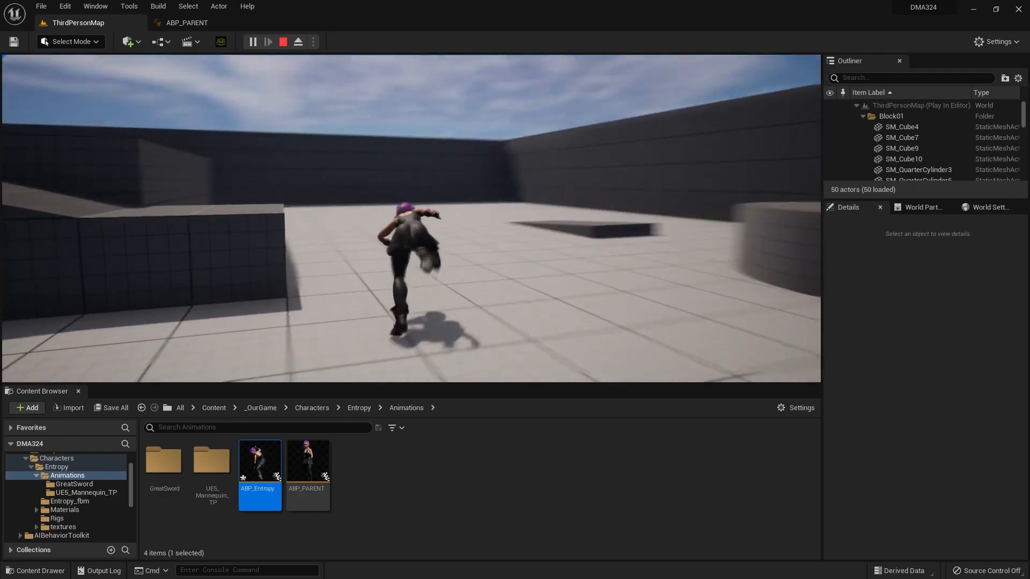
pyautogui.press('w')
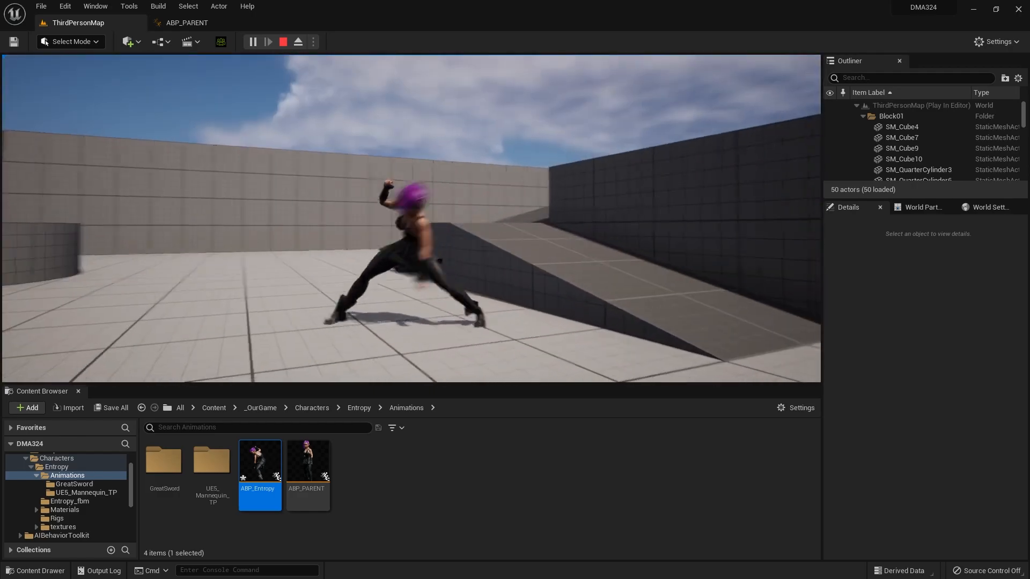
pyautogui.press('space')
pyautogui.press('w')
pyautogui.press('space')
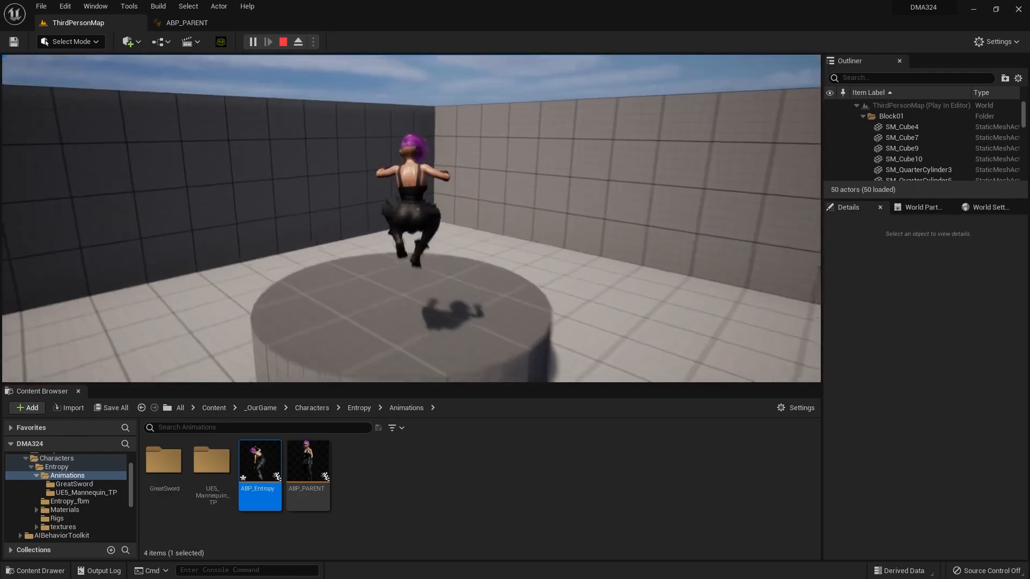
pyautogui.press('w')
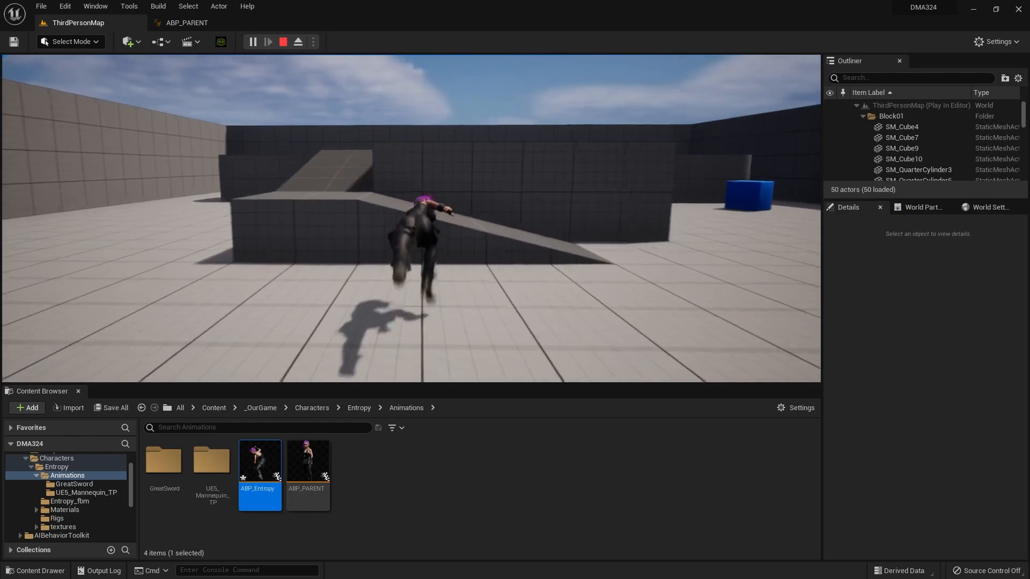
pyautogui.press('w')
pyautogui.press('space')
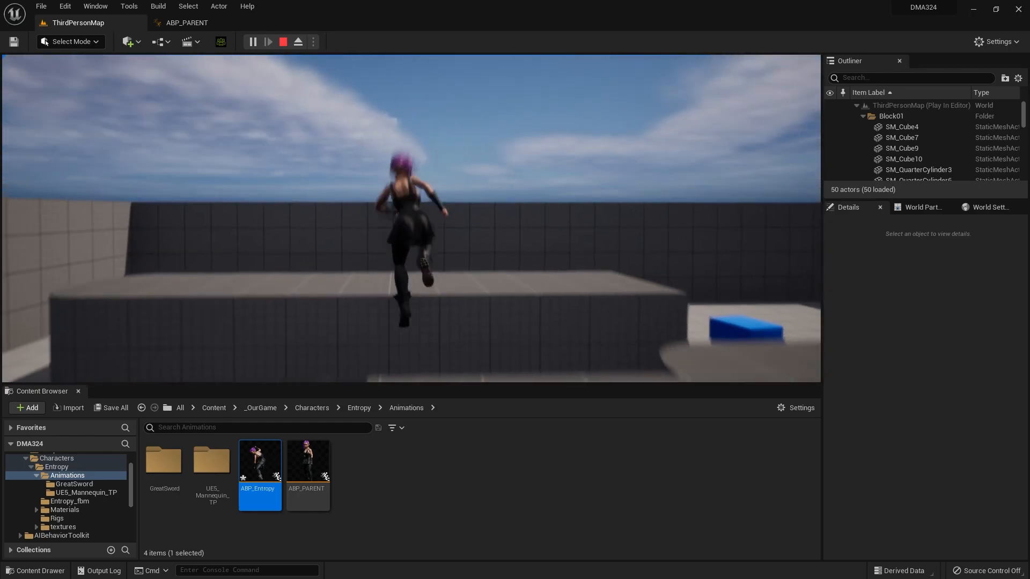
pyautogui.press('w')
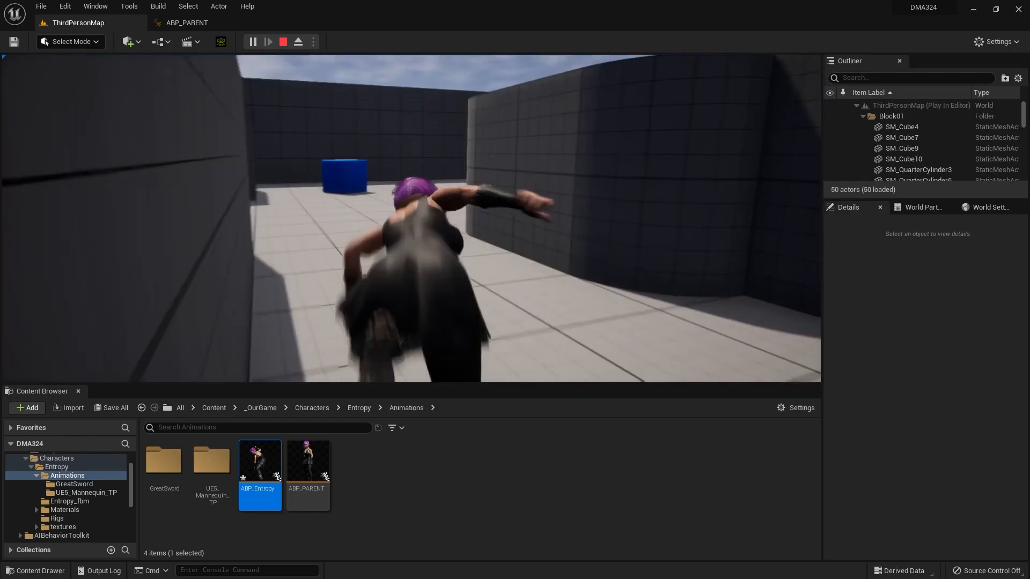
pyautogui.press('space')
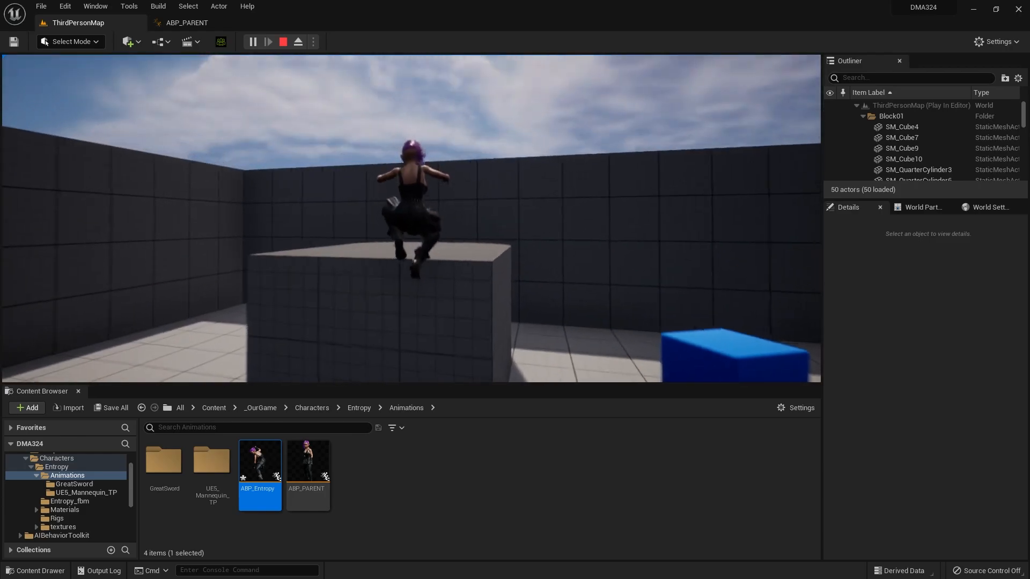
pyautogui.press('w')
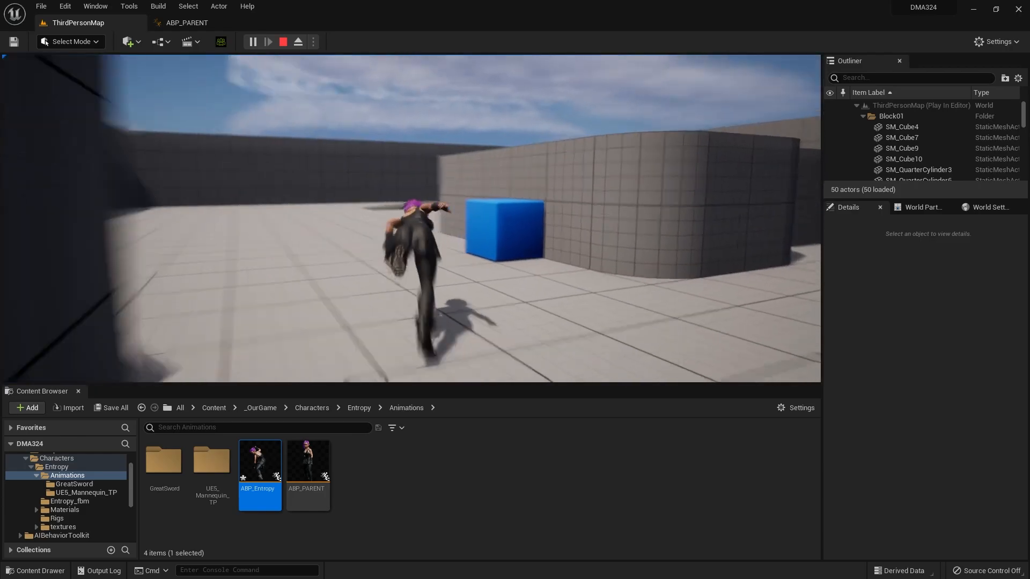
pyautogui.press('w')
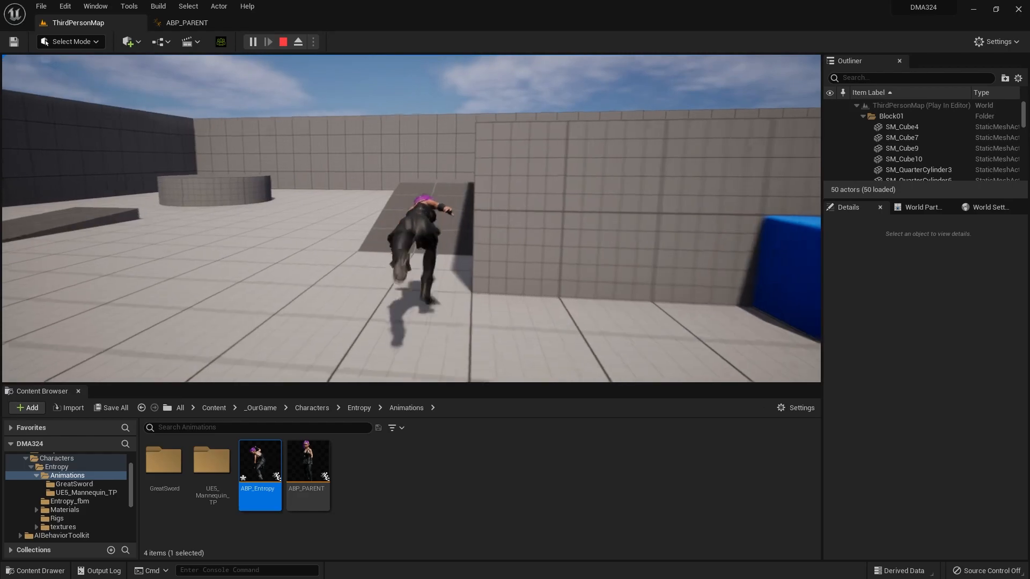
pyautogui.press('space')
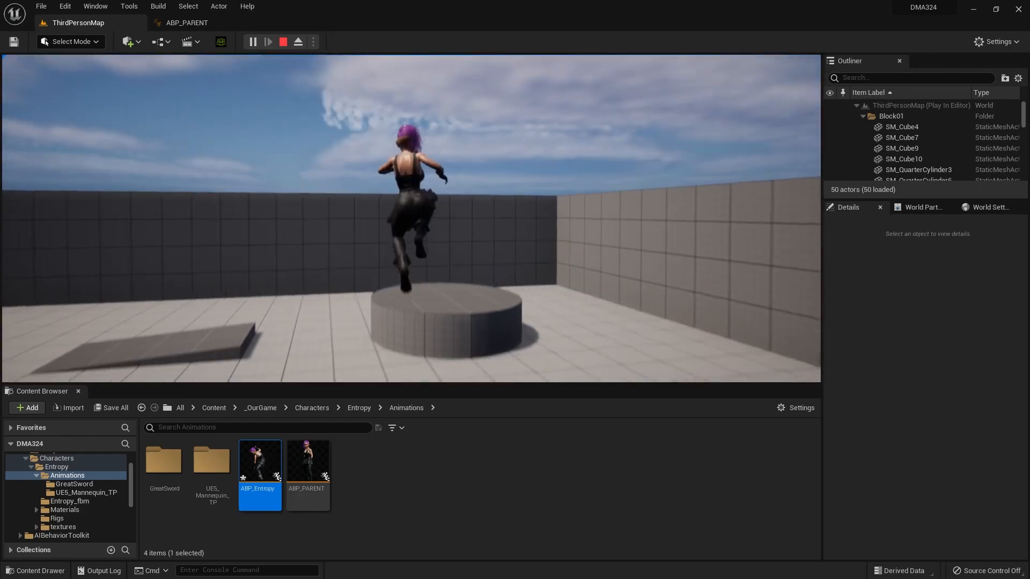
pyautogui.press('space')
pyautogui.press('s')
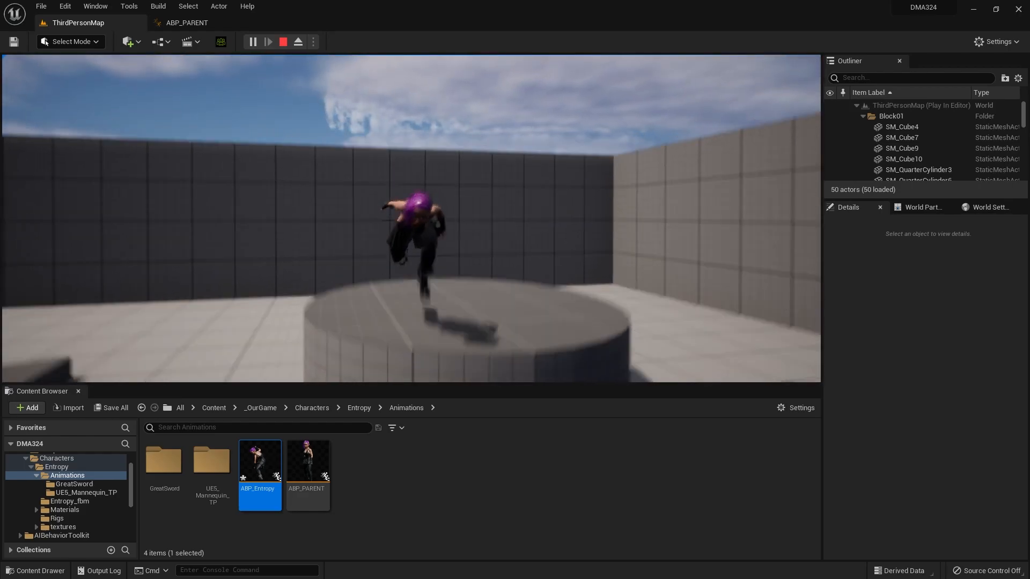
pyautogui.press('space')
pyautogui.press('w')
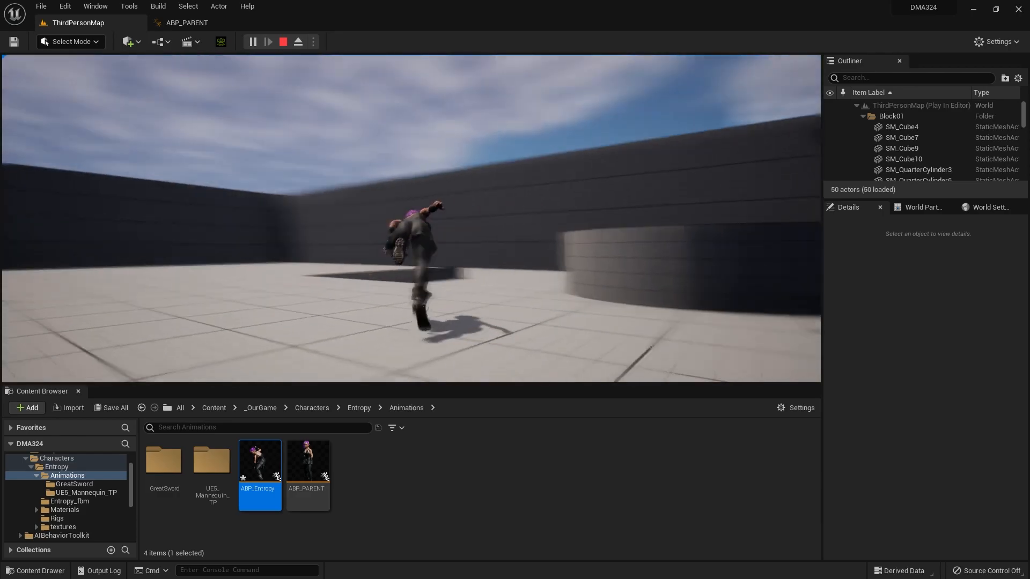
pyautogui.press('d')
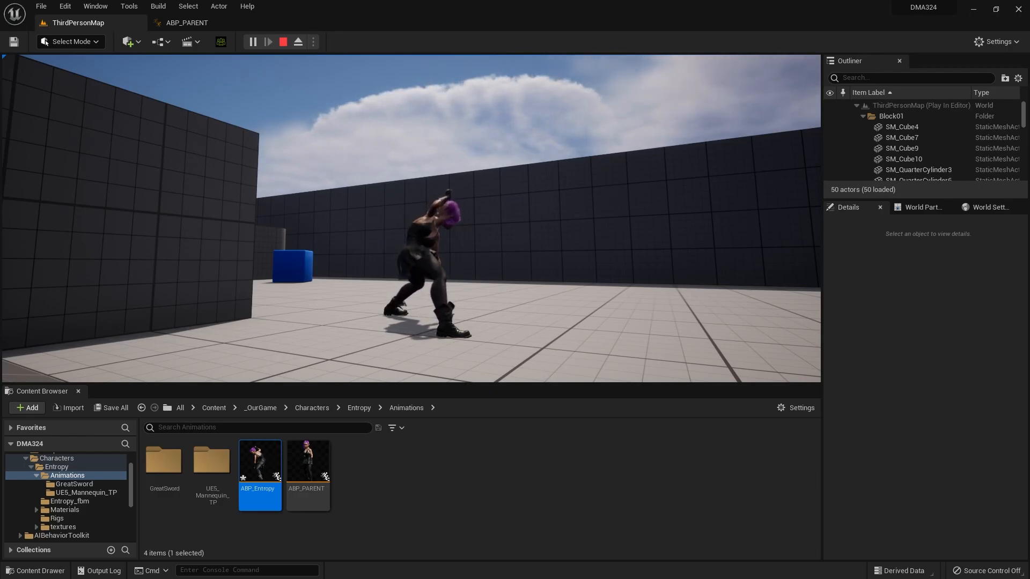
# Step: Test Entropy's idle, direction changes and jumps in short runs toward and away from the camera, then end the play session
pyautogui.press('s')
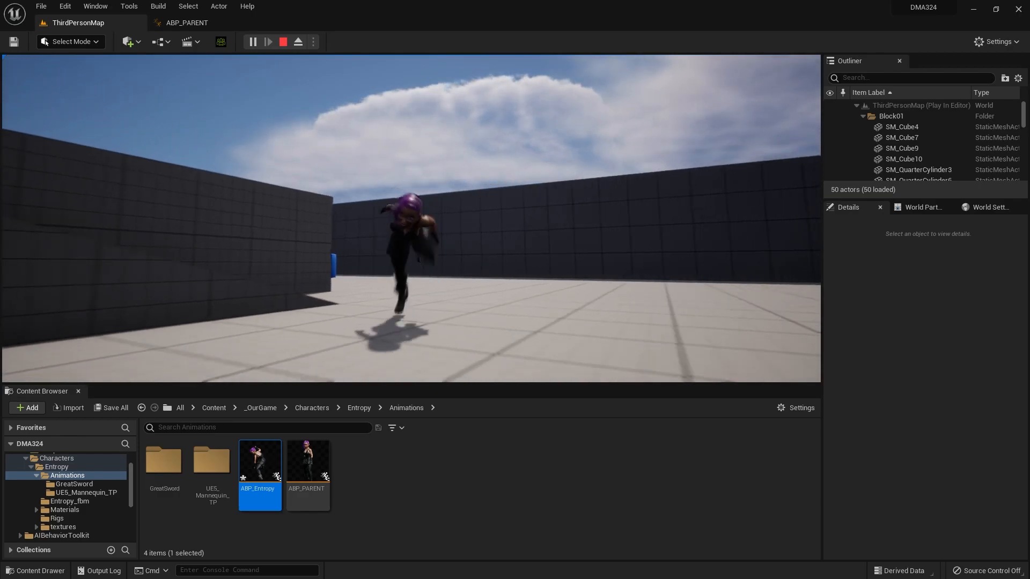
pyautogui.press('w')
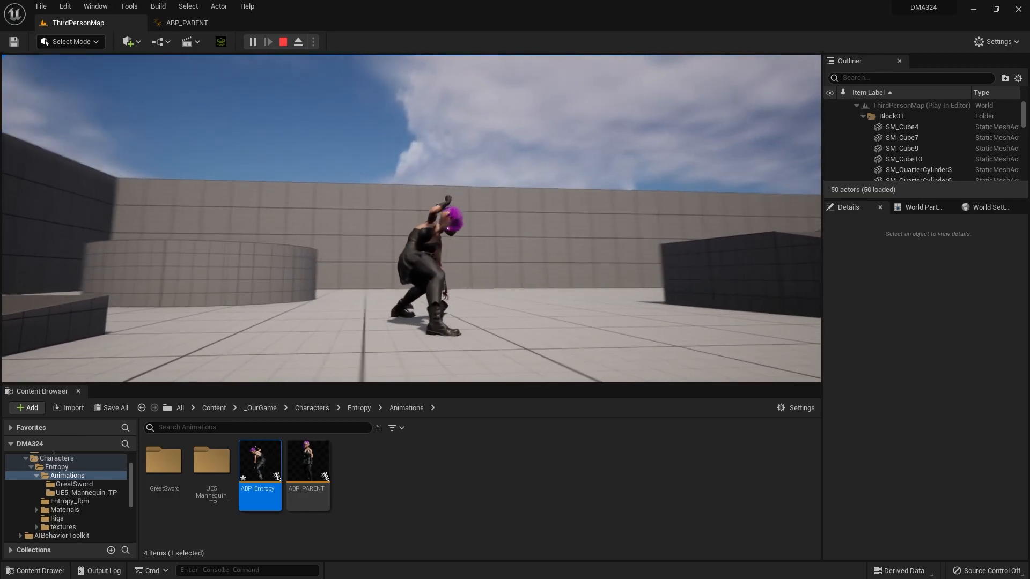
pyautogui.press('s')
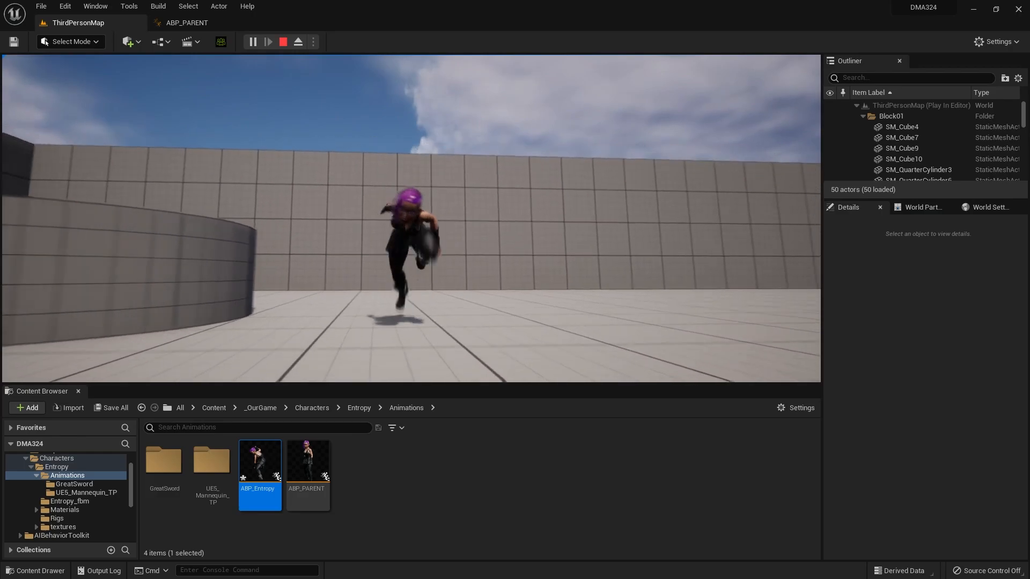
pyautogui.press('w')
pyautogui.press('s')
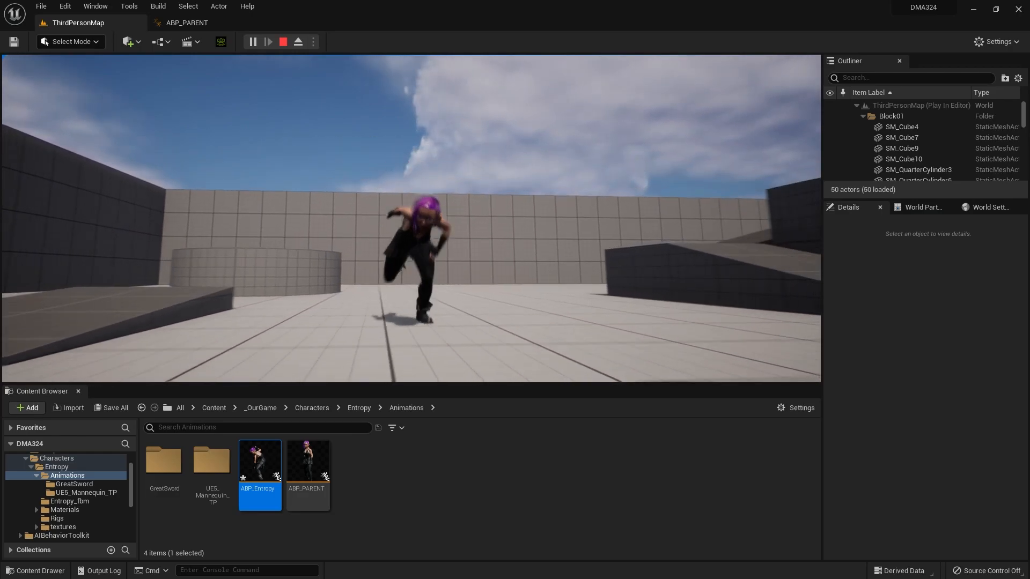
pyautogui.press('a')
pyautogui.press('w')
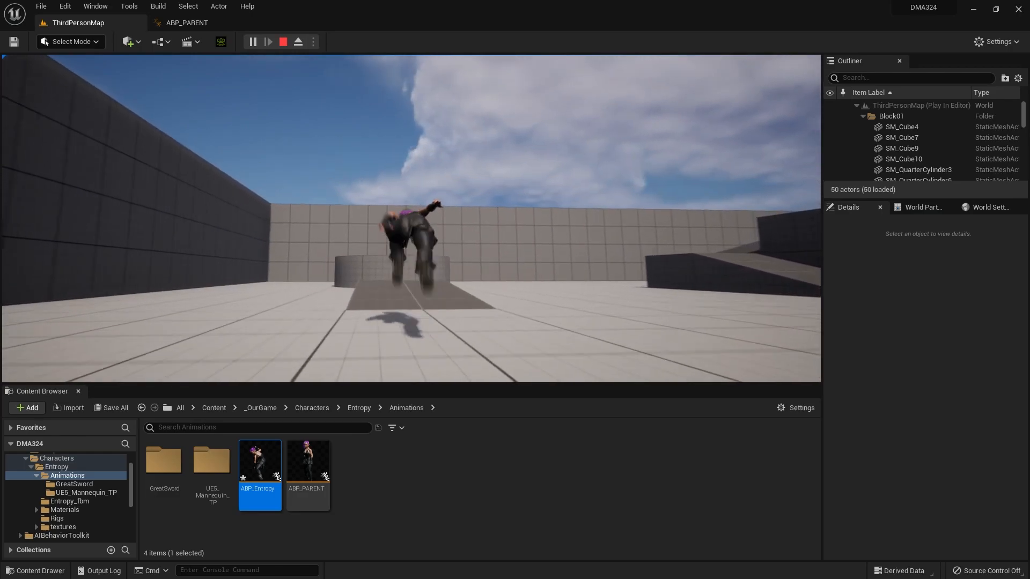
pyautogui.press('space')
pyautogui.press('s')
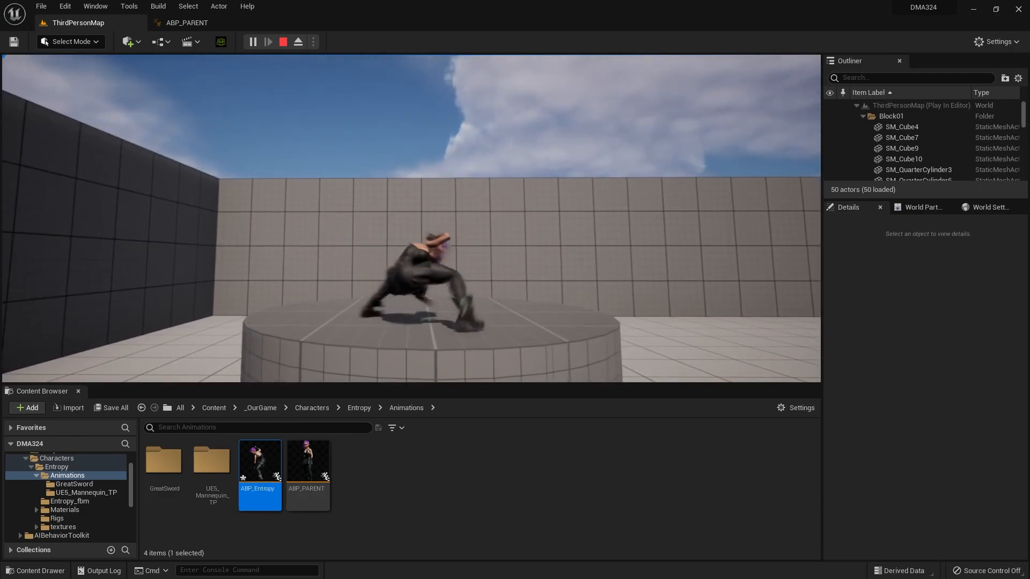
pyautogui.press('space')
pyautogui.press('w')
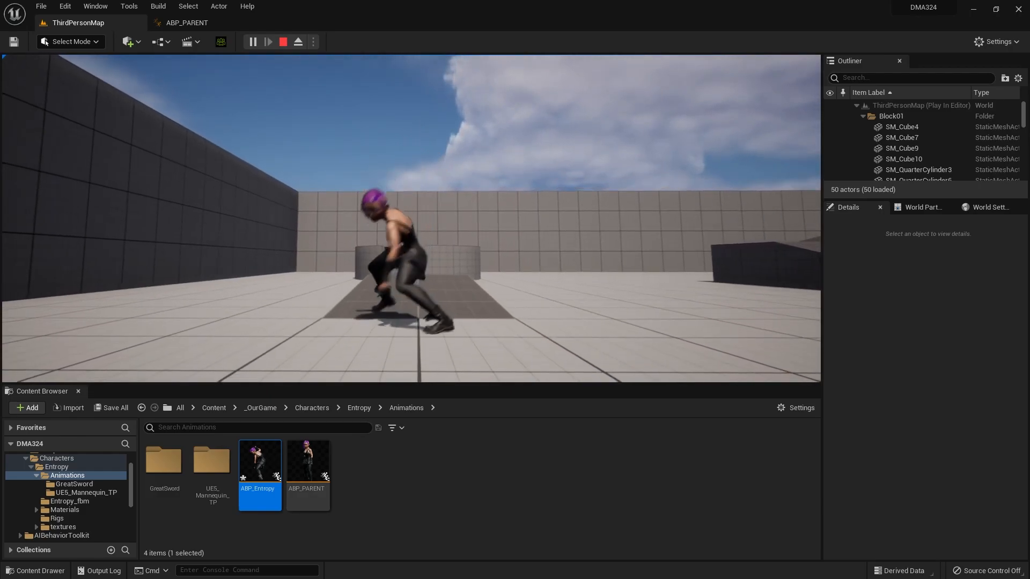
pyautogui.press('d')
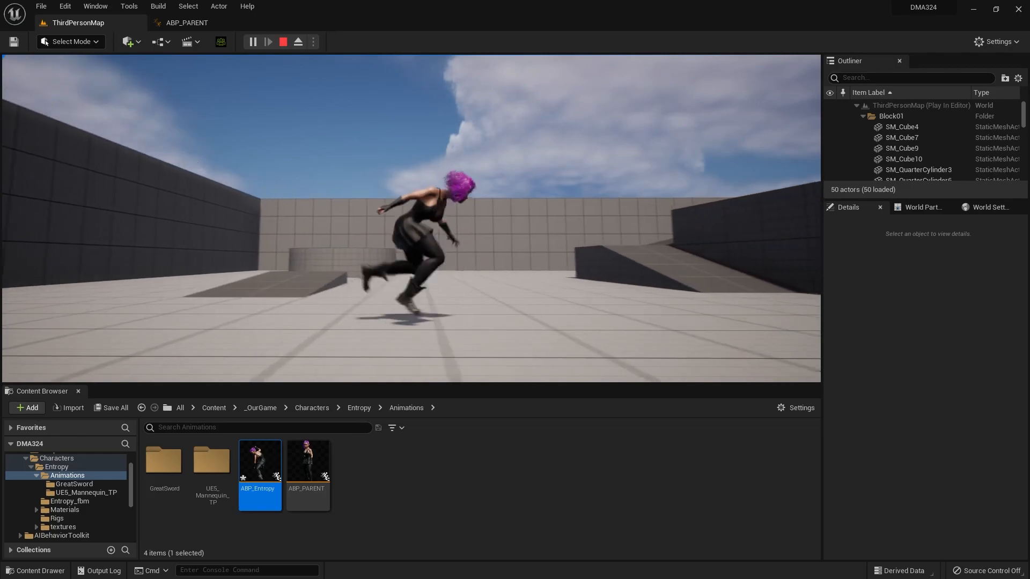
pyautogui.press('s')
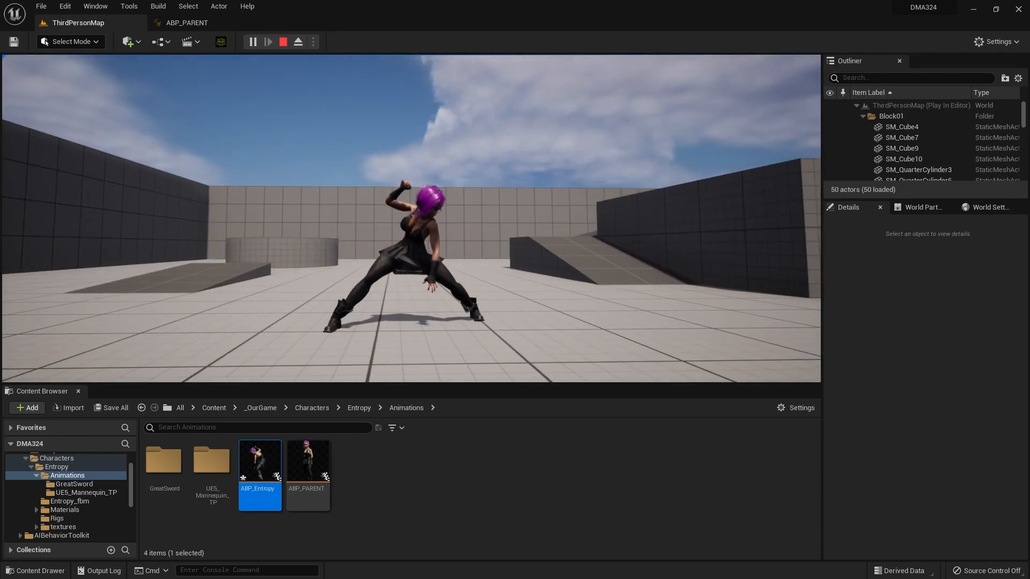
pyautogui.press('Escape')
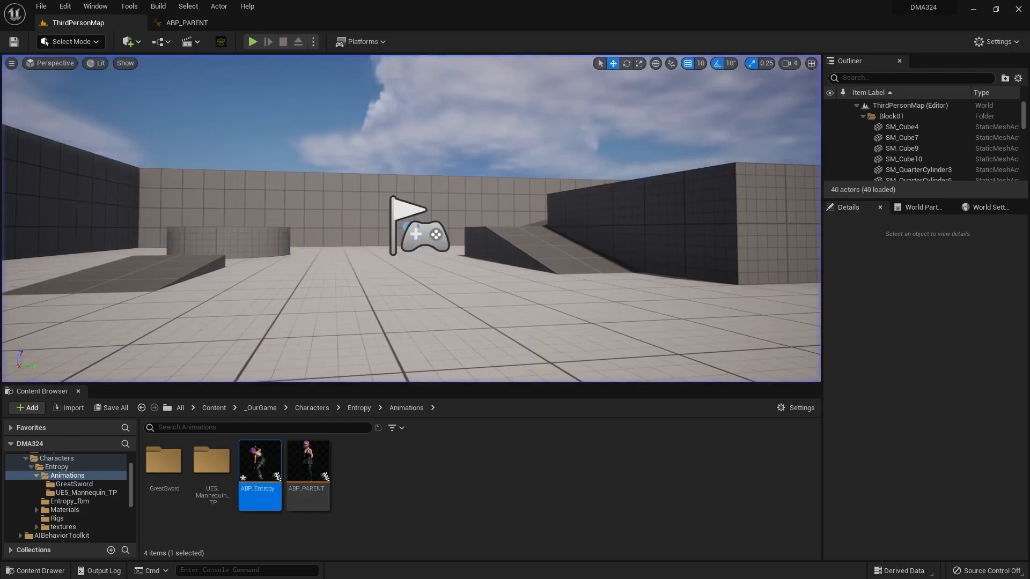
# Step: Open the BS_Entropy_WalkRun blend space from Entropy's UE5_Mannequin_TP animations folder
pyautogui.click(204, 27)
pyautogui.click(123, 22)
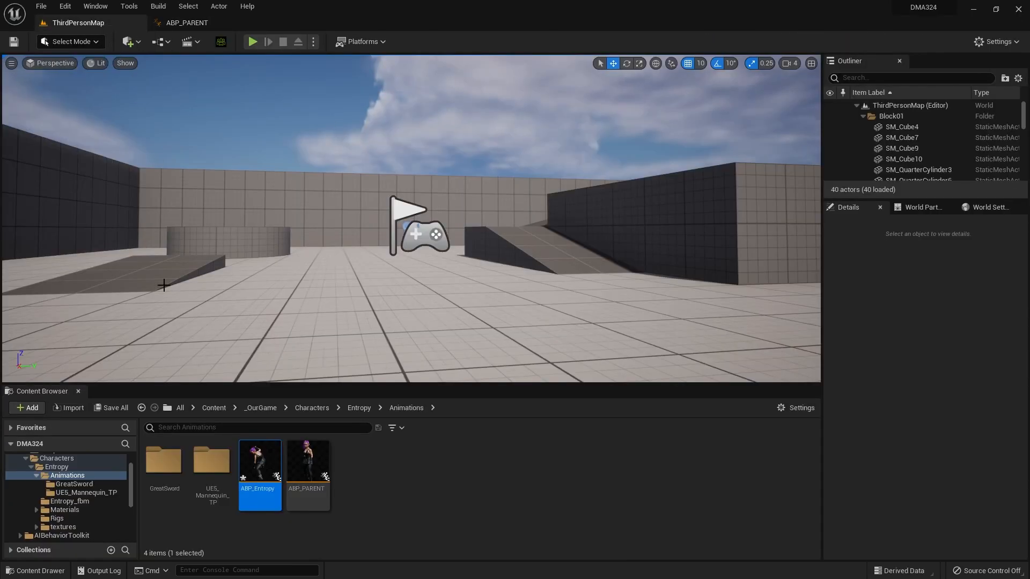
pyautogui.click(102, 493)
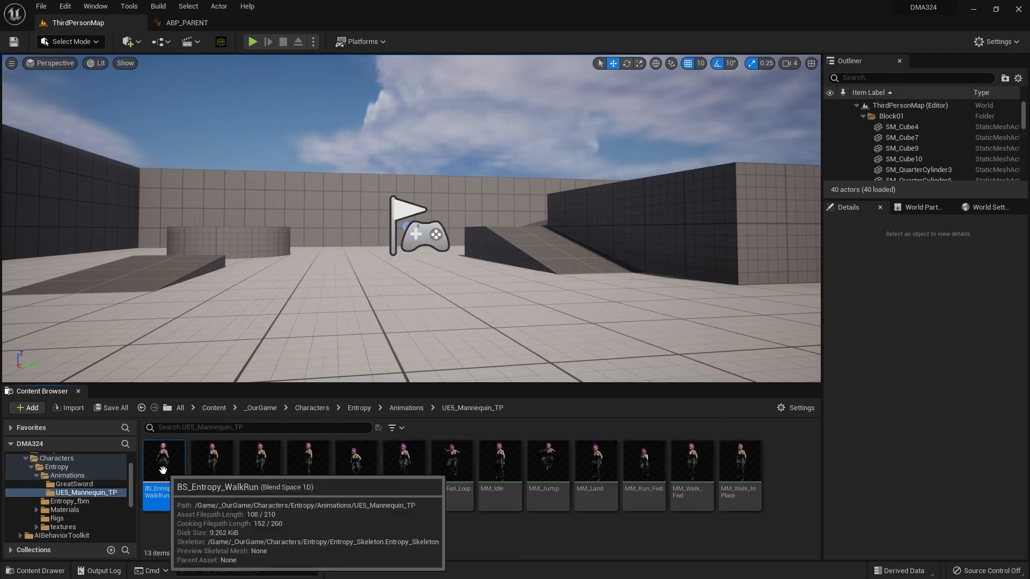
pyautogui.doubleClick(163, 468)
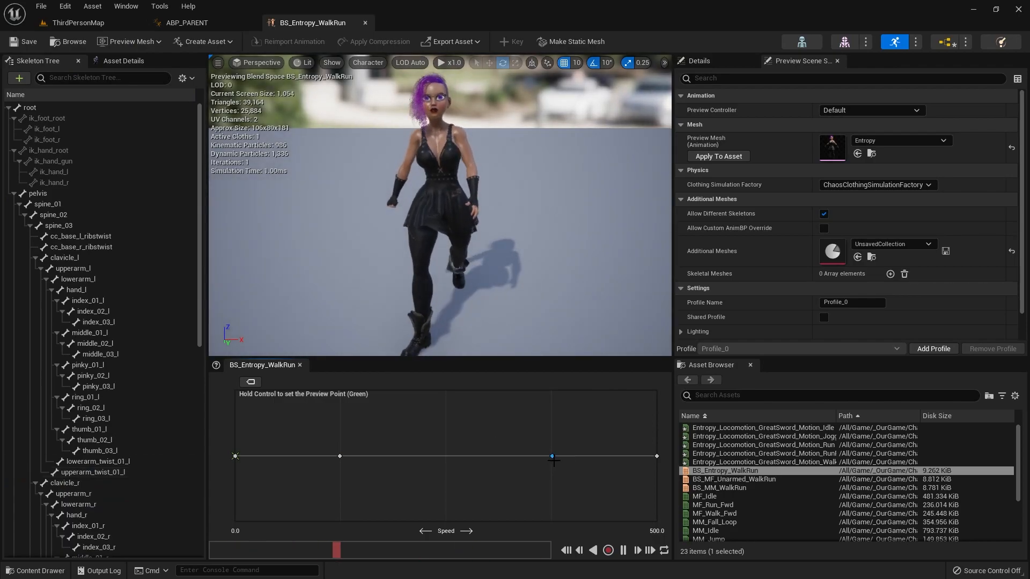
# Step: Move the third sample in the blend space down to a speed of about 250 and select the RunFast sample at 500
pyautogui.moveTo(553, 457)
pyautogui.moveTo(553, 456); pyautogui.dragTo(446, 456)
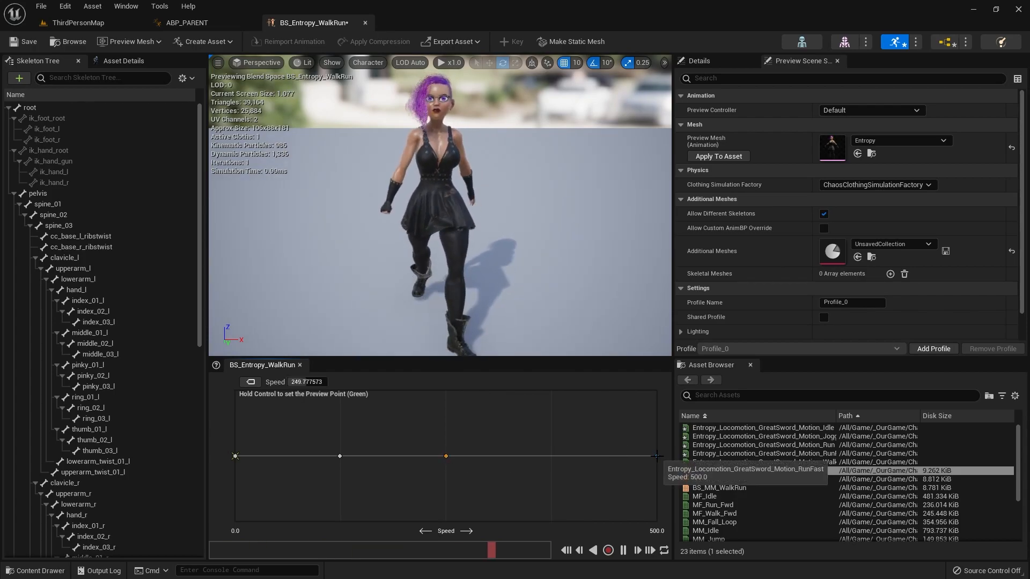
pyautogui.click(657, 457)
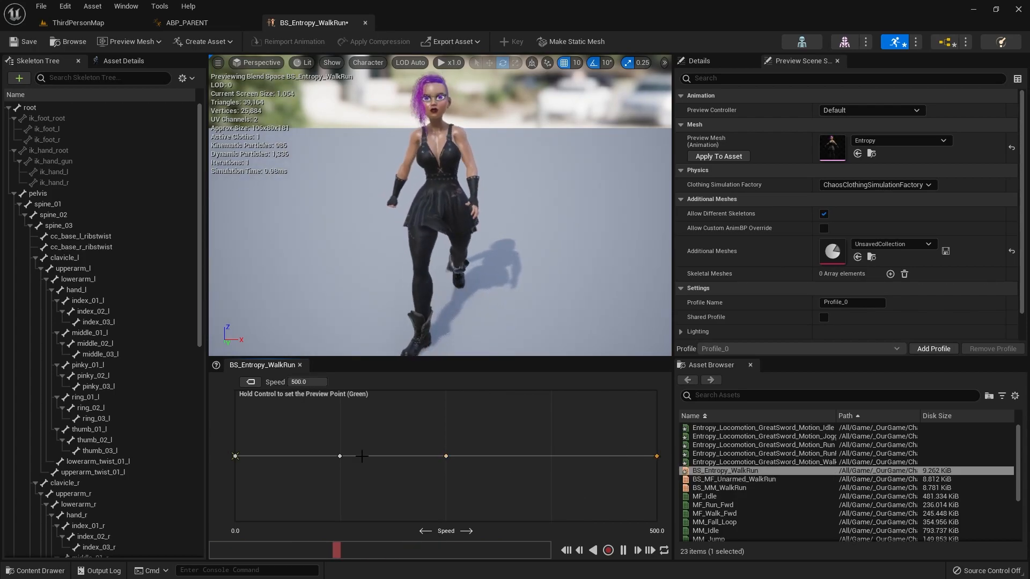
# Step: Shift the two middle blend samples to slightly lower speeds and save BS_Entropy_WalkRun
pyautogui.moveTo(340, 456); pyautogui.dragTo(295, 455)
pyautogui.moveTo(443, 456); pyautogui.dragTo(420, 457)
pyautogui.click(29, 42)
# Step: Playtest Entropy in ThirdPersonMap with forward runs, jumps and direction changes, then end the play session
pyautogui.click(84, 23)
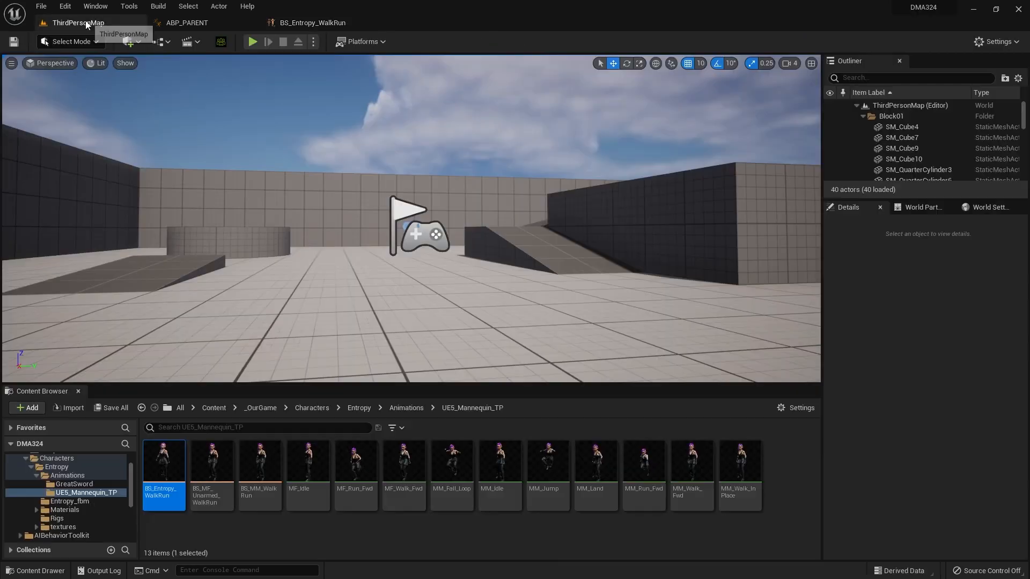
pyautogui.hotkey('alt', 'p')
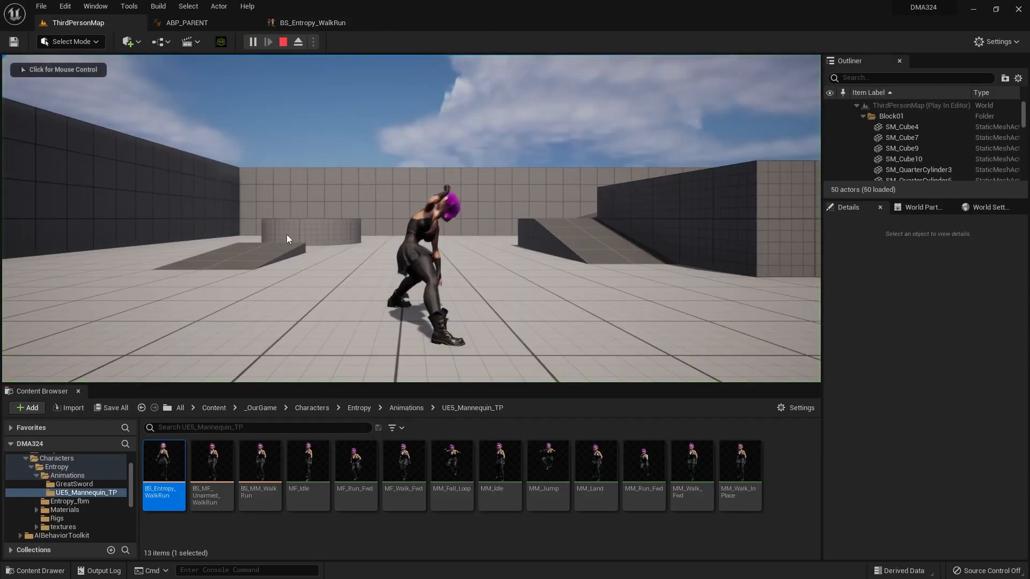
pyautogui.press('w')
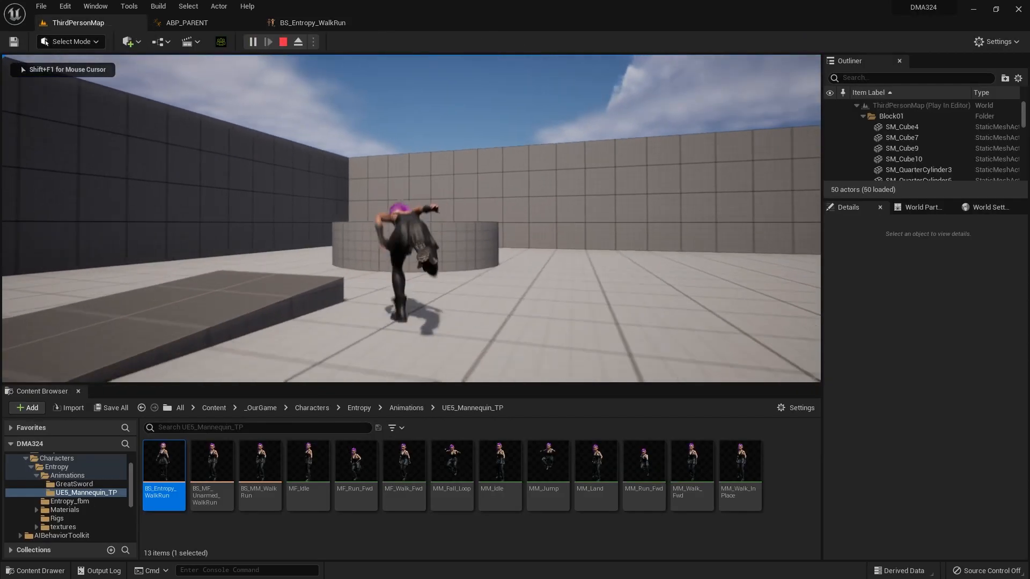
pyautogui.press('space')
pyautogui.press('s')
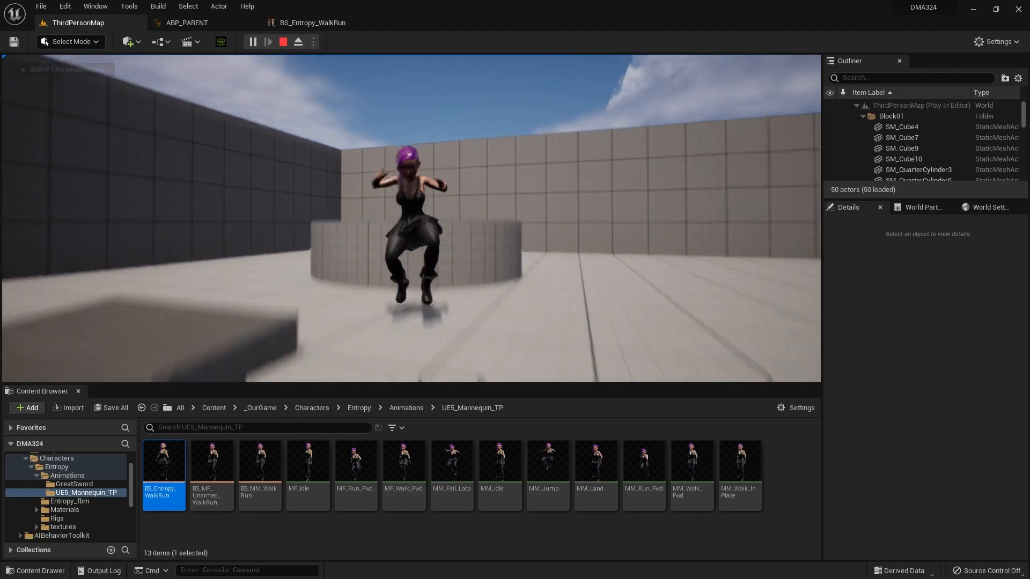
pyautogui.press('d')
pyautogui.press('w')
pyautogui.press('space')
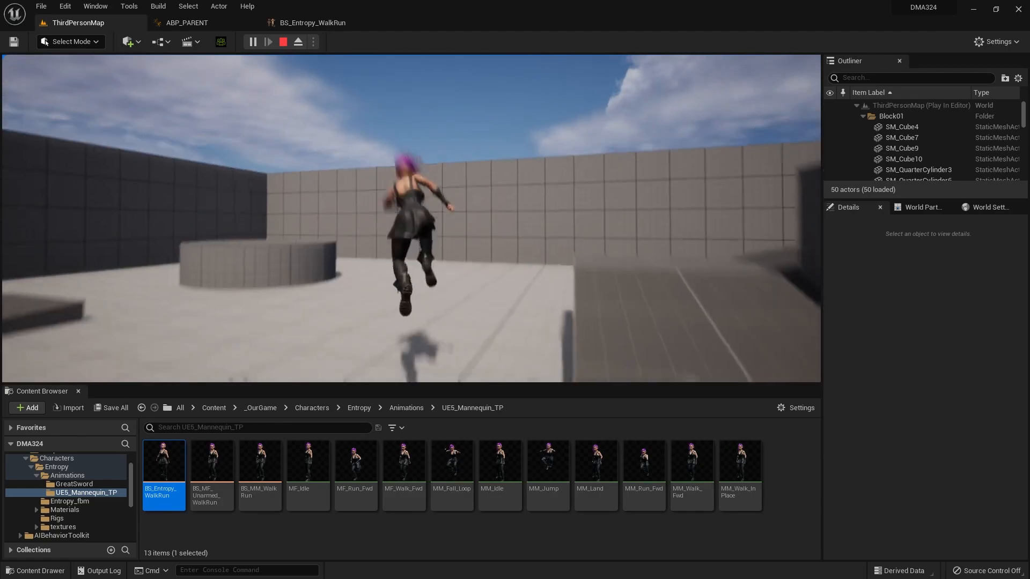
pyautogui.press('w')
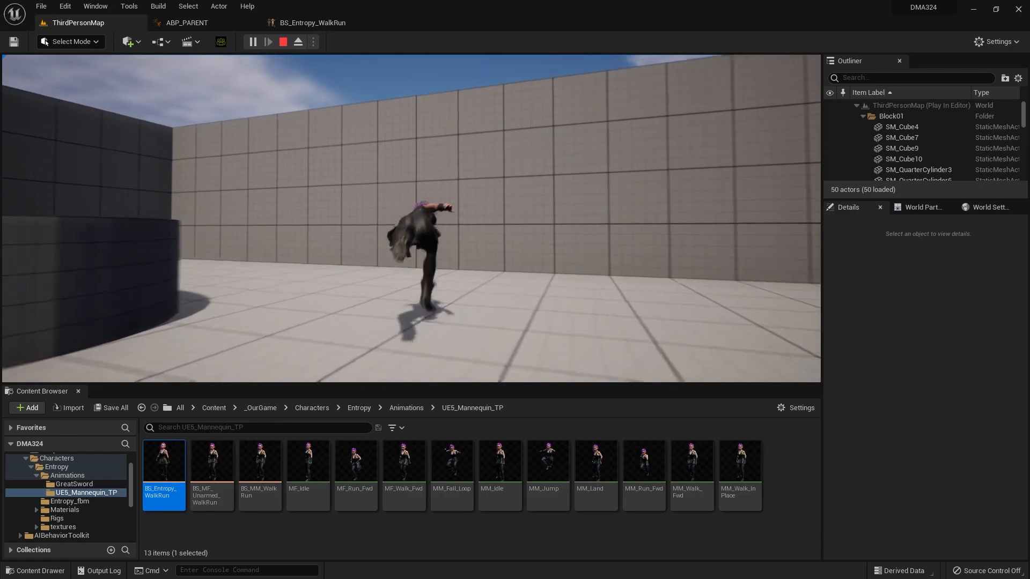
pyautogui.press('s')
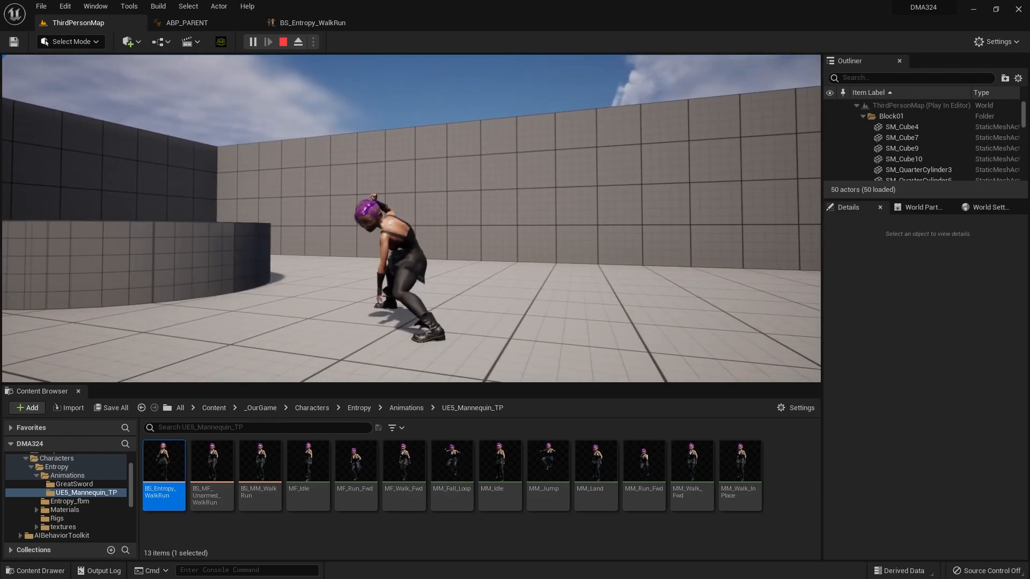
pyautogui.press('Escape')
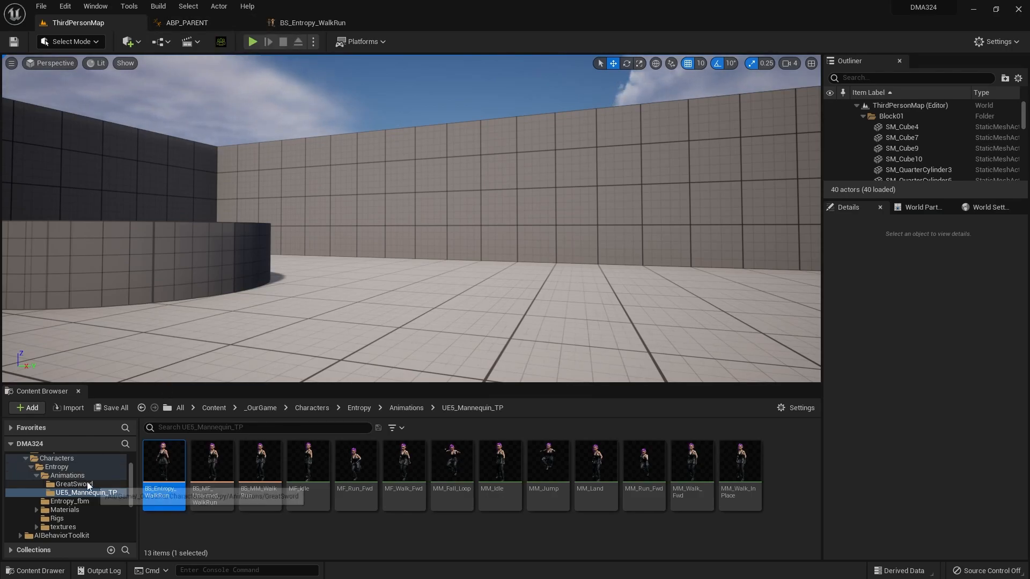
# Step: Open the BP_Player_Base blueprint from the _OurGame Blueprints folder
pyautogui.scroll(1, 78, 482)
pyautogui.scroll(1, 79, 482)
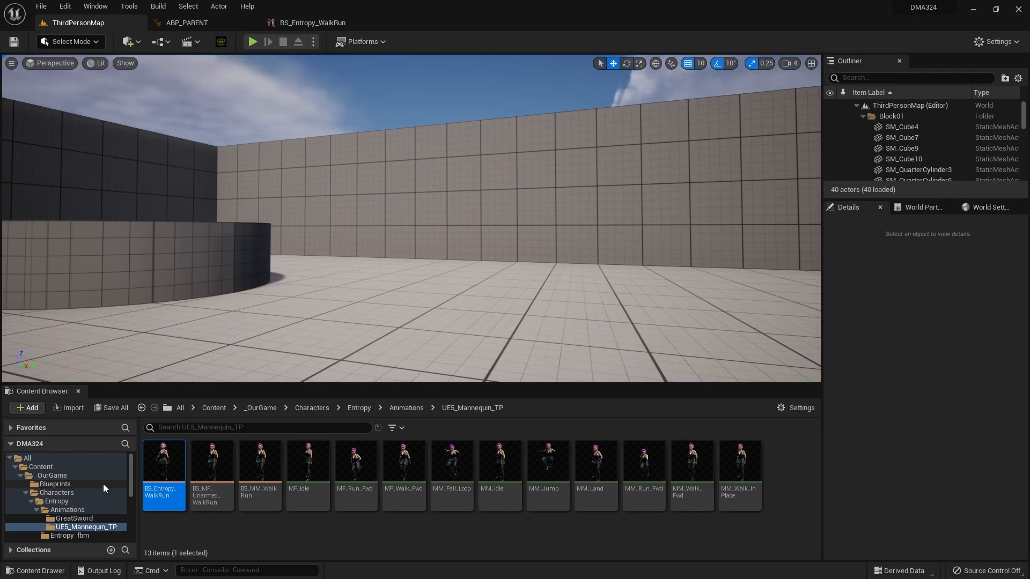
pyautogui.click(103, 483)
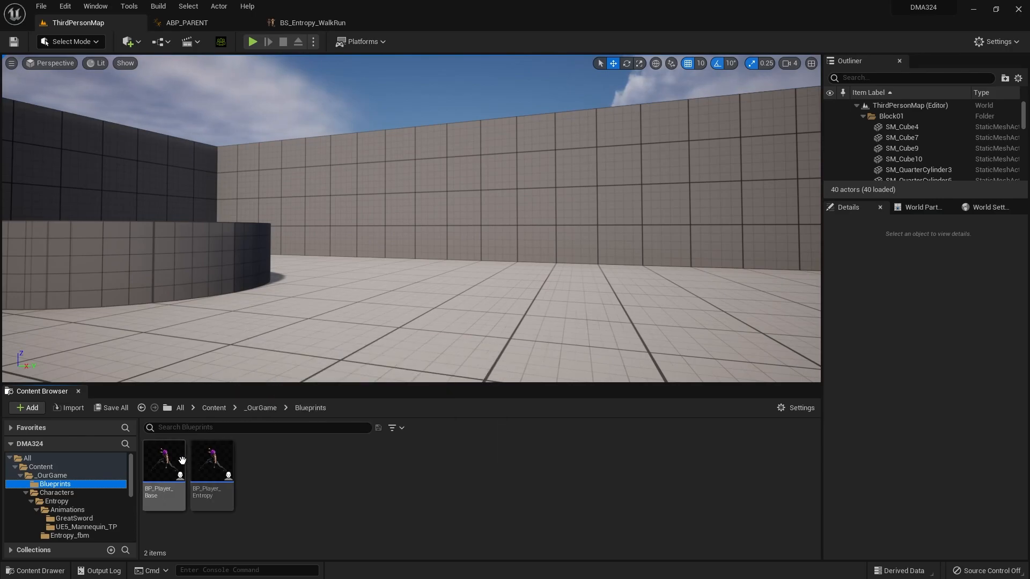
pyautogui.doubleClick(166, 463)
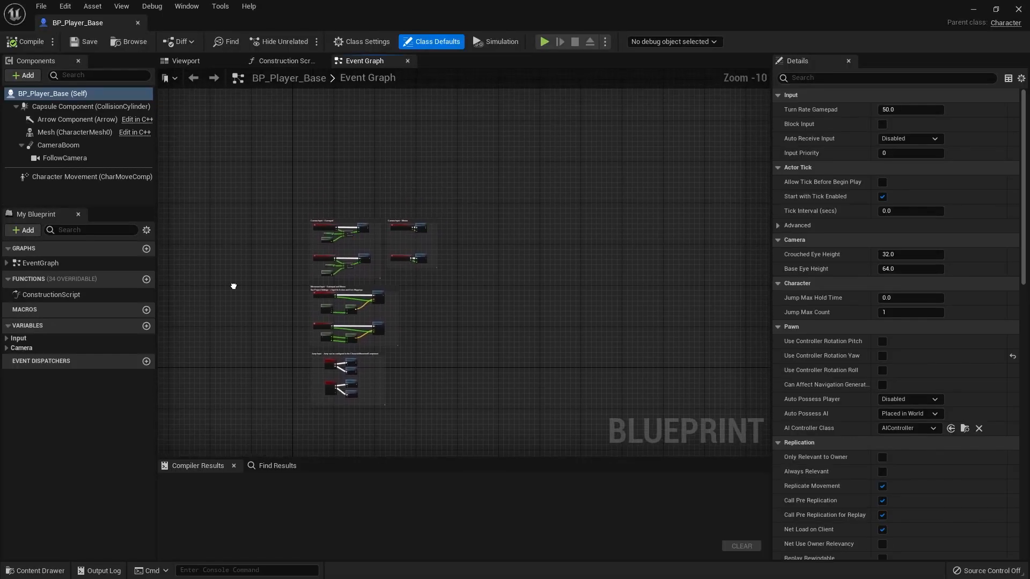
# Step: Set the Character Movement component's Max Walk Speed to 700 cm/s and compile BP_Player_Base
pyautogui.click(76, 176)
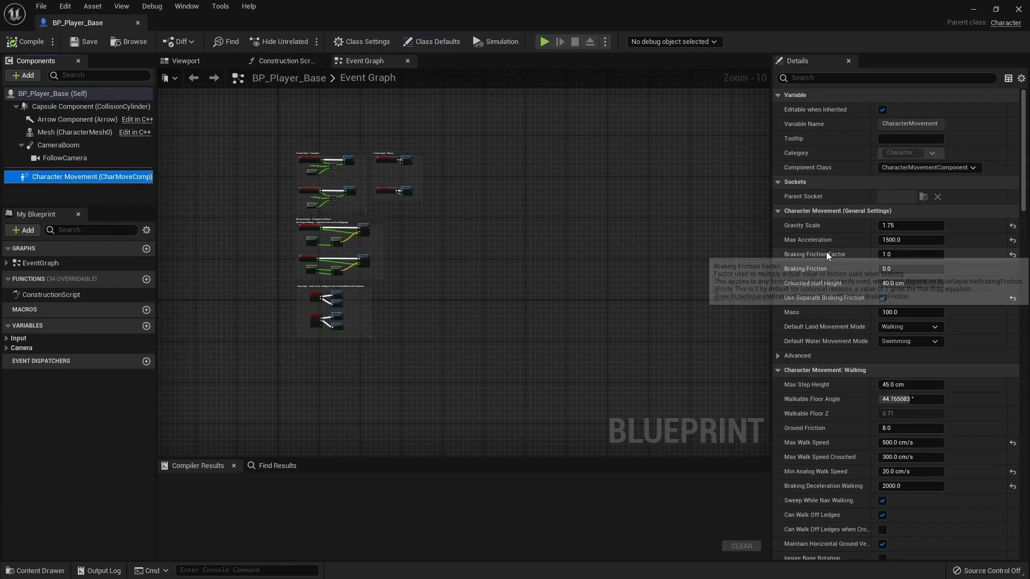
pyautogui.scroll(-3, 826, 252)
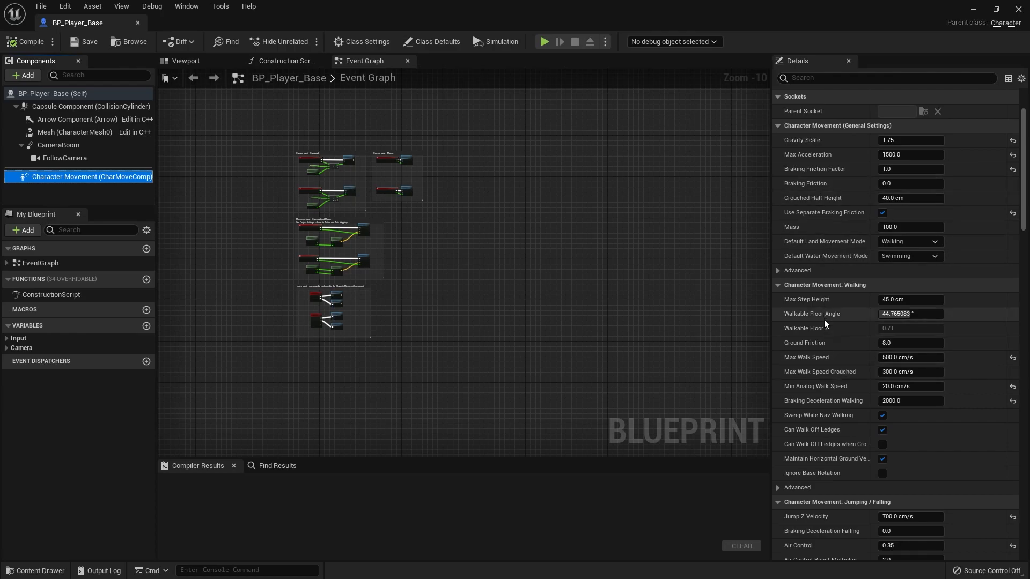
pyautogui.click(911, 357)
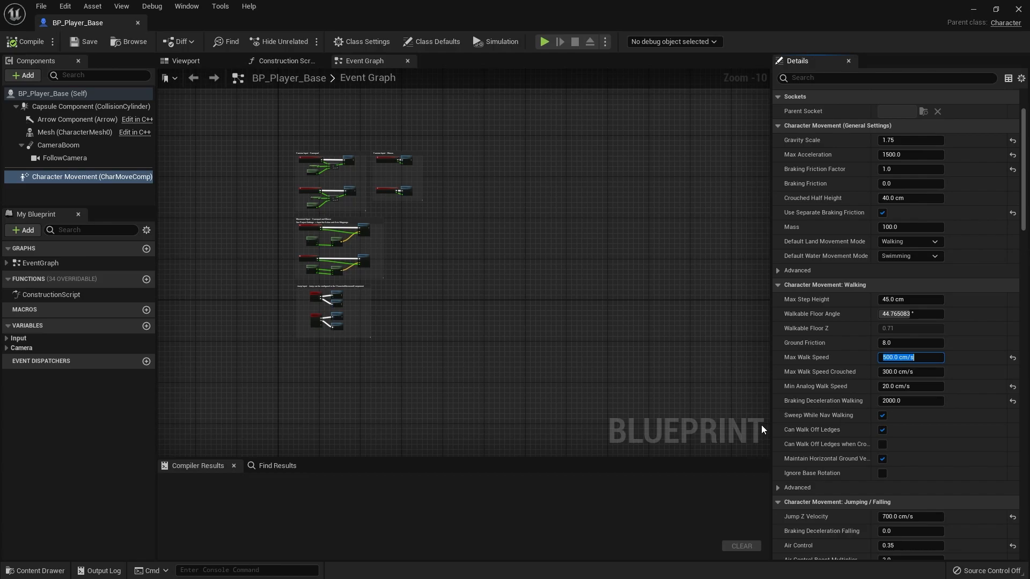
pyautogui.write('700')
pyautogui.press('Return')
pyautogui.click(26, 41)
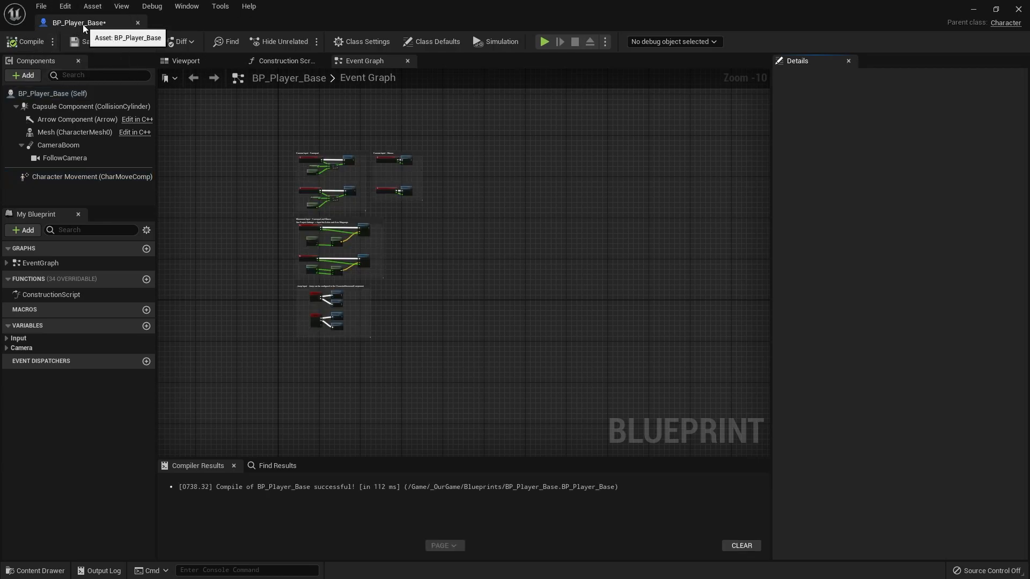
# Step: Start a play session, close the BP_Player_Base editor and run Entropy forward with a jump and a sideways turn
pyautogui.hotkey('alt', 'p')
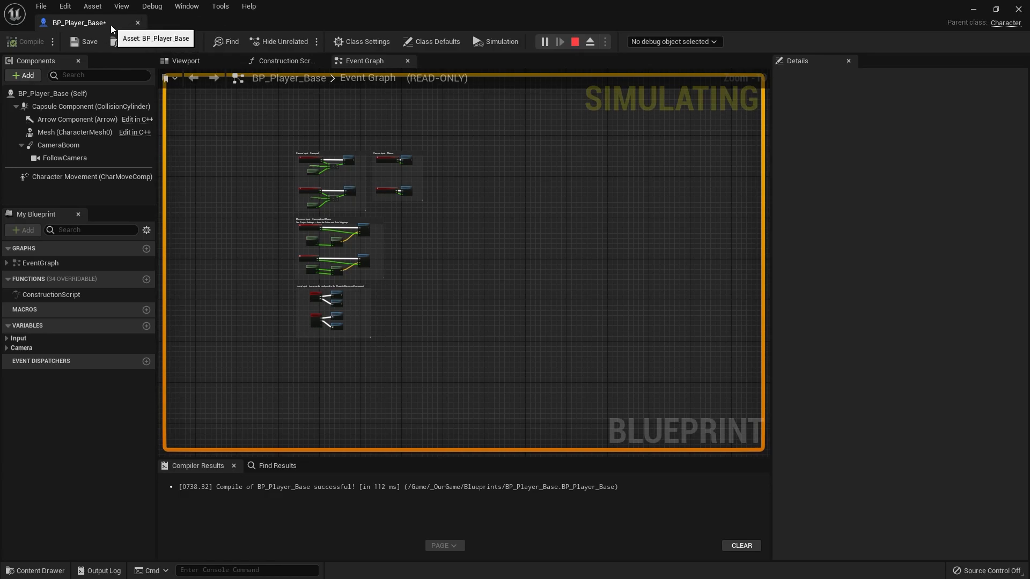
pyautogui.click(138, 23)
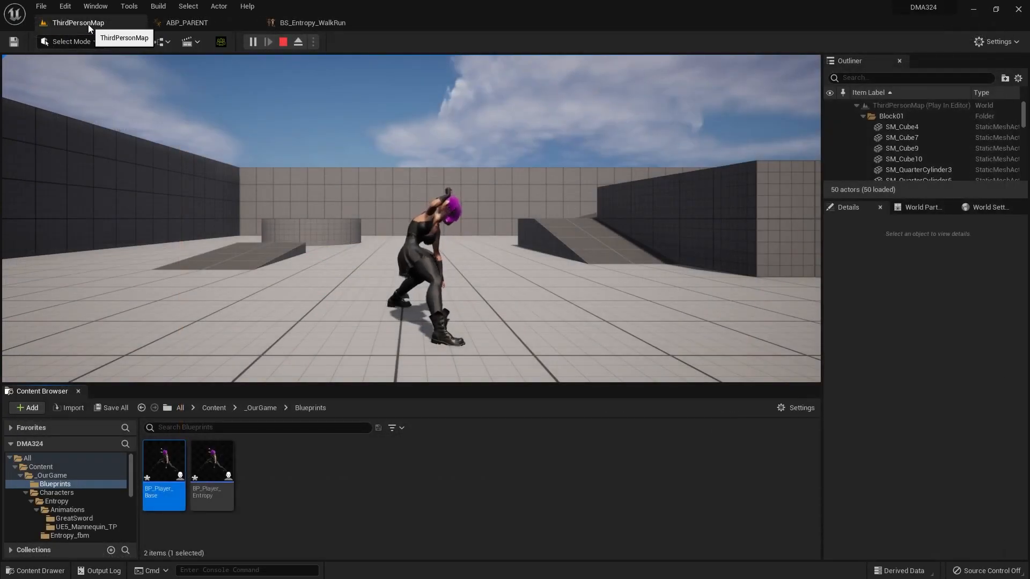
pyautogui.click(363, 259)
pyautogui.press('w')
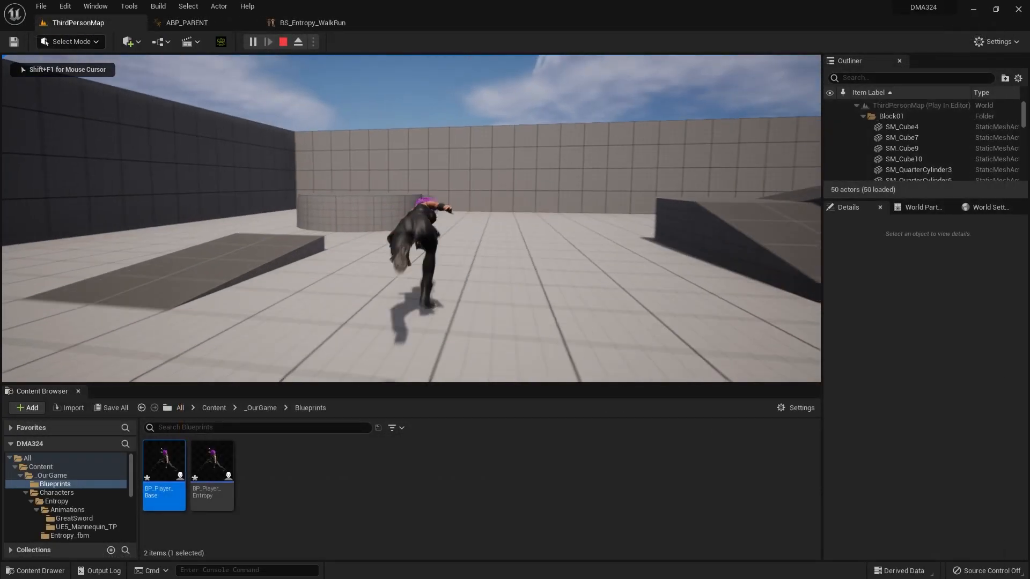
pyautogui.press('space')
pyautogui.press('d')
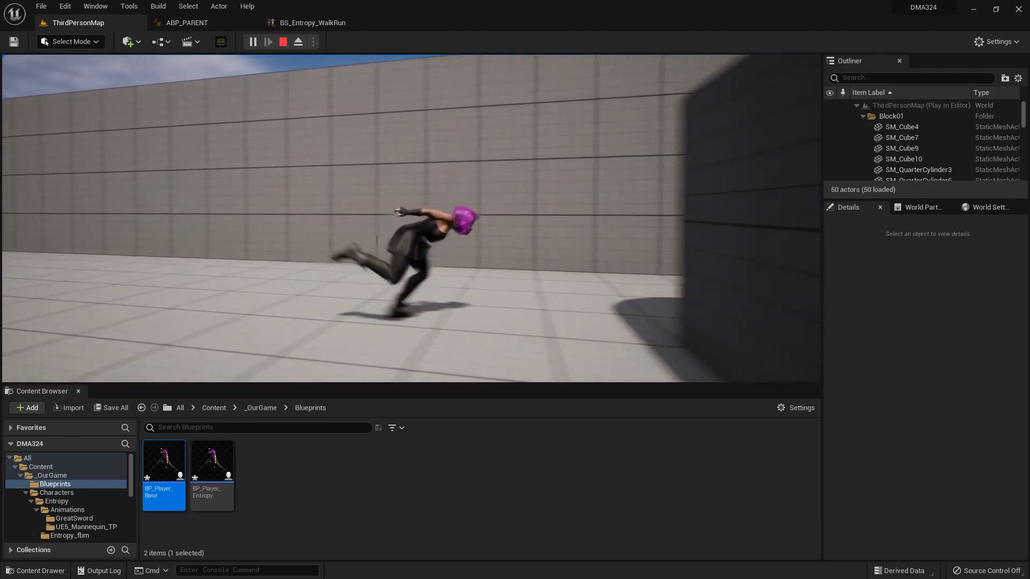
# Step: Test Entropy's faster run with sideways reversals, a run toward the camera, a jump and a forward sprint along the walls
pyautogui.press('a')
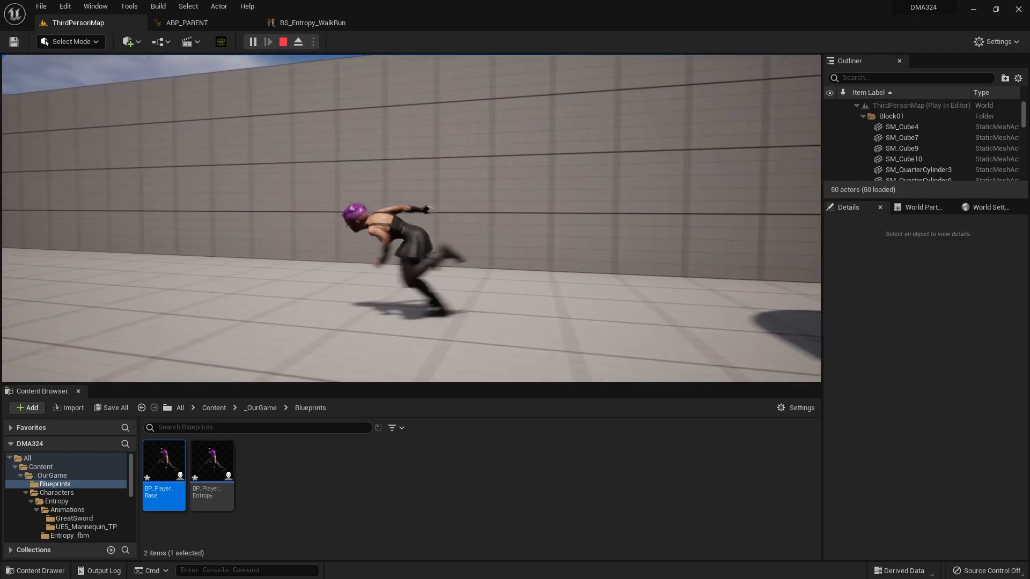
pyautogui.press('s')
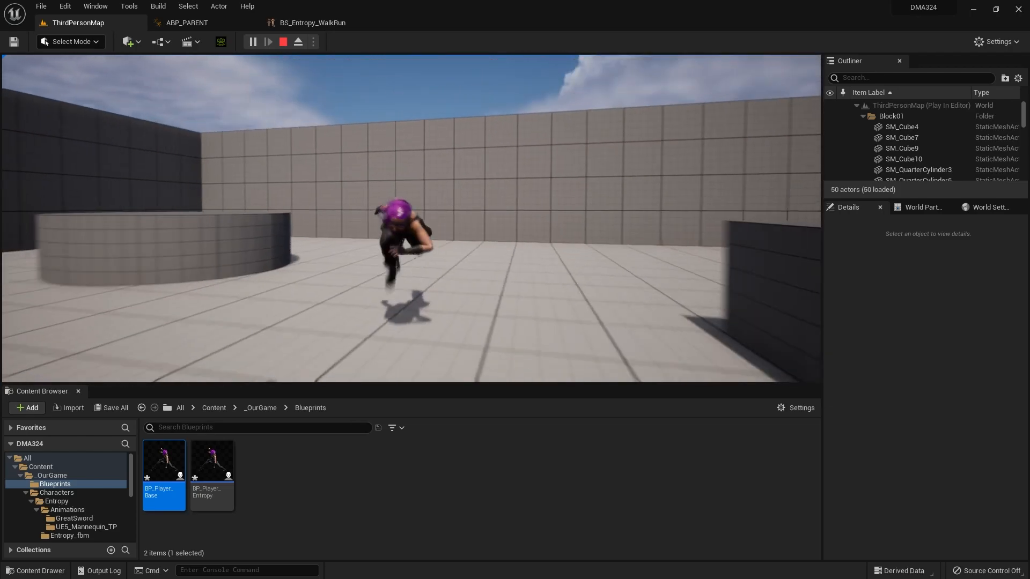
pyautogui.press('a')
pyautogui.press('d')
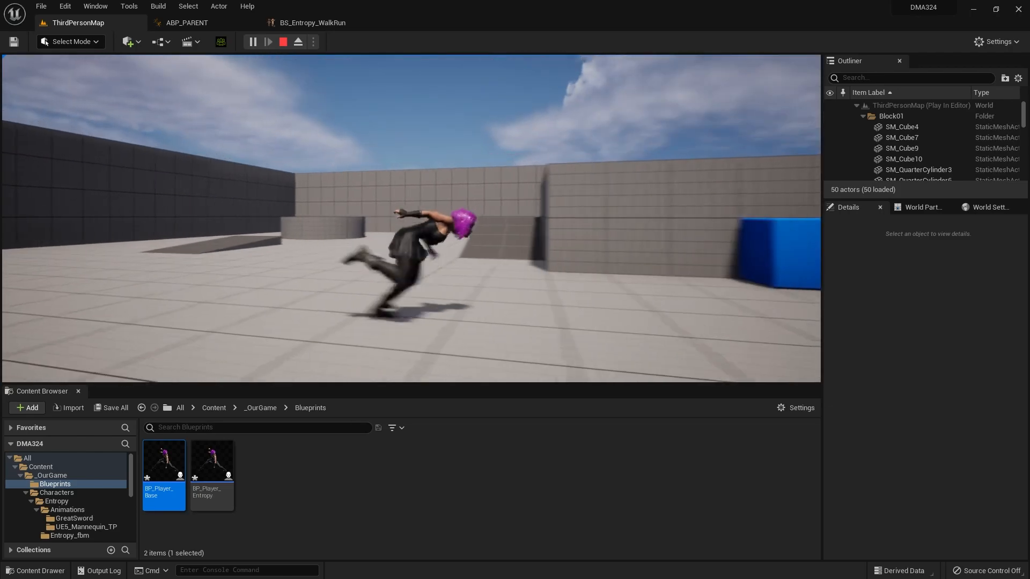
pyautogui.press('space')
pyautogui.press('w')
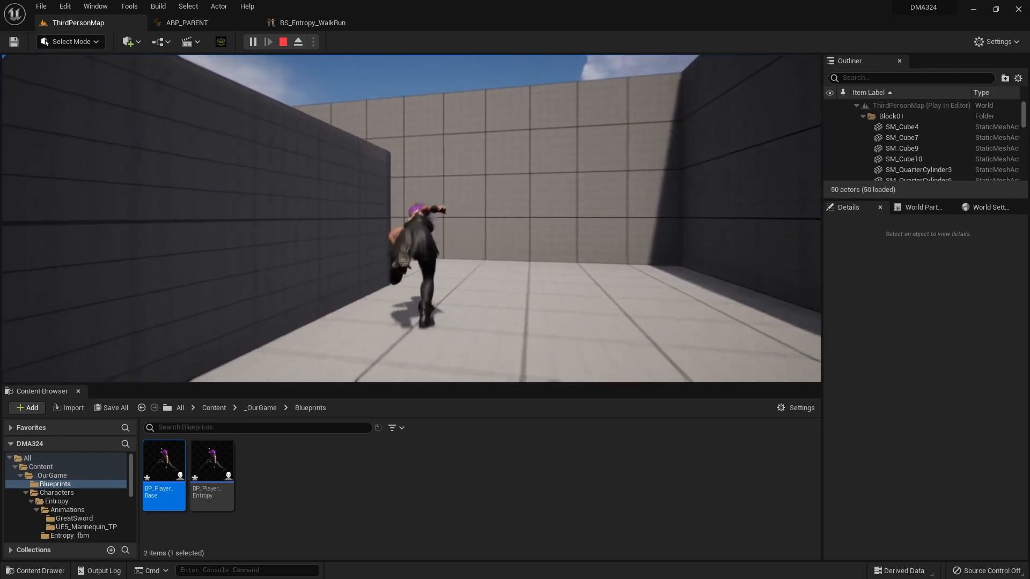
pyautogui.press('a')
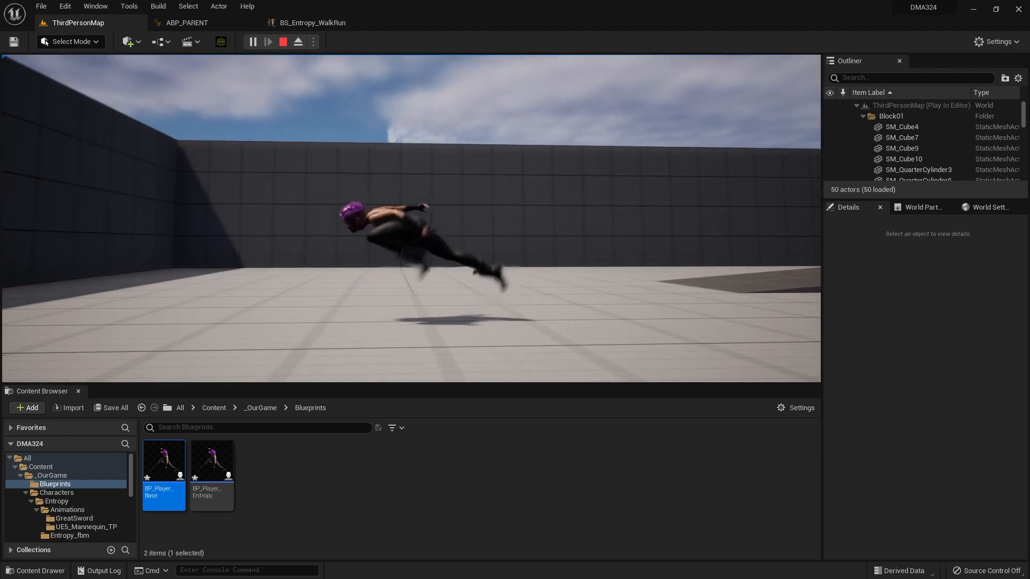
pyautogui.press('d')
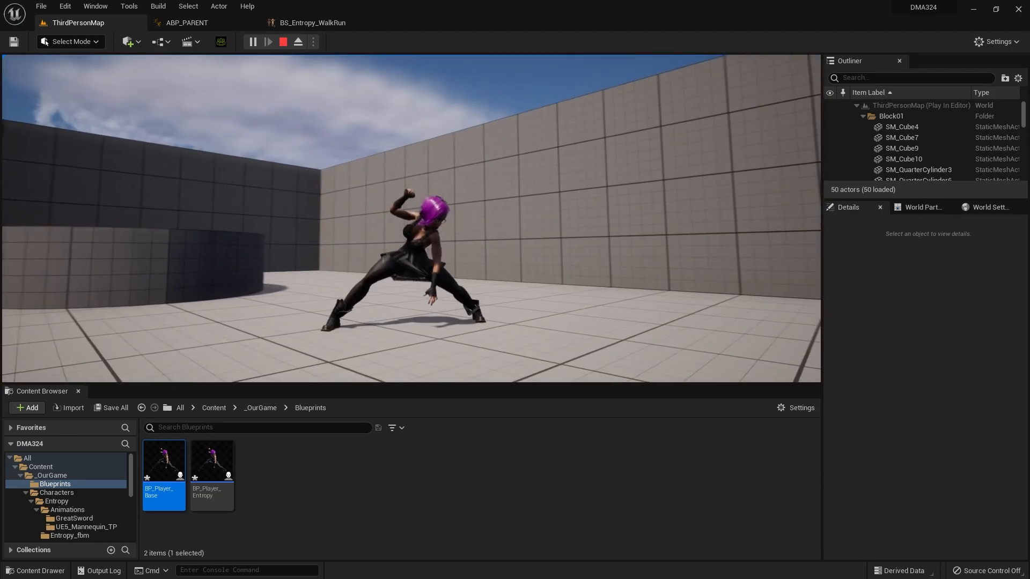
# Step: Test more direction changes and jump Entropy at the cylindrical platform, then end the play session
pyautogui.press('s')
pyautogui.press('a')
pyautogui.press('w')
pyautogui.press('space')
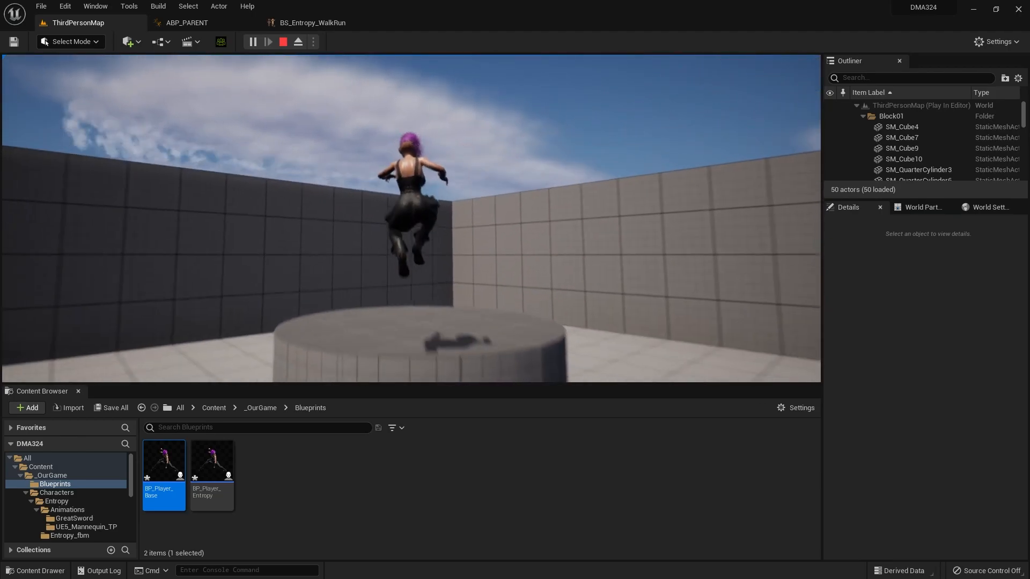
pyautogui.press('d')
pyautogui.press('s')
pyautogui.press('space')
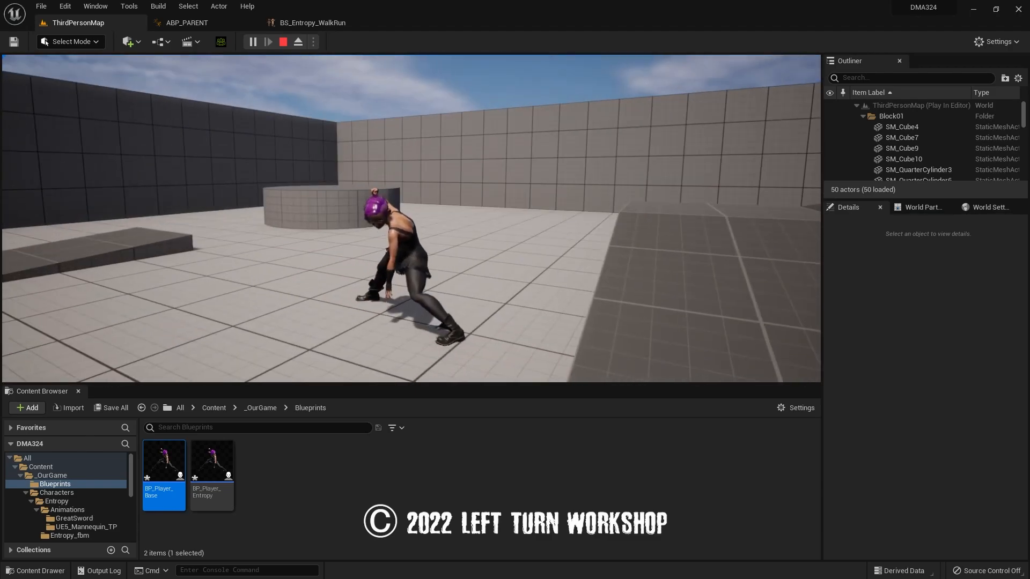
pyautogui.press('Escape')
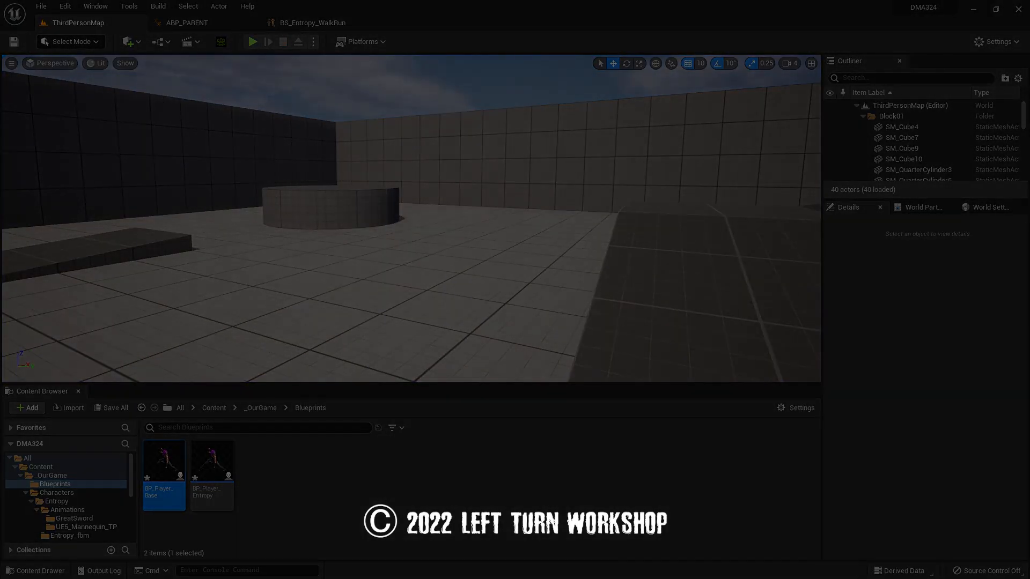